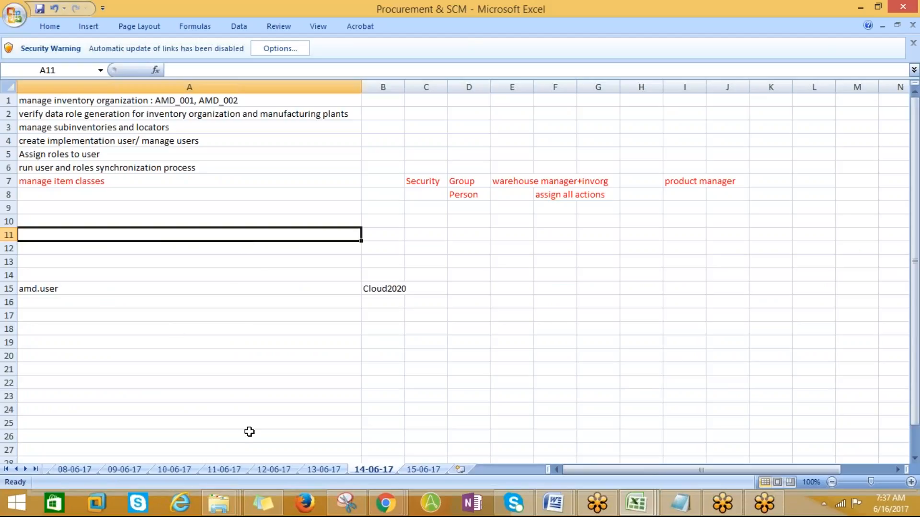
- Review the inventory organization, data role, subinventory and implementation user tasks in cells A1–A4
left_click(96, 102)
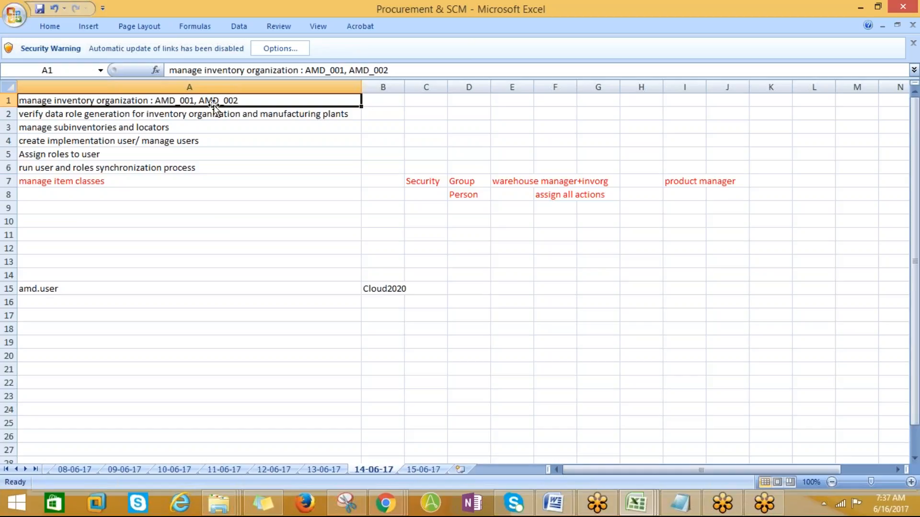
left_click(100, 113)
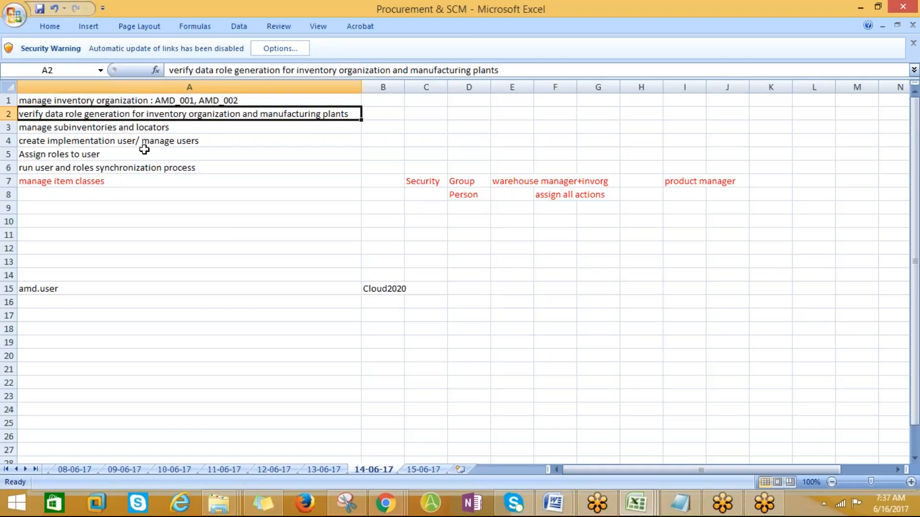
left_click(80, 129)
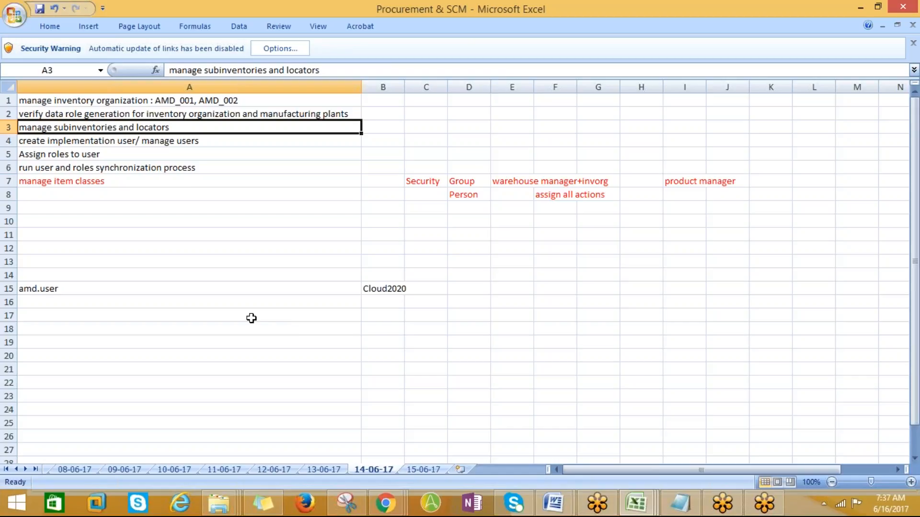
left_click(69, 144)
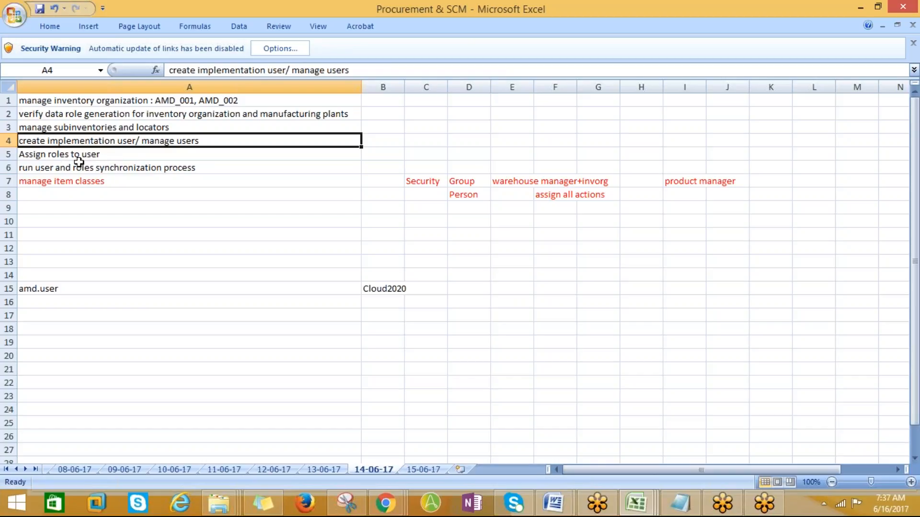
- Copy the 'manage item classes' task text from A7 and return to the Oracle Fusion window
left_click(45, 186)
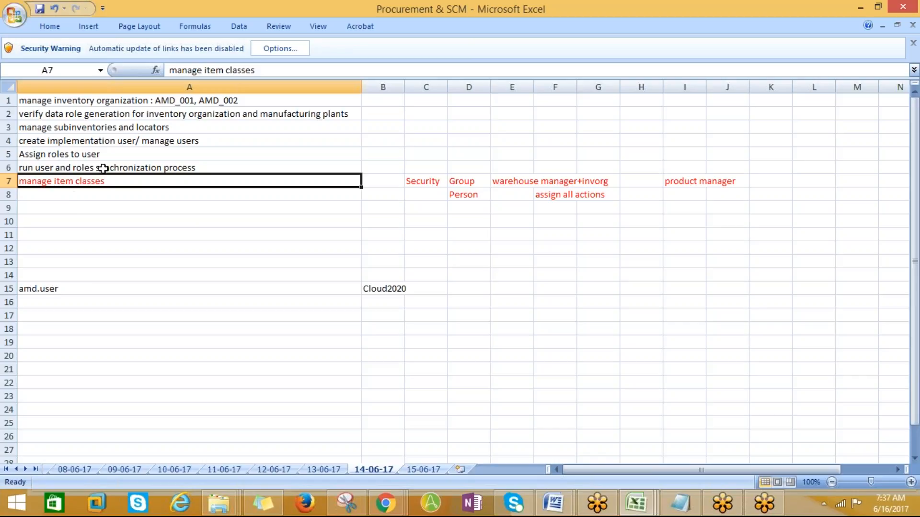
scroll(164, 157, "down", 1)
scroll(174, 161, "up", 1)
key("ctrl+c")
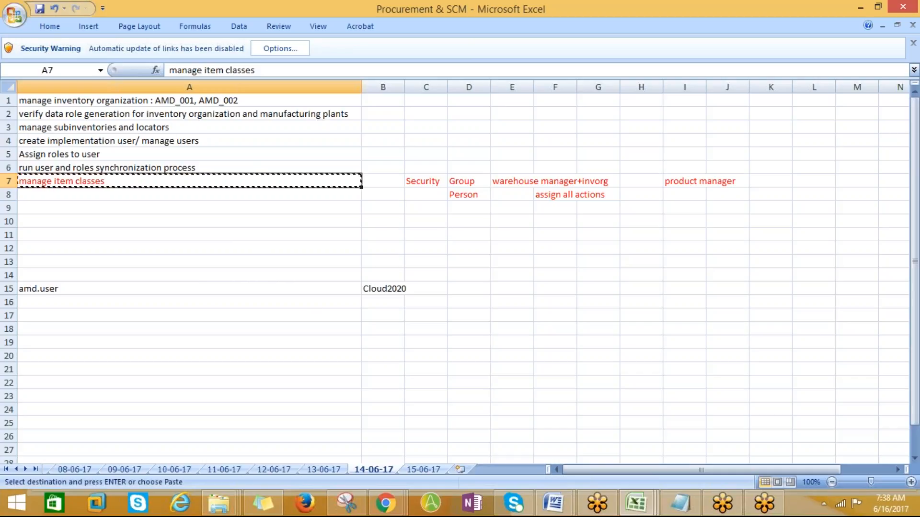
key("alt+Tab")
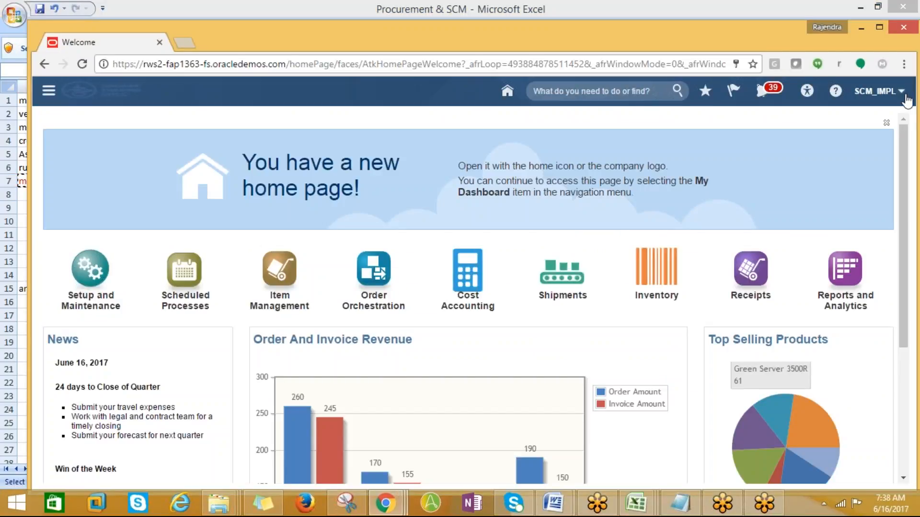
- Open Setup and Maintenance from the SCM_IMPL menu, glancing at Excel's 15-06-17 sheet meanwhile
left_click(878, 91)
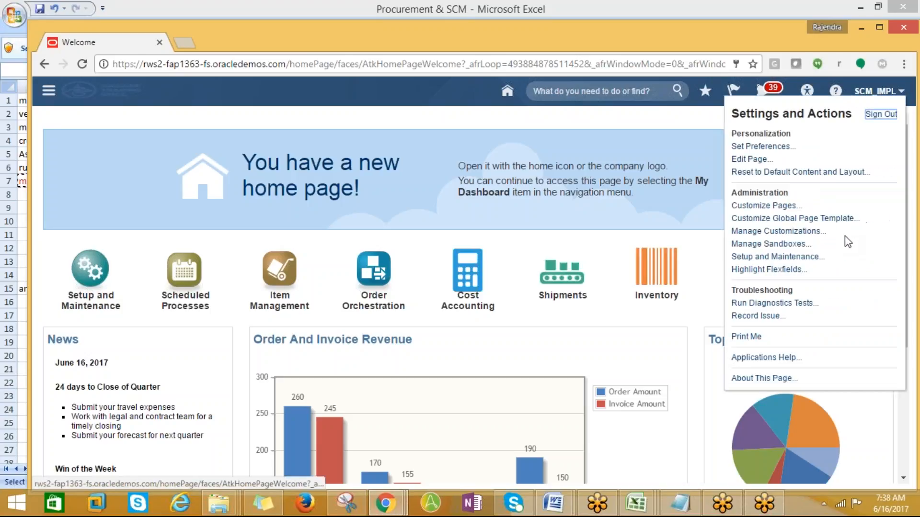
left_click(779, 257)
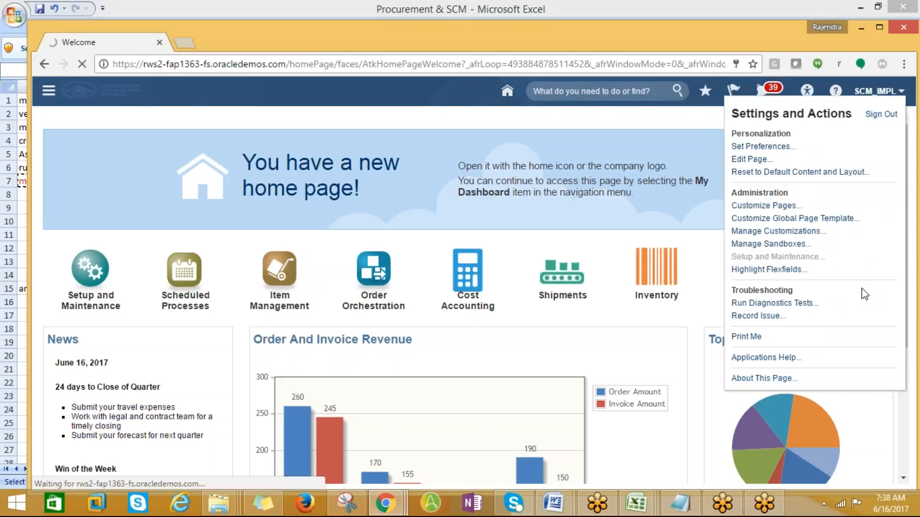
key("alt+Tab")
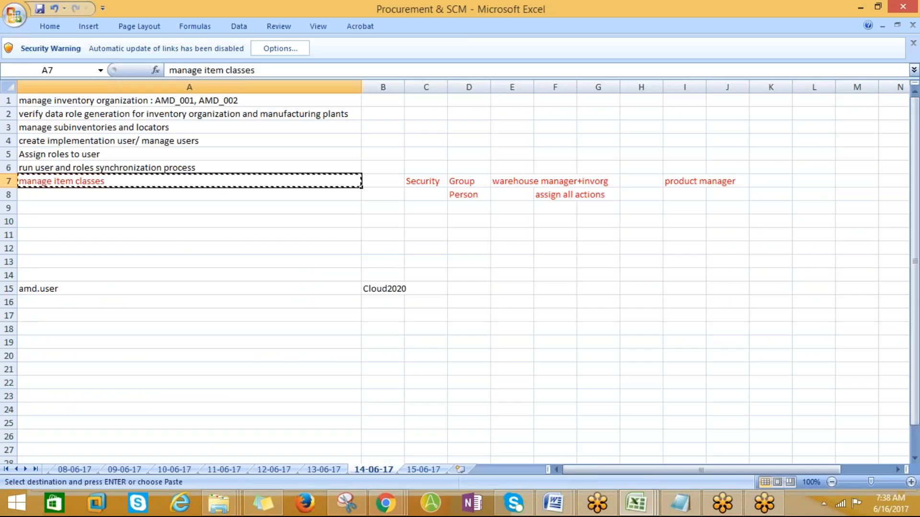
left_click(424, 467)
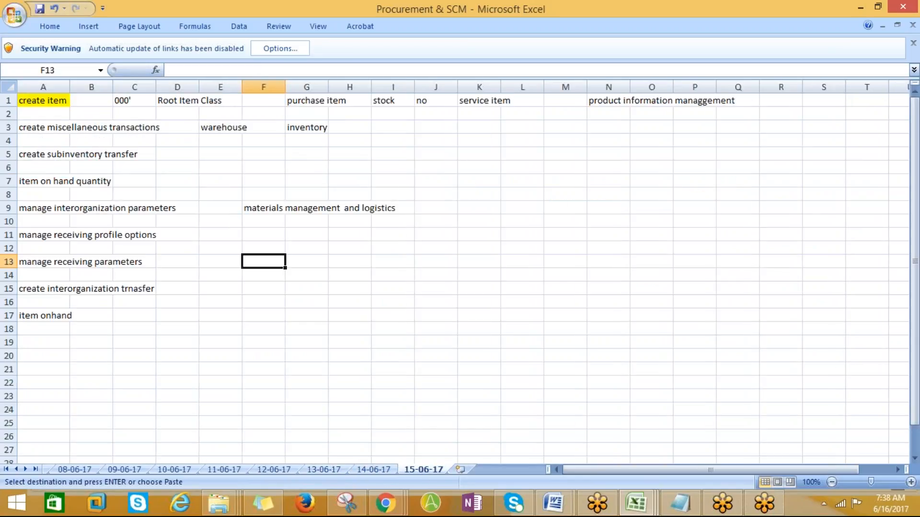
left_click(373, 469)
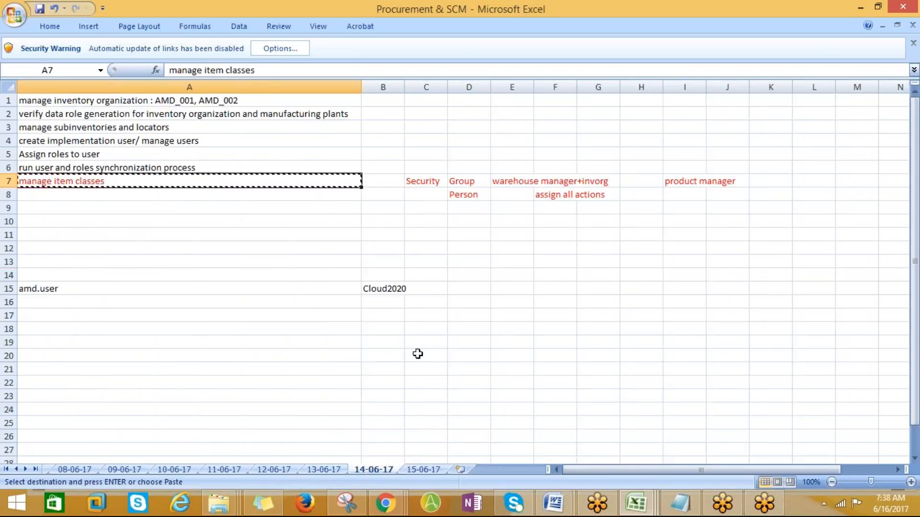
key("alt+Tab")
- Browse the offerings carousel from Grants Management through to Product Management
left_click(670, 187)
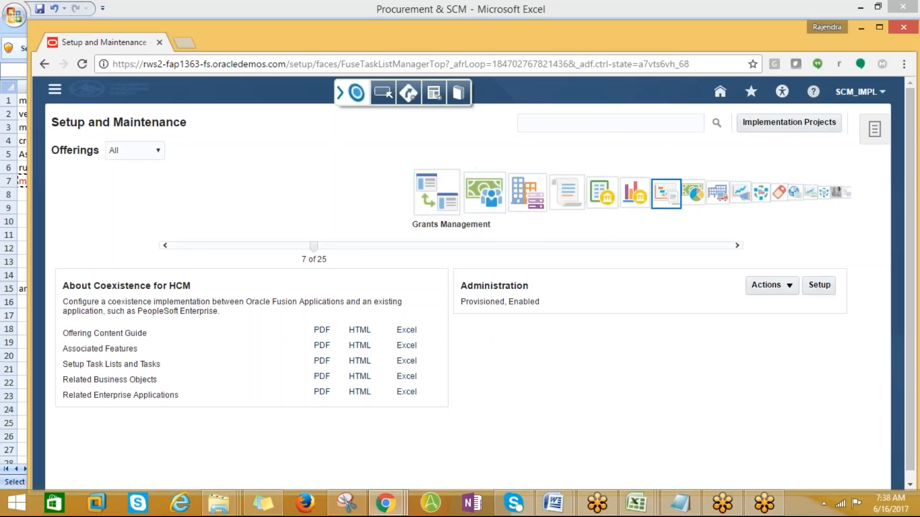
left_click(544, 200)
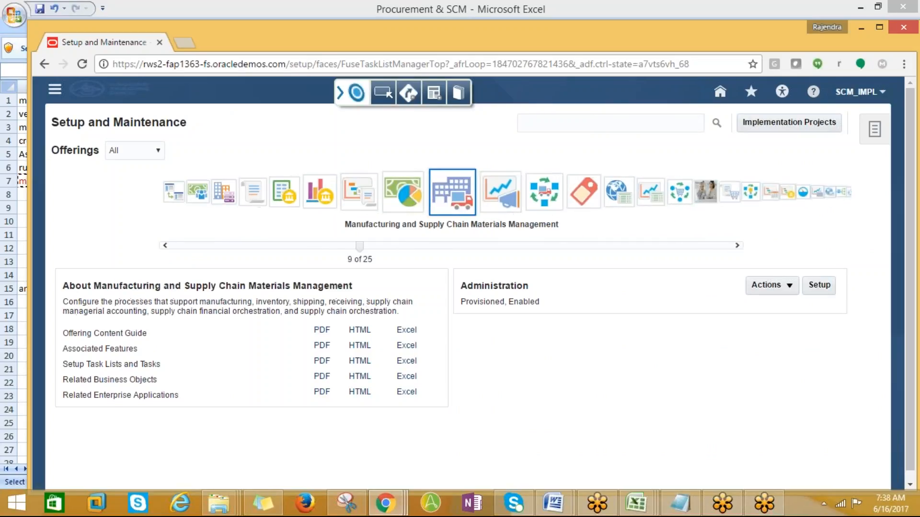
left_click(501, 200)
left_click(504, 197)
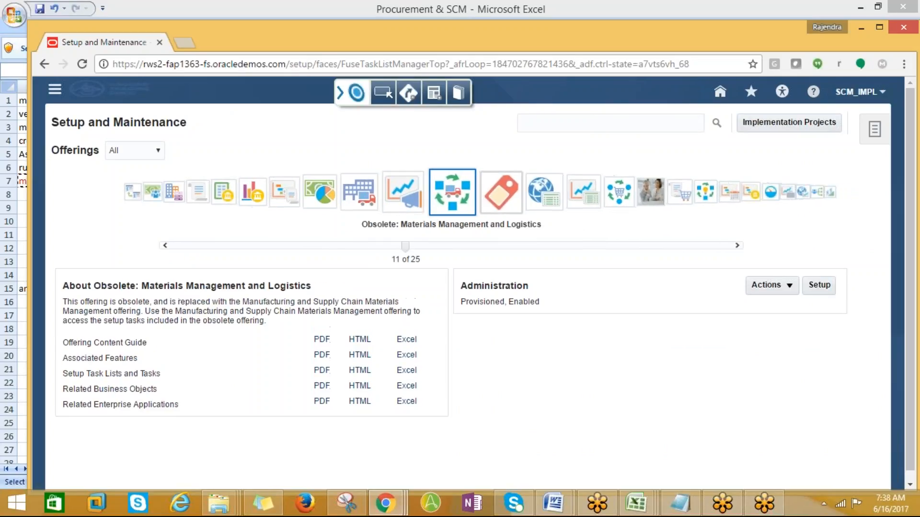
left_click(501, 199)
left_click(504, 197)
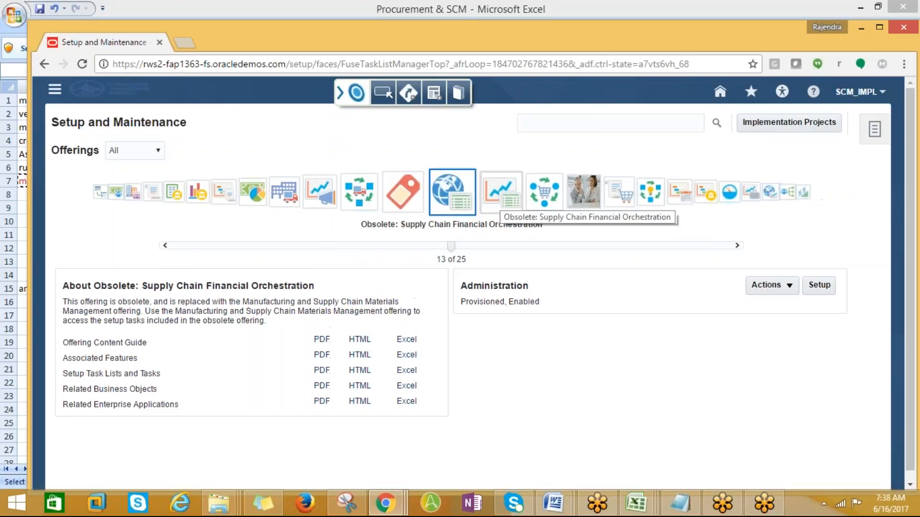
left_click(501, 196)
left_click(501, 196)
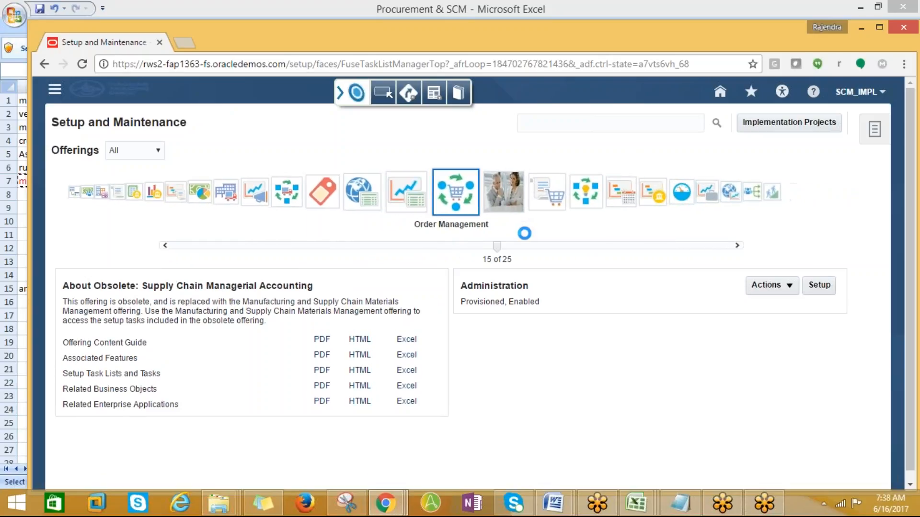
left_click(505, 200)
left_click(501, 196)
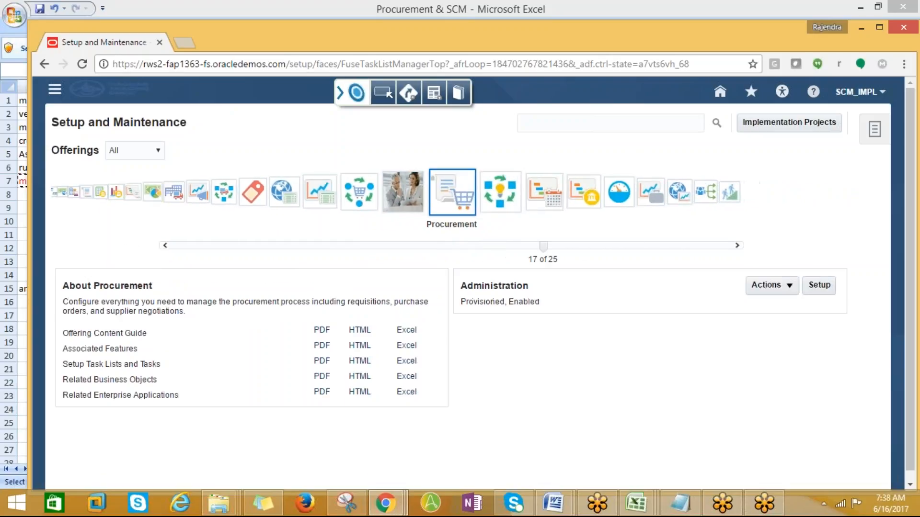
left_click(503, 196)
- Search Setup and Maintenance tasks for 'manage item classes'
left_click(533, 123)
type("manage item classes")
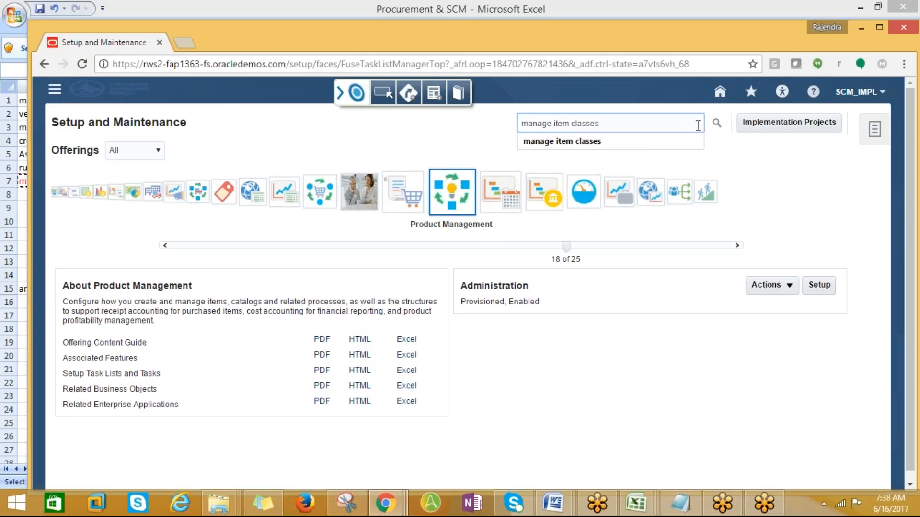
left_click(717, 123)
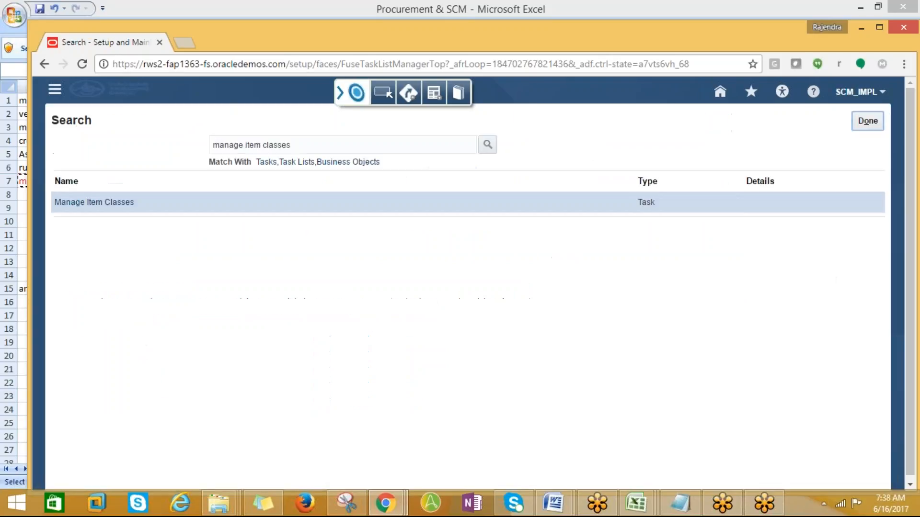
- Open Manage Item Classes, edit Root Item Class, and scroll to its Security Item Class People list
left_click(110, 202)
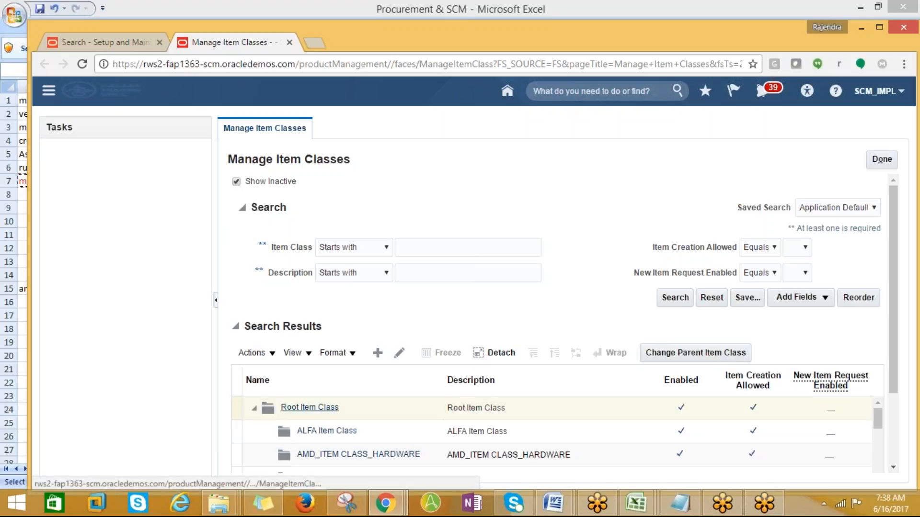
left_click(316, 408)
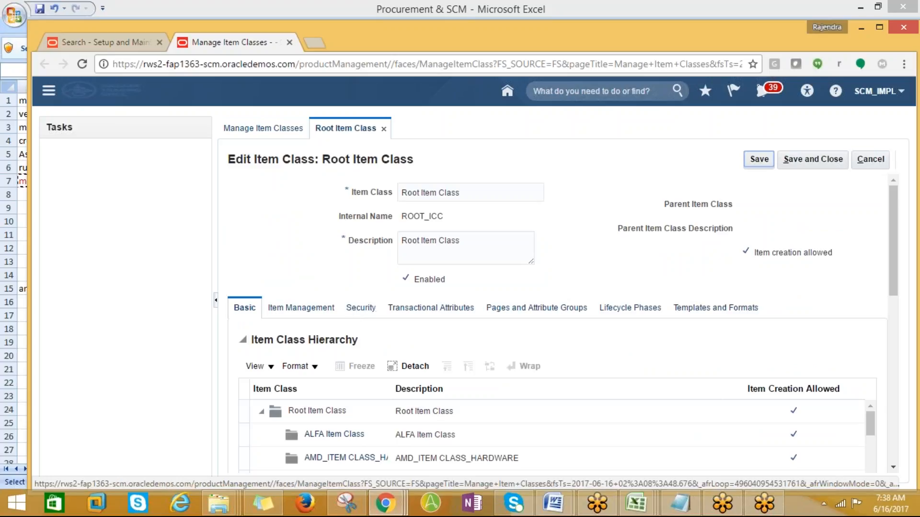
left_click(369, 313)
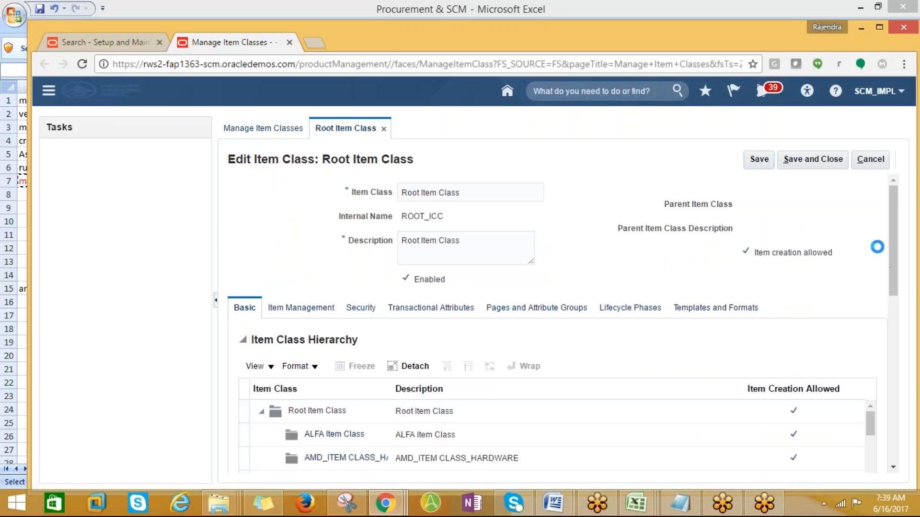
scroll(897, 304, "down", 2)
scroll(897, 304, "down", 3)
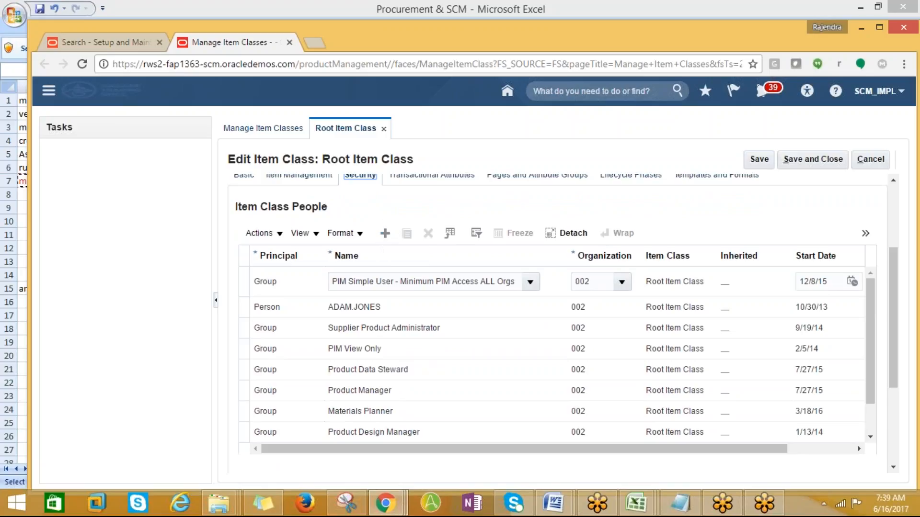
- Add an Item Class People row for group Product Manager with organization AMD_001, opening the organization search
left_click(871, 436)
left_click(870, 438)
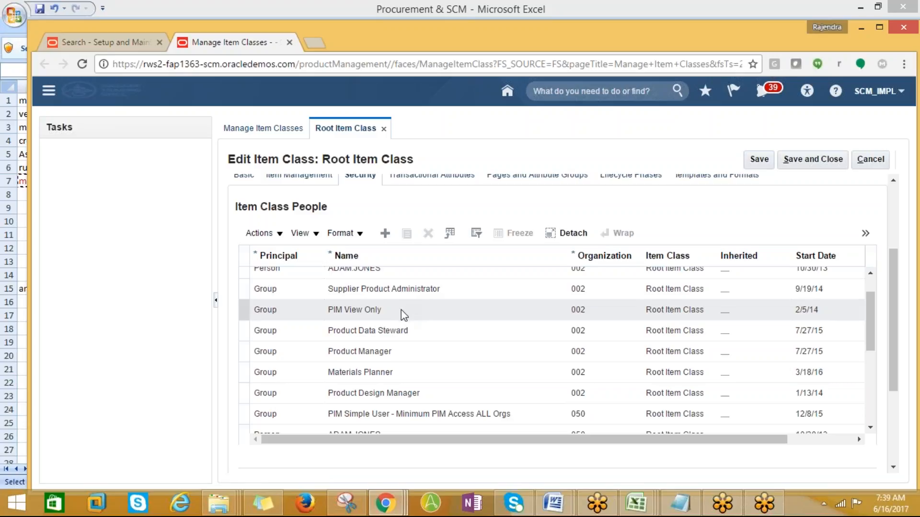
left_click(385, 233)
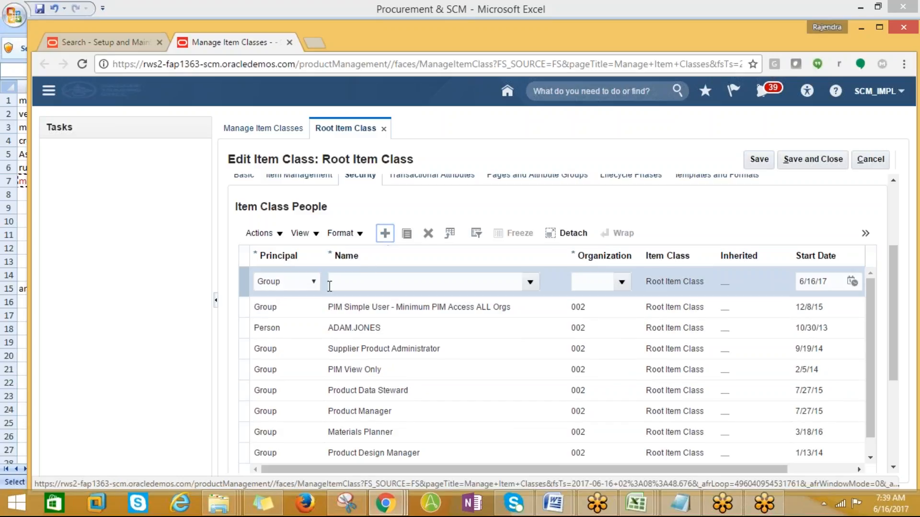
left_click(346, 281)
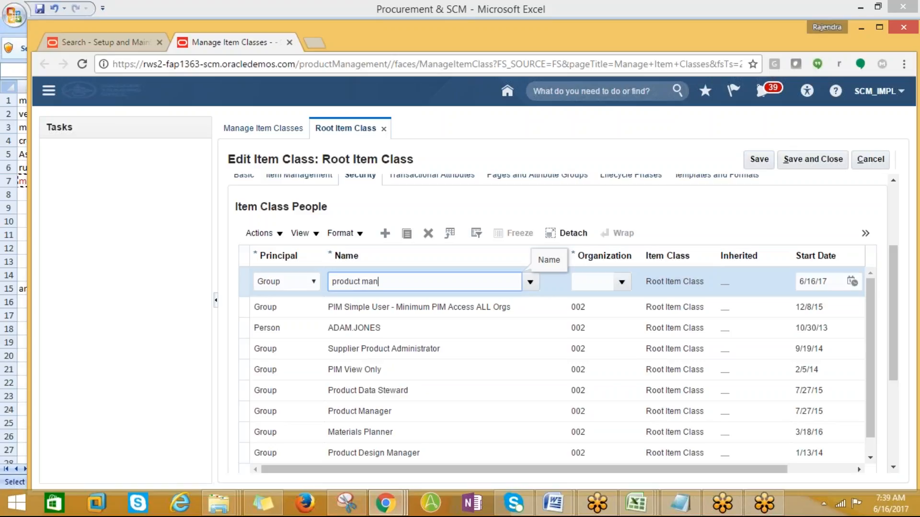
key("BackSpace")
key("BackSpace")
key("BackSpace")
key("BackSpace")
key("BackSpace")
key("BackSpace")
key("BackSpace")
key("BackSpace")
key("BackSpace")
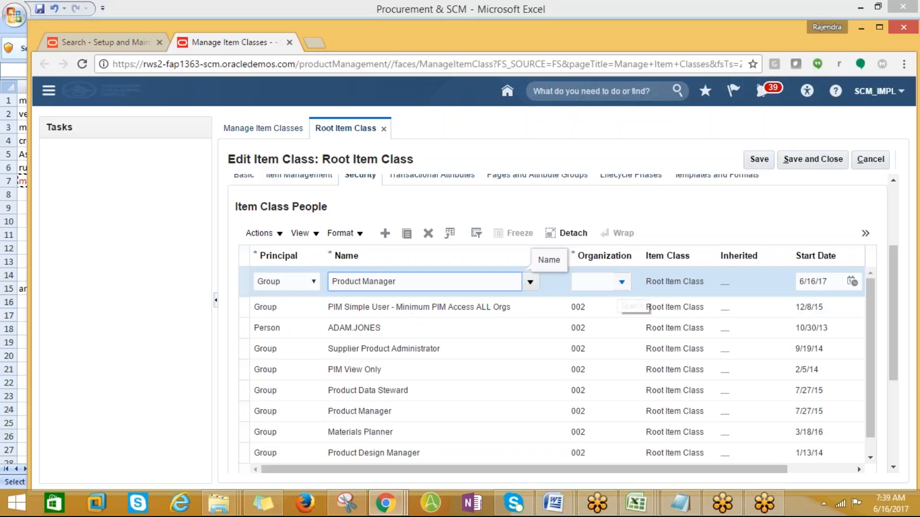
left_click(622, 282)
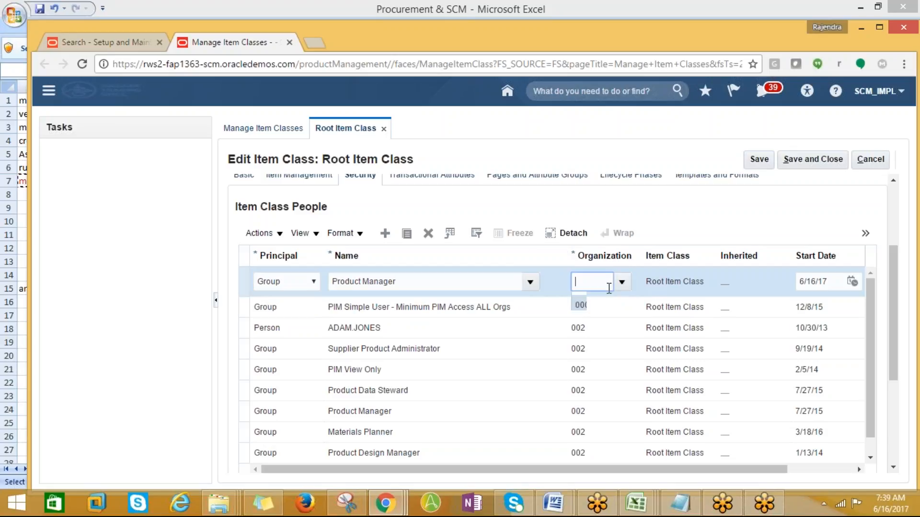
left_click(606, 279)
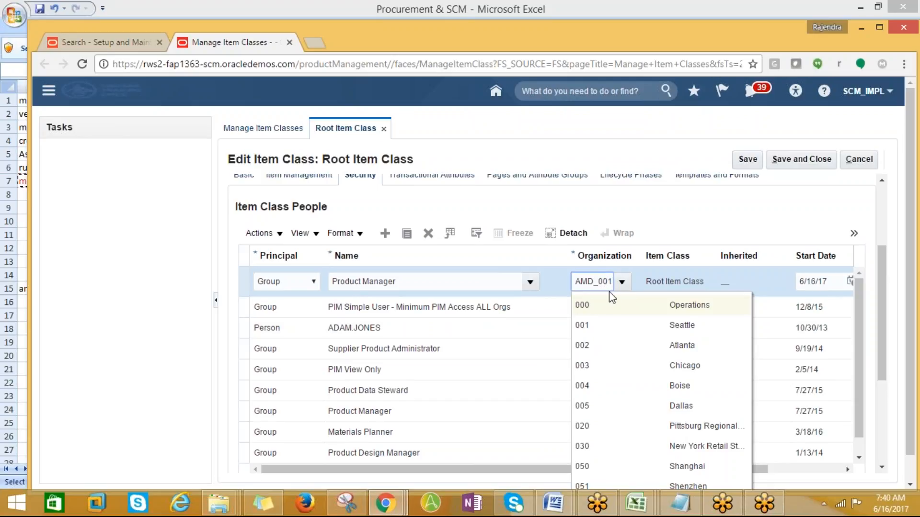
scroll(626, 351, "down", 1)
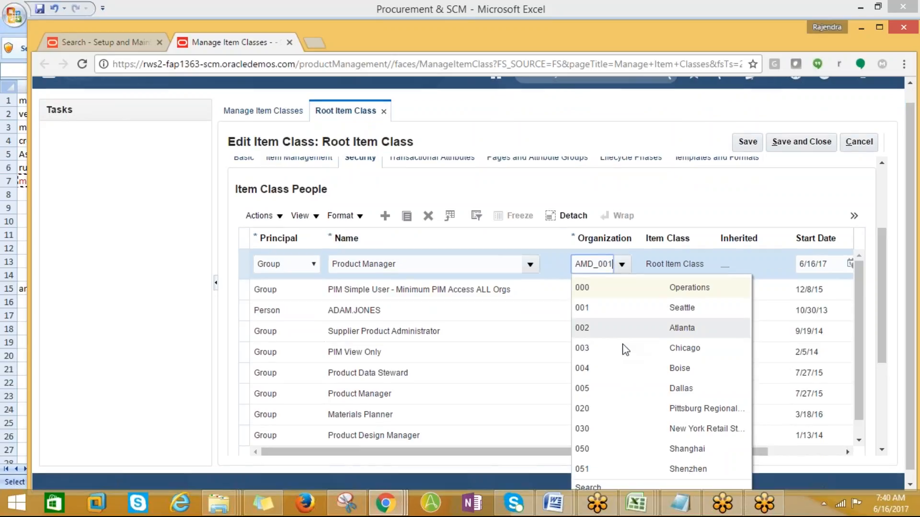
left_click(583, 477)
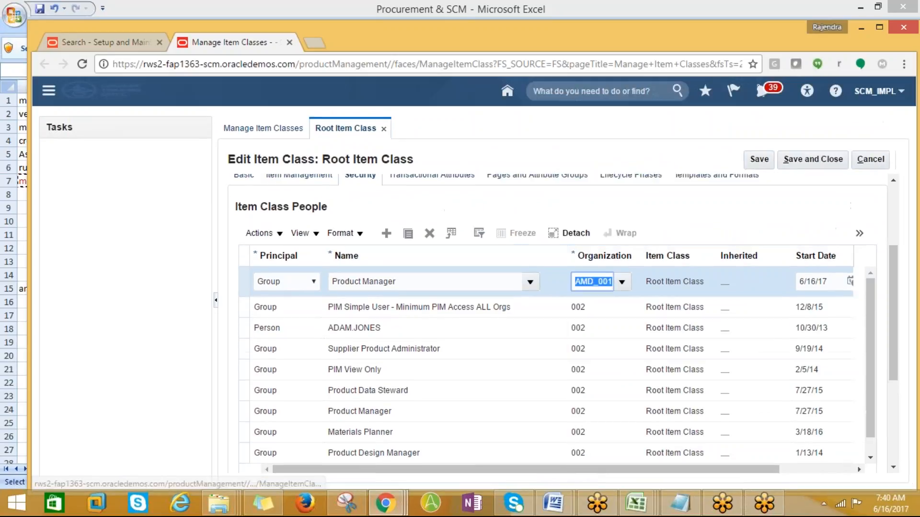
- Search organizations with AMD%, keep AMD_001, and save the Product Manager grant, which fails as a duplicate
left_click(501, 180)
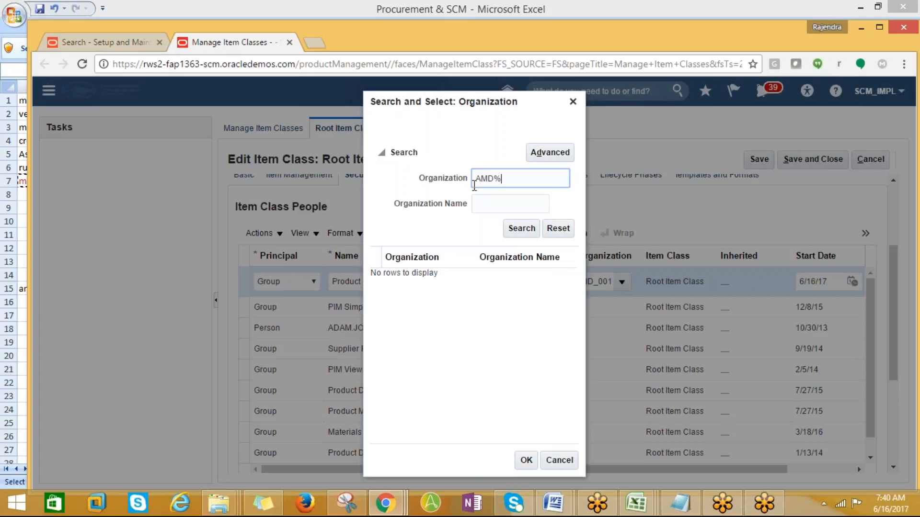
left_click(521, 228)
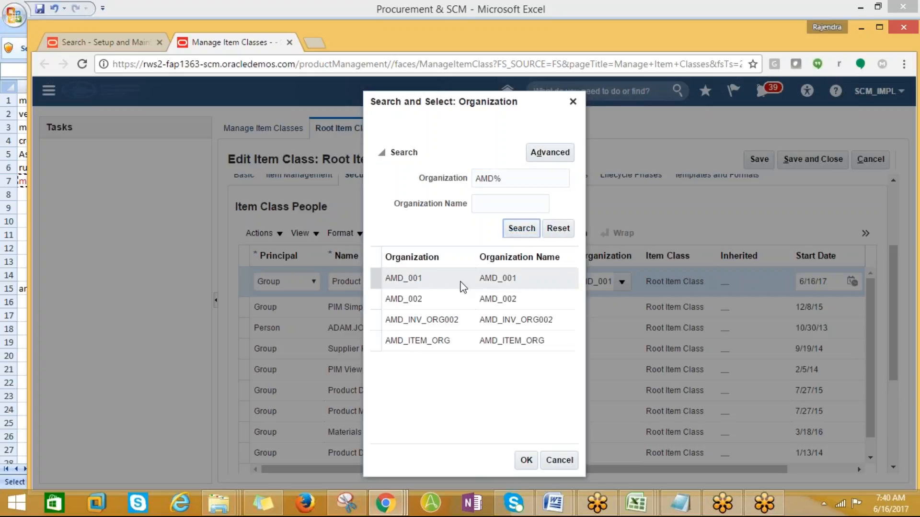
left_click(425, 302)
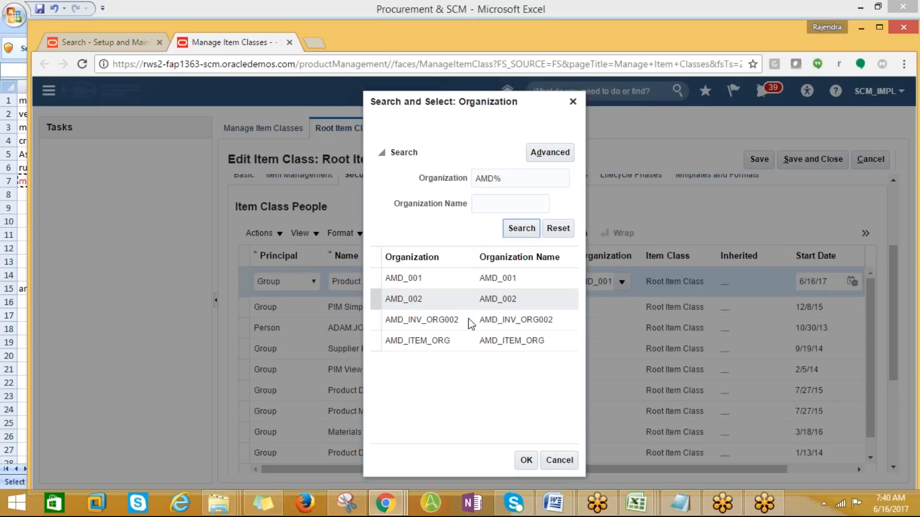
left_click(553, 464)
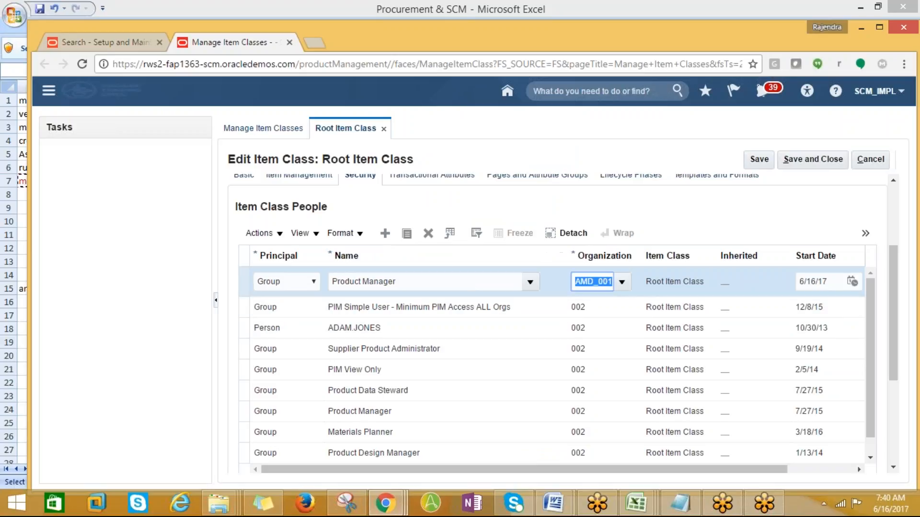
left_click(757, 161)
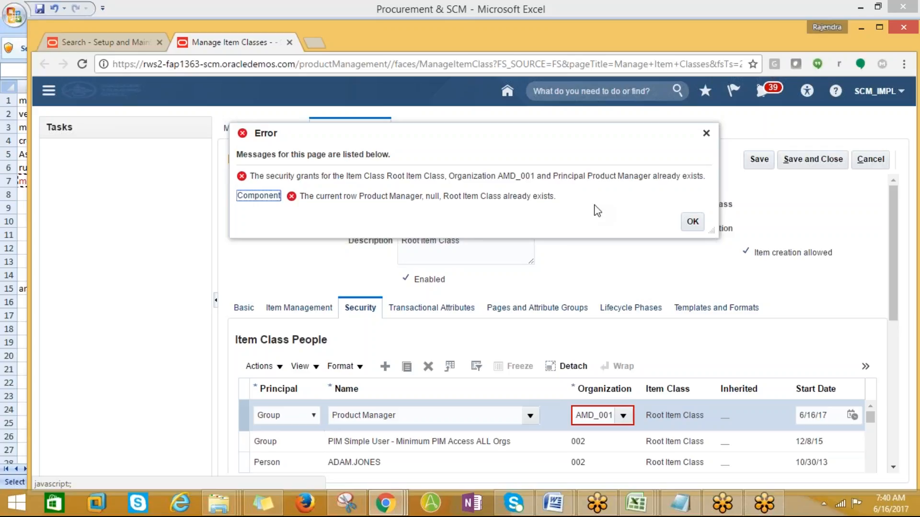
- Dismiss the duplicate error and change the row's grantee name to Warehouse Manager
left_click(706, 133)
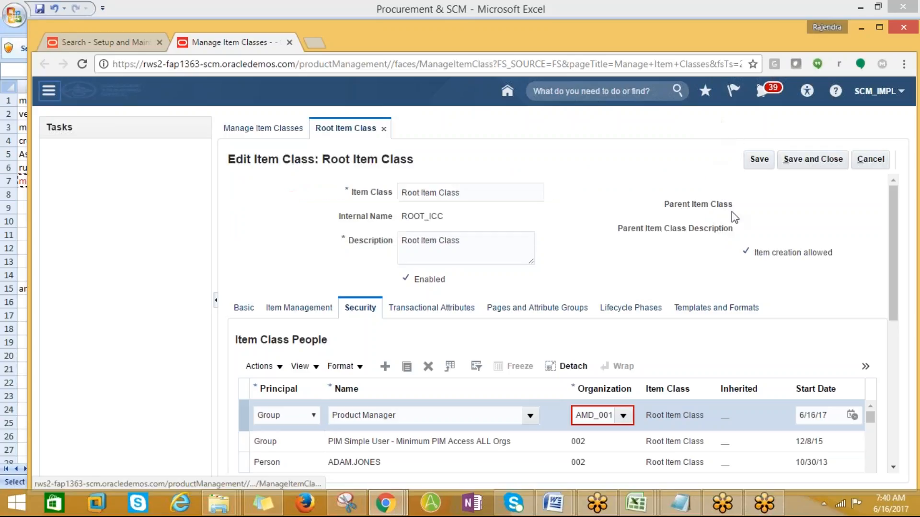
scroll(546, 364, "down", 2)
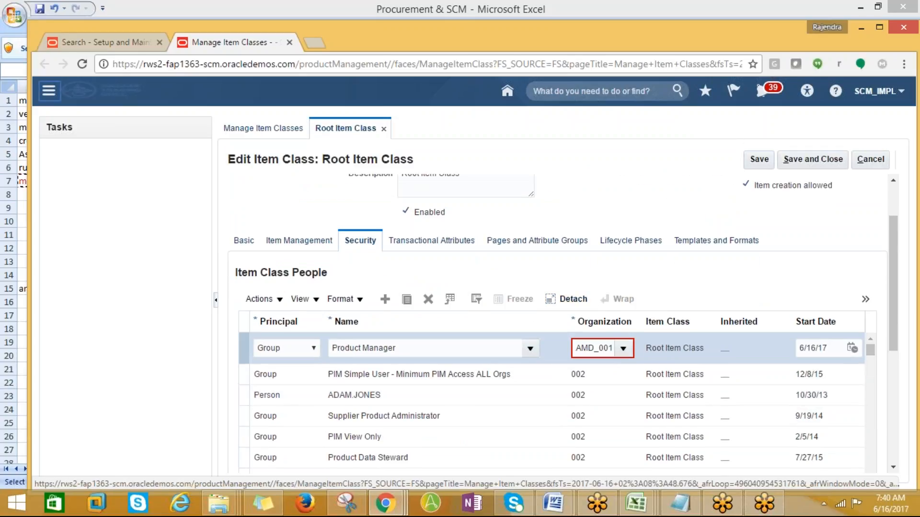
left_click(409, 354)
left_click_drag(405, 351, 265, 347)
key("BackSpace")
type("w")
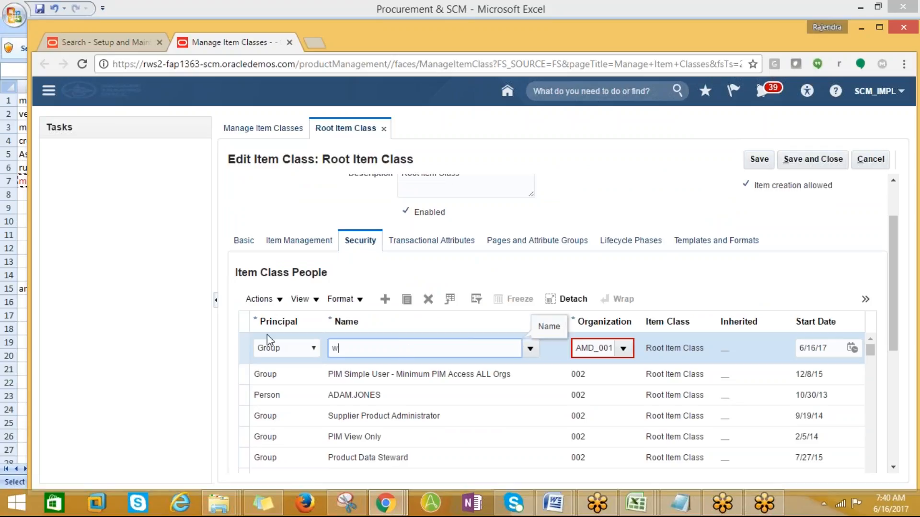
key("BackSpace")
type("wa")
key("BackSpace")
key("BackSpace")
type("Warehouse Manager")
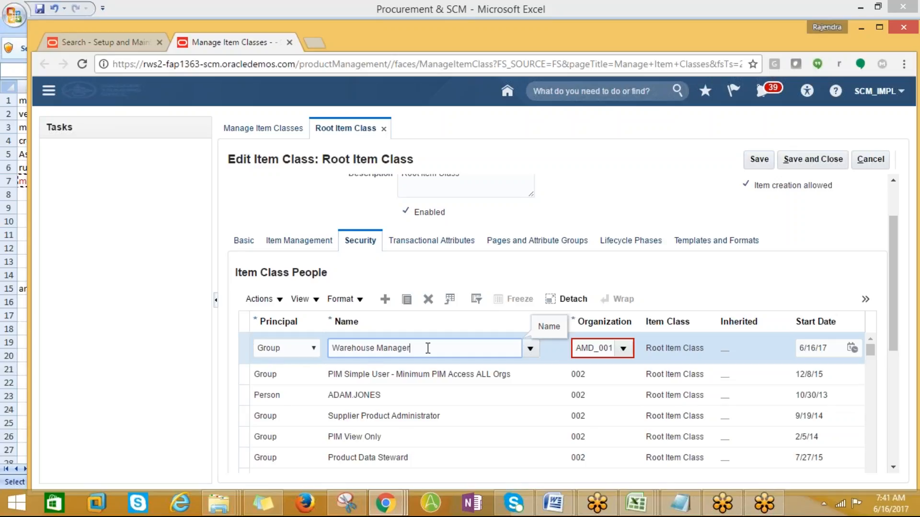
- Switch the row to Person SCM_IMPL, then delete the duplicate row and confirm Yes
left_click(314, 349)
left_click(272, 377)
left_click(415, 348)
key("Home")
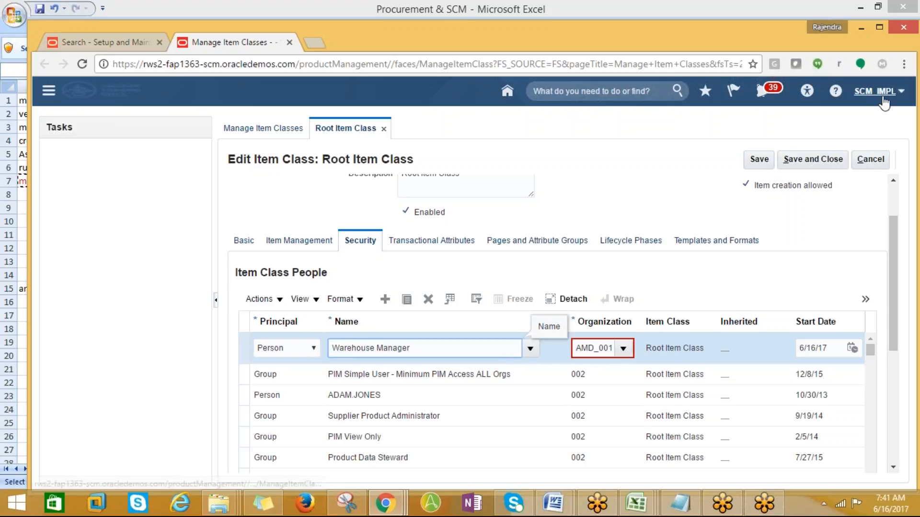
triple_click(411, 349)
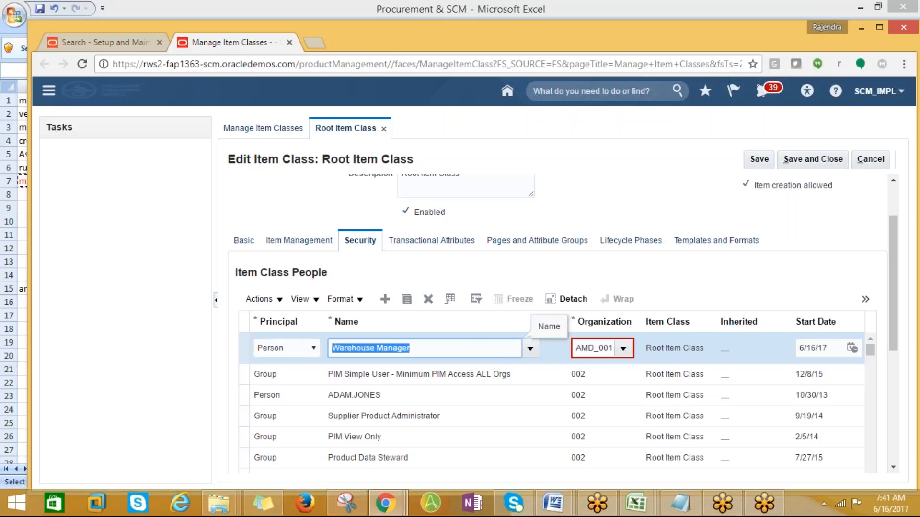
type("a")
type("CM")
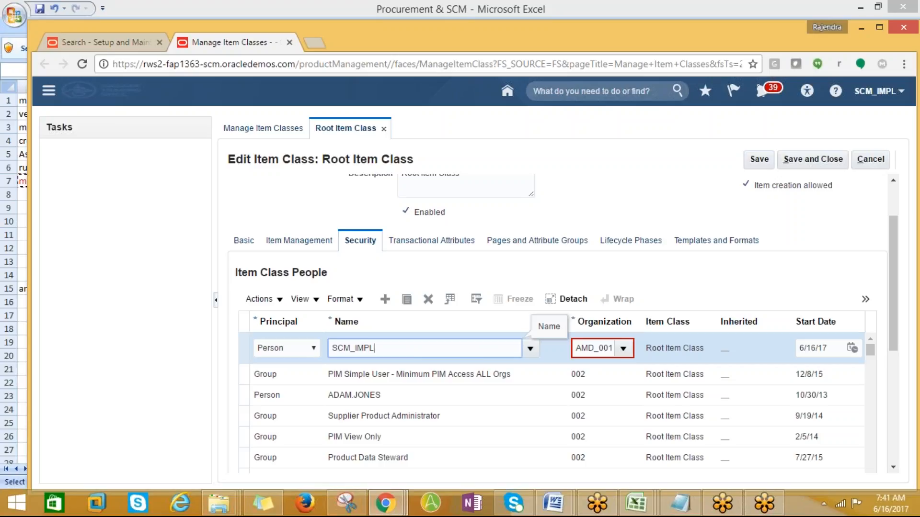
type("_IMPL")
key("Tab")
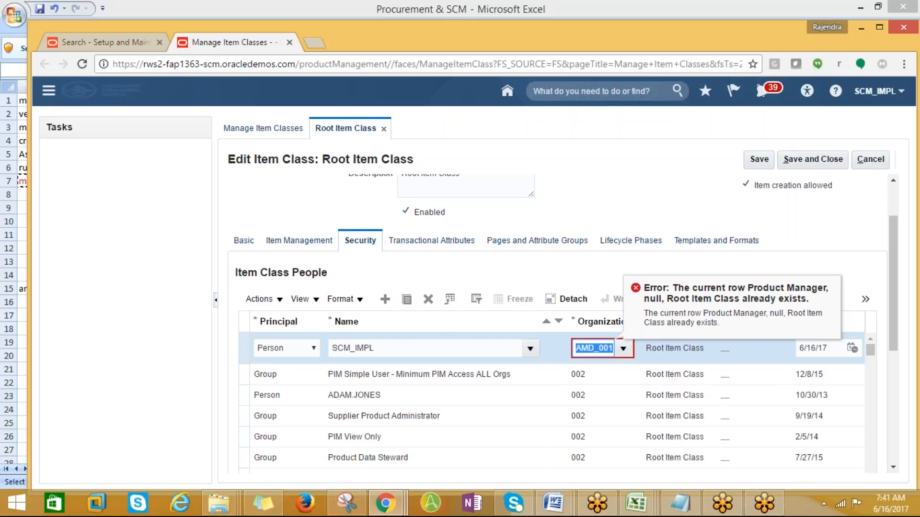
left_click(429, 301)
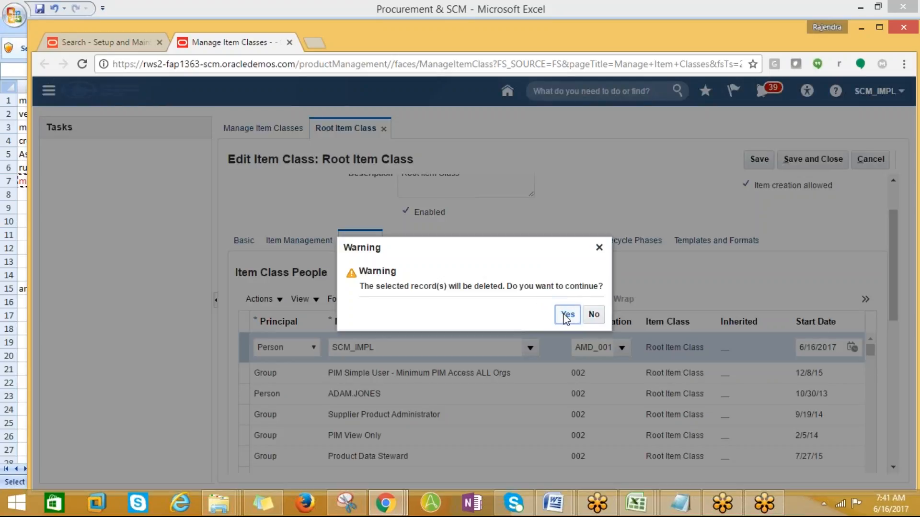
left_click(566, 316)
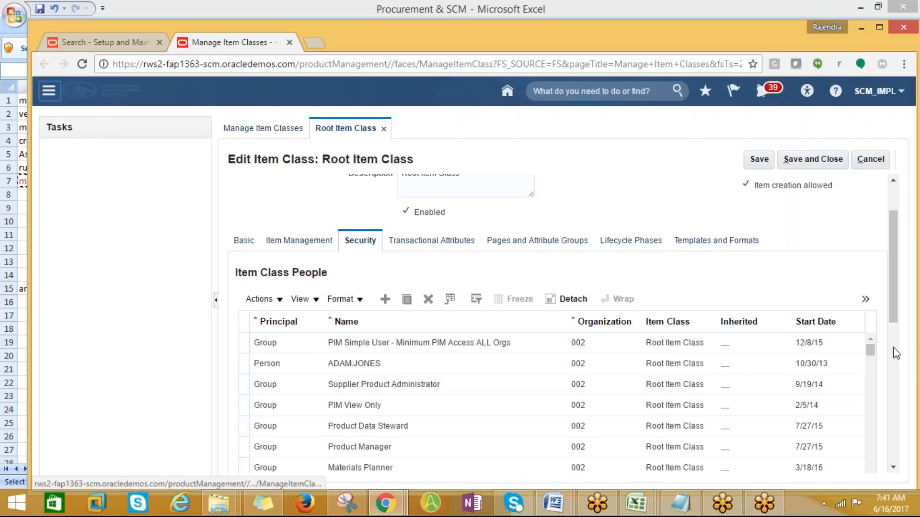
- Scroll the grants table down to the AMD_001 rows and select the Person SCM_IMPL grant
left_click(893, 467)
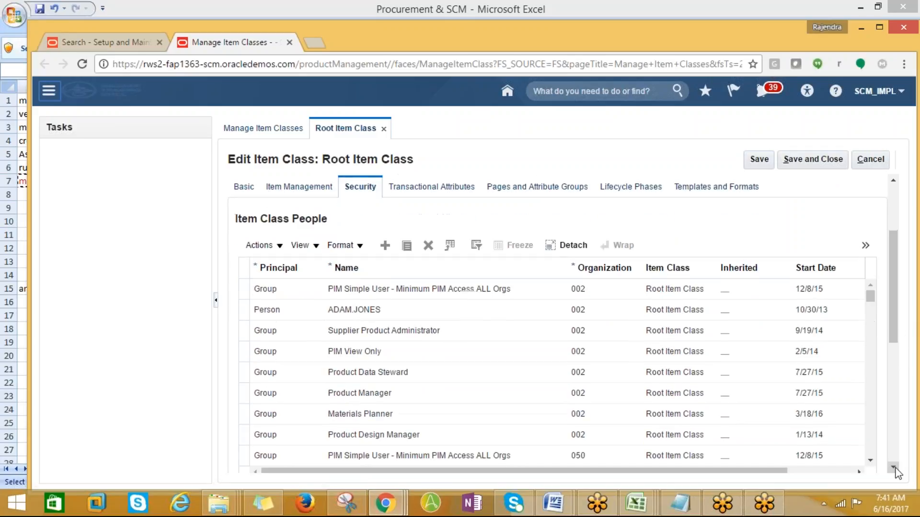
left_click(870, 434)
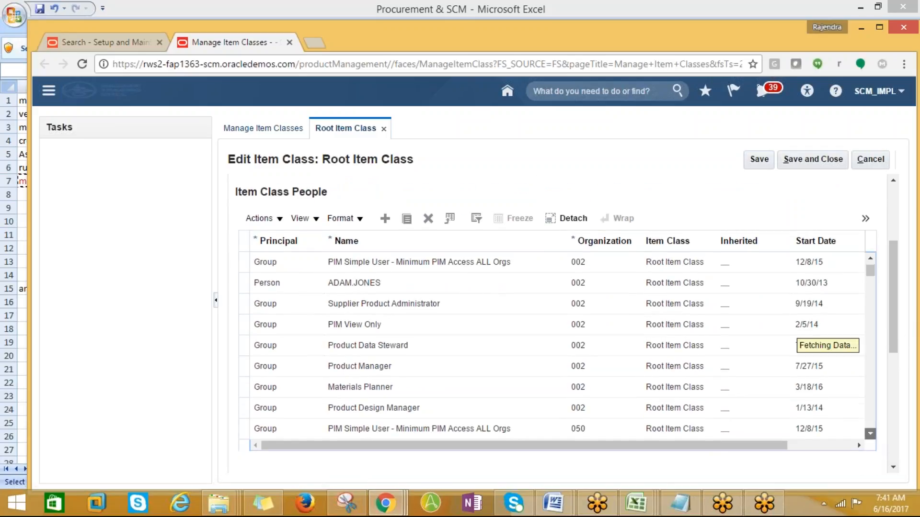
left_click(870, 434)
left_click(863, 433)
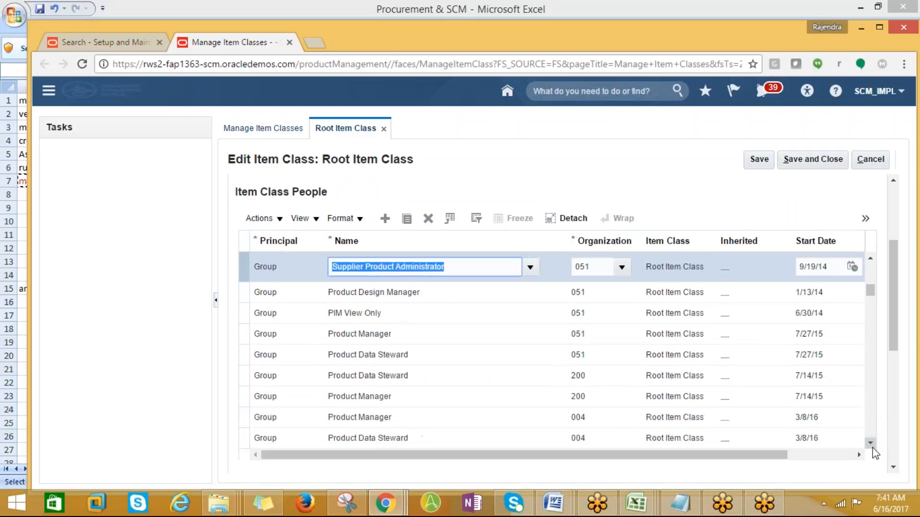
left_click(870, 443)
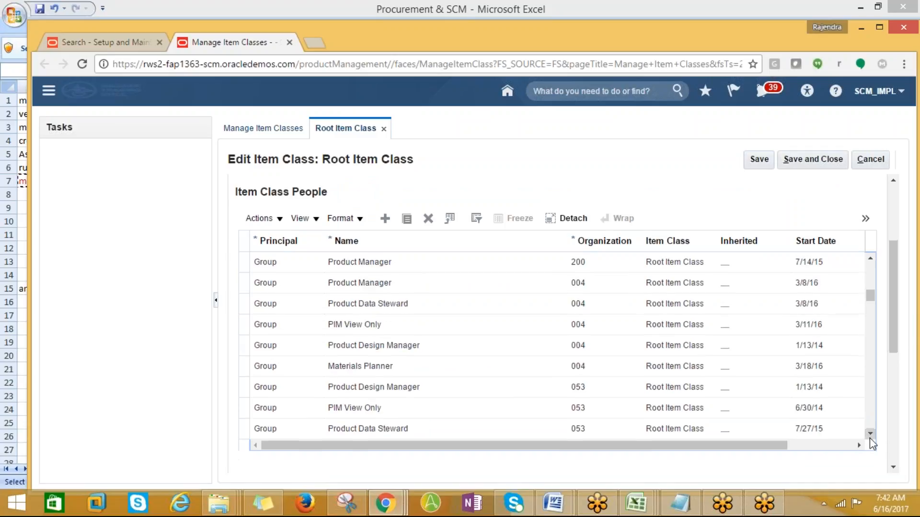
left_click(870, 435)
left_click(870, 434)
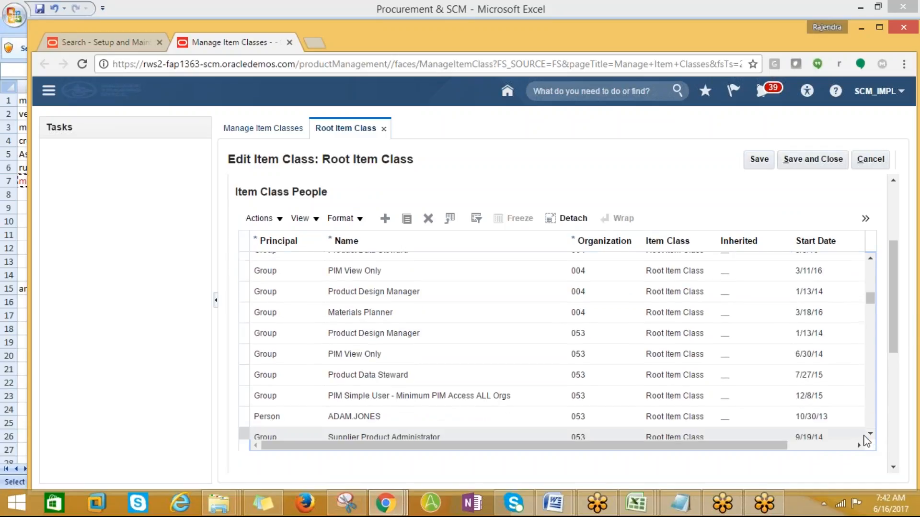
left_click(870, 434)
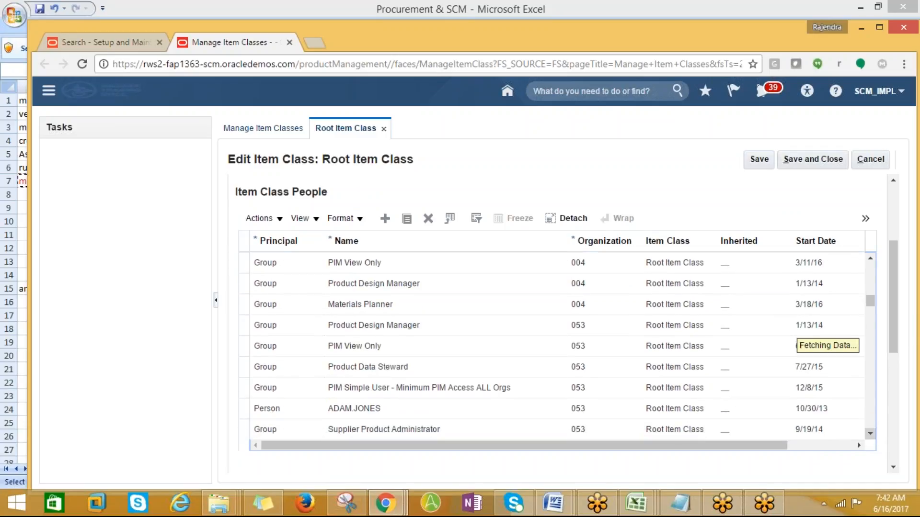
left_click(870, 435)
left_click(870, 435)
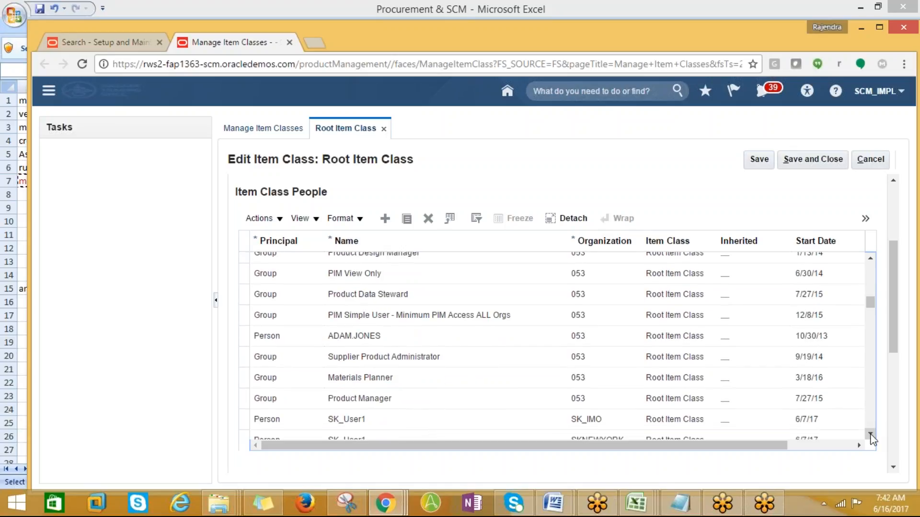
left_click(870, 435)
left_click(870, 435)
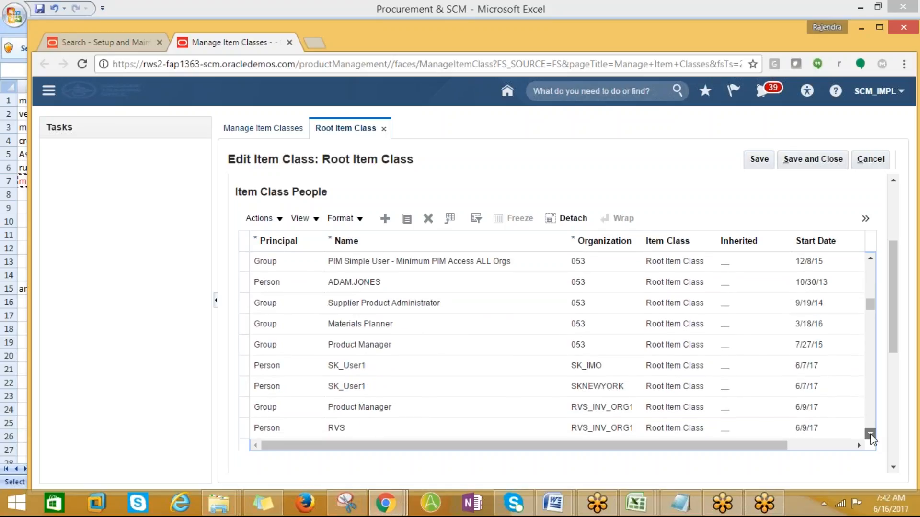
left_click(870, 435)
left_click(871, 435)
left_click(870, 435)
left_click(870, 435)
left_click(869, 435)
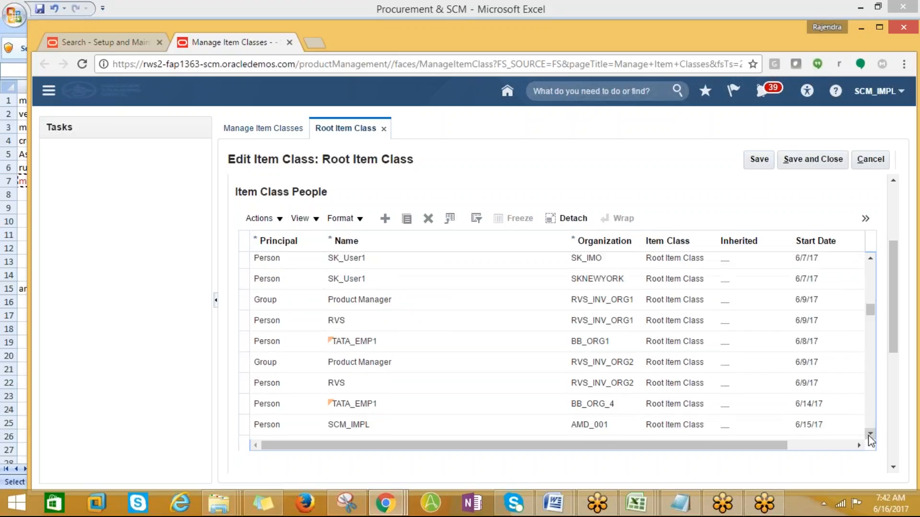
left_click(869, 435)
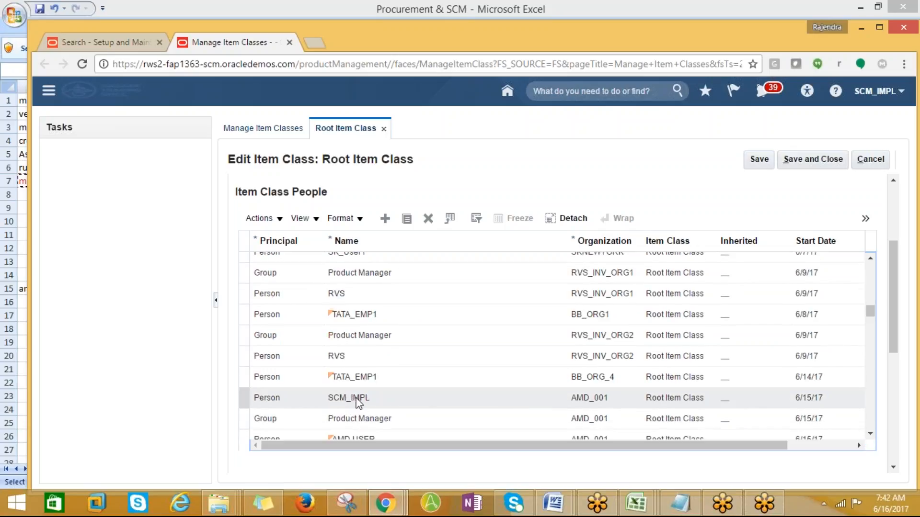
left_click(357, 401)
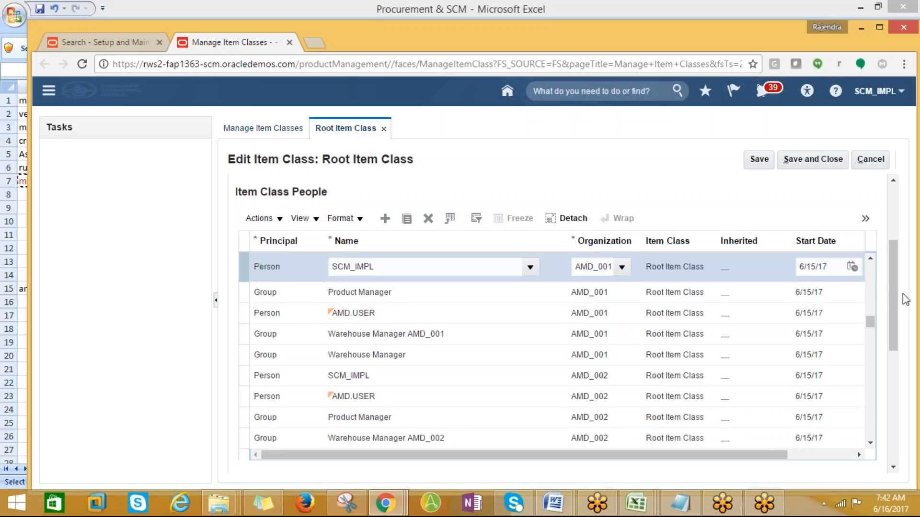
- Pick the actions from EFF_Item_View through EFF_Edit_Printer_Speed in the Actions picker, then close it
left_click_drag(896, 308, 898, 439)
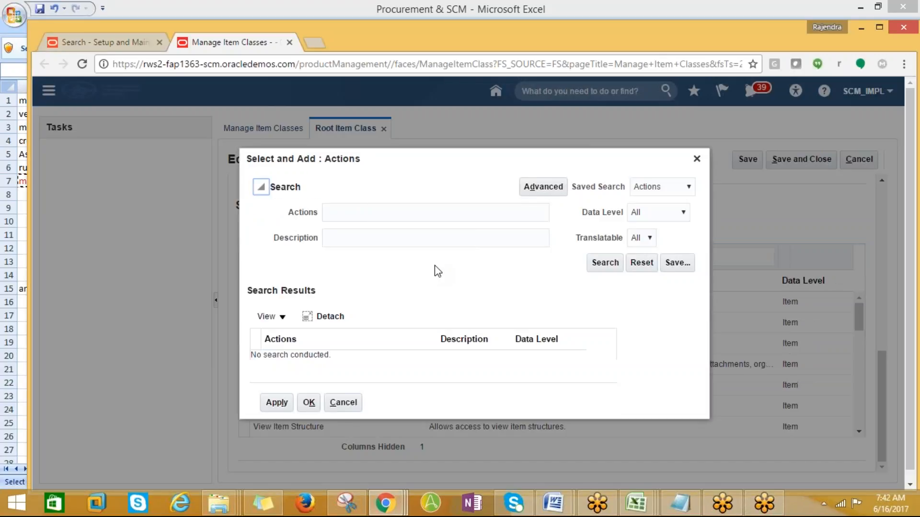
left_click(598, 266)
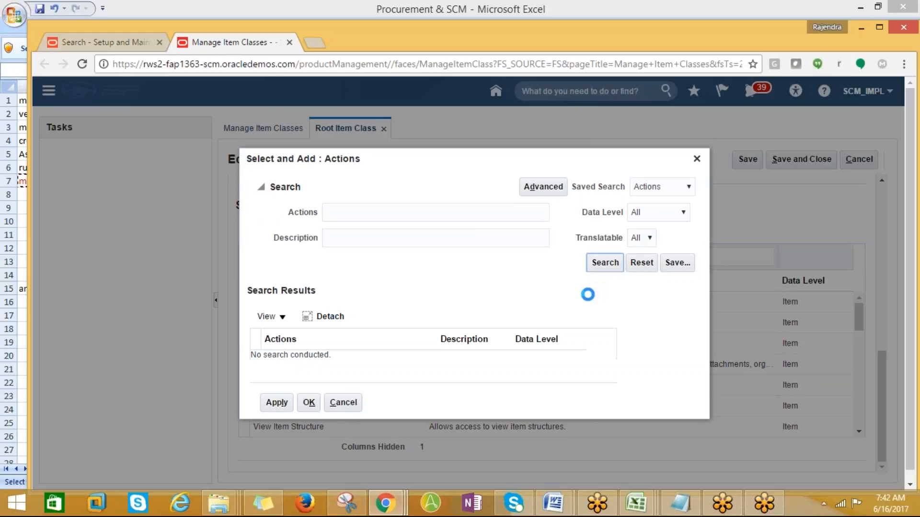
left_click(372, 220)
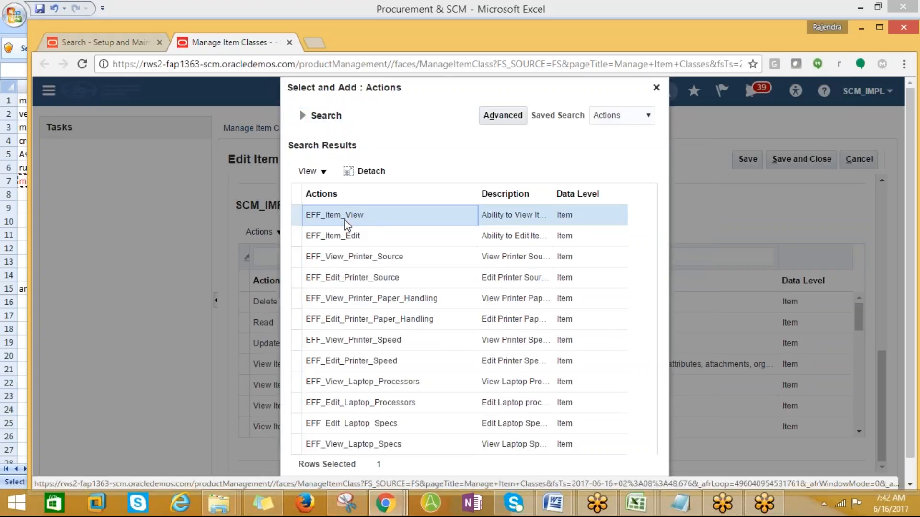
left_click(444, 229, "ctrl")
key("shift+Down")
key("shift+Down")
key("shift+Down")
key("shift+Down")
key("shift+Down")
key("shift+Down")
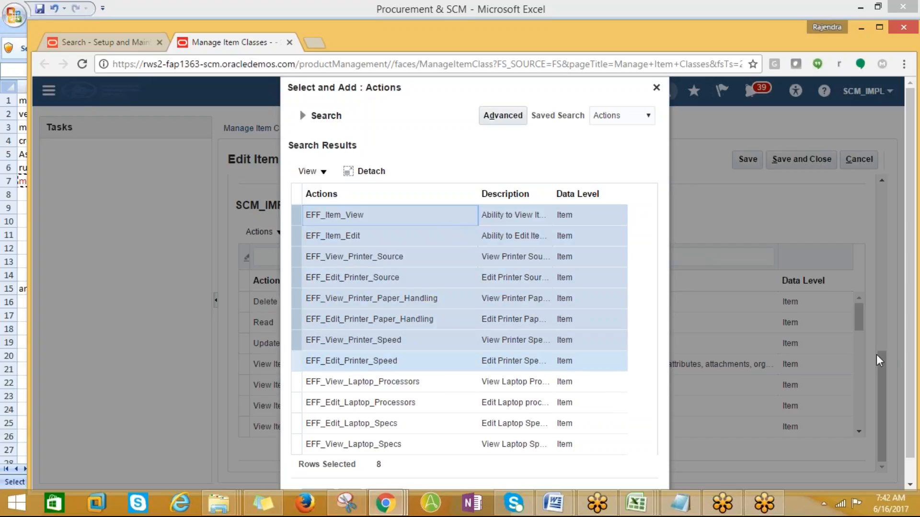
scroll(689, 438, "down", 1)
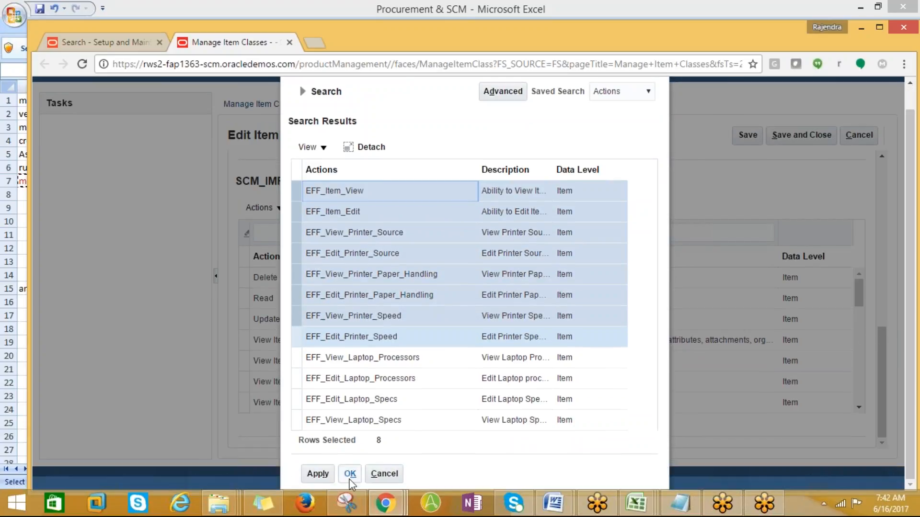
left_click(386, 474)
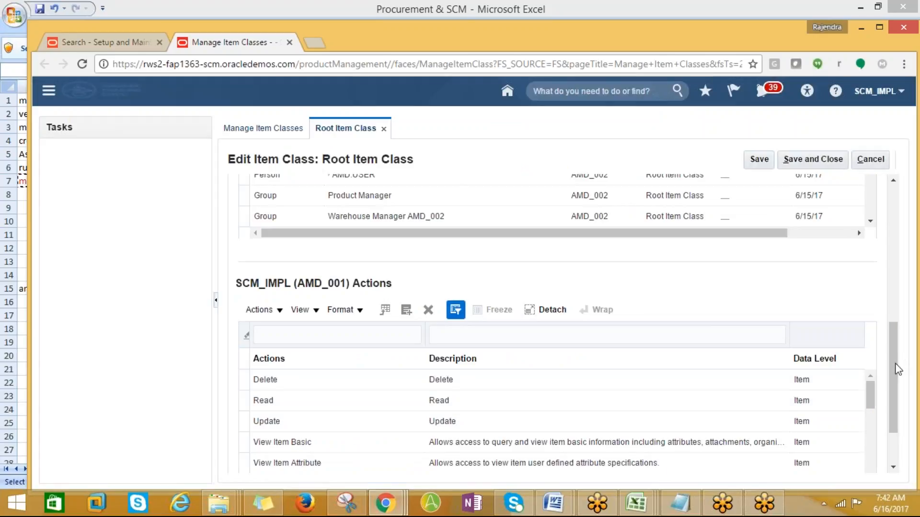
left_click_drag(894, 365, 888, 399)
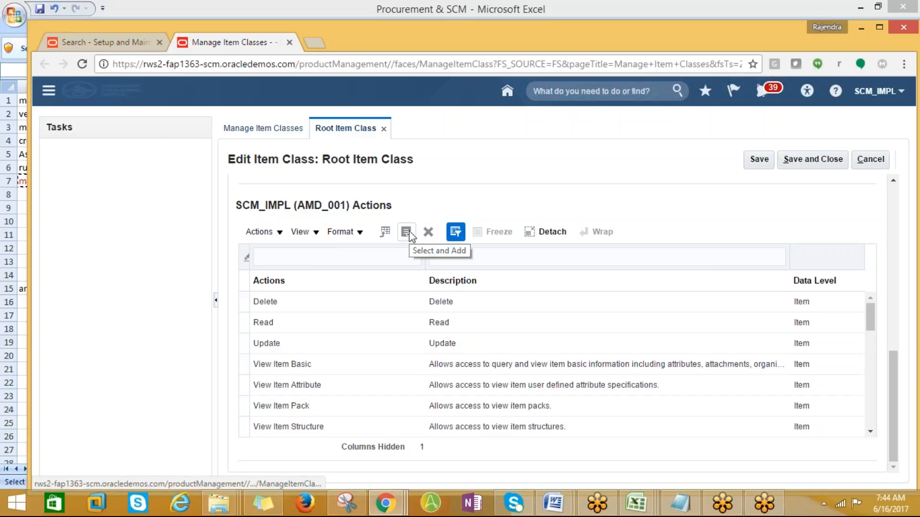
left_click(455, 231)
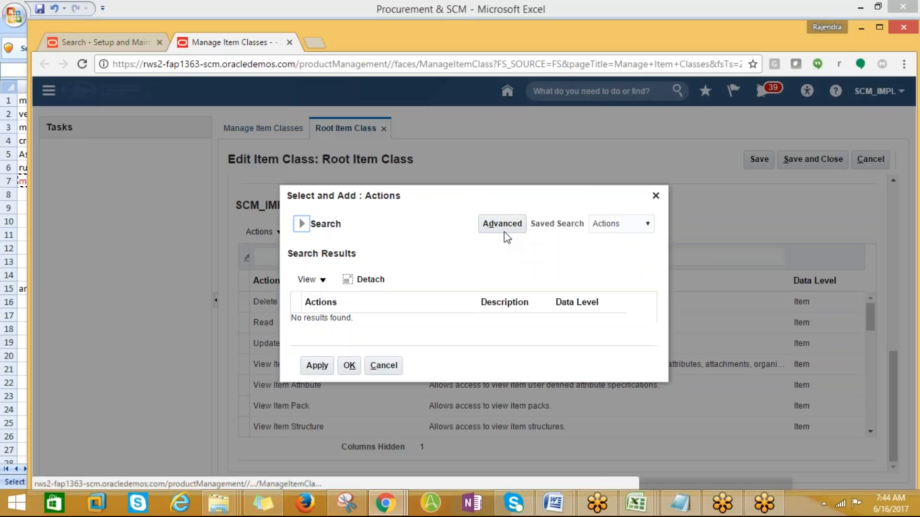
left_click(494, 233)
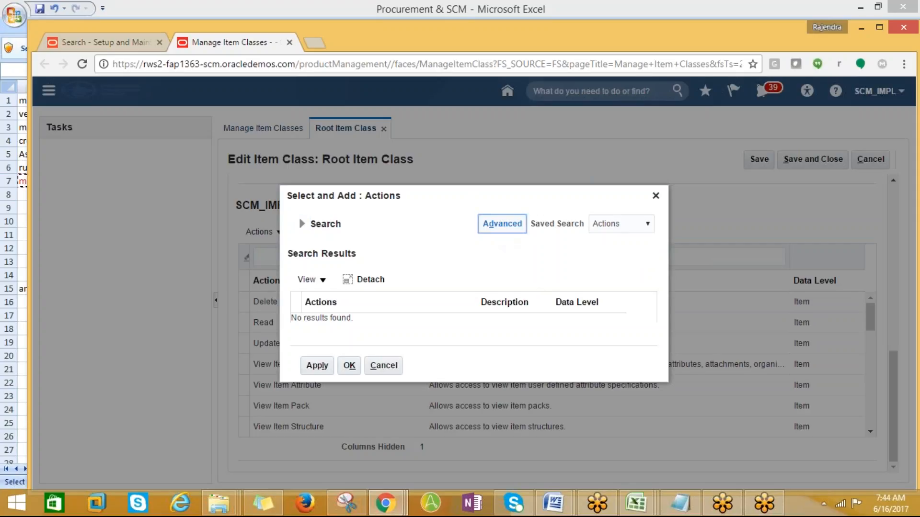
left_click(501, 229)
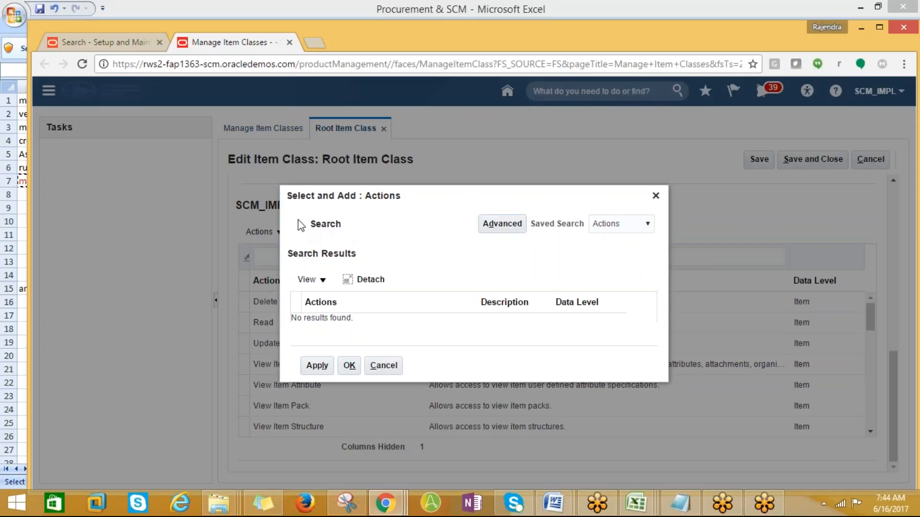
left_click(299, 224)
left_click(596, 262)
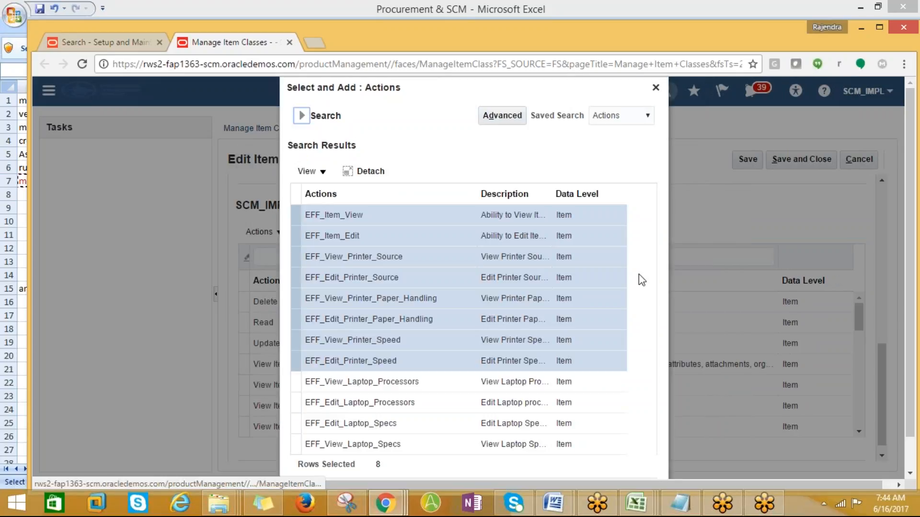
scroll(558, 335, "down", 1)
scroll(557, 335, "down", 1)
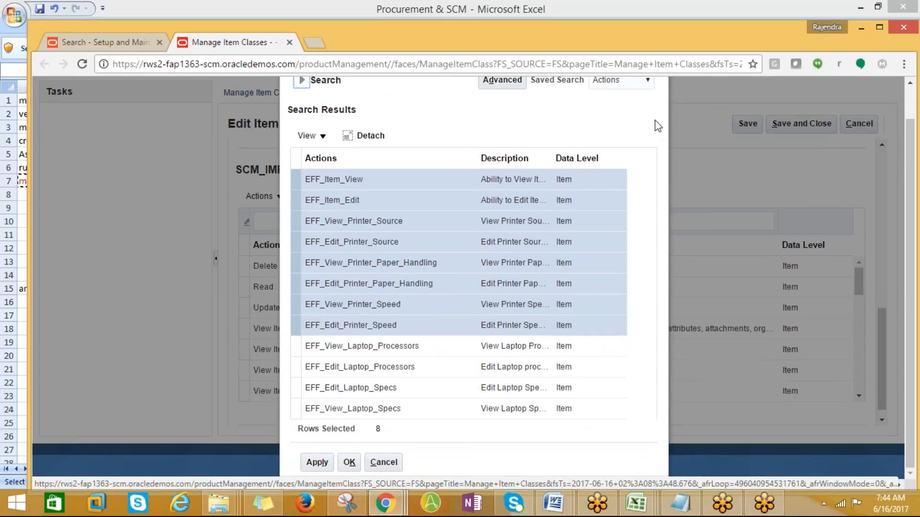
scroll(637, 221, "up", 2)
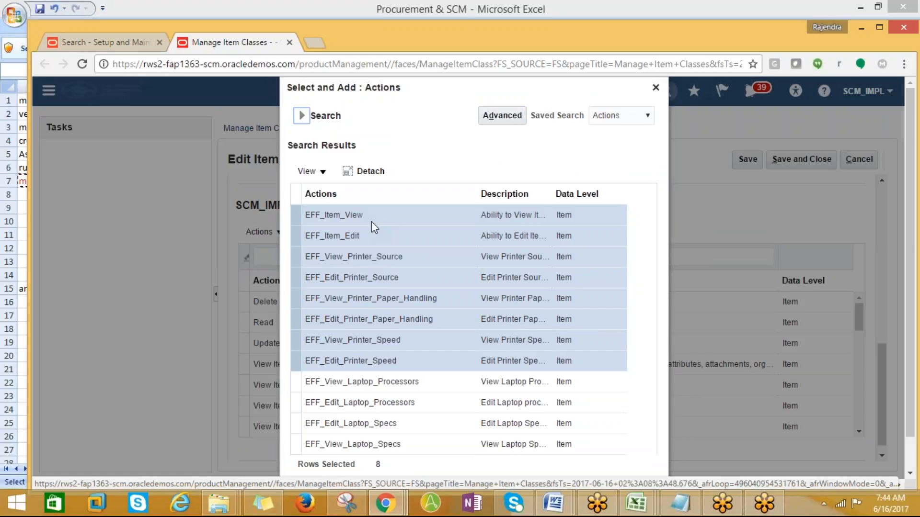
left_click(656, 89)
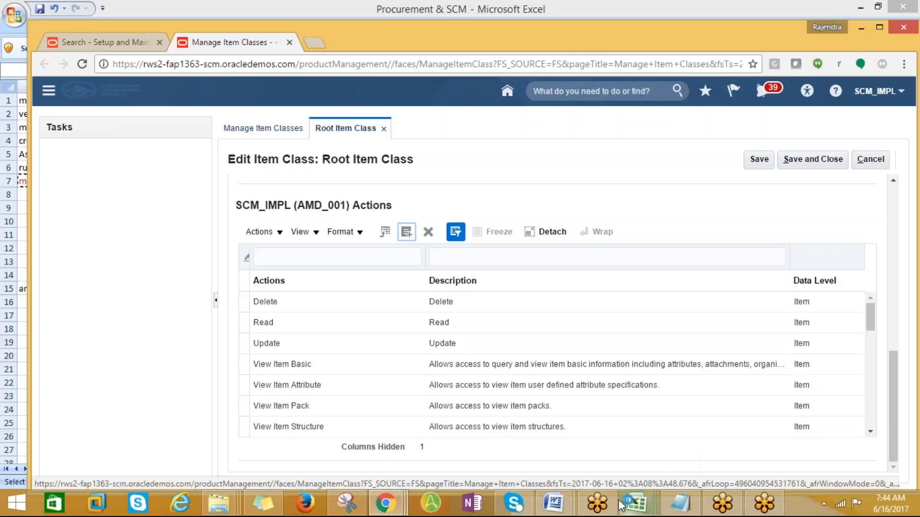
- Close the HCM workbook and bring the Procurement & SCM workbook forward
left_click(642, 504)
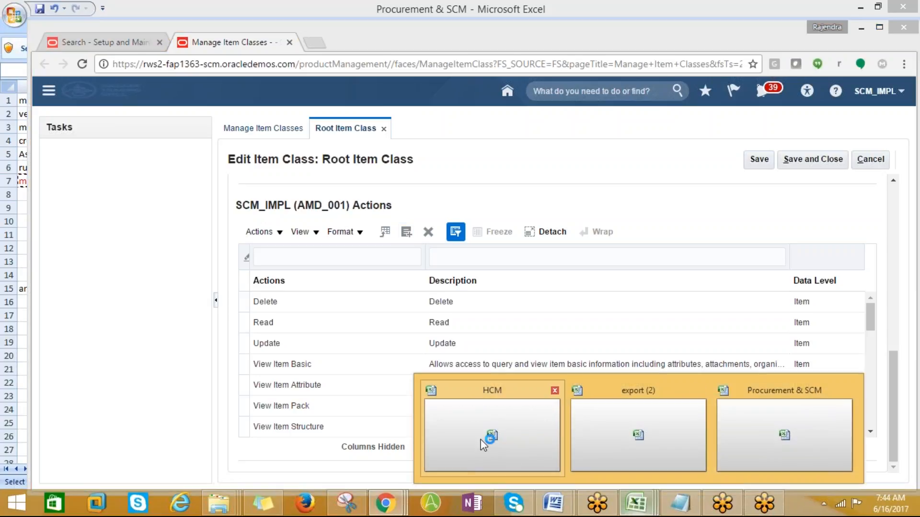
left_click(555, 390)
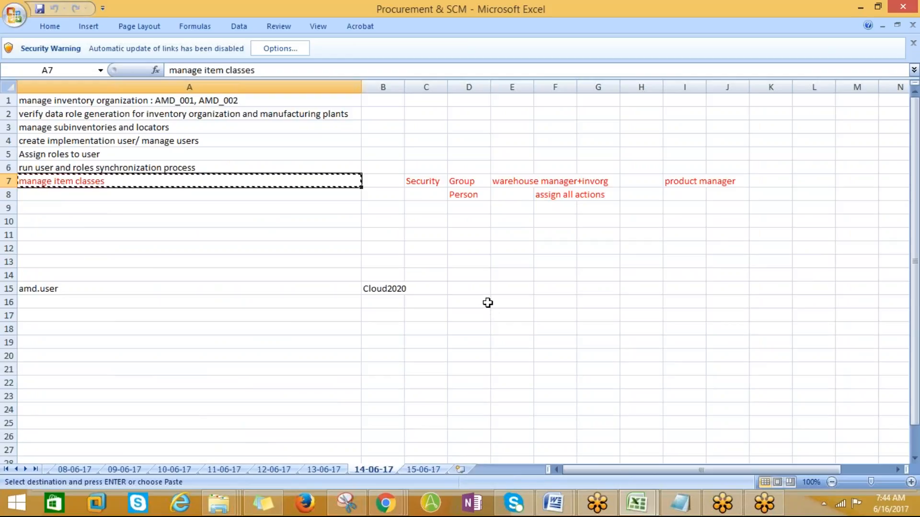
left_click(630, 502)
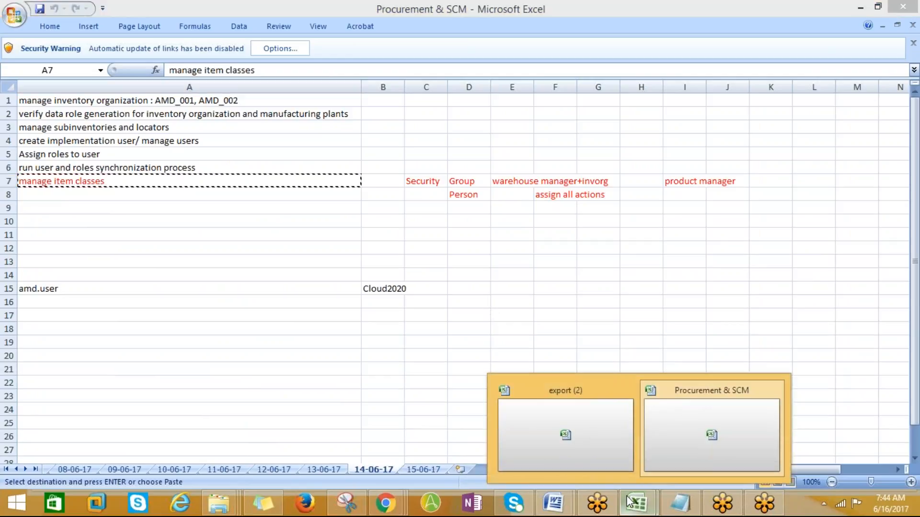
left_click(679, 441)
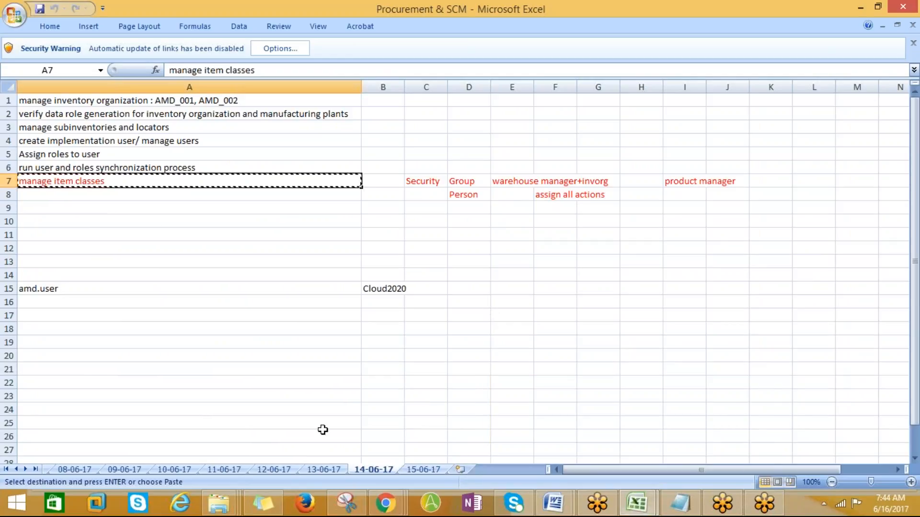
- Autofit column A on sheet 15-06-17, review cell A1, then return to the Manage Item Classes browser
left_click(407, 471)
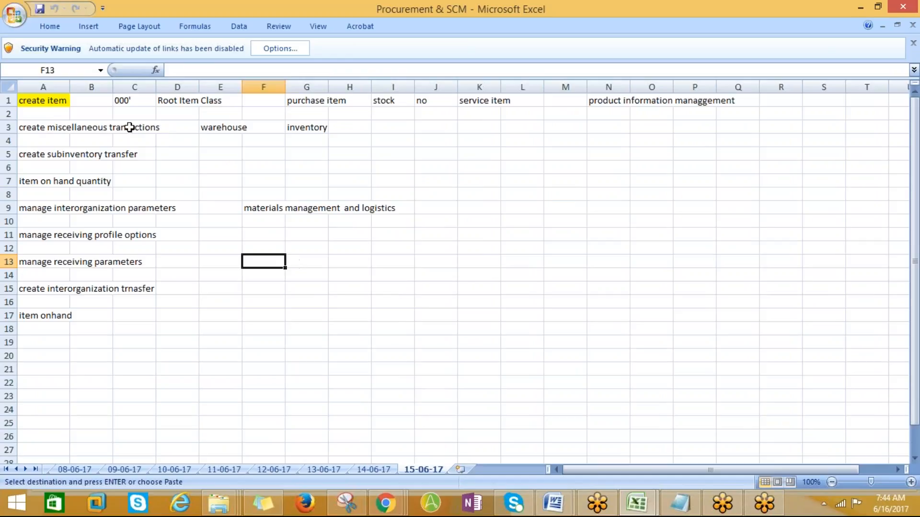
double_click(69, 86)
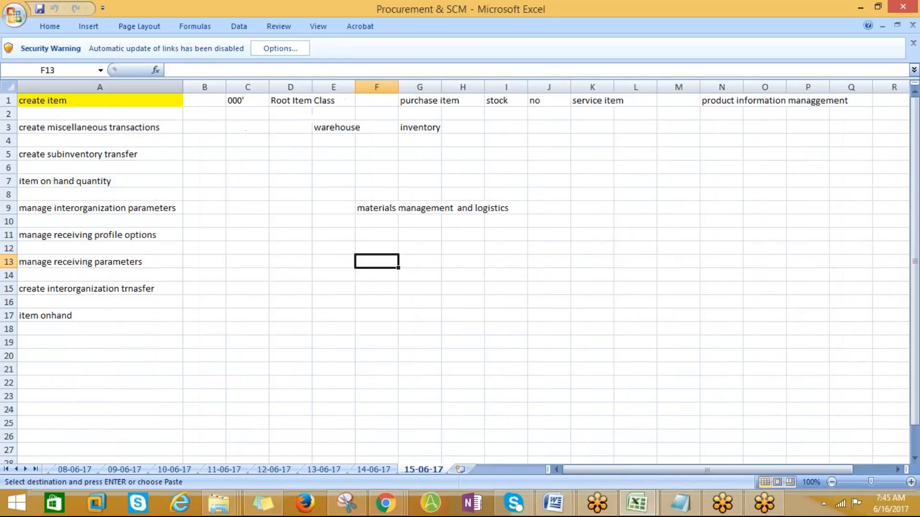
left_click(82, 101)
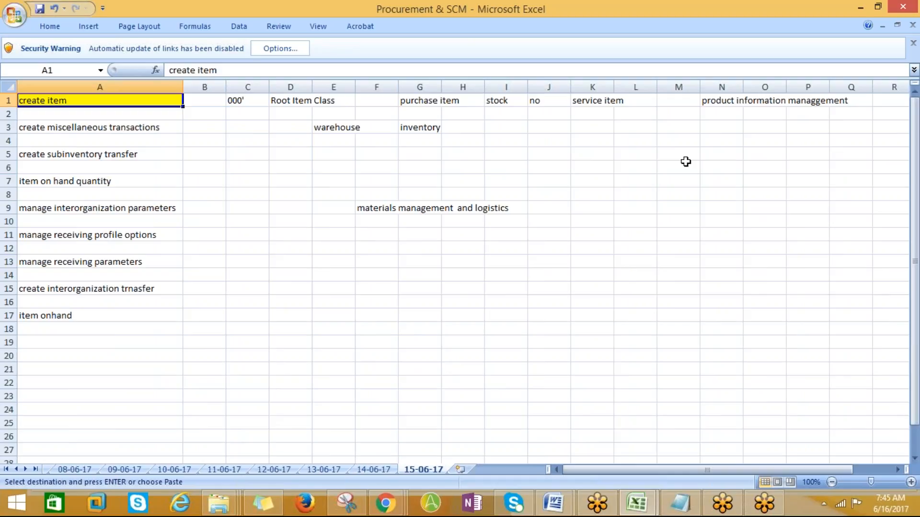
mouse_move(385, 504)
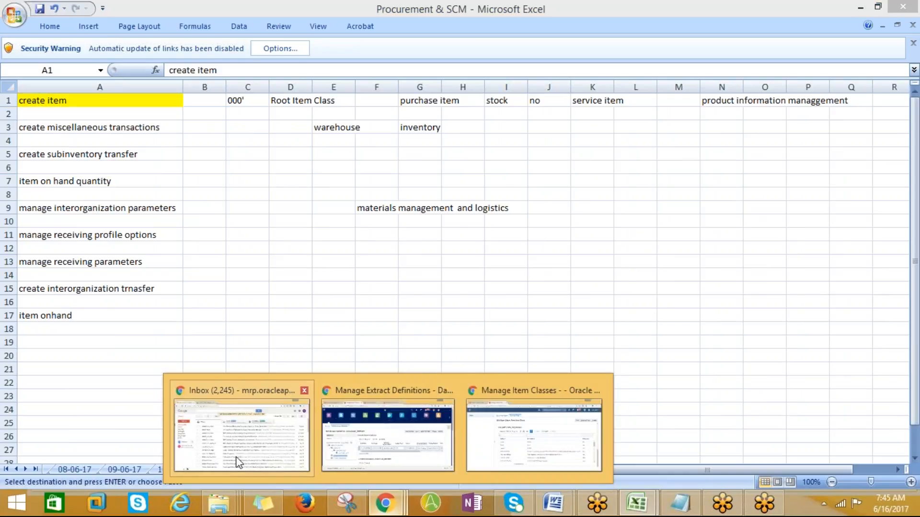
mouse_move(513, 444)
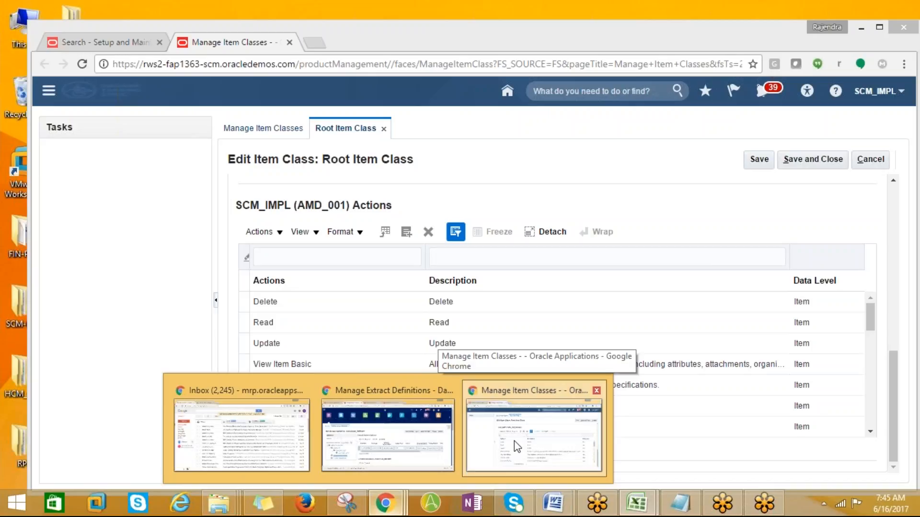
left_click(513, 440)
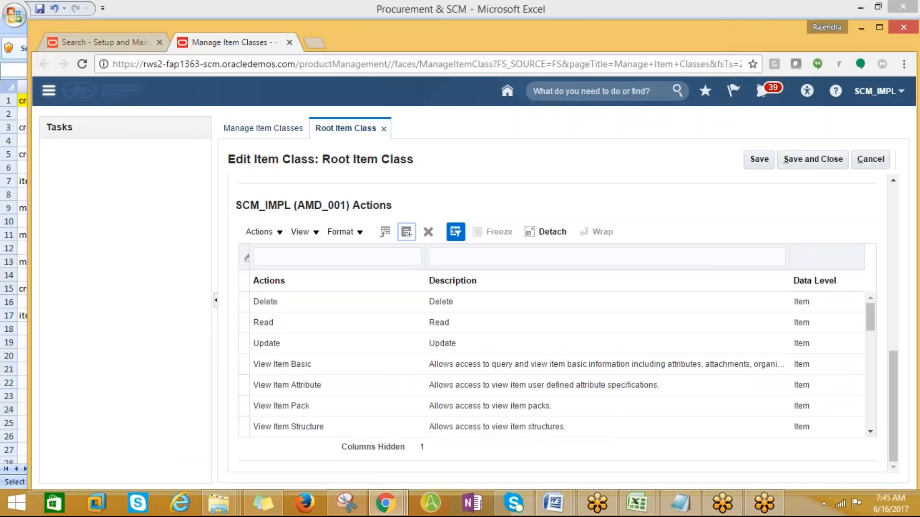
- Go to Product Information Management from the Navigator, triggering the unsaved-changes warning
left_click(49, 91)
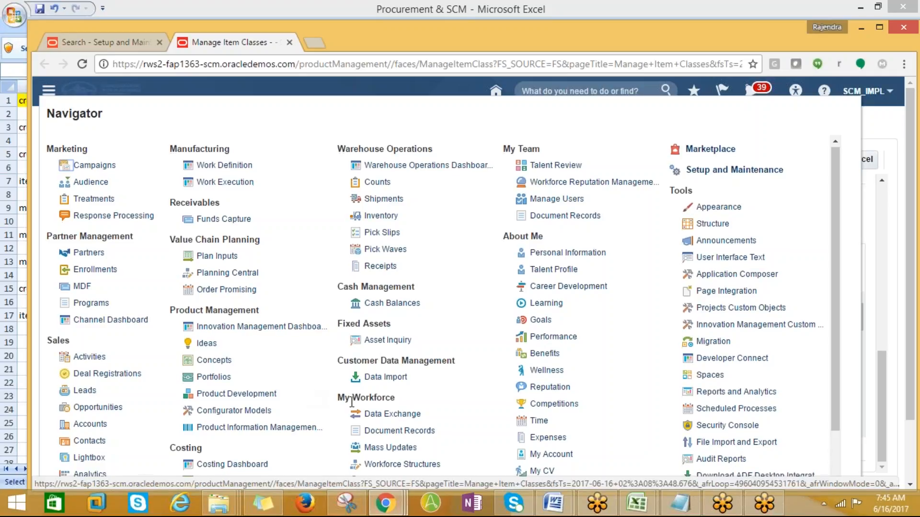
scroll(352, 401, "down", 2)
left_click(249, 362)
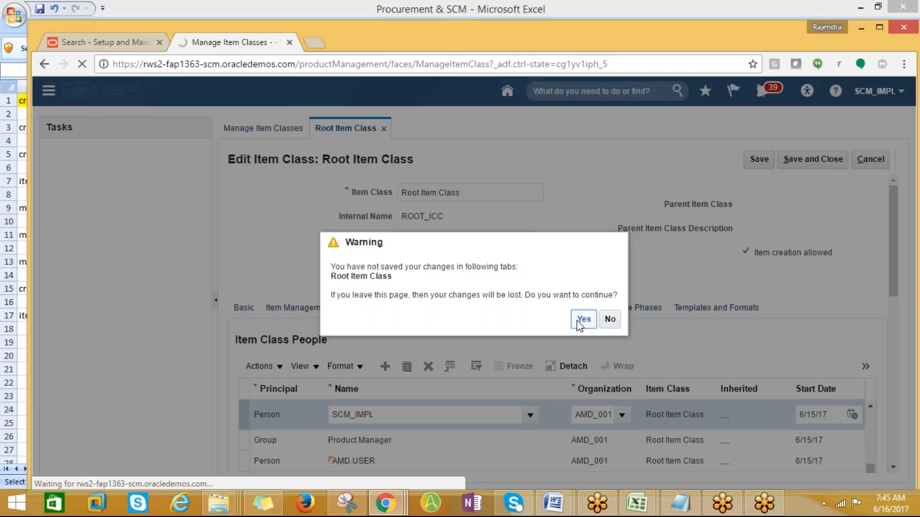
- Discard the unsaved page and start a new item in organization AMD_001
left_click(577, 321)
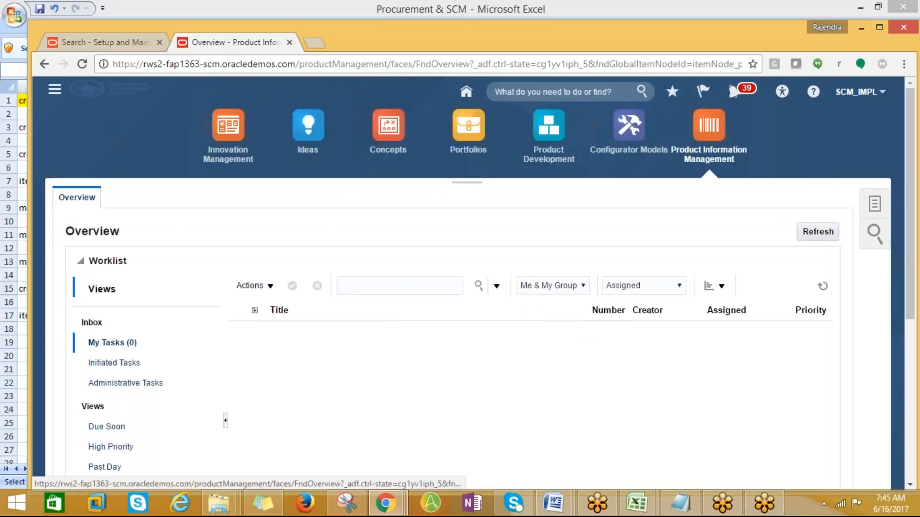
left_click(875, 207)
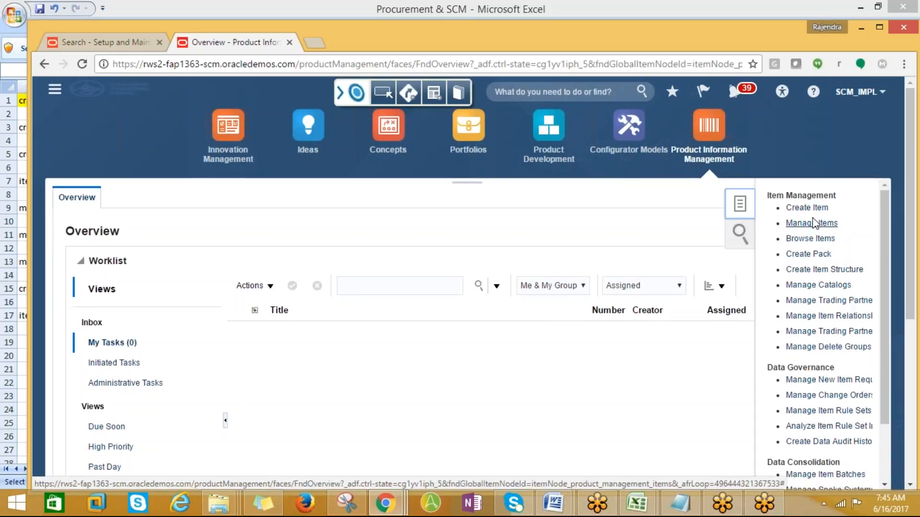
left_click(796, 209)
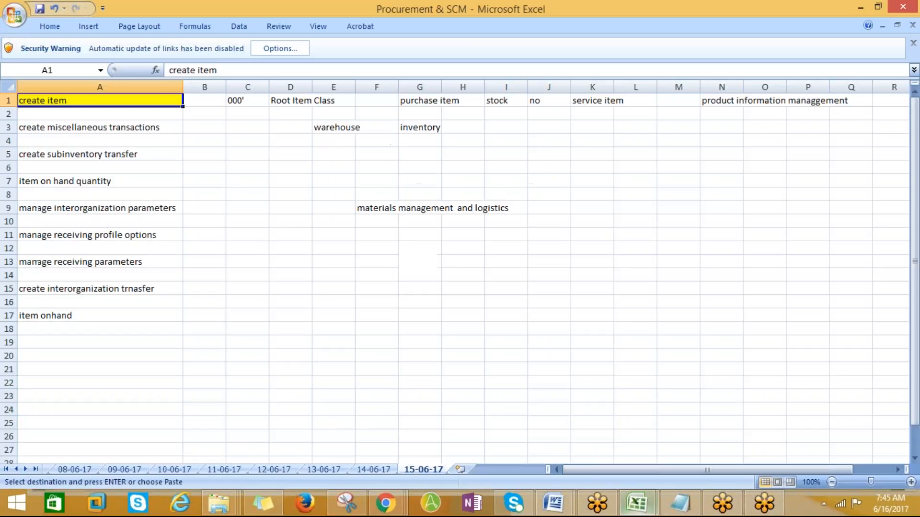
left_click(711, 434)
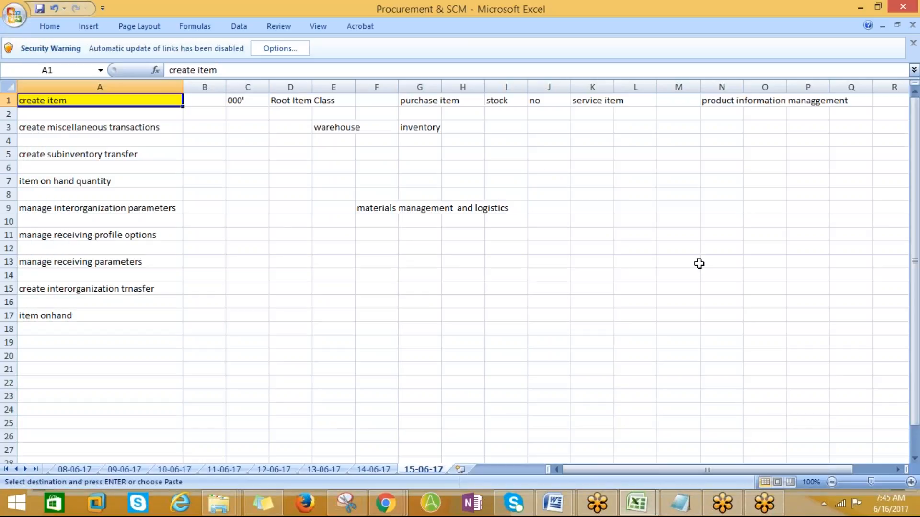
key("alt+Tab")
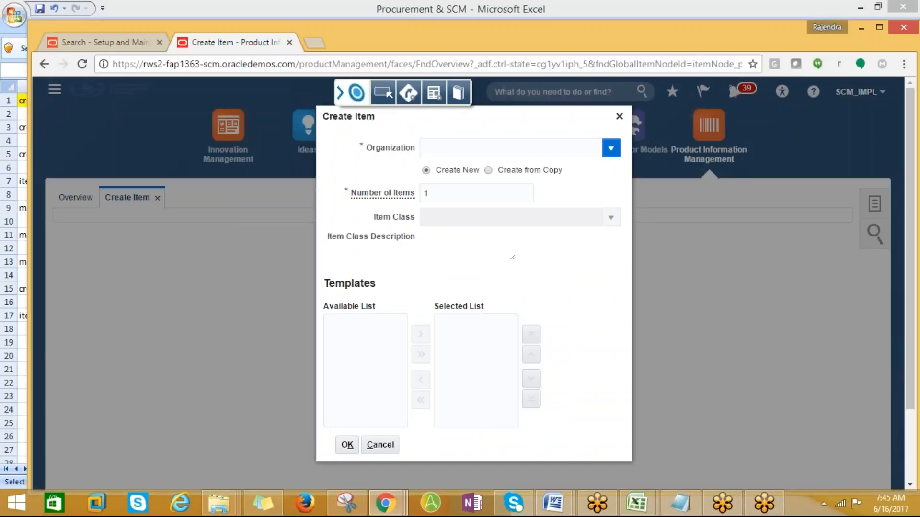
left_click(611, 149)
left_click(460, 215)
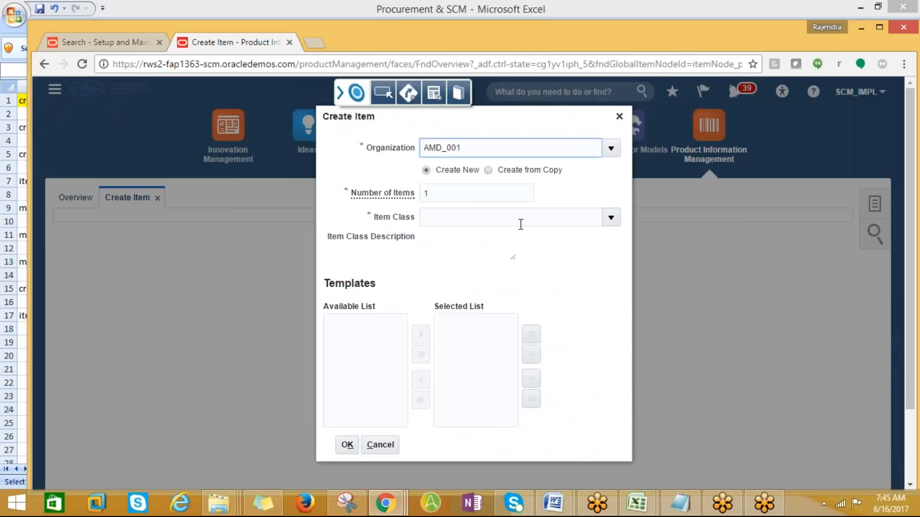
- Choose Root Item Class and the Purchased Item template, then accept the warning
left_click(608, 222)
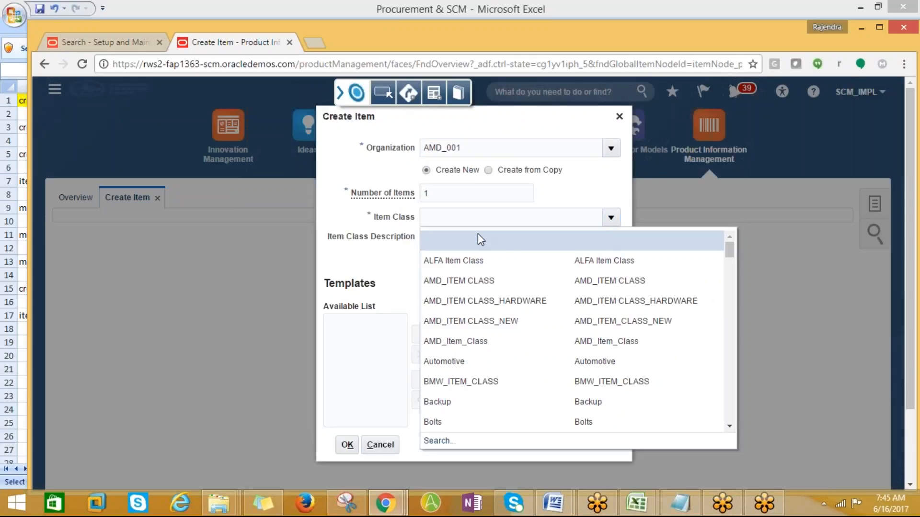
type("R")
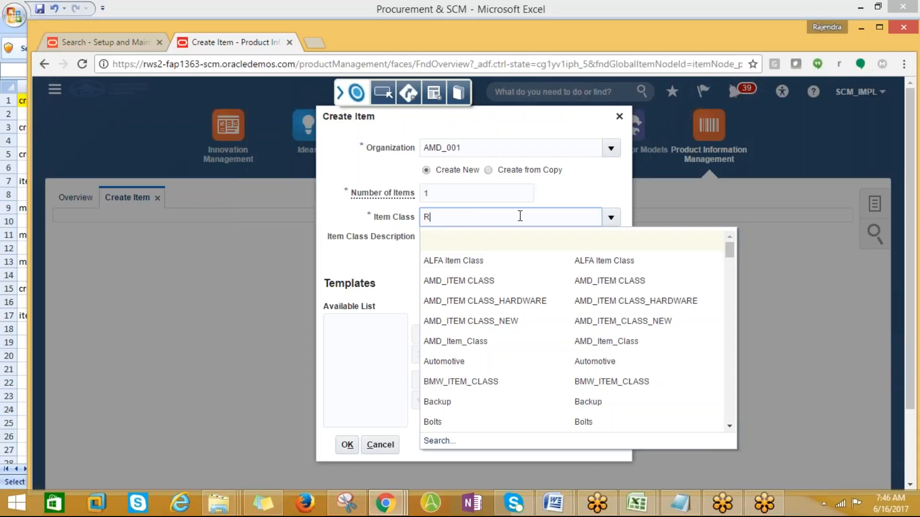
type("oot Item Class")
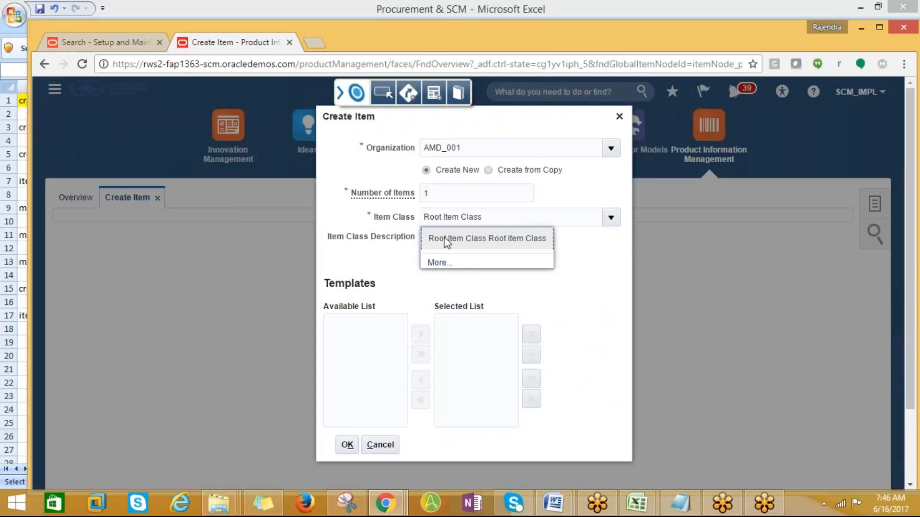
left_click(445, 243)
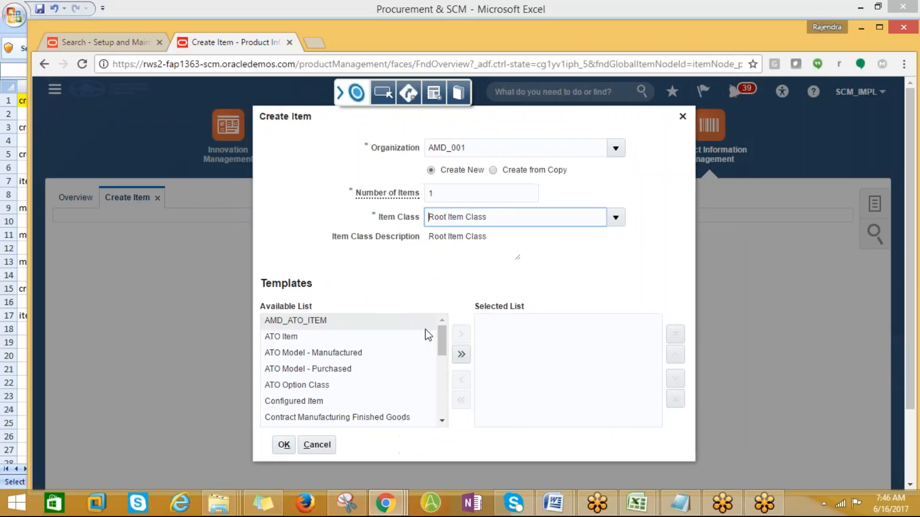
scroll(446, 391, "down", 2)
scroll(446, 403, "down", 3)
left_click(343, 370)
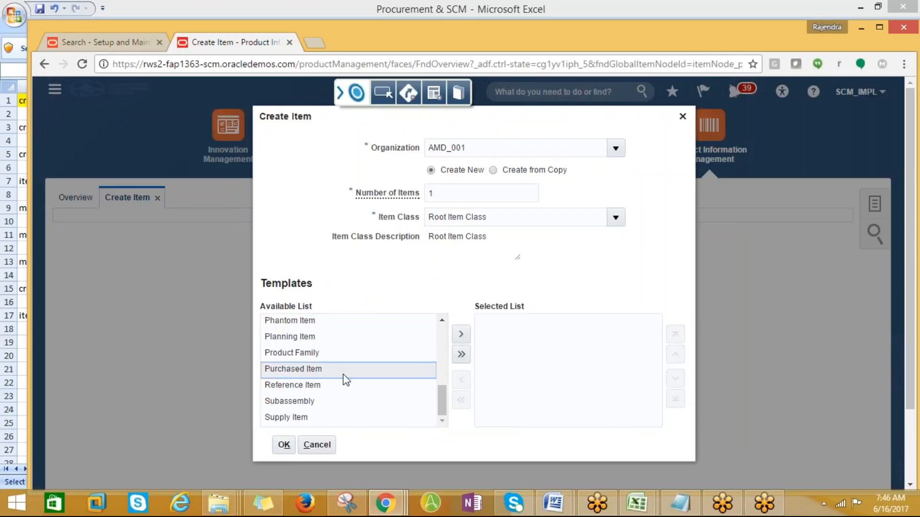
left_click(459, 335)
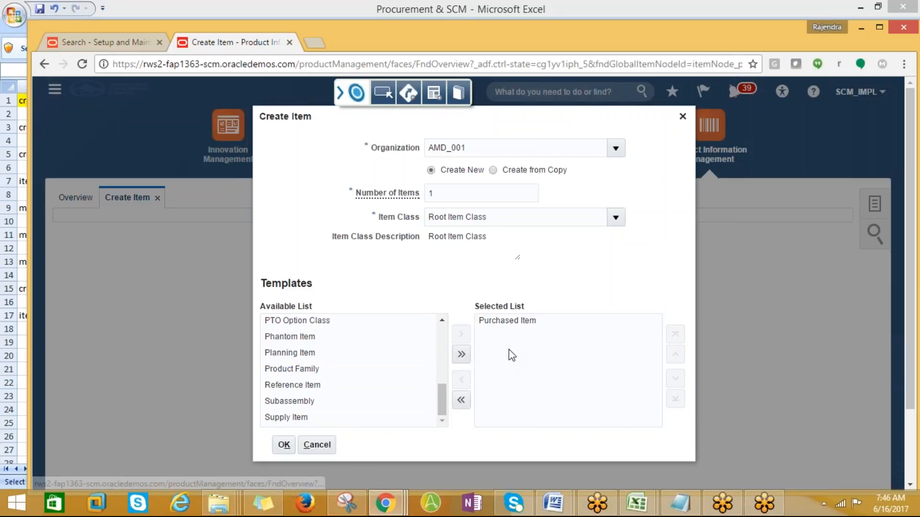
left_click(284, 445)
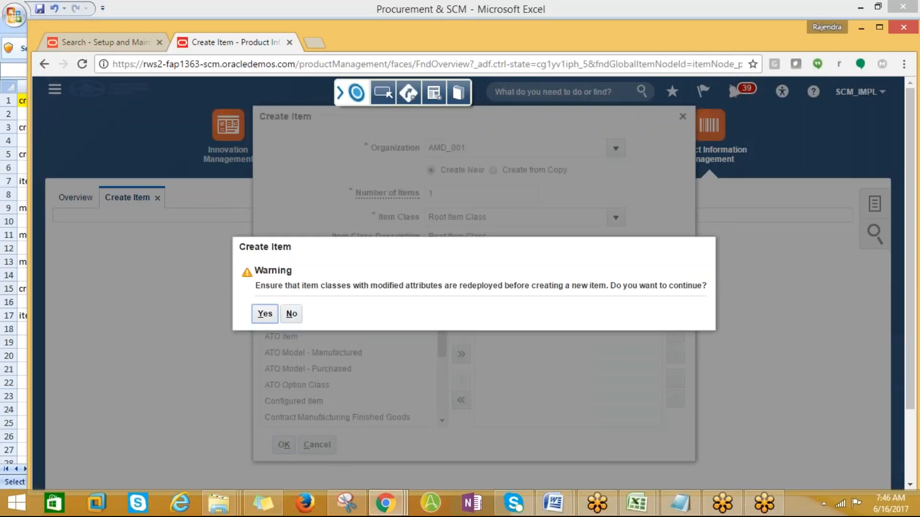
left_click(264, 314)
left_click(264, 314)
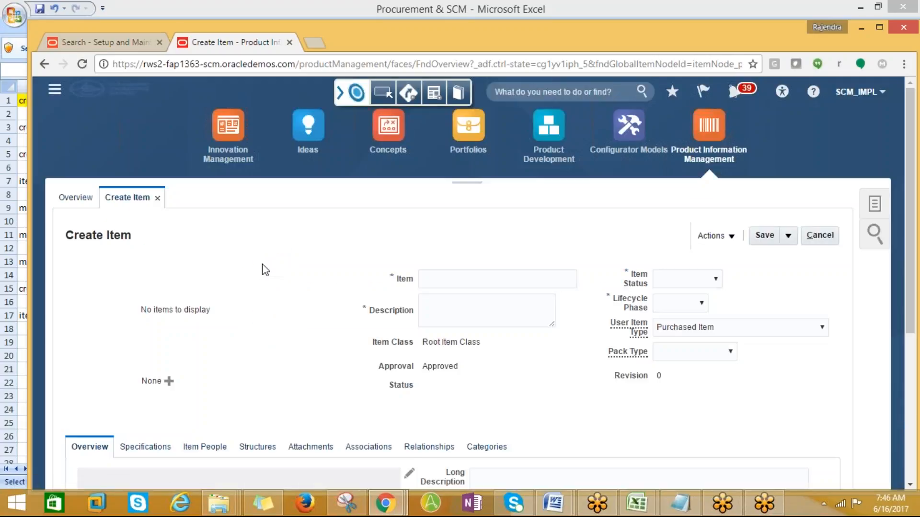
- Enter AMD_Laptop_001 as the item number and paste it into the Description field
scroll(389, 331, "down", 1)
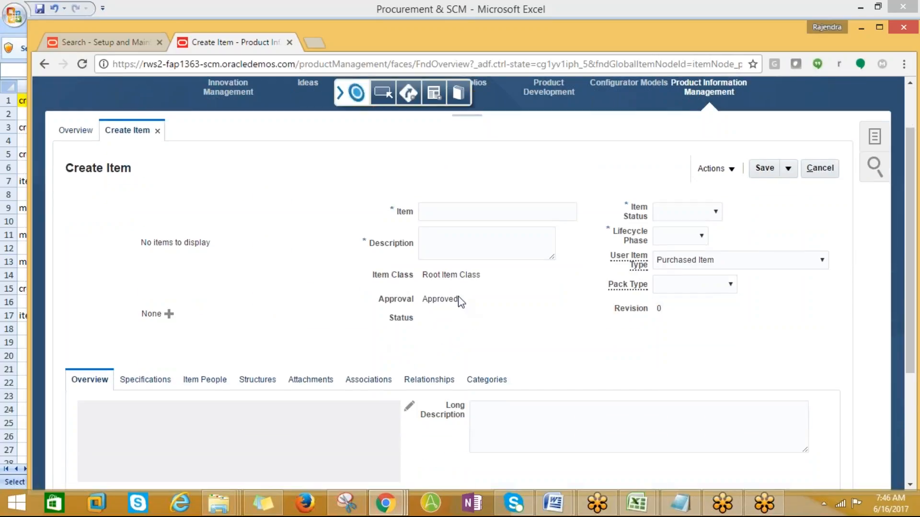
left_click(432, 213)
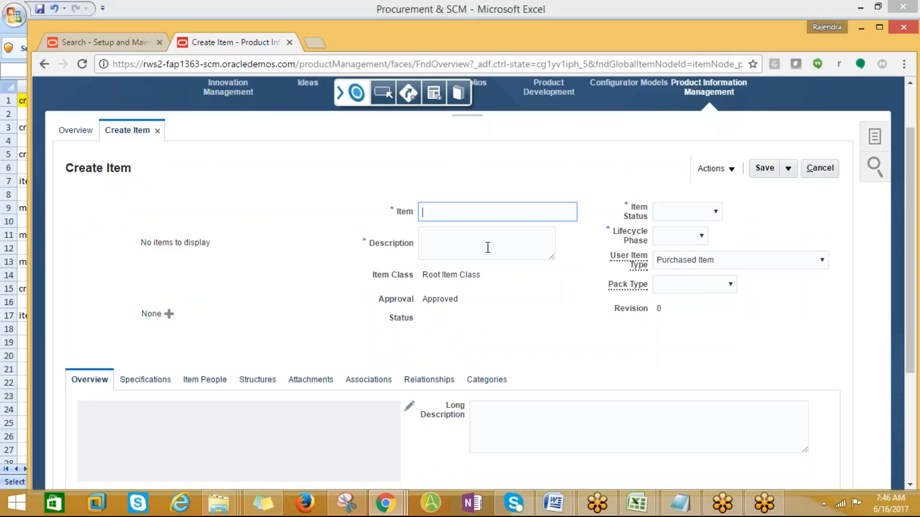
type("AMD_001")
left_click(446, 214)
type("Laptop_001")
left_click_drag(511, 212, 421, 212)
key("ctrl+c")
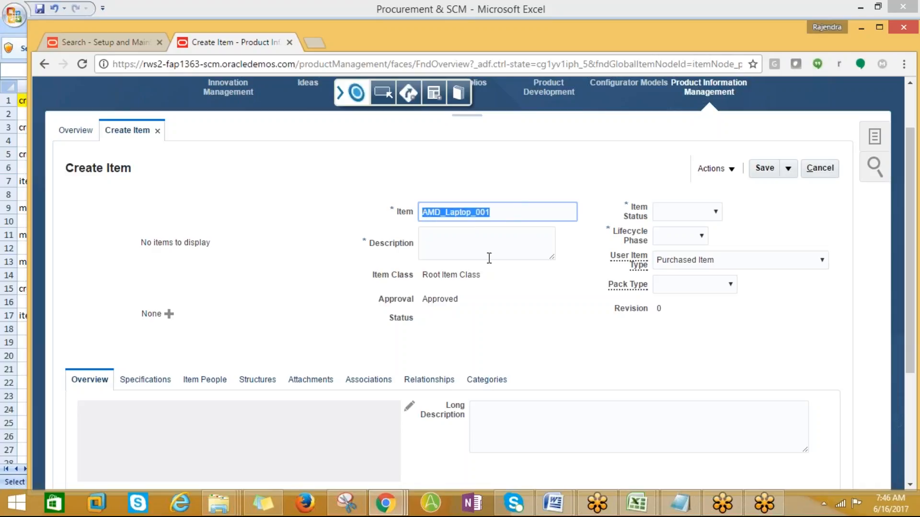
left_click(450, 246)
key("ctrl+v")
left_click(716, 212)
left_click(715, 215)
left_click(716, 215)
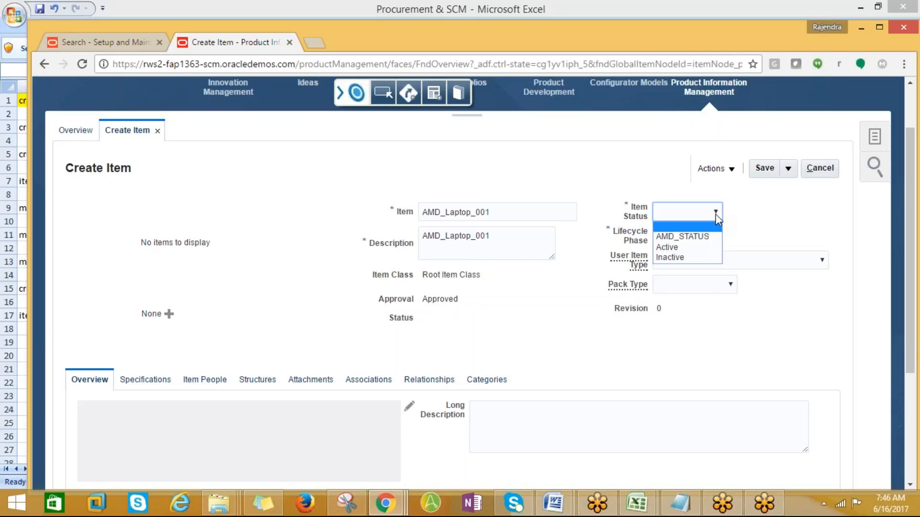
- Set Item Status and Lifecycle Phase to Active and Primary Unit of Measure to Ea
left_click(669, 261)
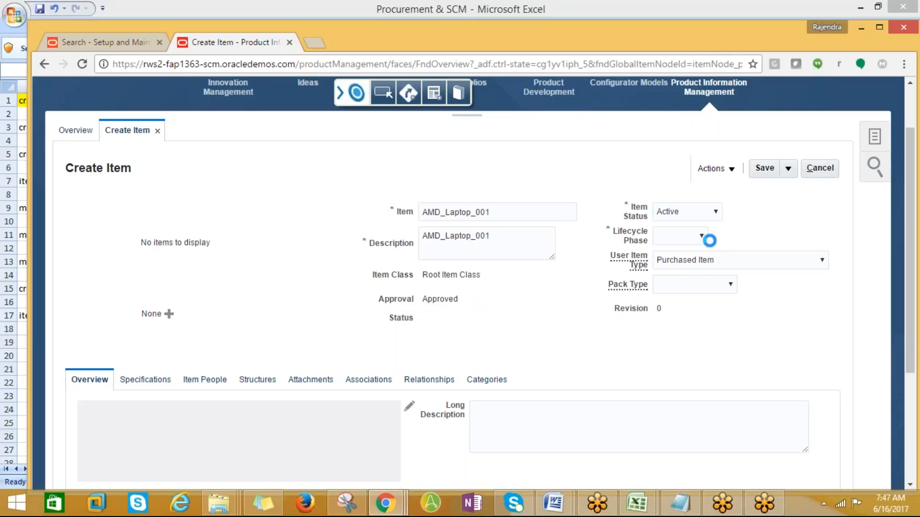
left_click(701, 236)
left_click(690, 260)
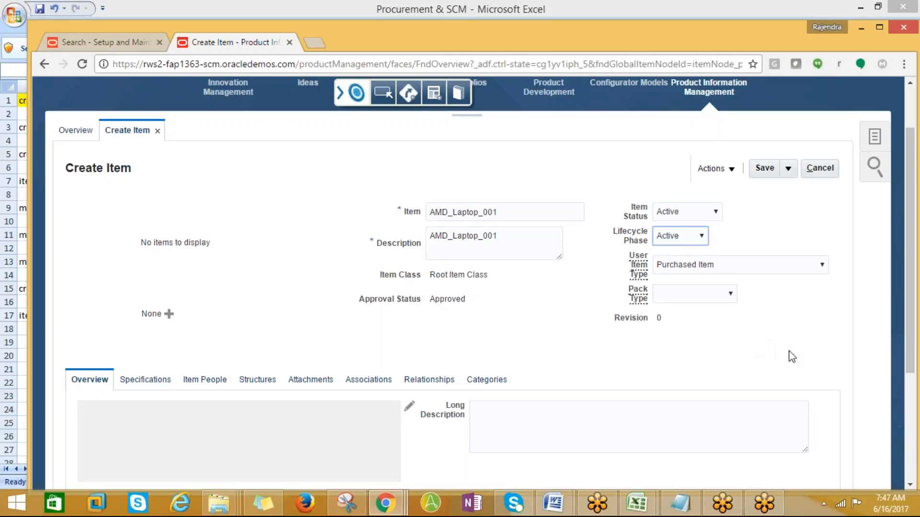
scroll(799, 357, "down", 2)
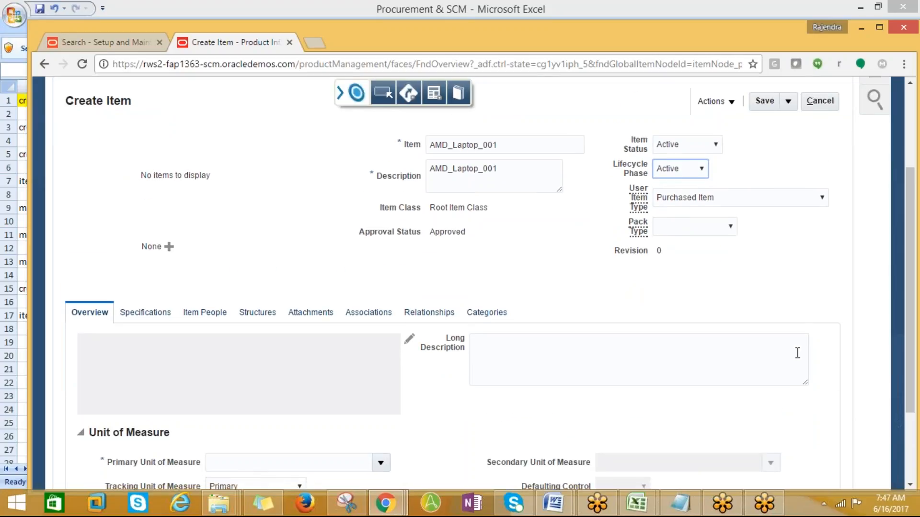
scroll(797, 353, "down", 3)
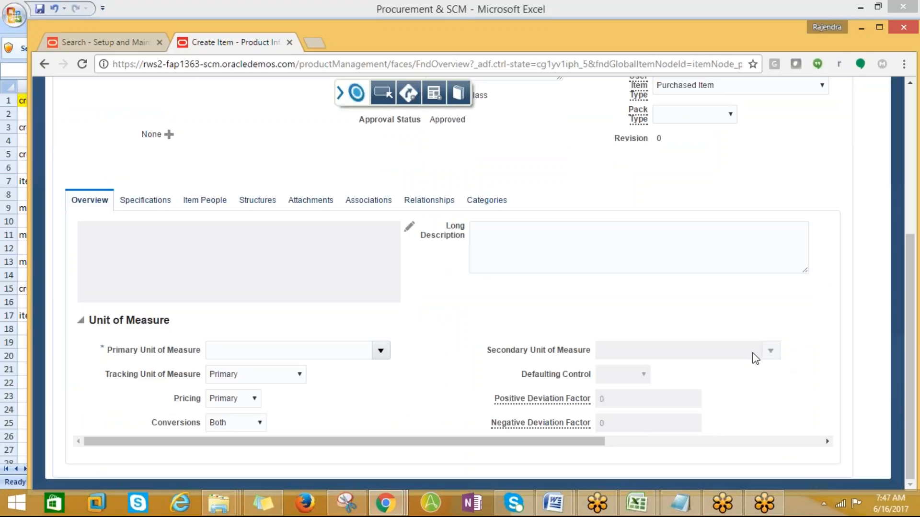
left_click(382, 357)
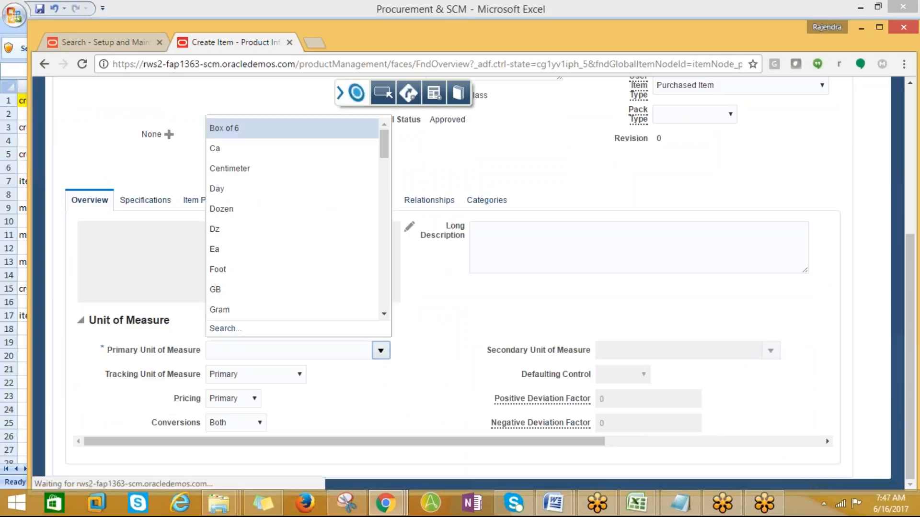
left_click(215, 251)
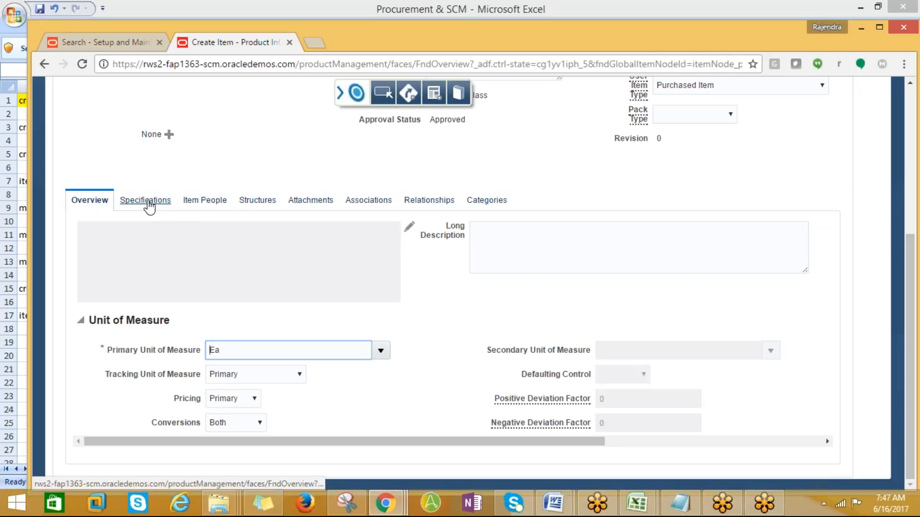
left_click(755, 19)
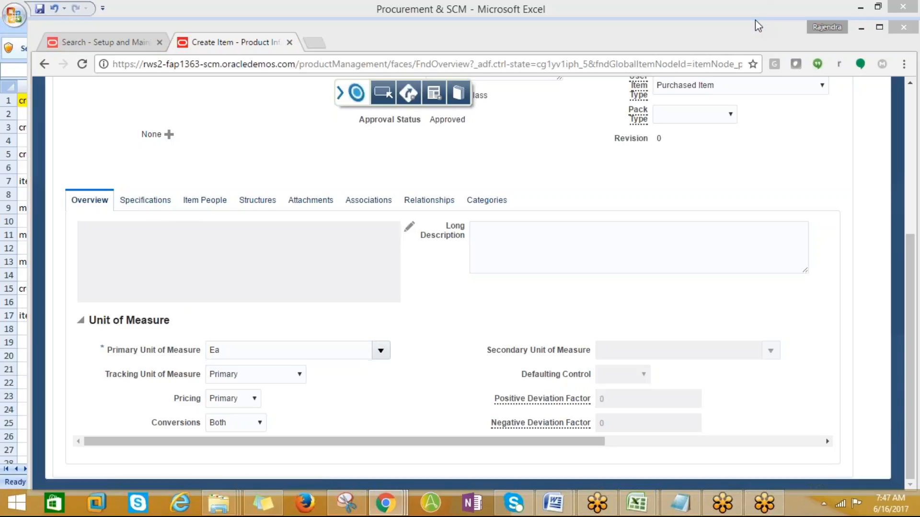
left_click(146, 199)
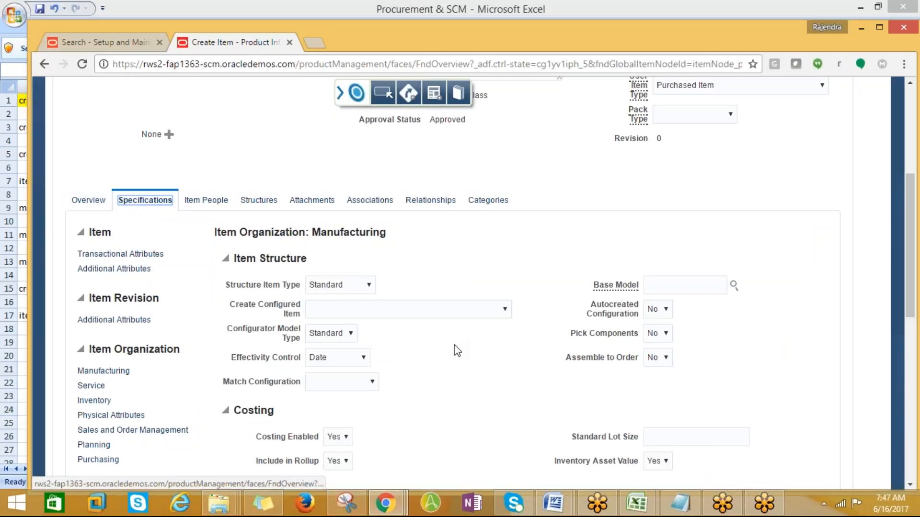
- Review the item's Specifications, People, Structures and Relationships tabs: AMD_001, Active, Ea
scroll(454, 342, "down", 2)
scroll(453, 346, "down", 3)
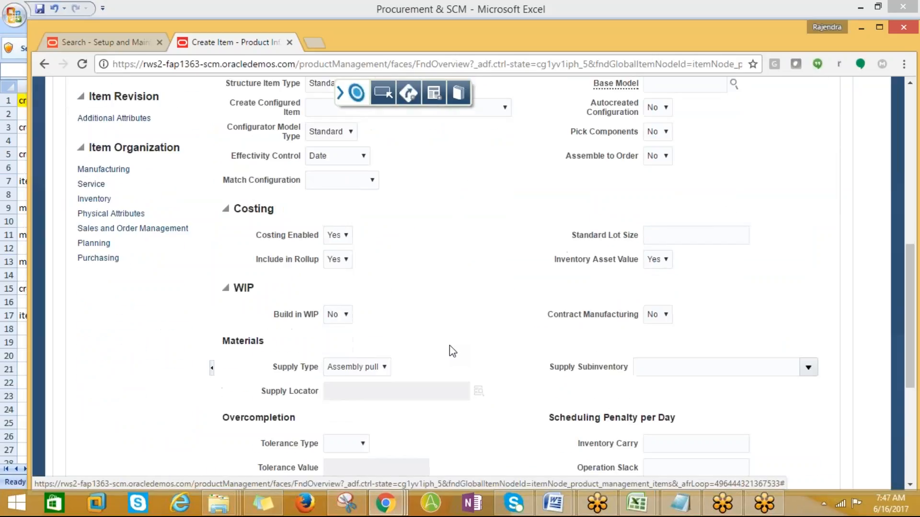
scroll(449, 346, "up", 3)
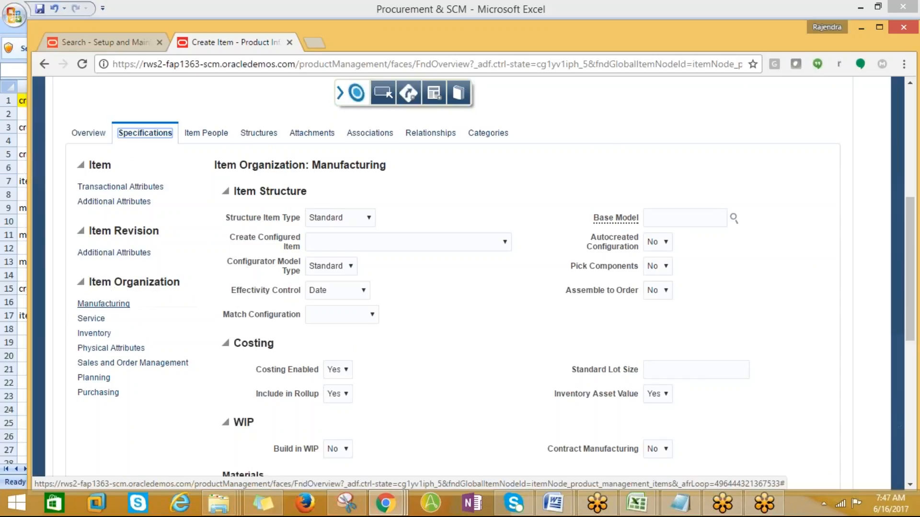
left_click(203, 135)
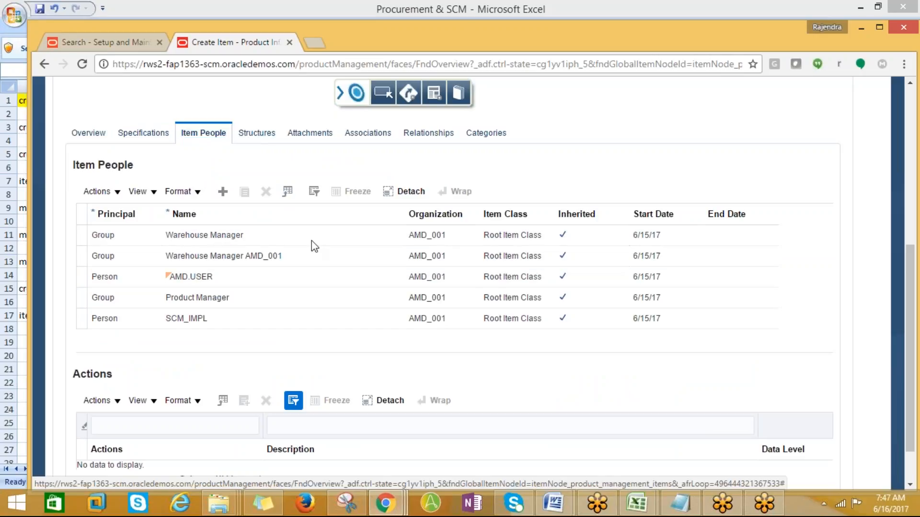
left_click(258, 133)
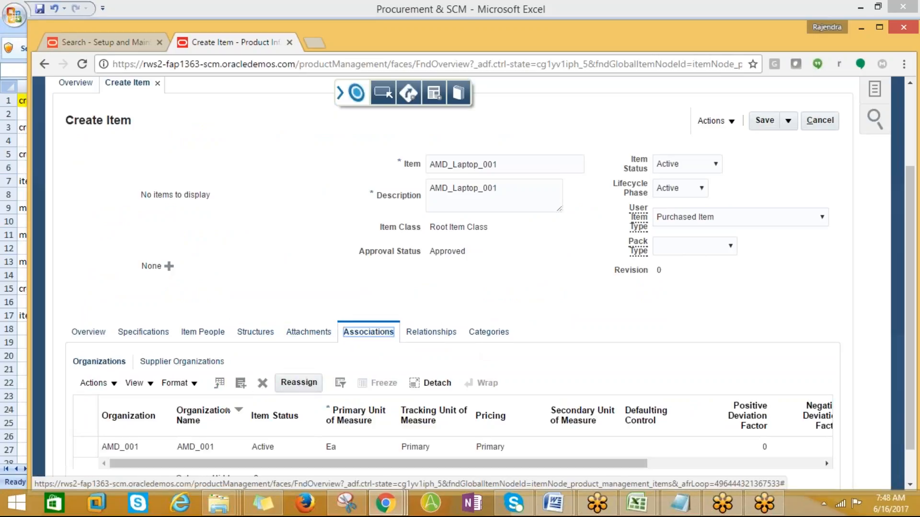
left_click(432, 334)
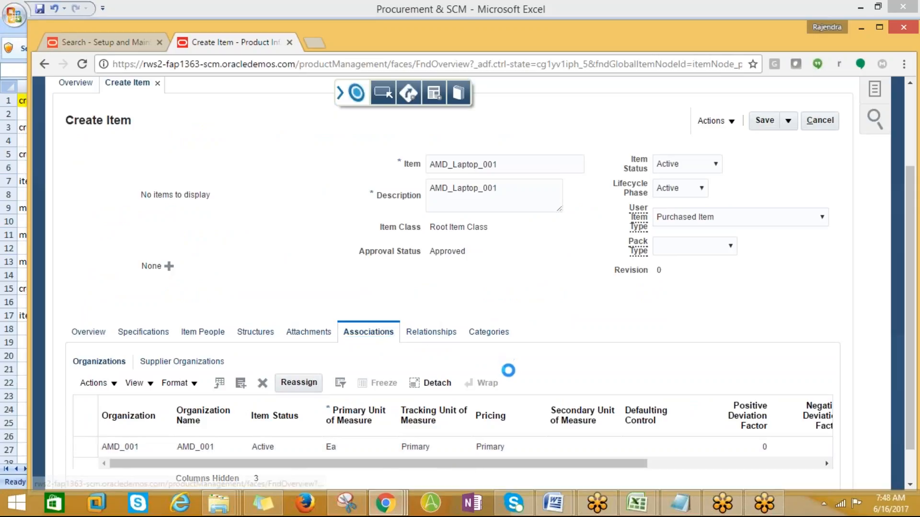
scroll(782, 230, "up", 2)
left_click(769, 191)
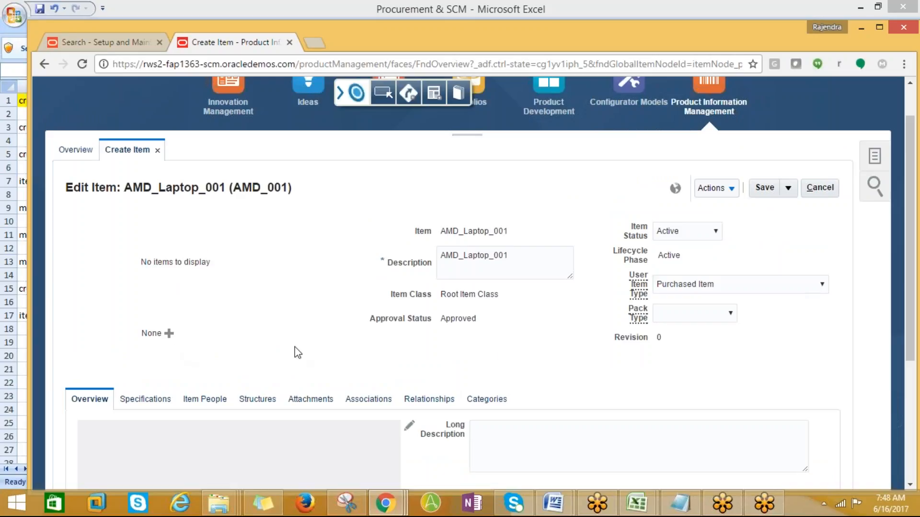
scroll(372, 344, "down", 1)
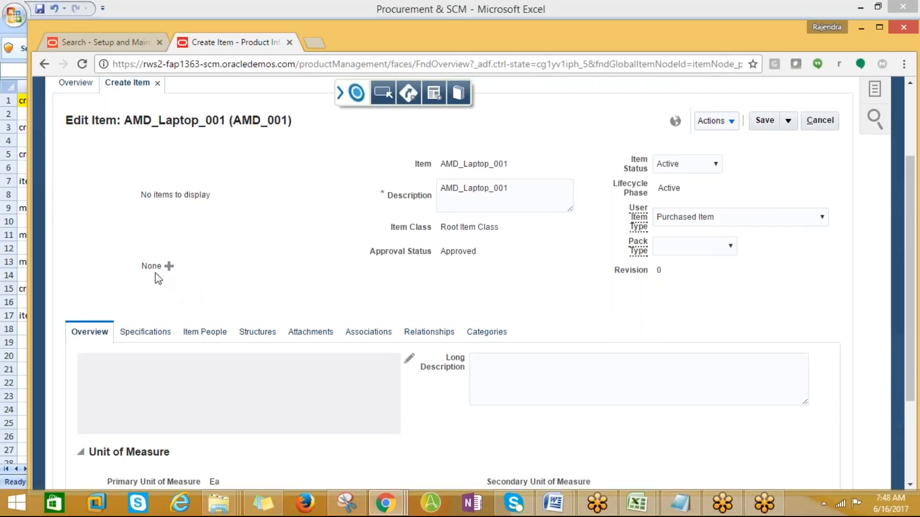
left_click(169, 267)
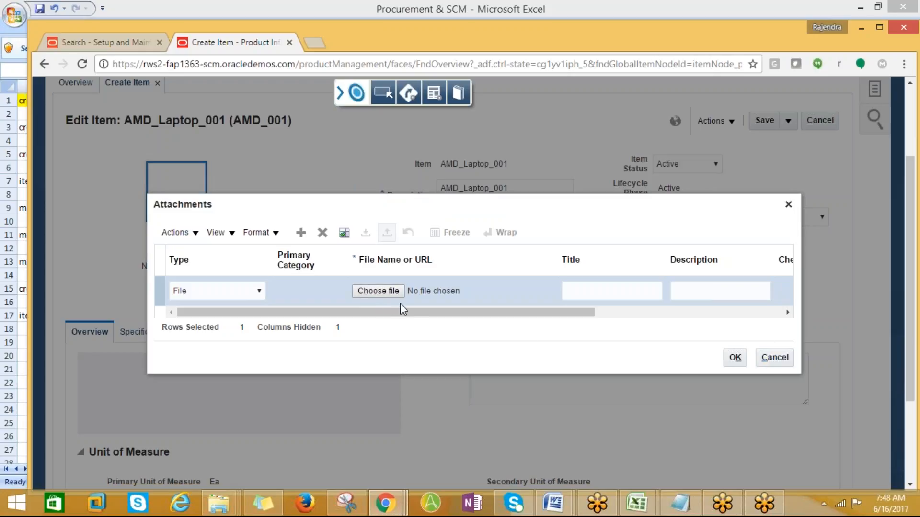
left_click_drag(418, 307, 625, 308)
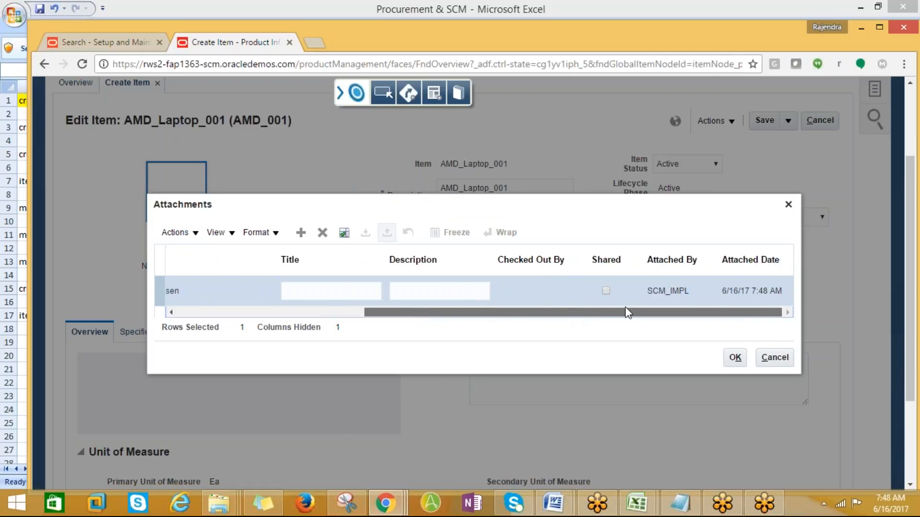
left_click(773, 359)
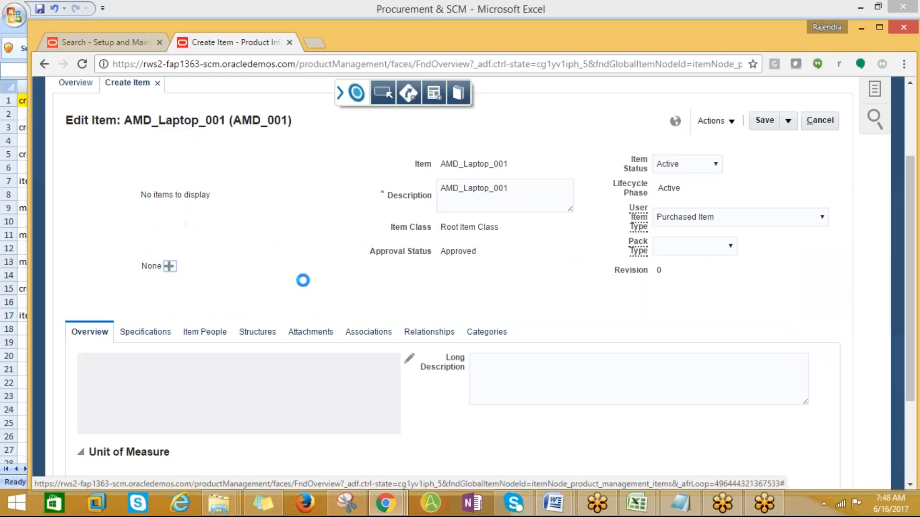
scroll(530, 300, "up", 2)
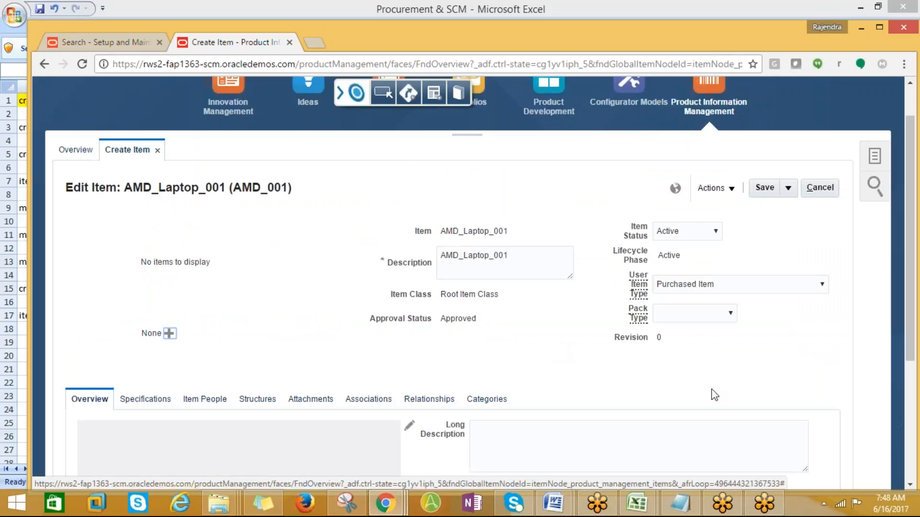
- Save and close AMD_Laptop_001 and start a fresh Create Item from Tasks
left_click(788, 191)
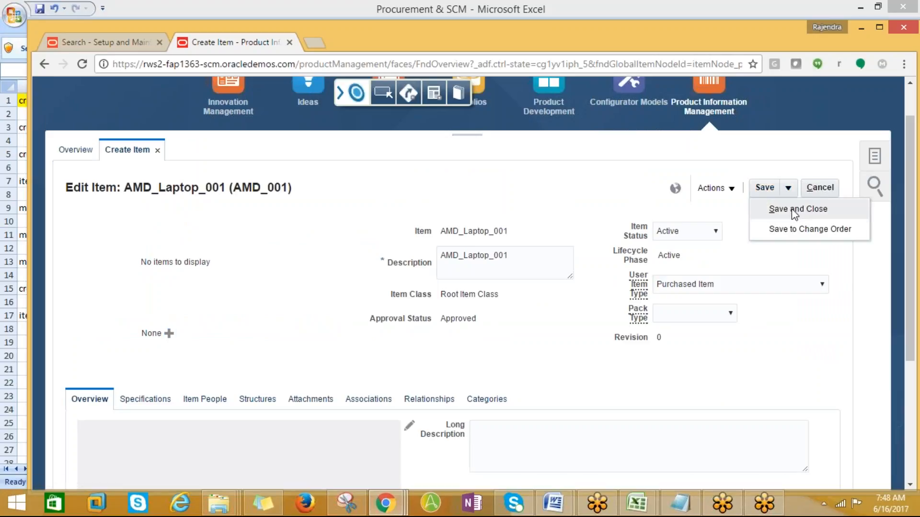
left_click(794, 209)
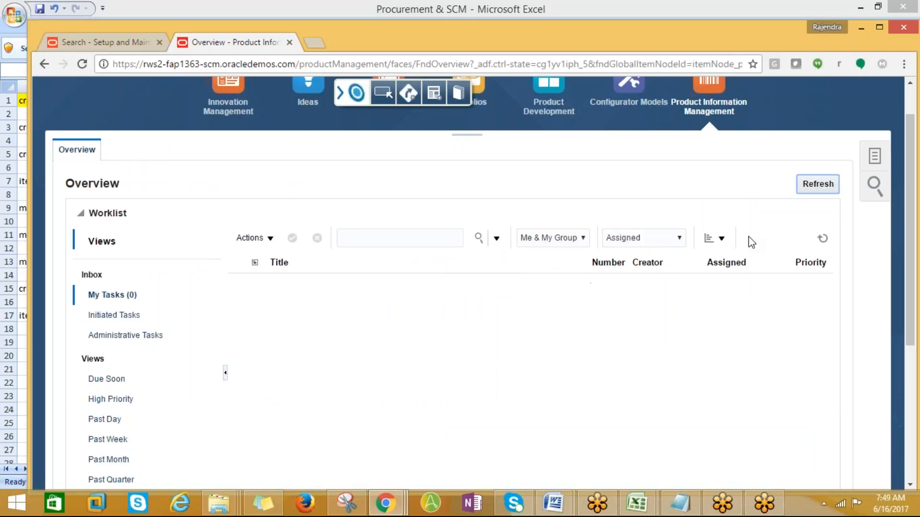
left_click(874, 155)
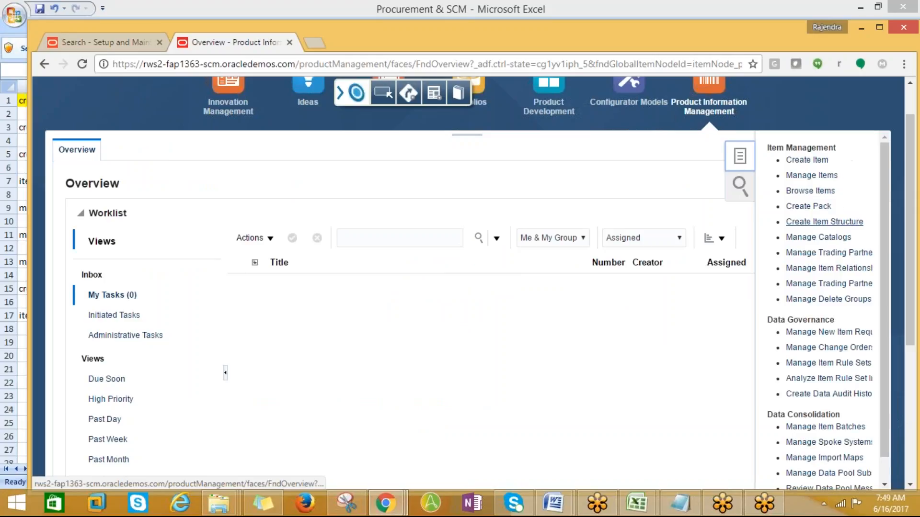
left_click(810, 160)
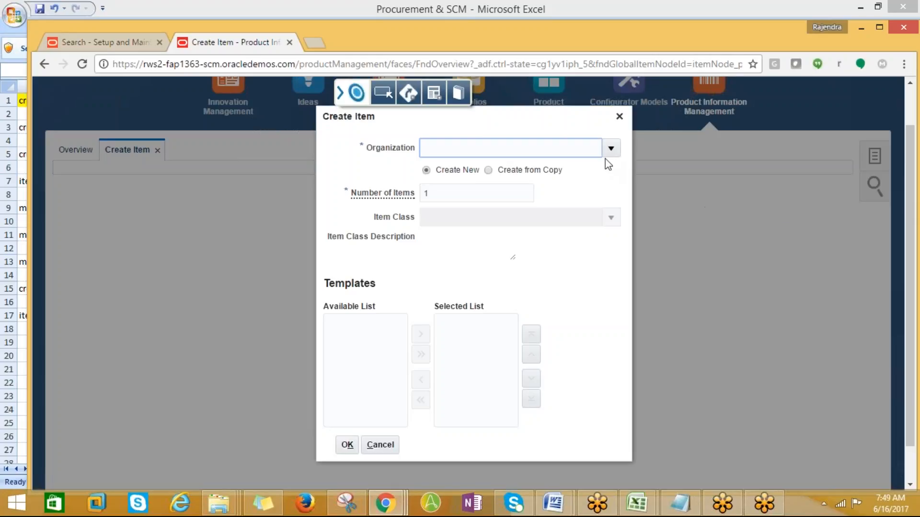
- Set the new item's organization to AMD_001 and item class to Root Item Class
left_click(611, 148)
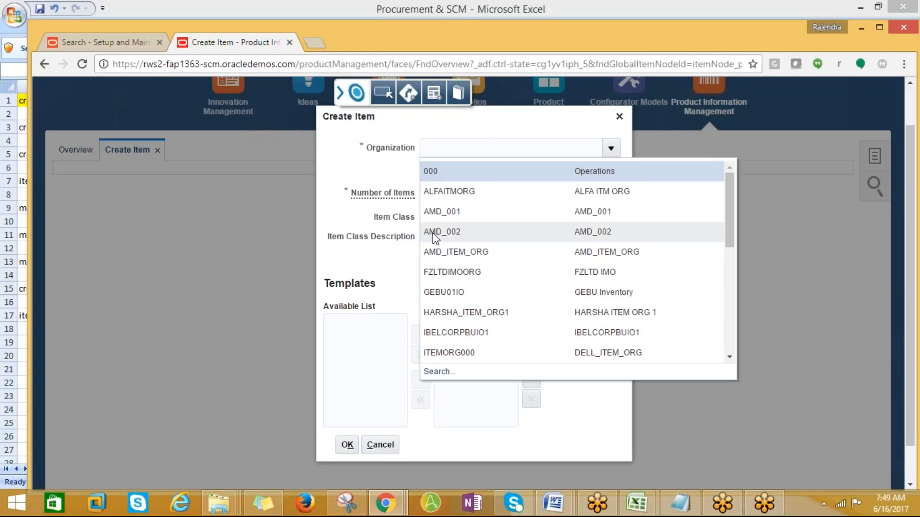
left_click(432, 216)
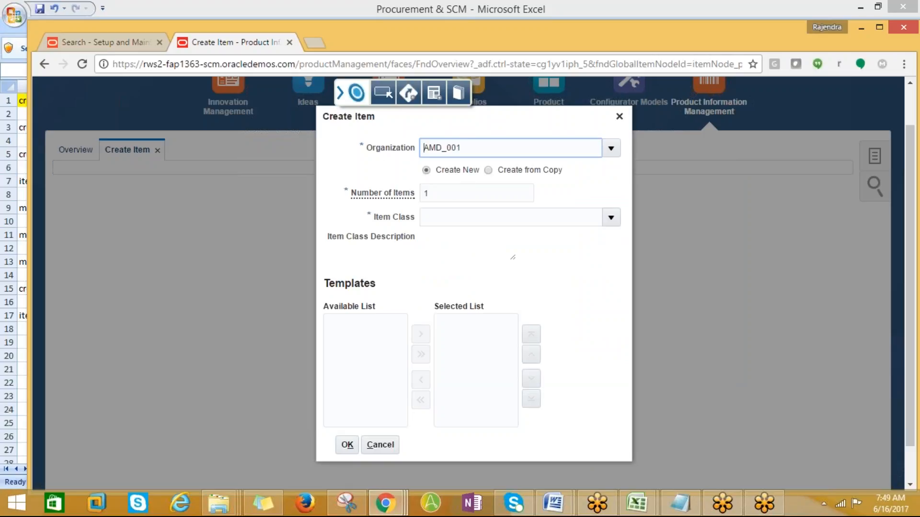
left_click(579, 217)
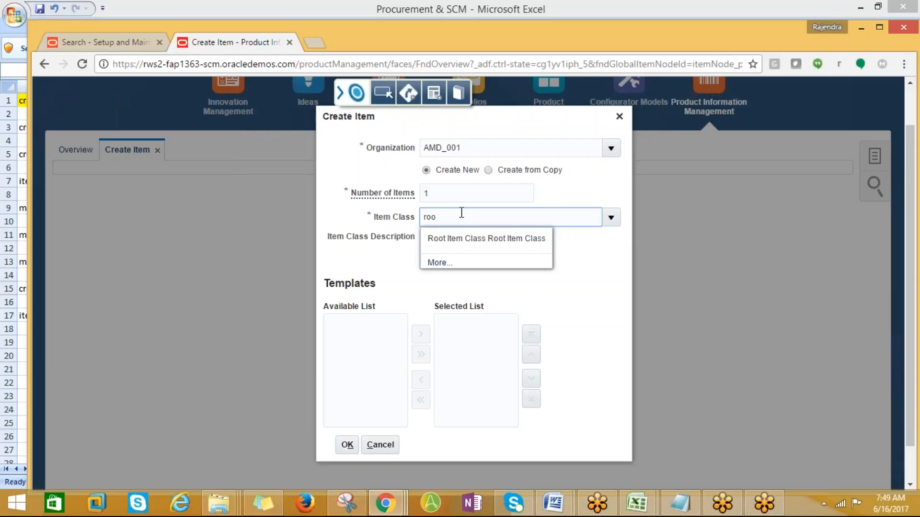
key("BackSpace")
key("BackSpace")
key("BackSpace")
double_click(450, 197)
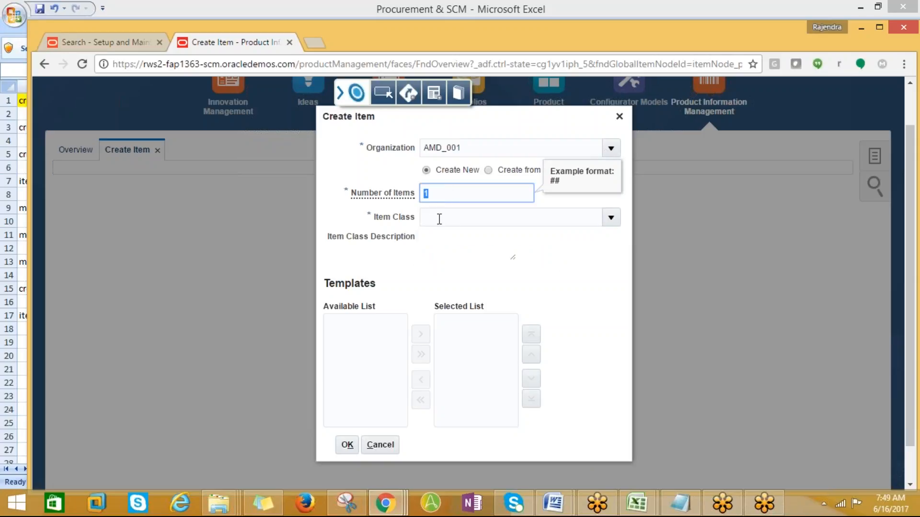
left_click(433, 219)
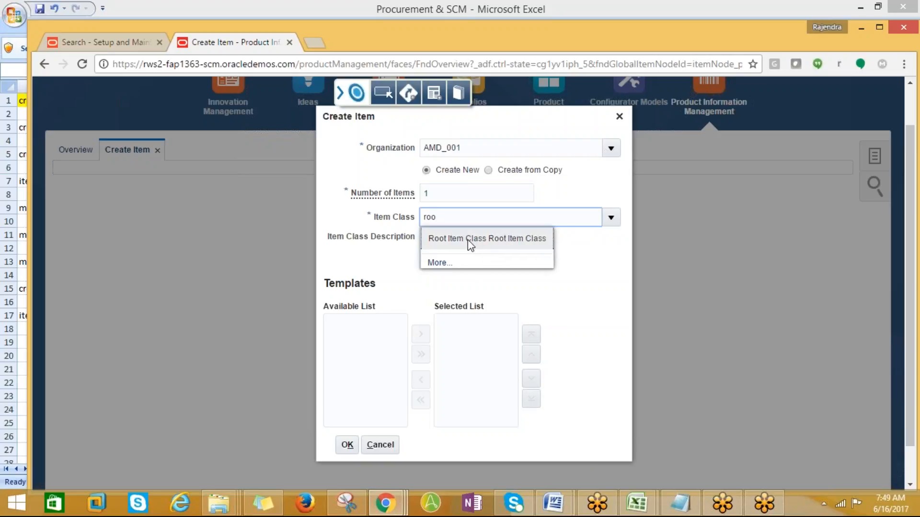
left_click(468, 240)
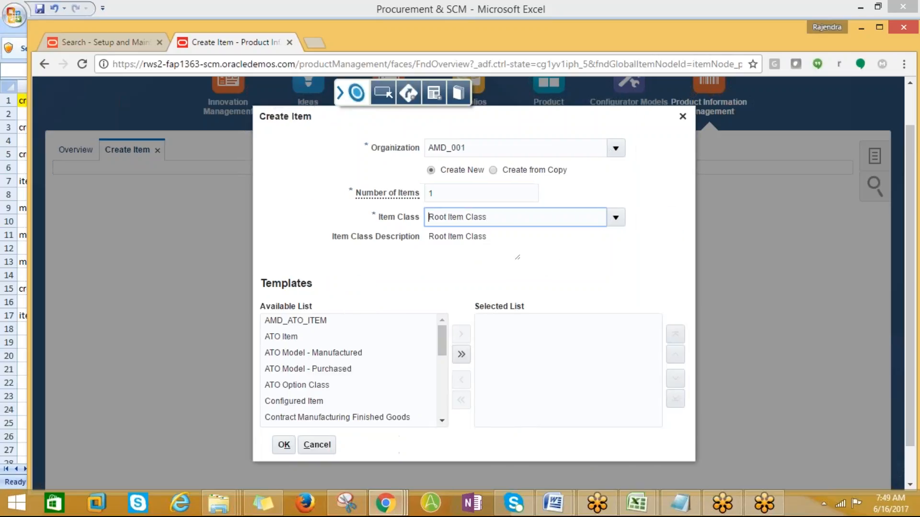
- Add the Purchased Item template, accept the warning, and enter item number AMD_DESKTOP_
left_click_drag(441, 341, 445, 386)
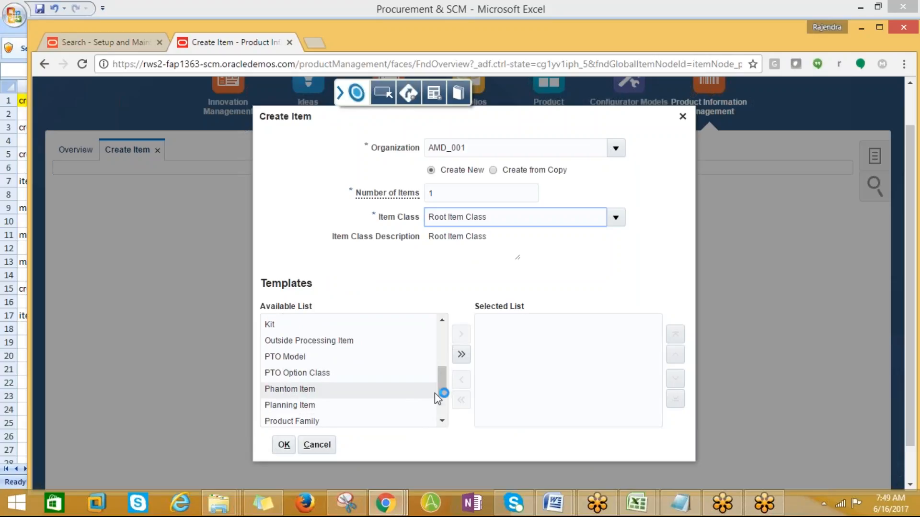
scroll(440, 391, "down", 2)
left_click(313, 392)
left_click(461, 334)
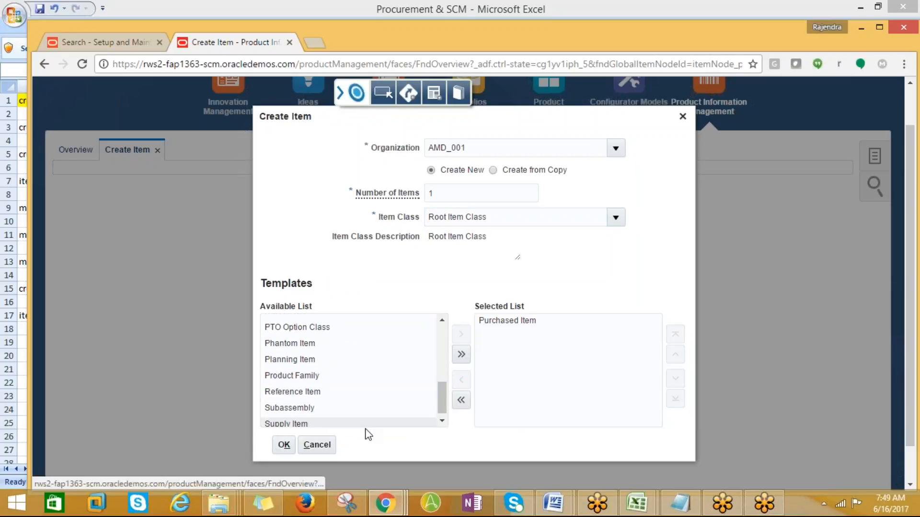
left_click(285, 445)
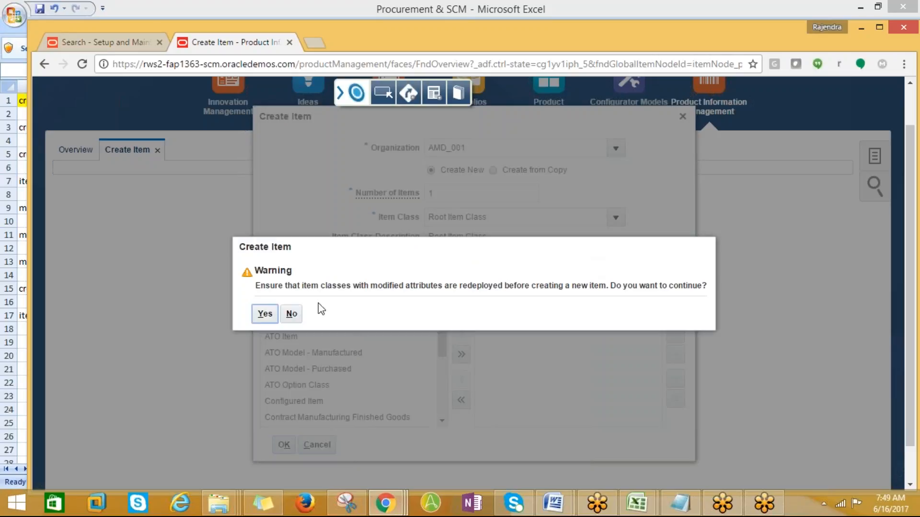
left_click(265, 314)
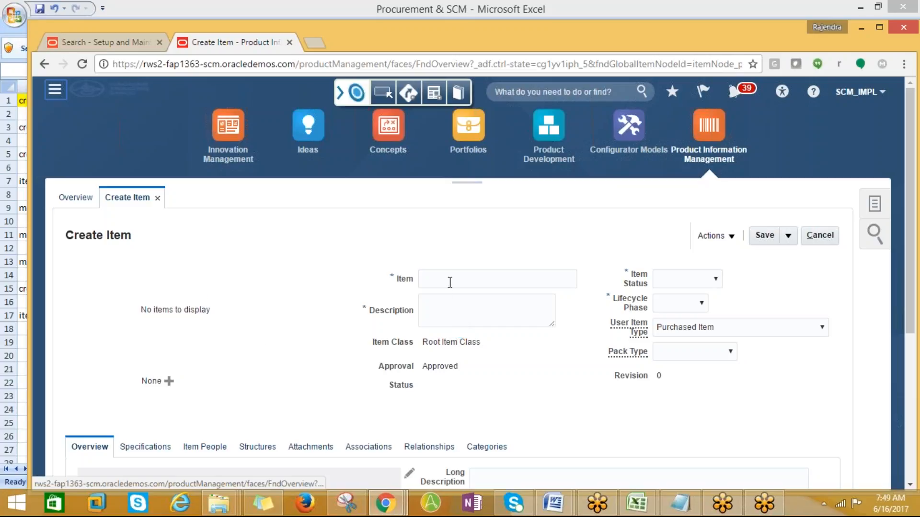
left_click(449, 282)
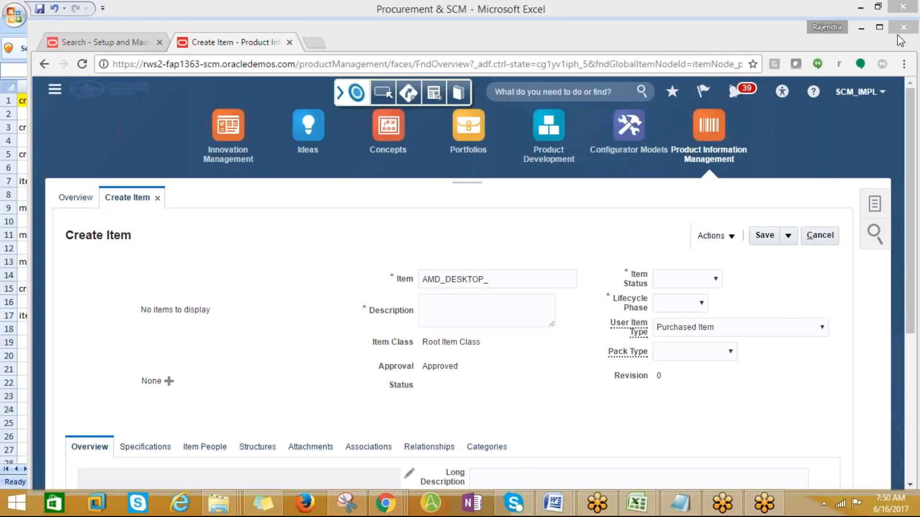
- Copy AMD_DESKTOP_001 into Description and set Item Status and Lifecycle Phase to Active
left_click(504, 278)
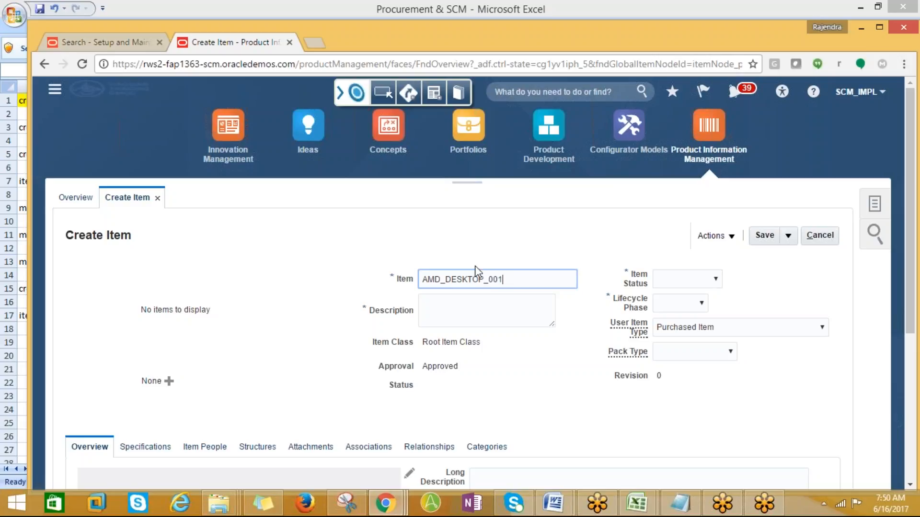
left_click_drag(491, 278, 422, 282)
key("ctrl+c")
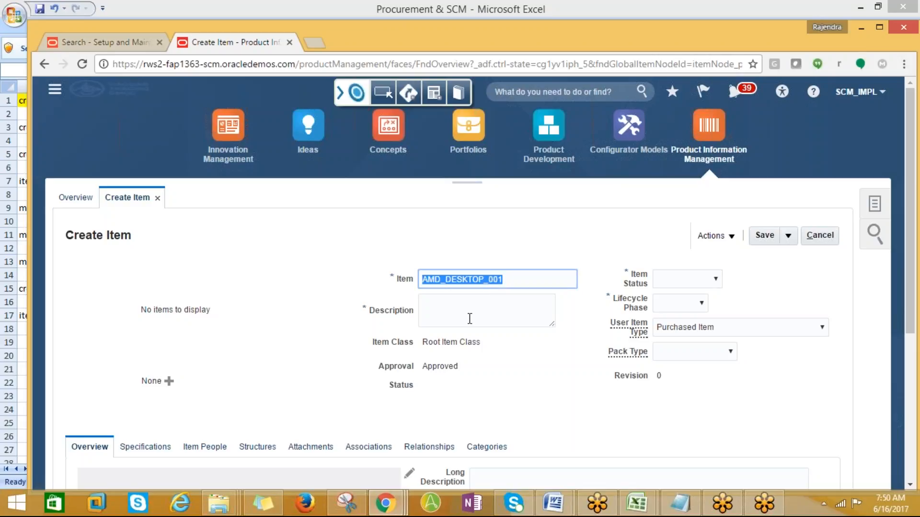
left_click(440, 312)
key("ctrl+v")
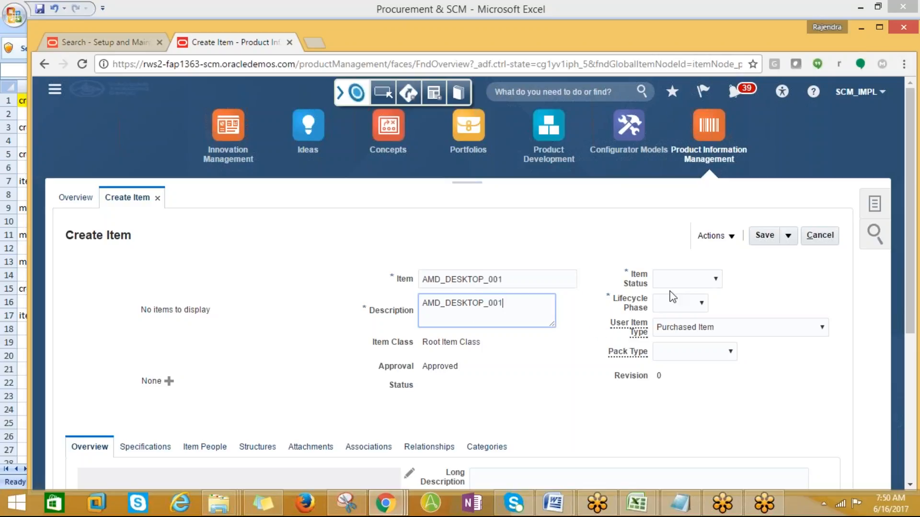
left_click(713, 280)
left_click(692, 315)
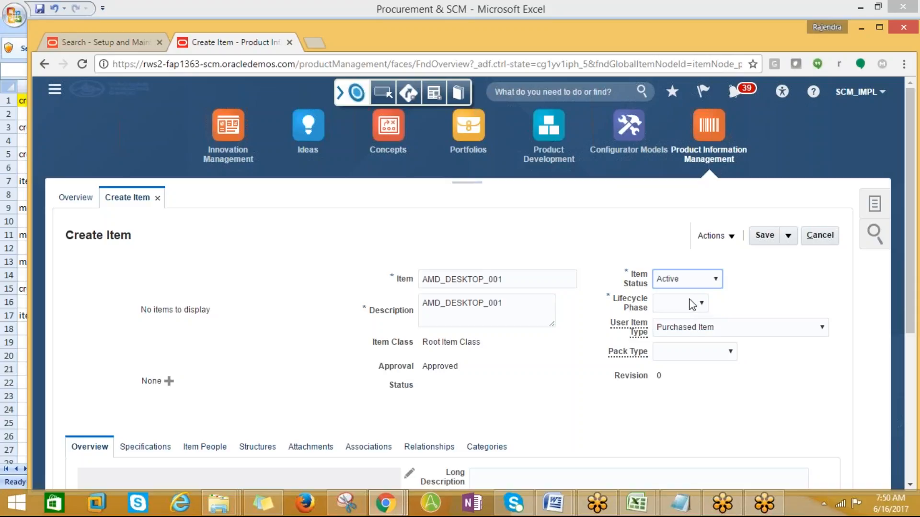
left_click(692, 303)
left_click(669, 330)
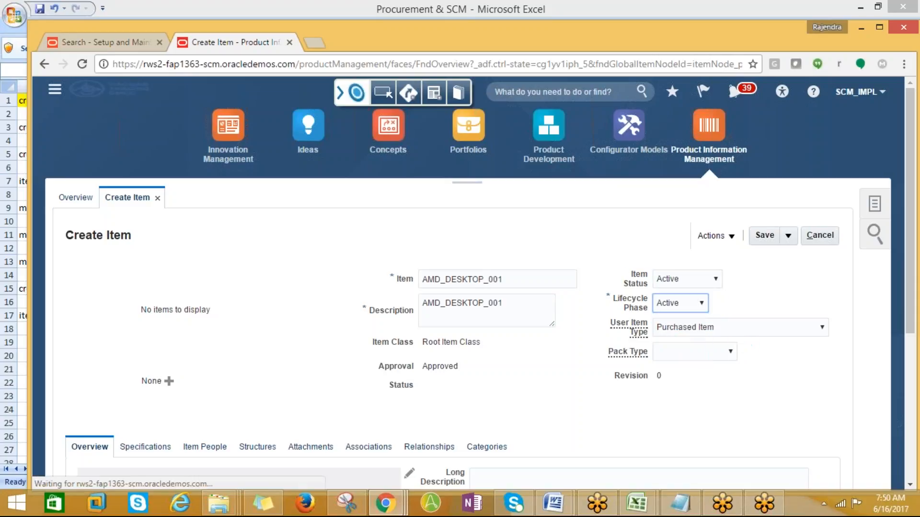
- Choose Ea as Primary Unit of Measure and save the desktop item
scroll(723, 355, "down", 1)
scroll(346, 353, "down", 4)
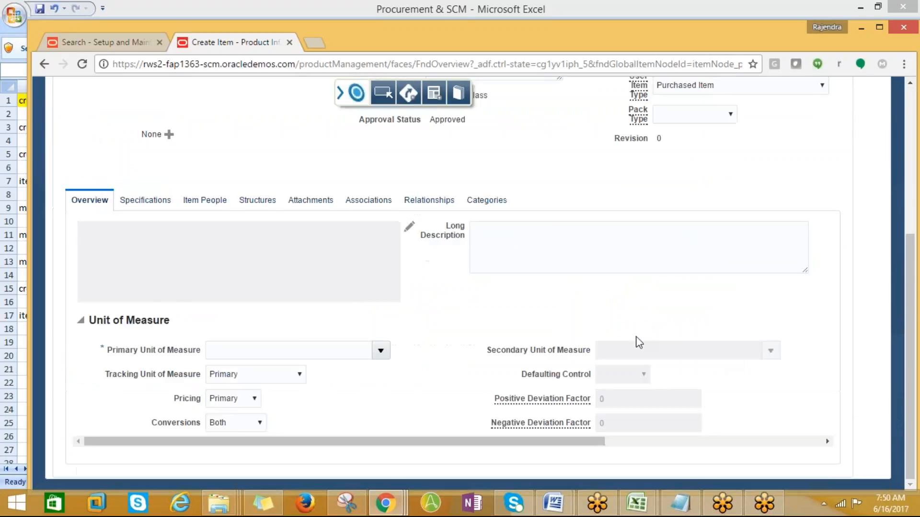
left_click(344, 354)
left_click(376, 352)
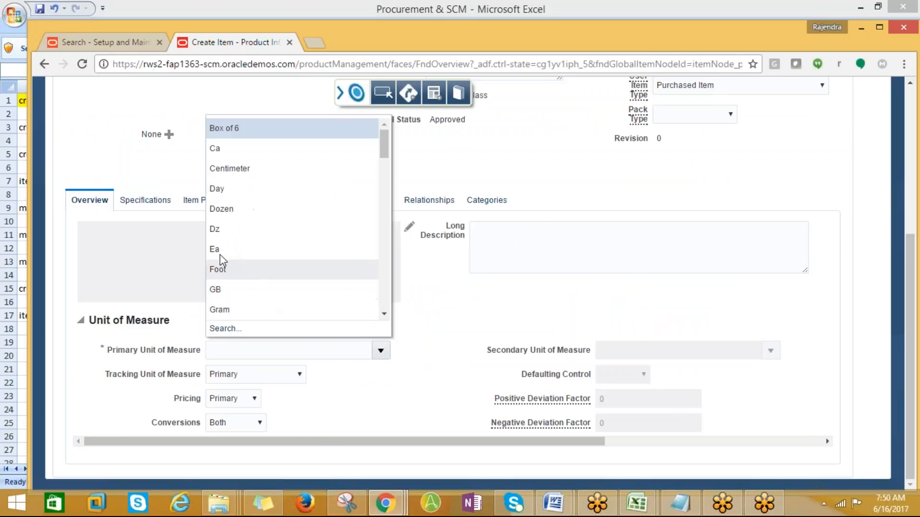
left_click(212, 249)
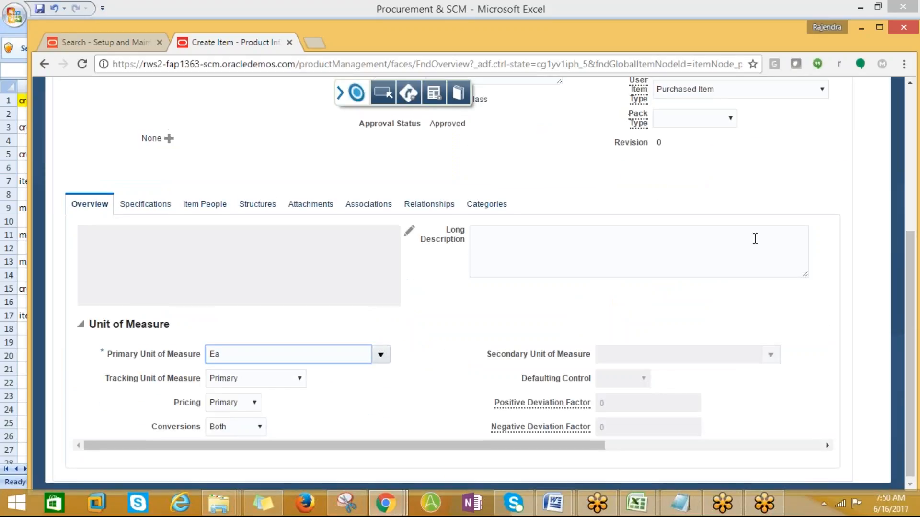
scroll(754, 238, "up", 3)
left_click(764, 124)
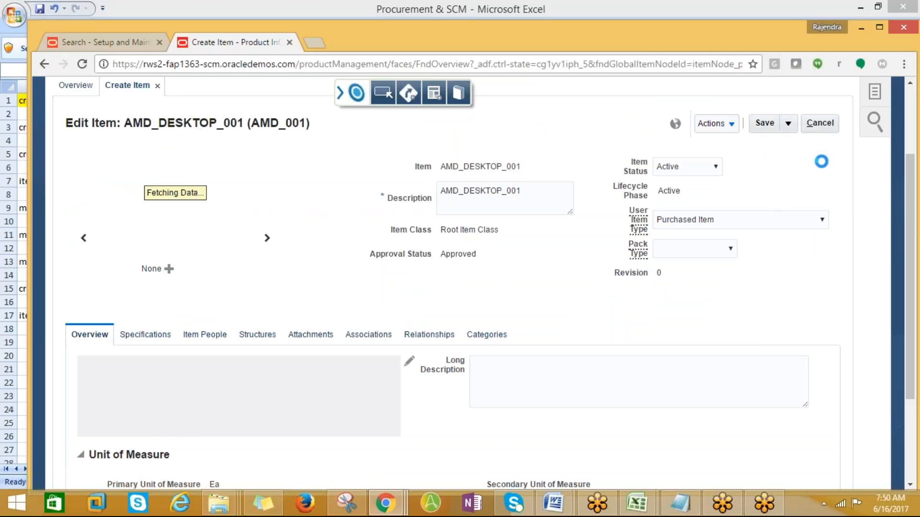
- Review the Actions menu on AMD_DESKTOP_001's Edit Item page, then dismiss it
scroll(824, 192, "up", 3)
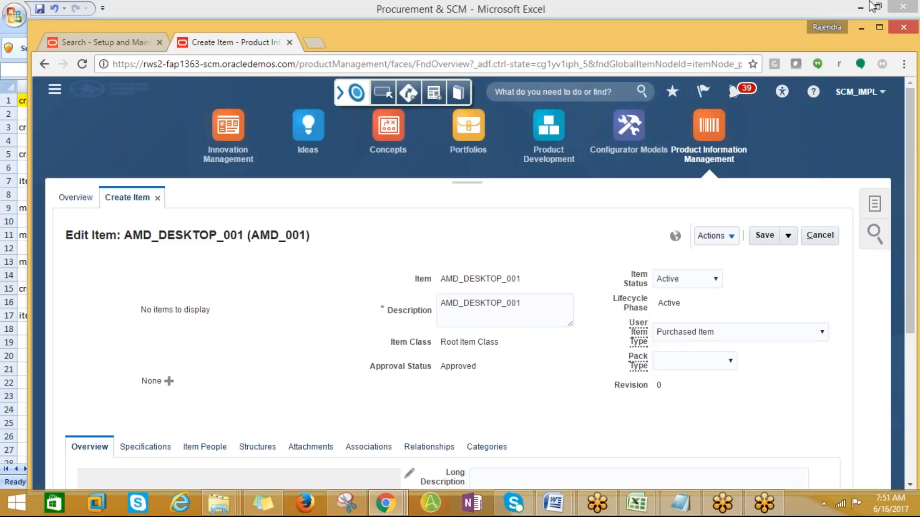
left_click(731, 238)
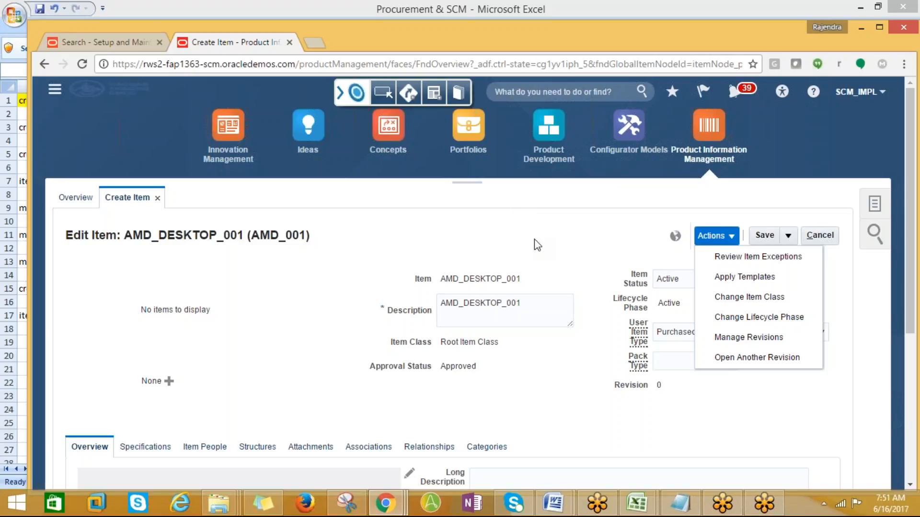
scroll(534, 240, "down", 2)
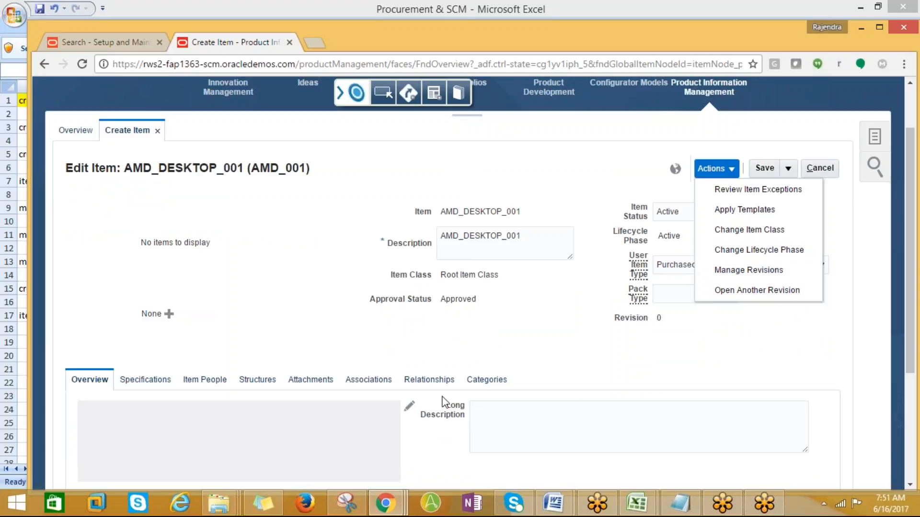
left_click(614, 362)
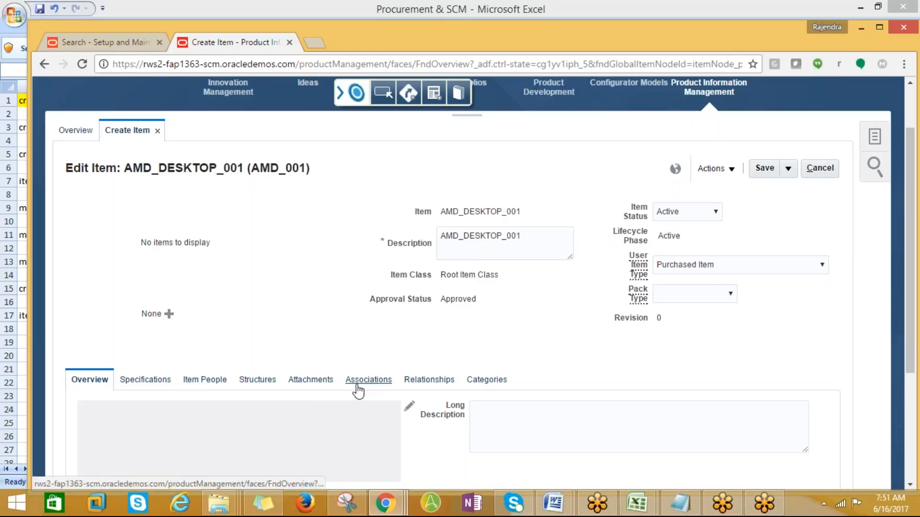
left_click(383, 382)
scroll(383, 383, "down", 1)
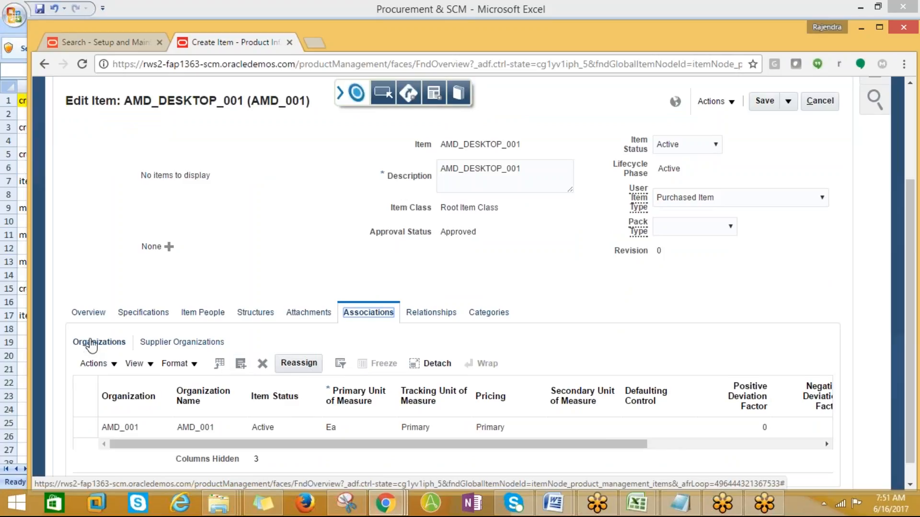
left_click(241, 366)
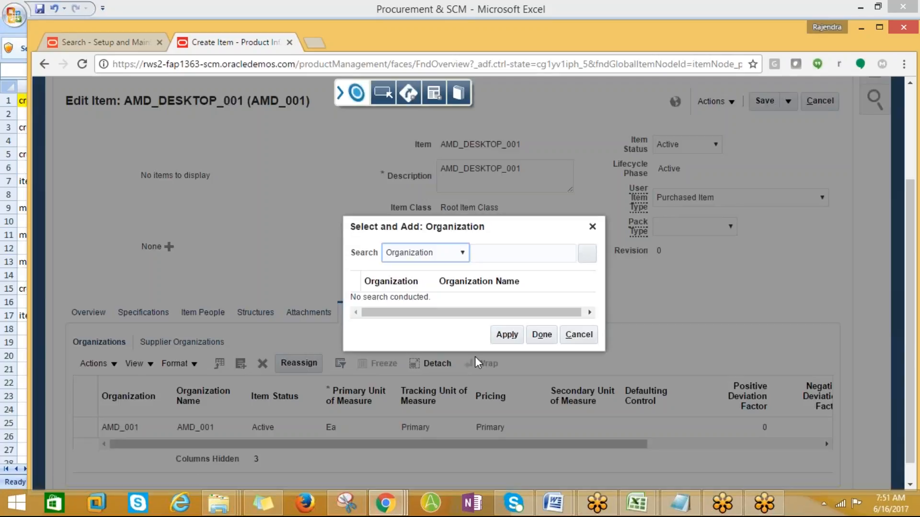
left_click(461, 253)
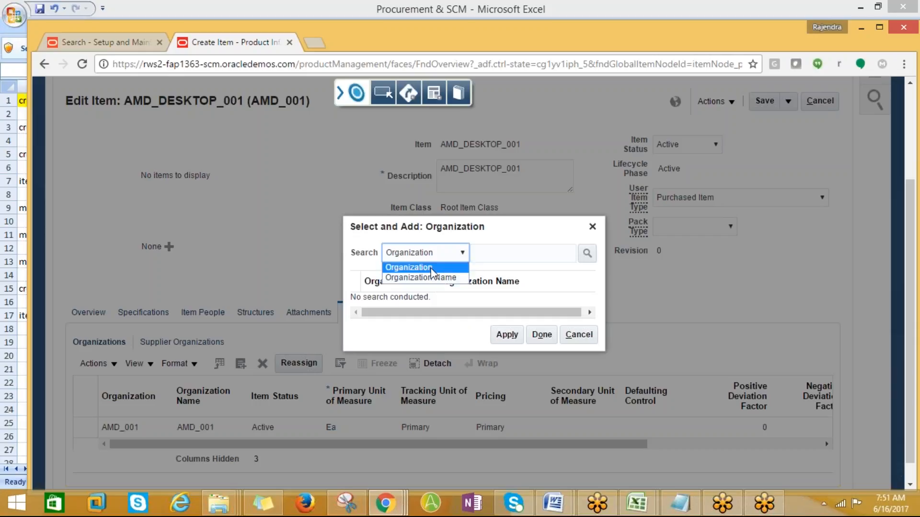
left_click(412, 267)
left_click(488, 256)
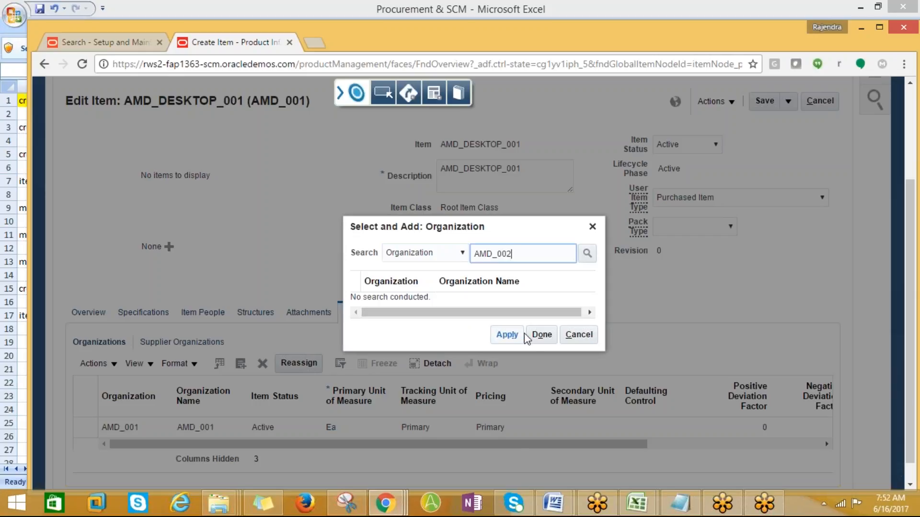
left_click(509, 336)
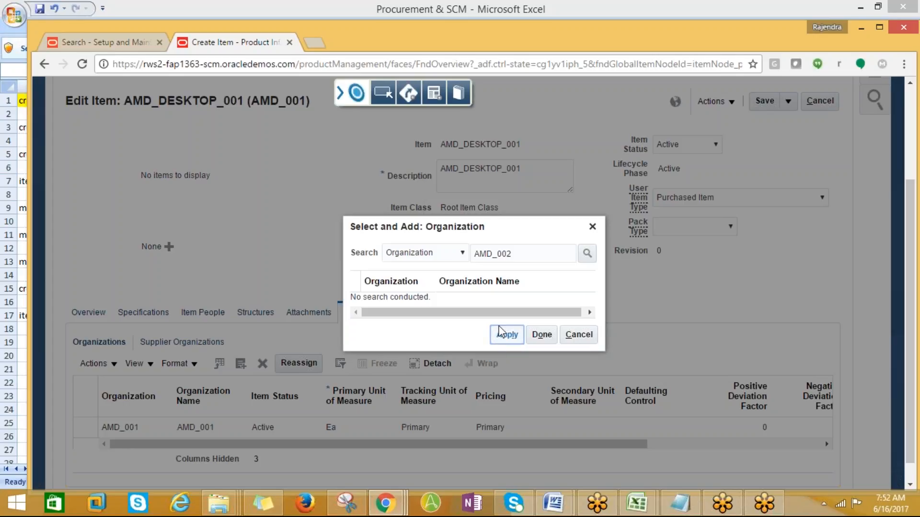
double_click(519, 258)
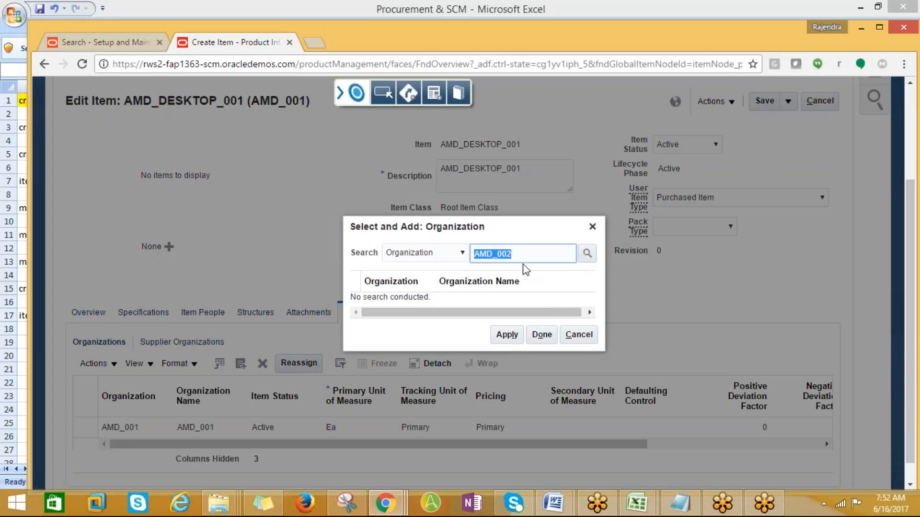
key("BackSpace")
left_click(587, 253)
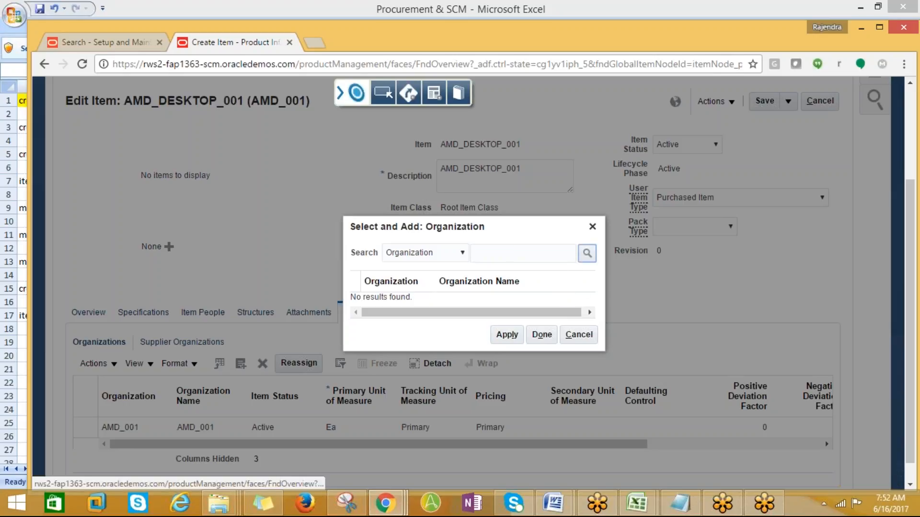
scroll(465, 283, "up", 3)
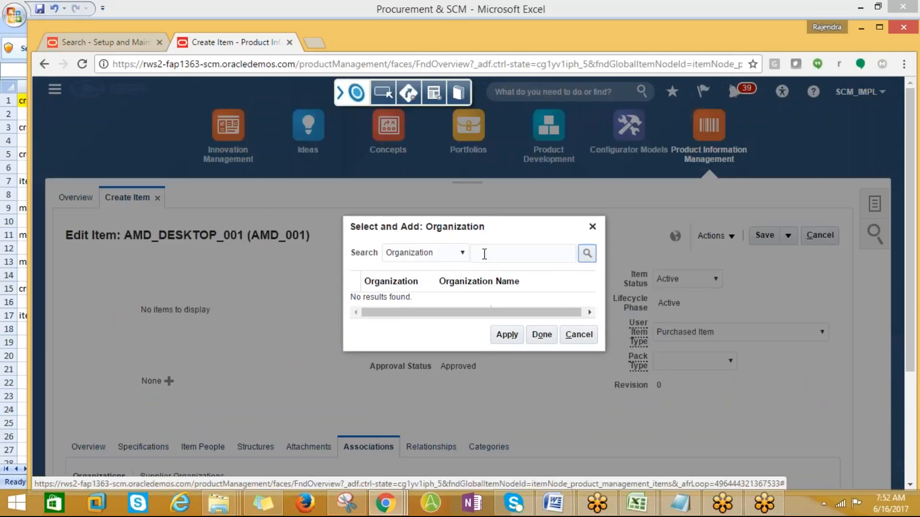
left_click(484, 254)
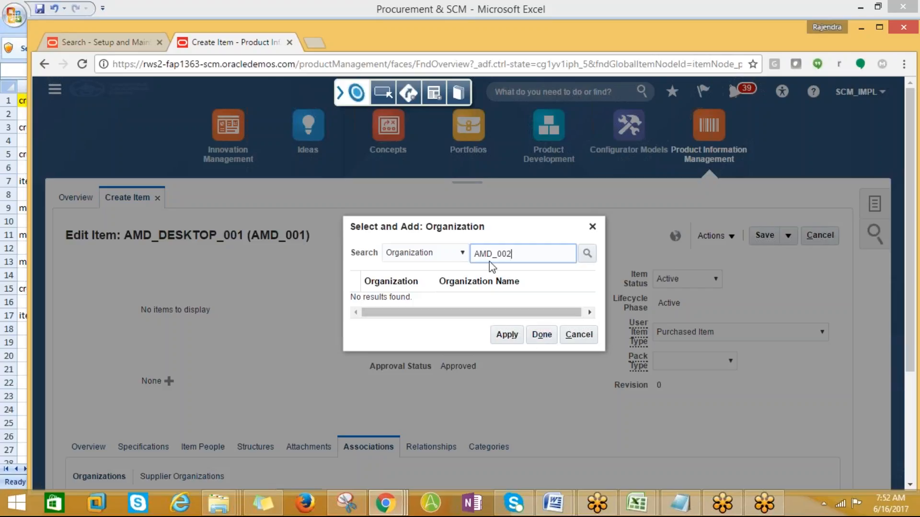
left_click(464, 253)
left_click(450, 278)
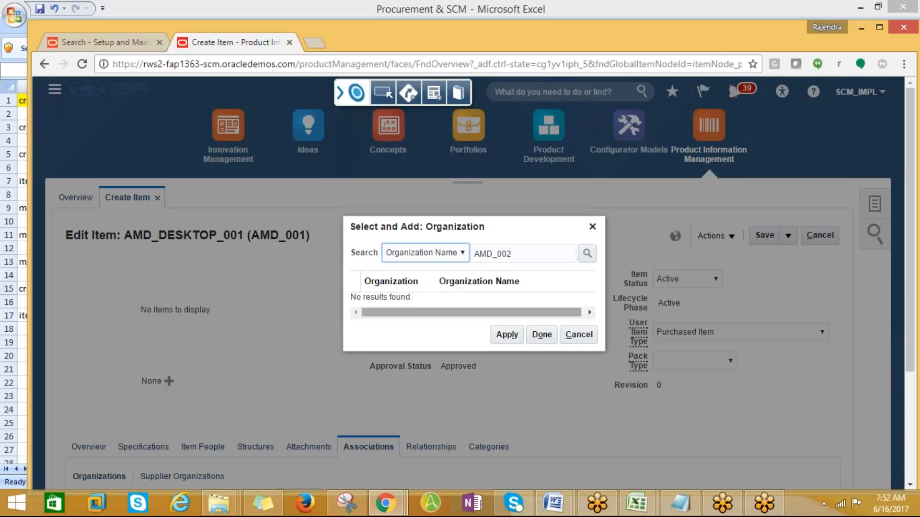
left_click(518, 336)
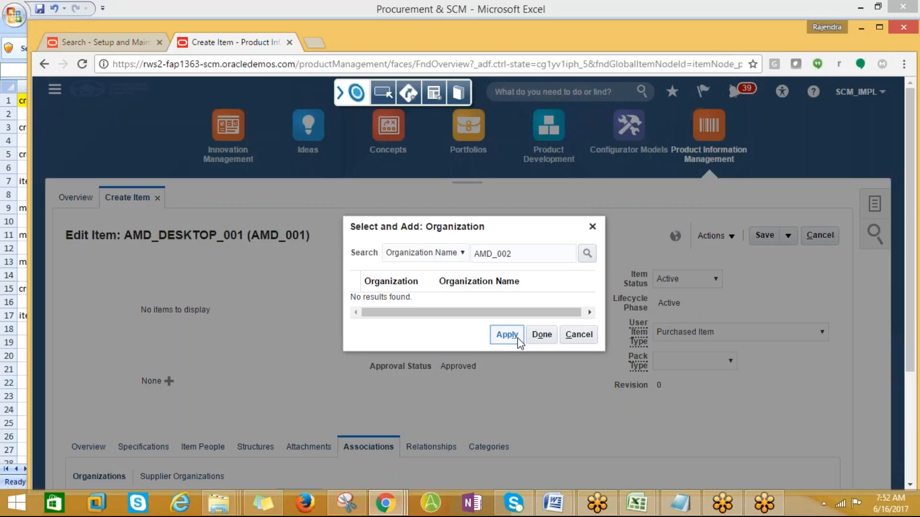
left_click(505, 334)
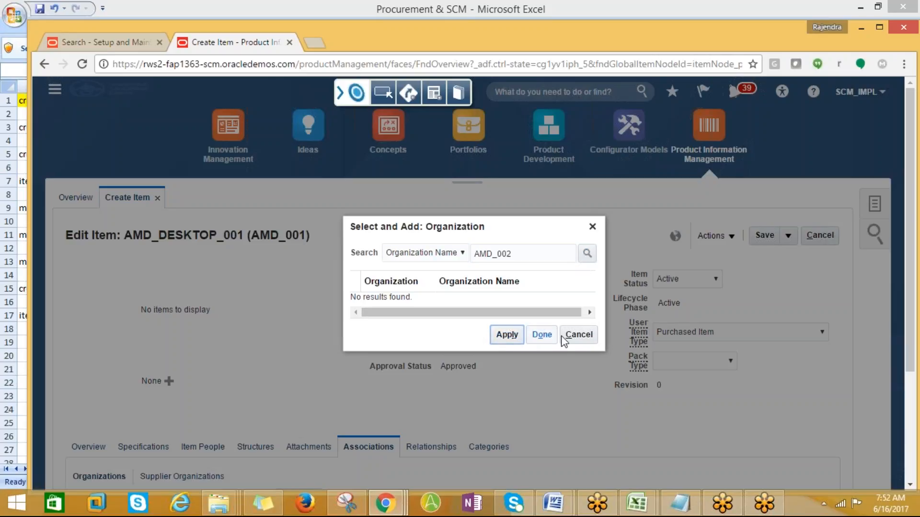
left_click(583, 339)
- Attempt Reassign on the Organizations table and dismiss the row-selection error
scroll(576, 345, "down", 3)
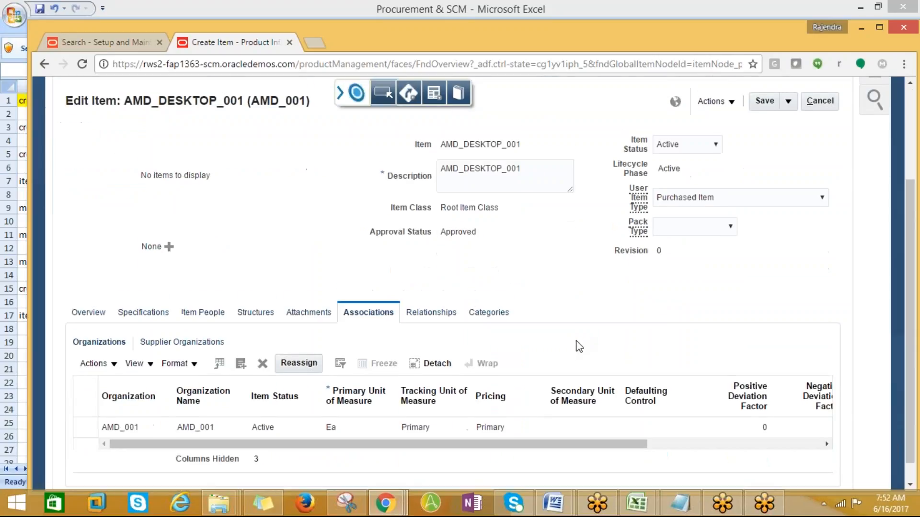
left_click_drag(302, 422, 330, 423)
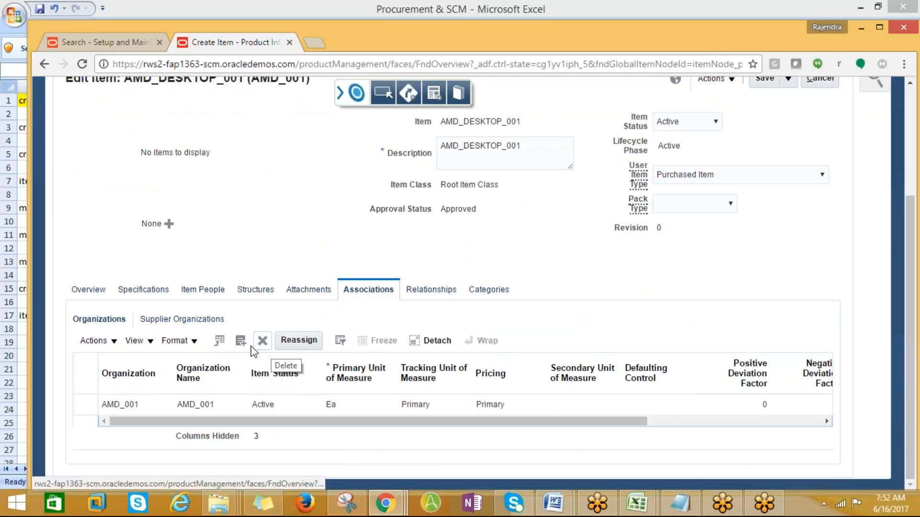
left_click(292, 341)
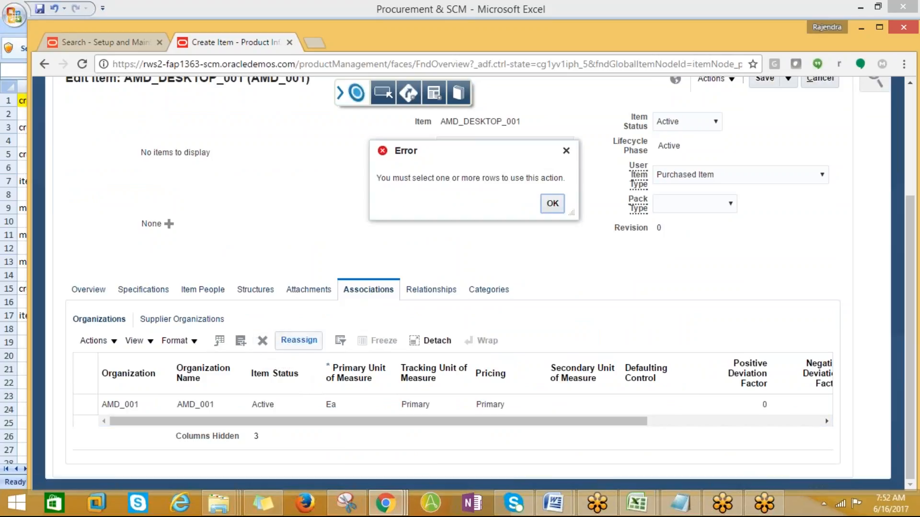
left_click(551, 204)
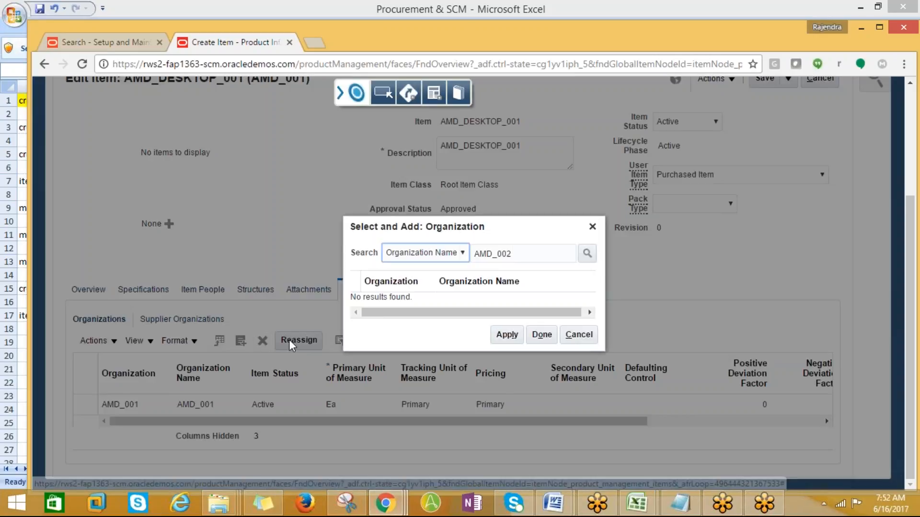
scroll(408, 329, "up", 2)
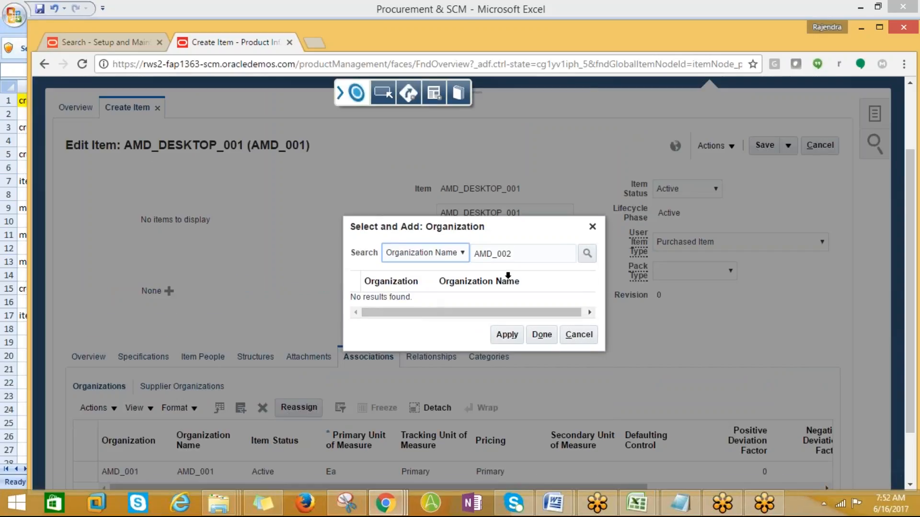
- Search organizations by Organization for AMD% and %AMD%, finding nothing
left_click_drag(520, 254, 499, 254)
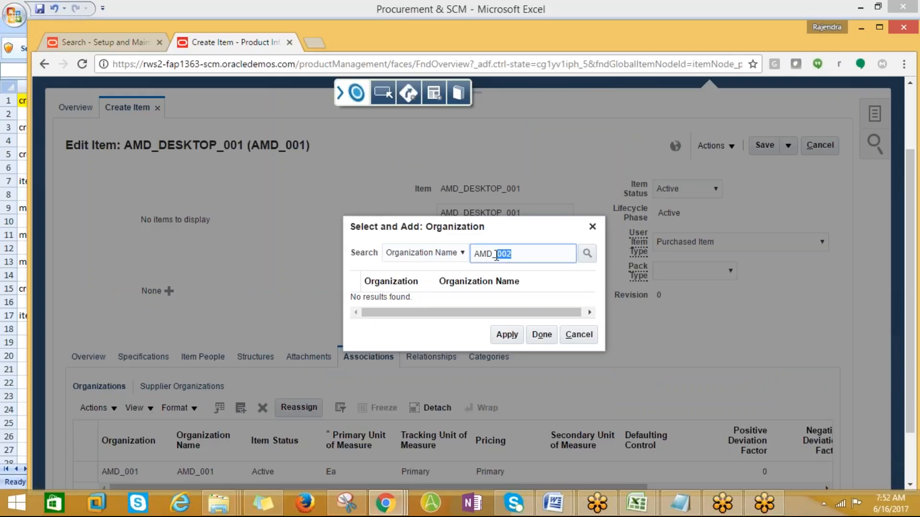
key("BackSpace")
left_click(587, 252)
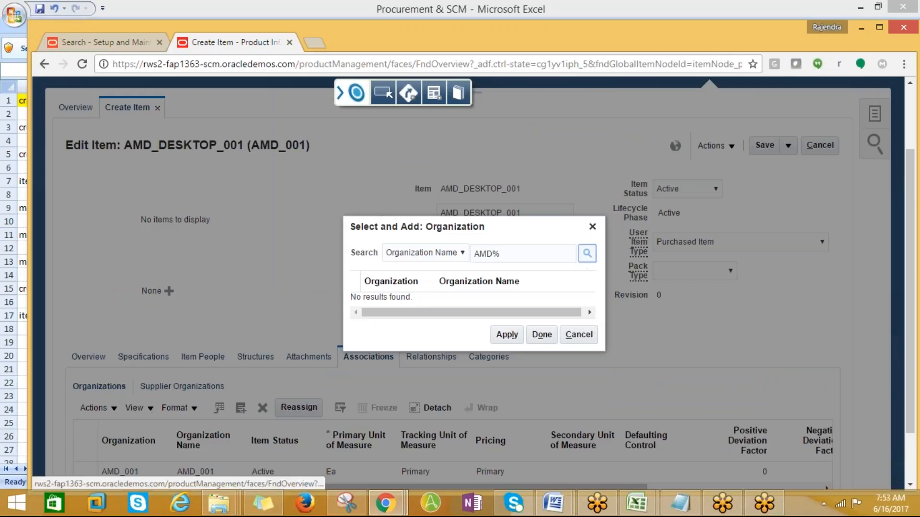
left_click(586, 257)
left_click(462, 252)
left_click(411, 265)
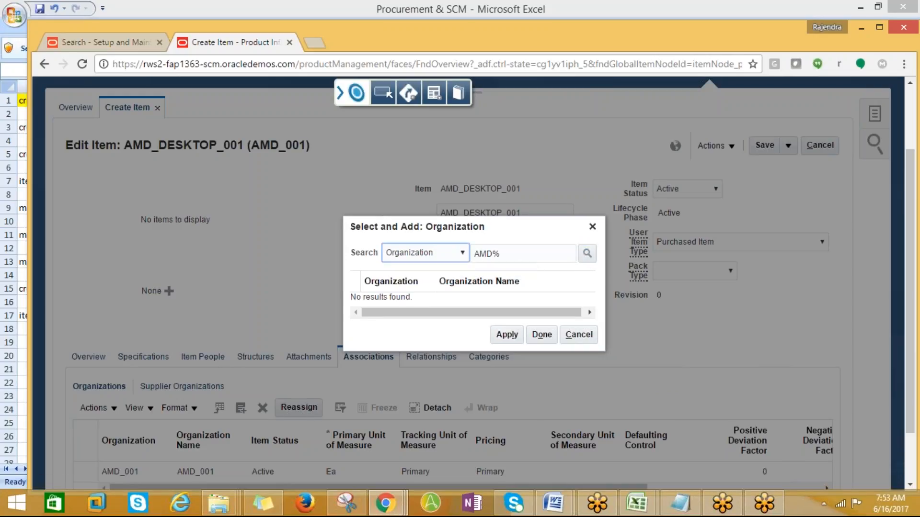
left_click(587, 253)
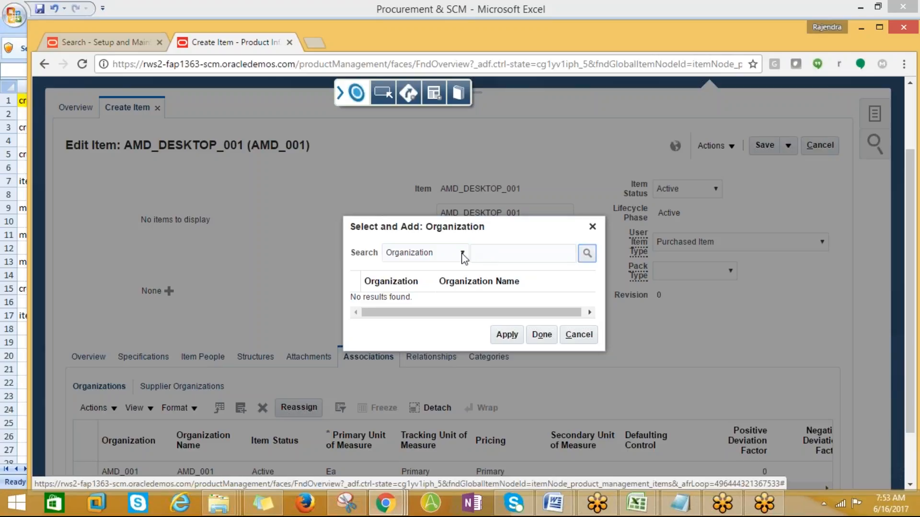
left_click(486, 251)
type("%AMD%")
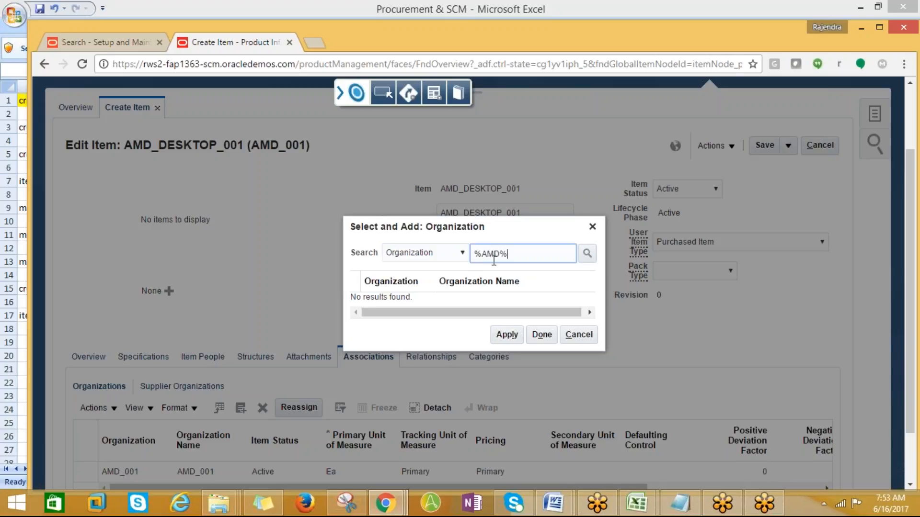
left_click(586, 253)
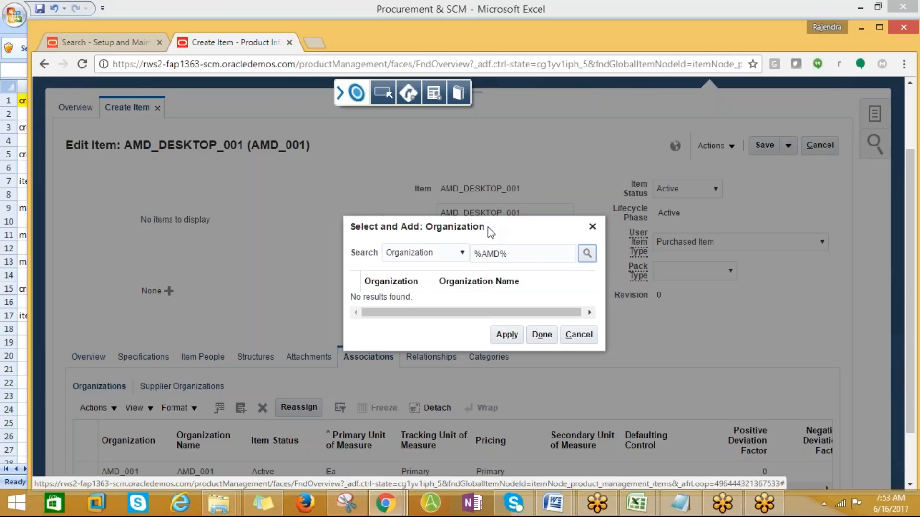
- Retry the search by Organization Name, then cancel the Select and Add: Organization dialog
left_click_drag(490, 233, 477, 187)
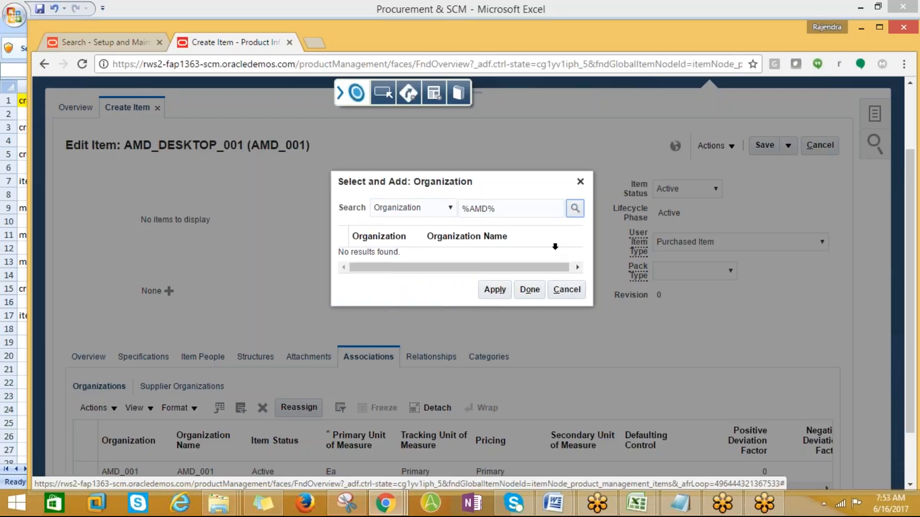
left_click(428, 209)
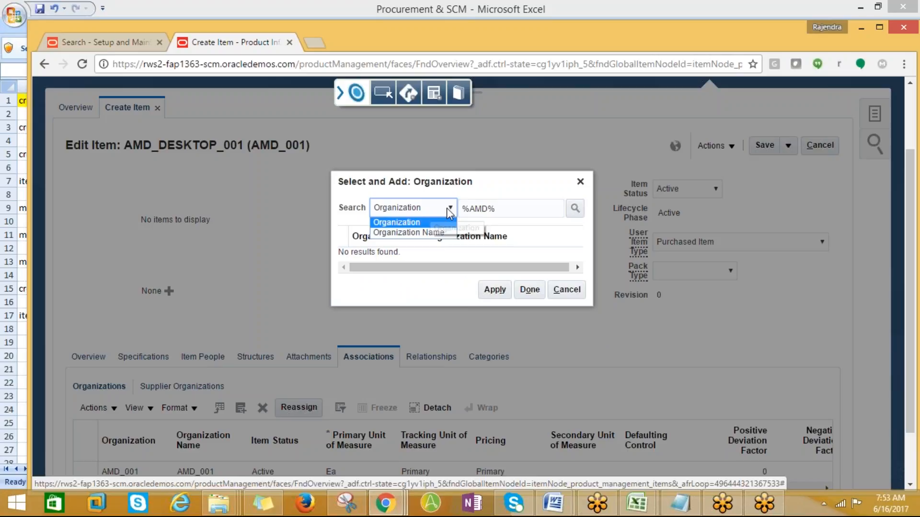
left_click(425, 232)
left_click(572, 211)
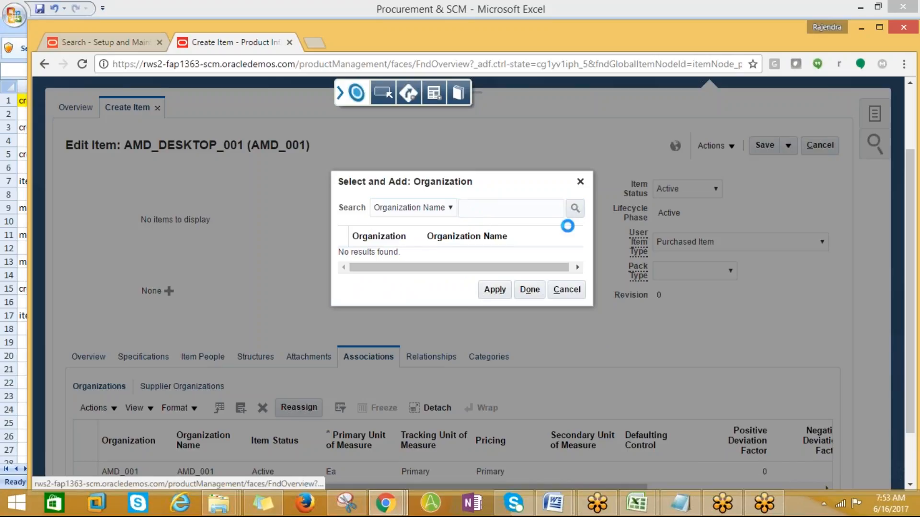
left_click(453, 211)
left_click(383, 219)
left_click(566, 289)
scroll(569, 313, "down", 2)
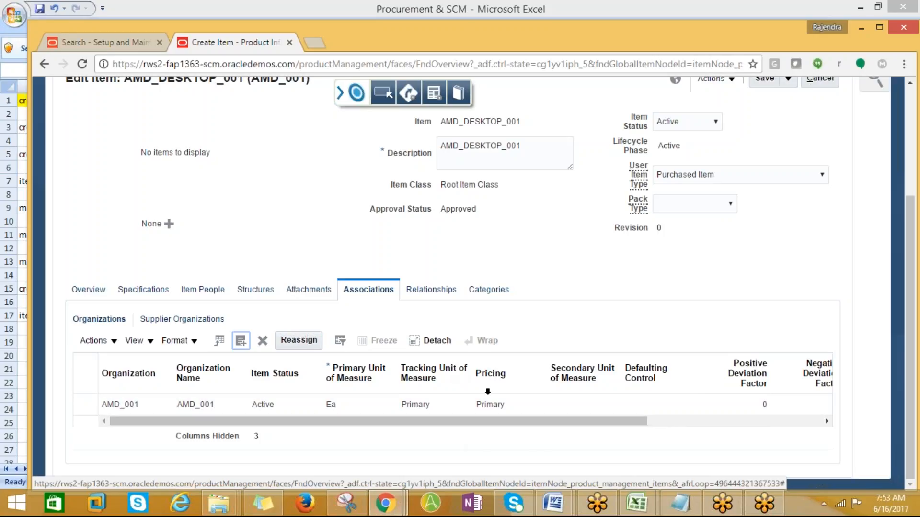
- Search organizations for %AMD% to add to AMD_DESKTOP_001, then cancel without adding any
scroll(488, 393, "up", 3)
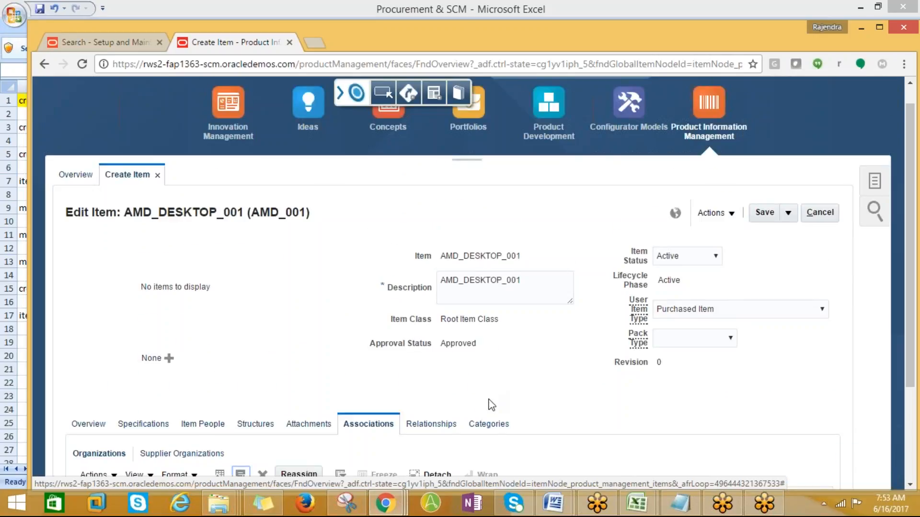
scroll(491, 405, "down", 3)
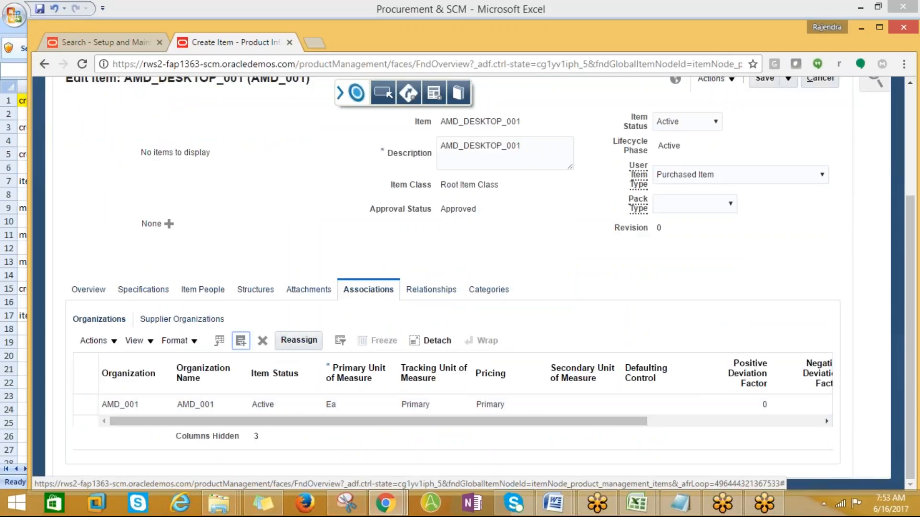
left_click(241, 342)
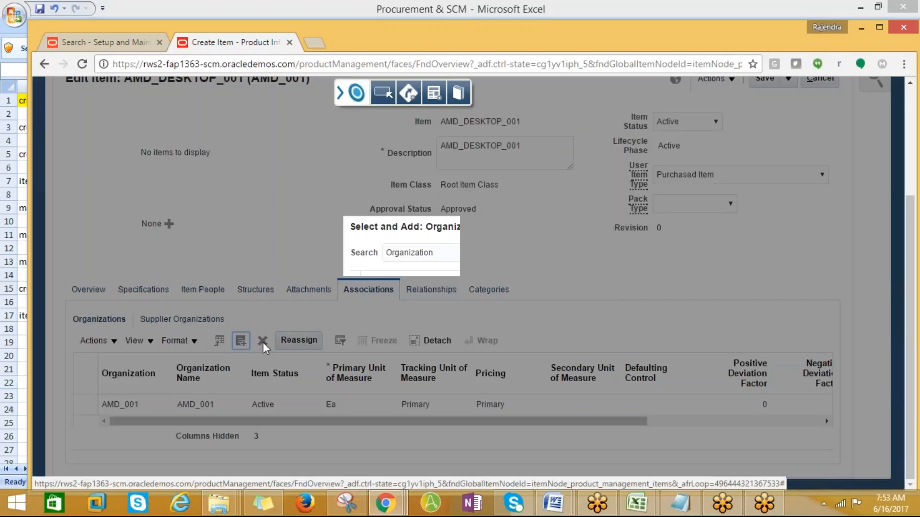
left_click(485, 254)
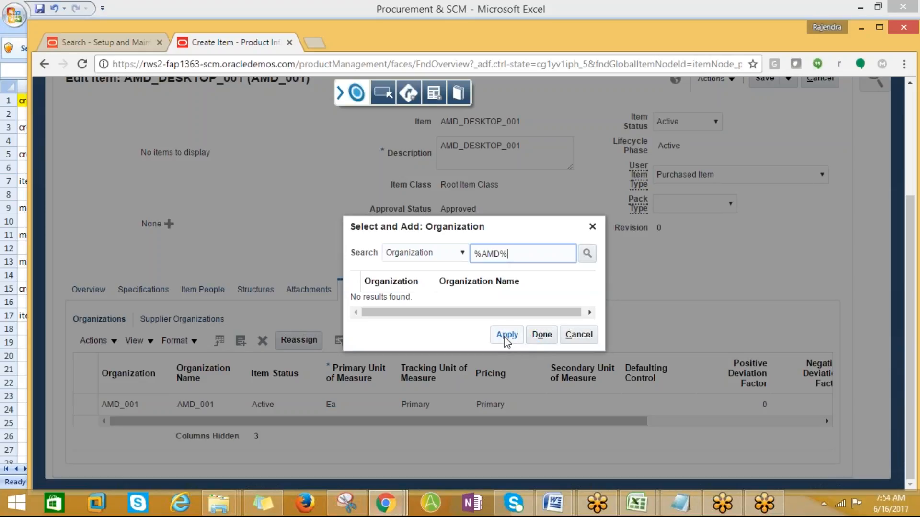
left_click(589, 257)
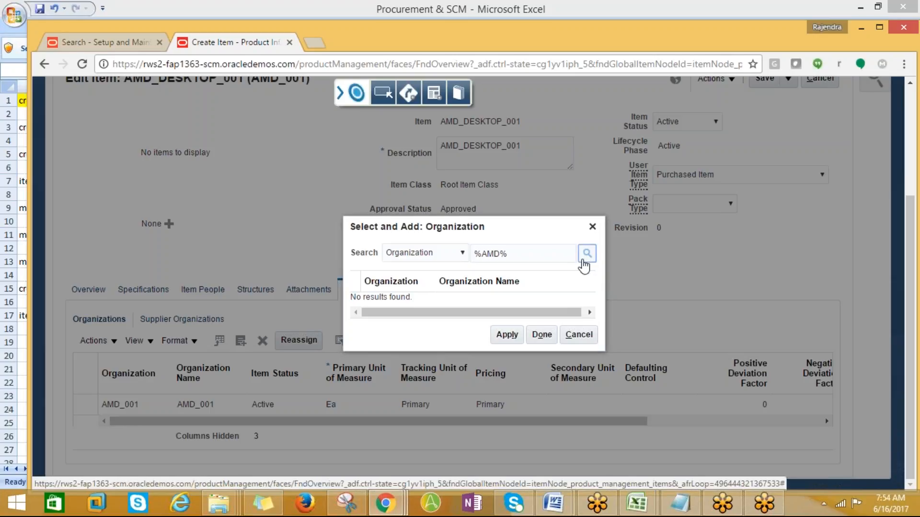
left_click(568, 335)
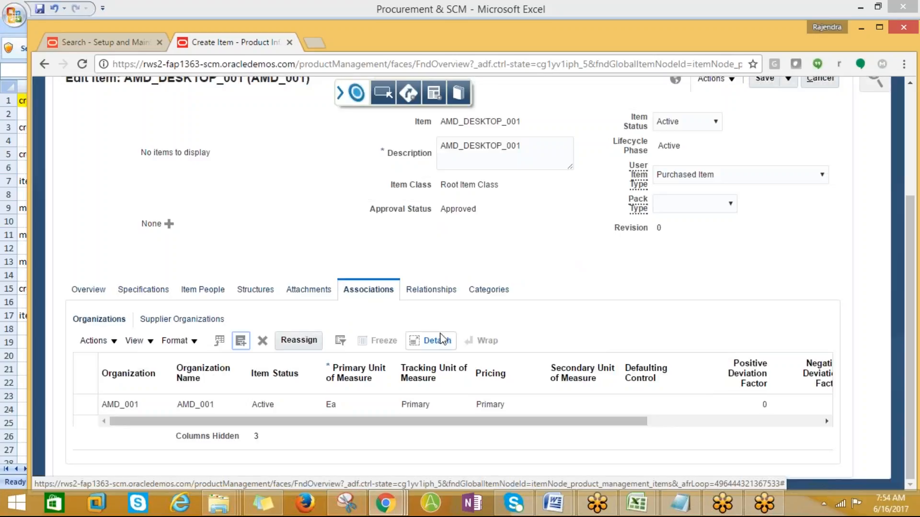
- Glance at the Excel notes workbook and return to the item page scrolled to the top
scroll(629, 394, "up", 3)
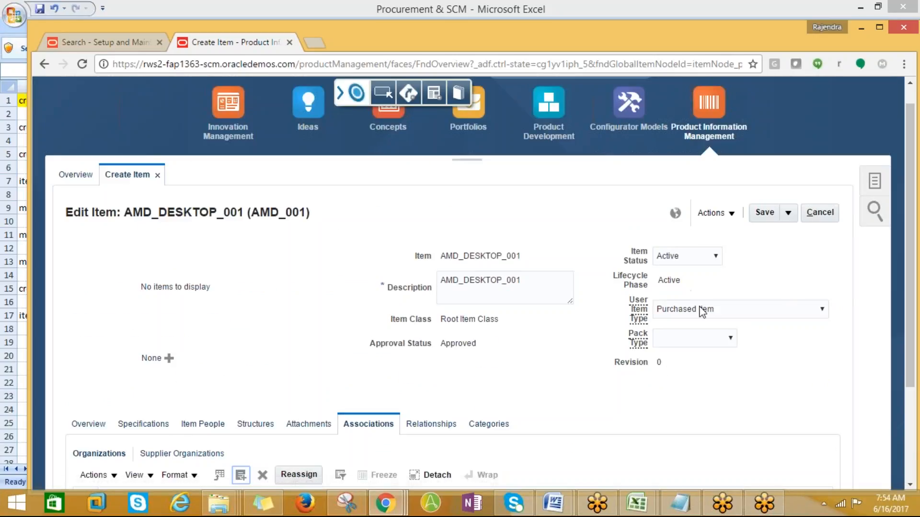
scroll(621, 365, "down", 3)
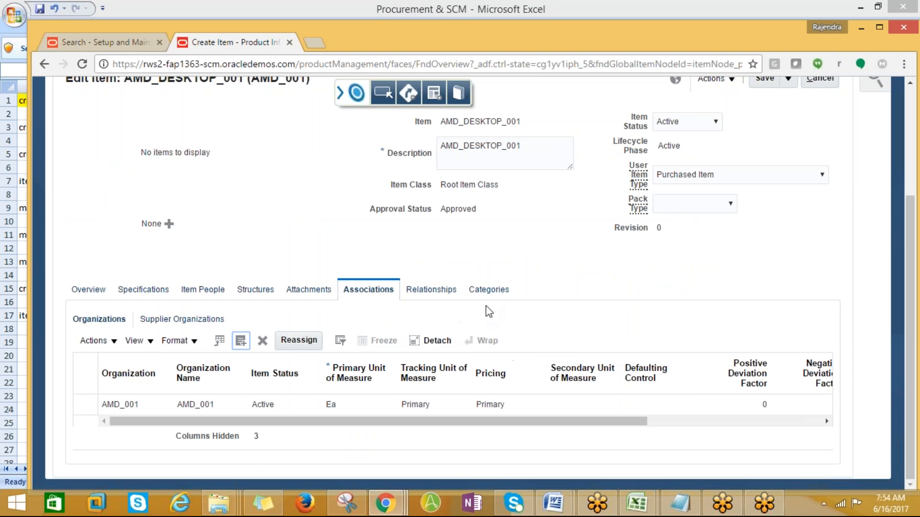
left_click(638, 503)
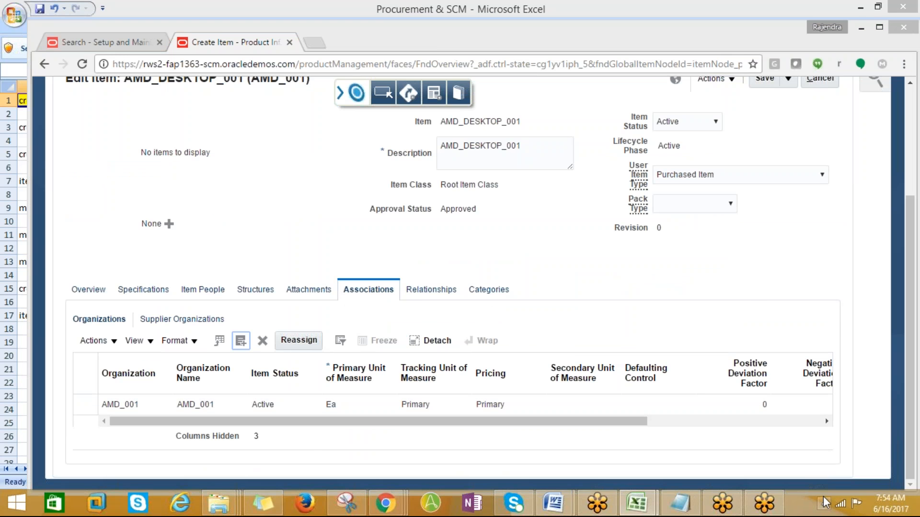
key("alt+Tab")
scroll(770, 185, "up", 4)
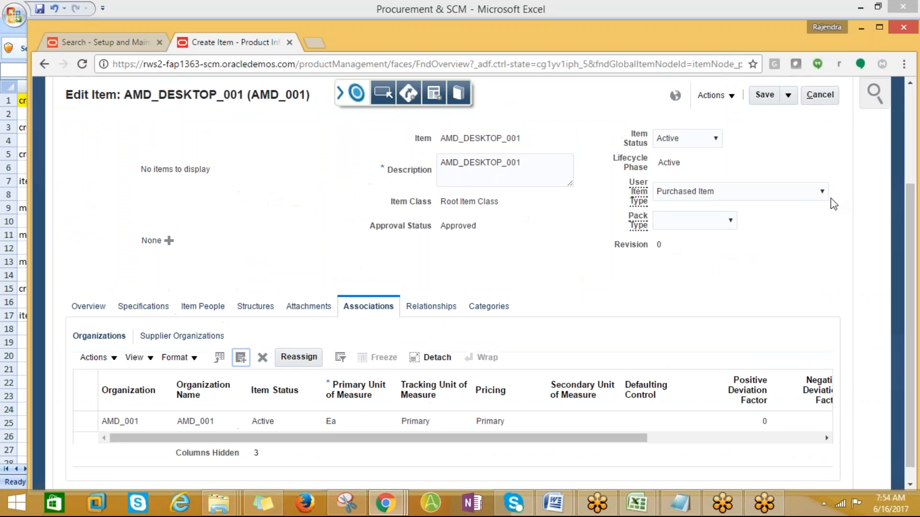
- Copy the create miscellaneous transactions note and enter 'to add different orgs to item' in Sheet2's A1
key("alt+Tab")
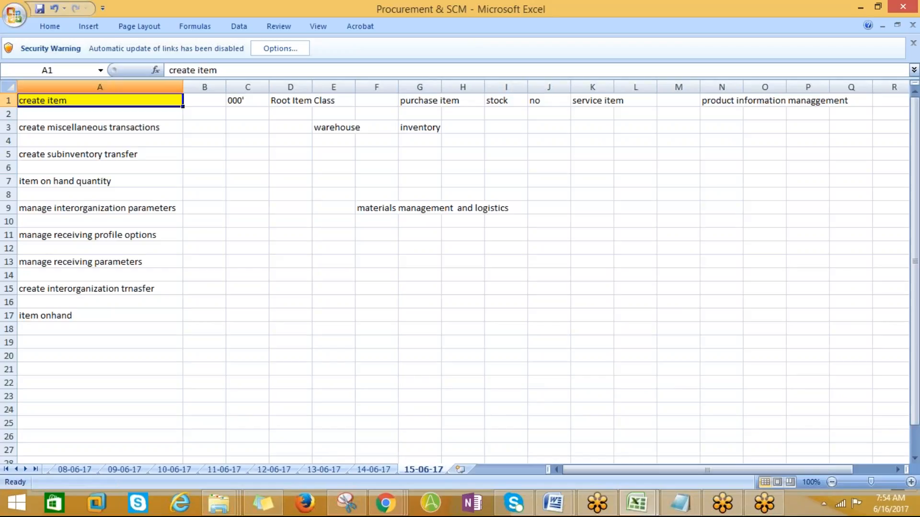
left_click(56, 129)
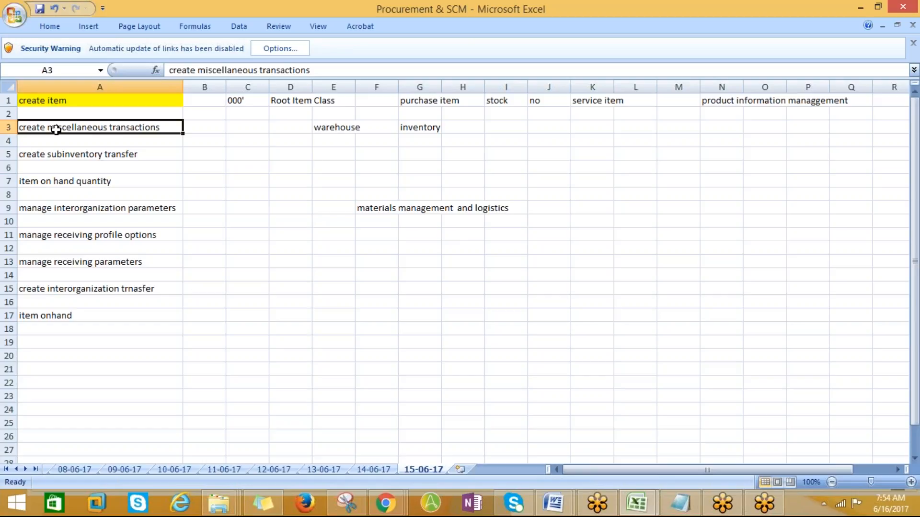
key("ctrl+c")
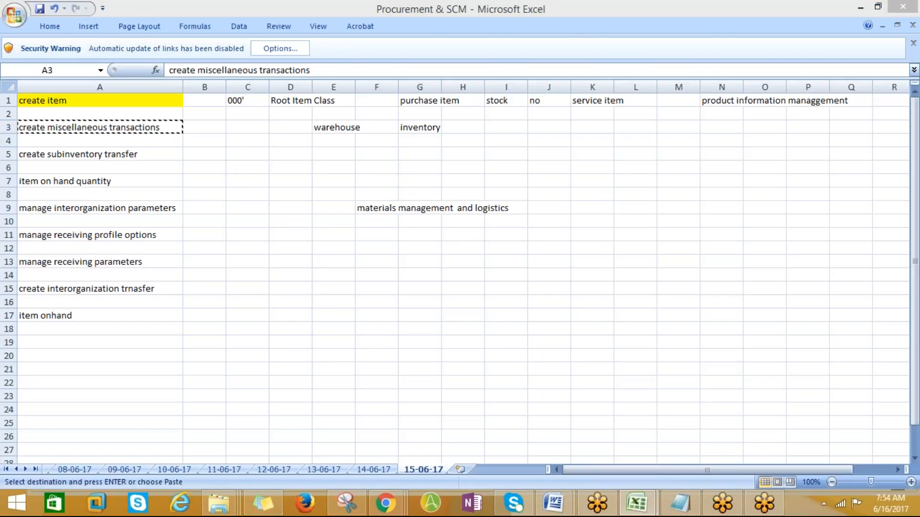
key("alt+Tab")
key("alt+Tab")
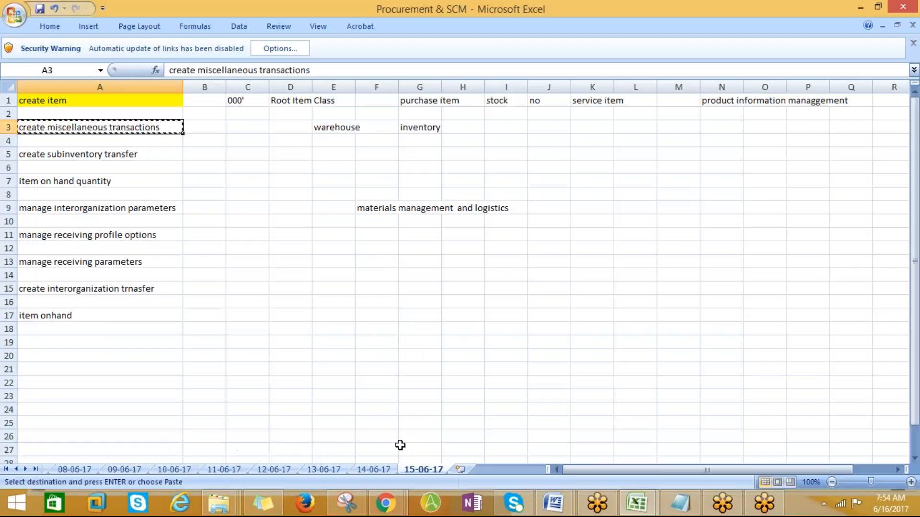
left_click(468, 470)
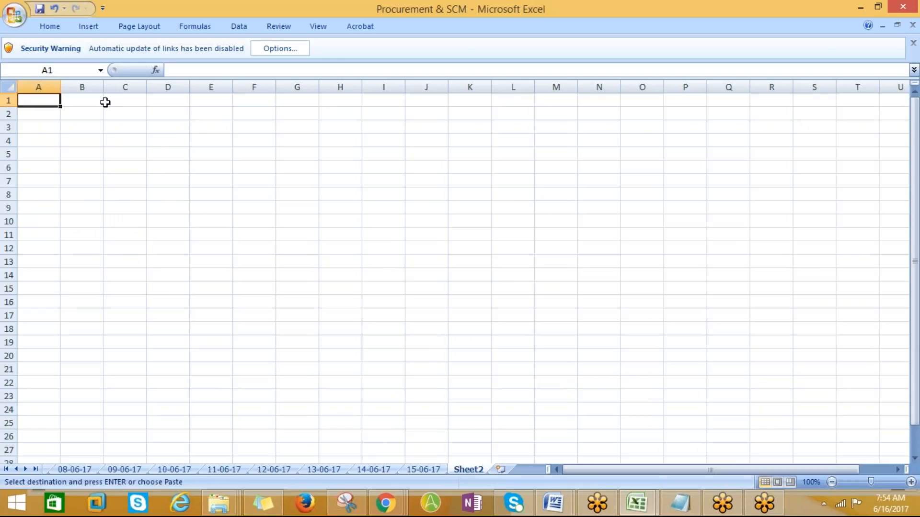
type("TO ad")
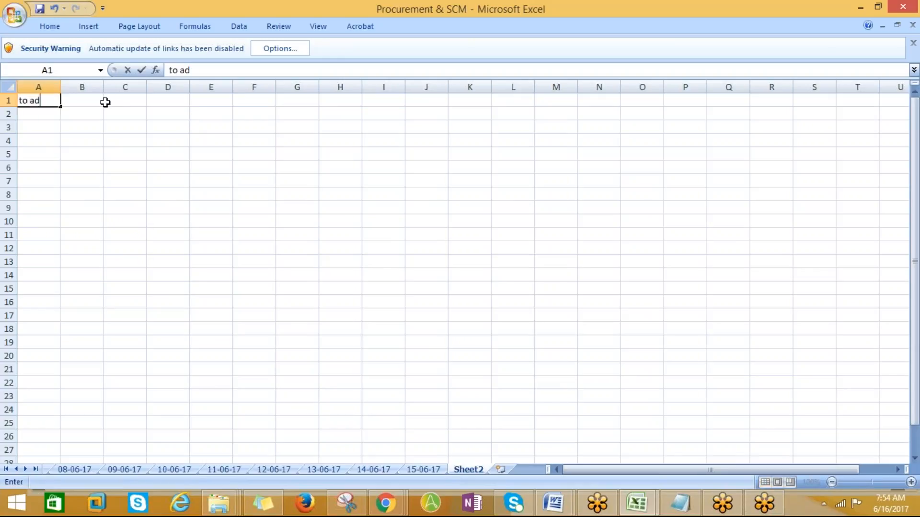
type("d different orgs to")
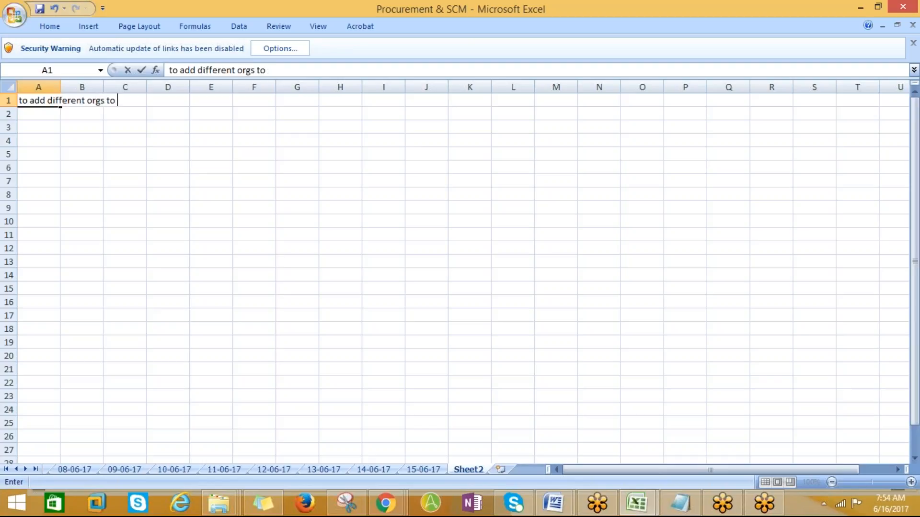
key("BackSpace")
key("BackSpace")
type("em")
key("Return")
- Rename Sheet2 to 16-06-17, autofit column A, and return to the 15-06-17 sheet
right_click(458, 463)
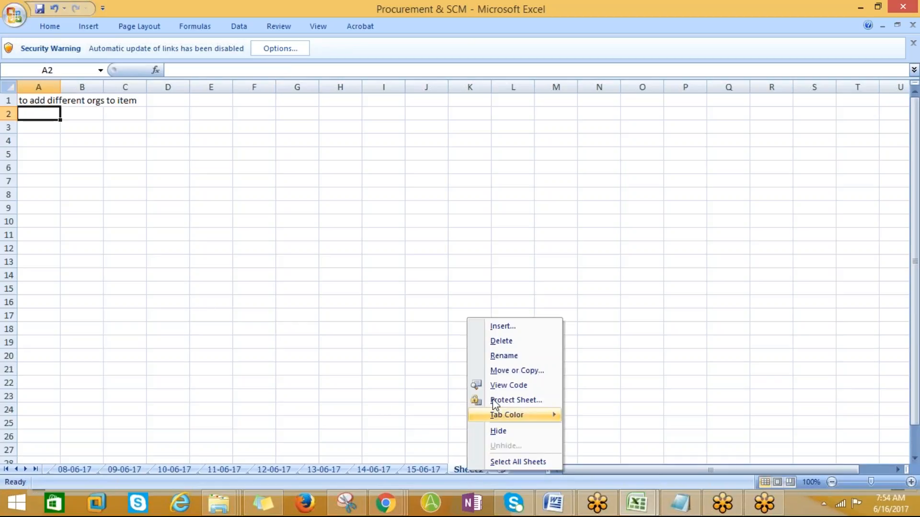
left_click(501, 355)
type("1")
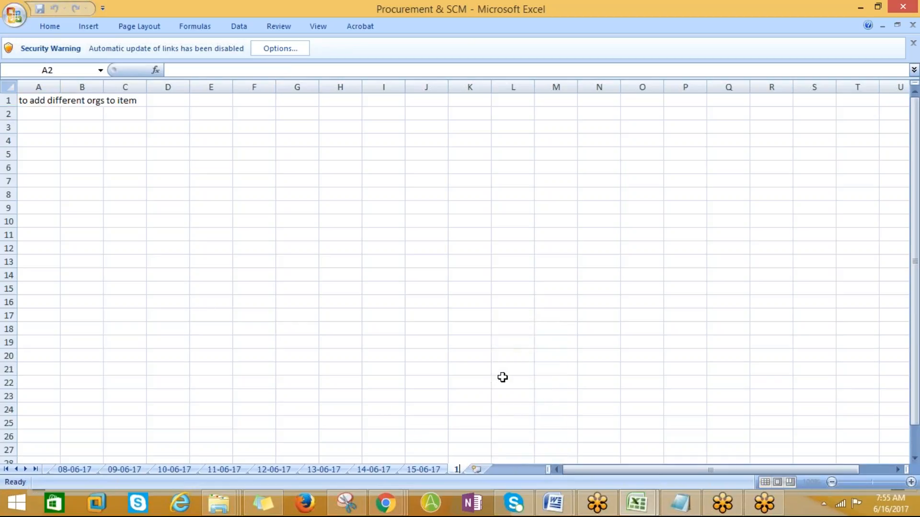
type("6-06-17")
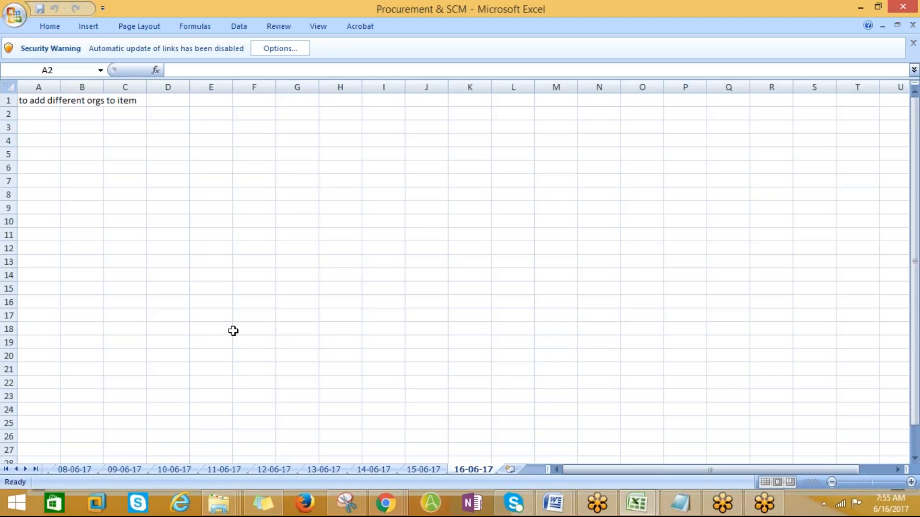
left_click(46, 168)
double_click(60, 87)
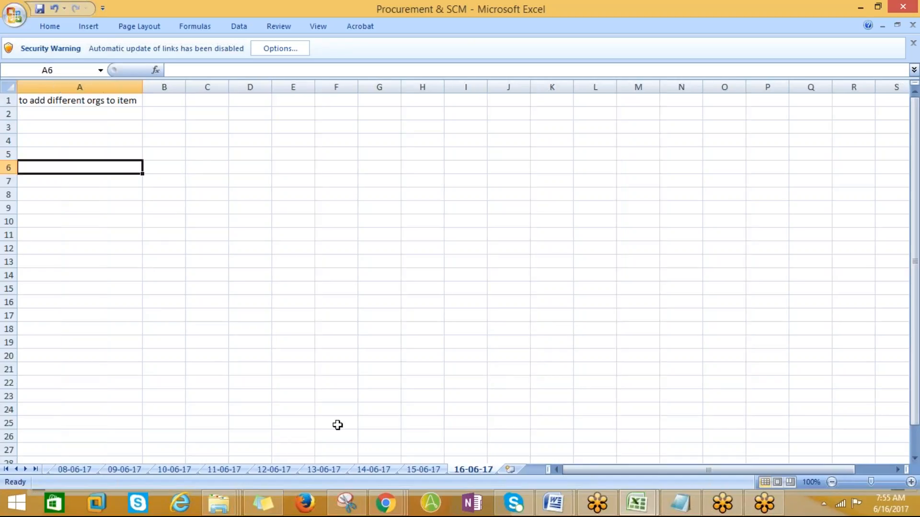
left_click(416, 471)
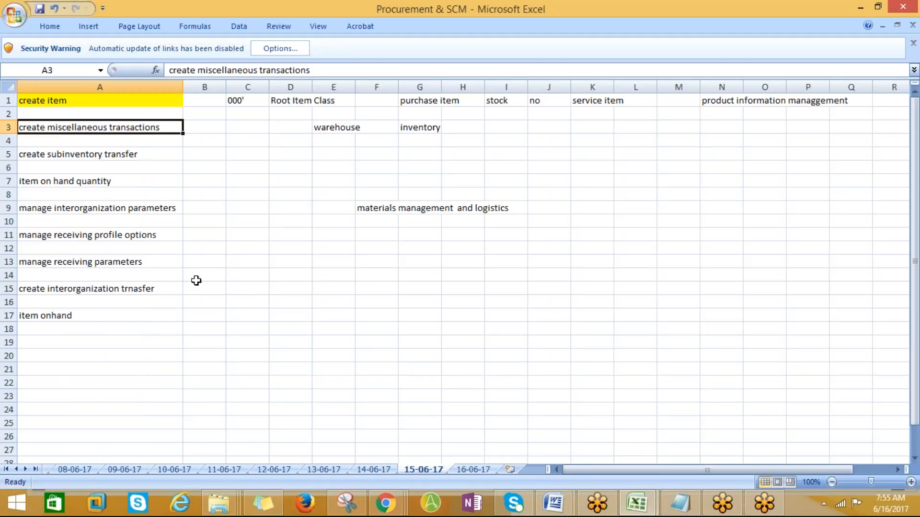
key("alt+Tab")
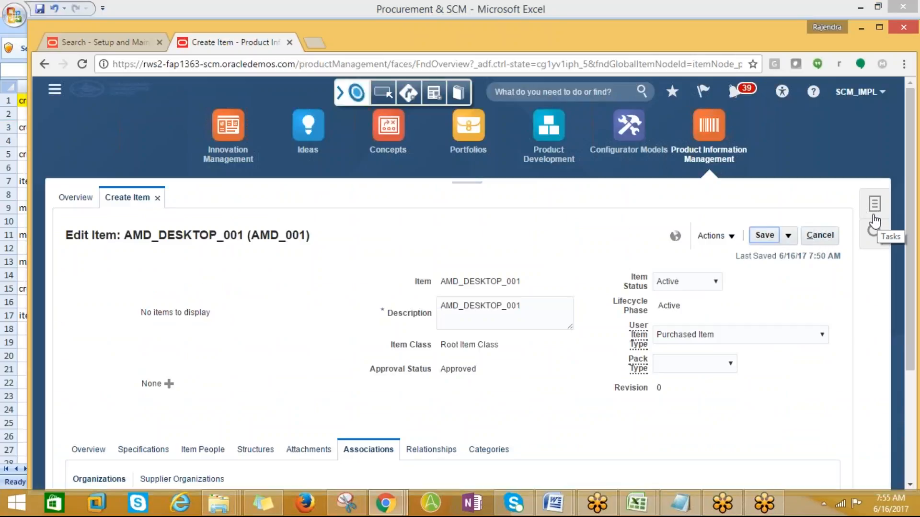
- Show the item Tasks panel and scroll through its item management tasks
left_click(877, 214)
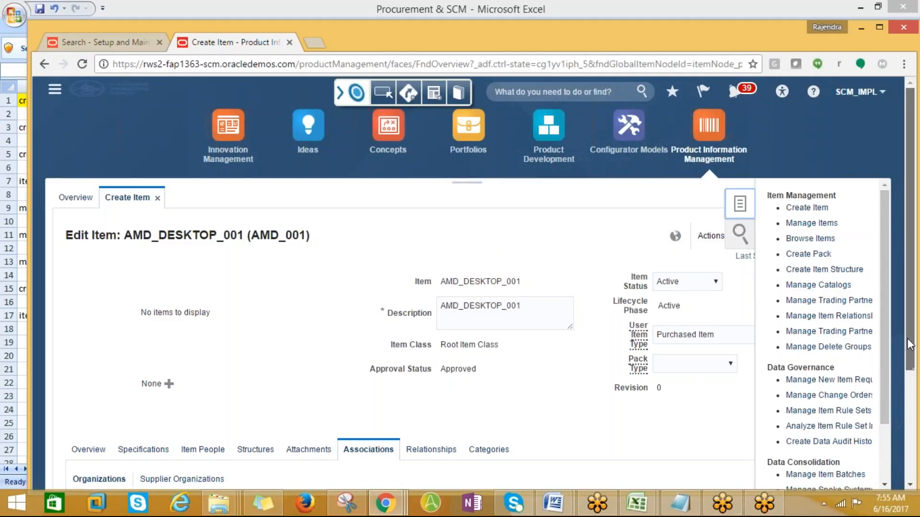
scroll(905, 345, "down", 2)
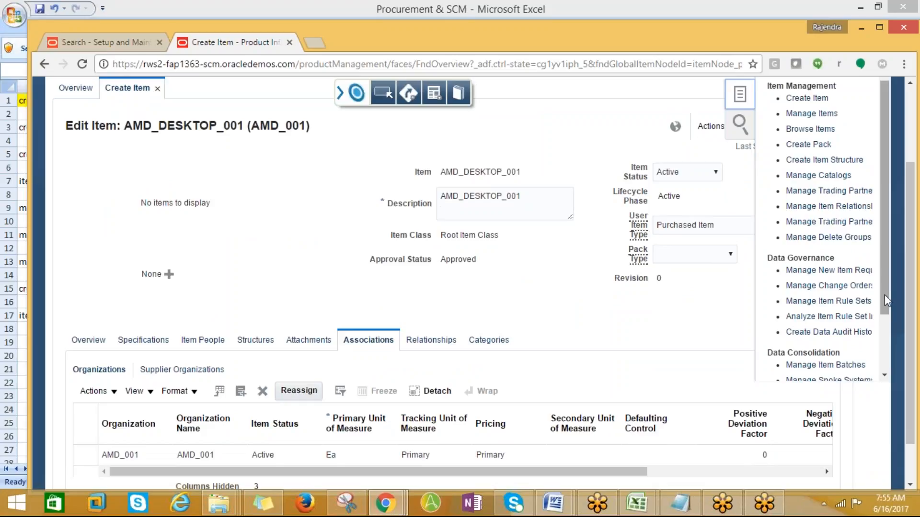
left_click_drag(884, 295, 883, 355)
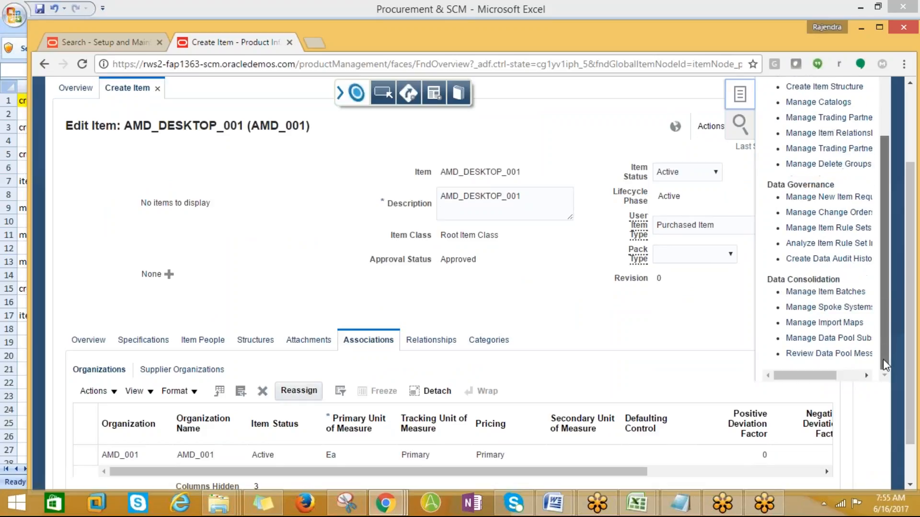
left_click_drag(884, 358, 882, 320)
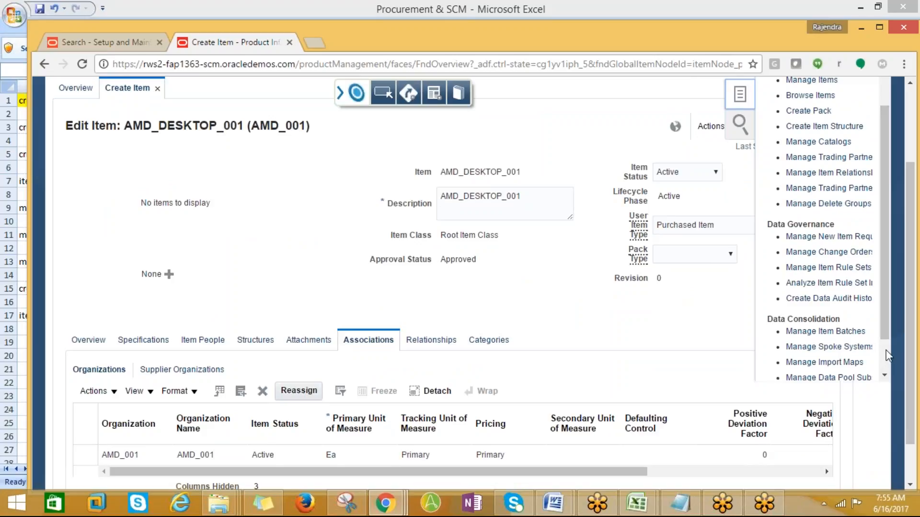
- Check the row 3 warehouse and inventory notes in Excel, then return to Oracle
key("alt+Tab")
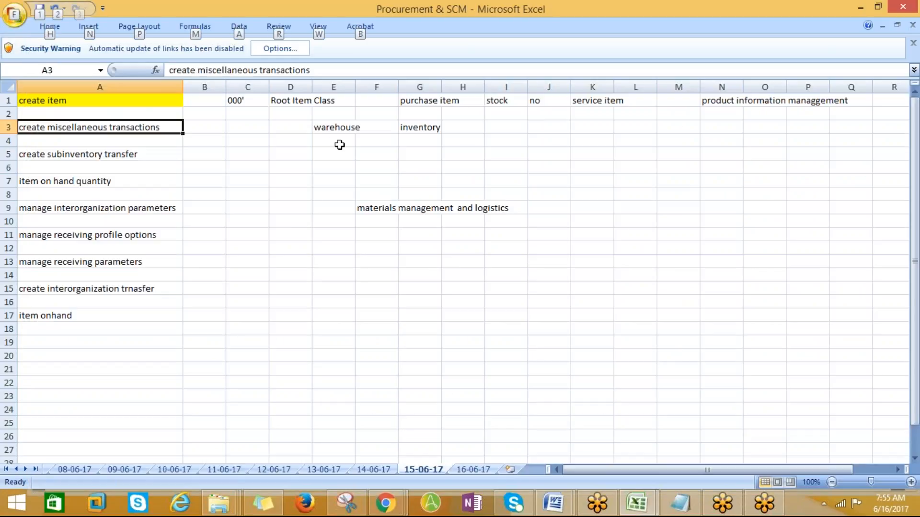
left_click(338, 143)
left_click(368, 126)
left_click(328, 126)
left_click(401, 126)
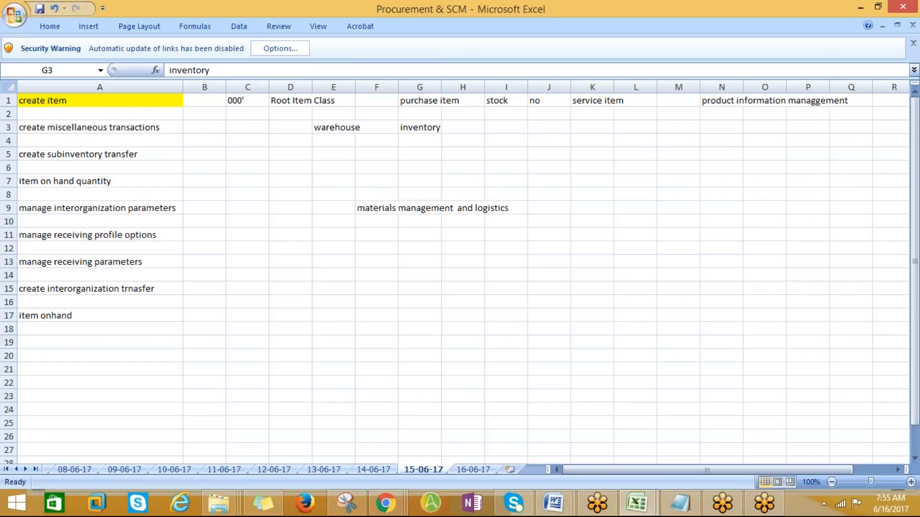
key("alt+Tab")
scroll(438, 195, "up", 3)
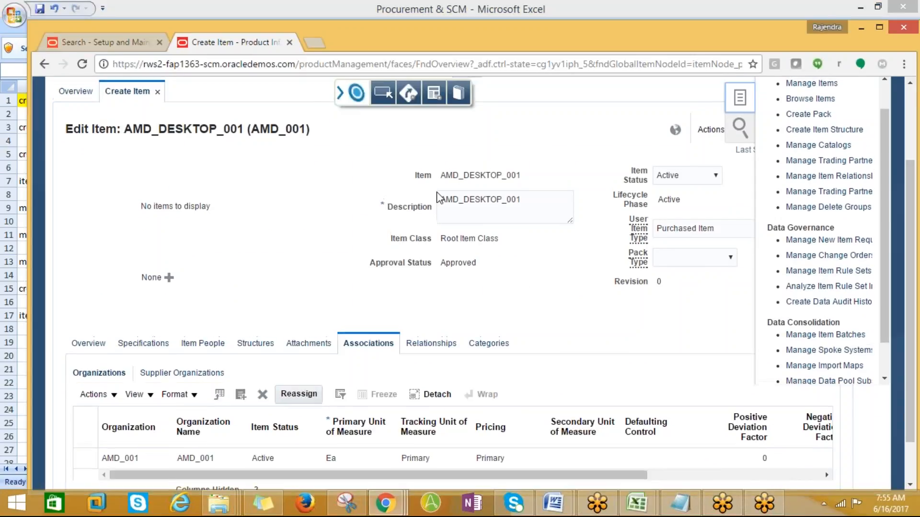
- Go to the Inventory work area and set AMD_001 as the organization via an AMD% search
left_click(54, 89)
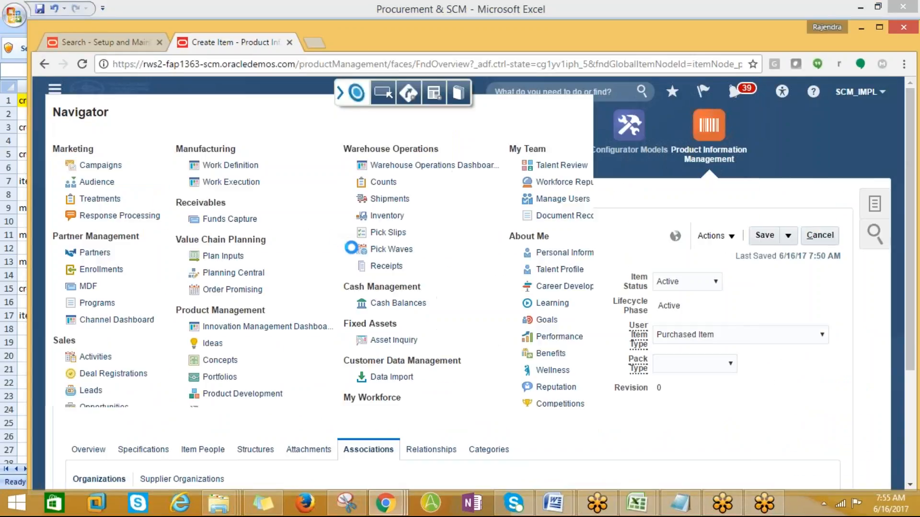
left_click(381, 216)
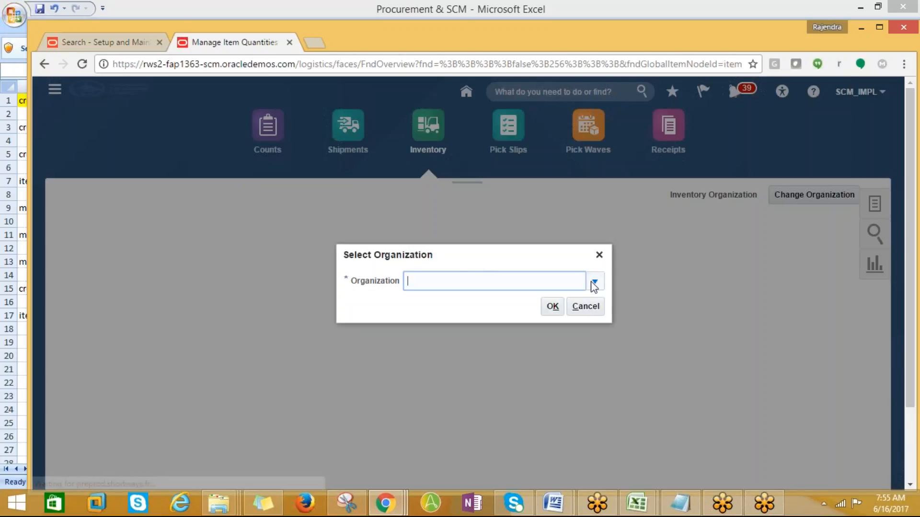
left_click(594, 281)
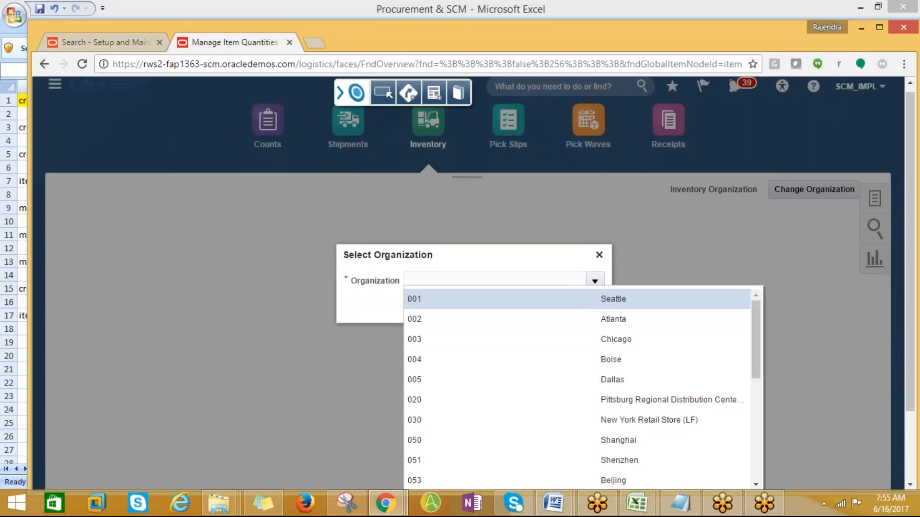
left_click_drag(912, 307, 898, 379)
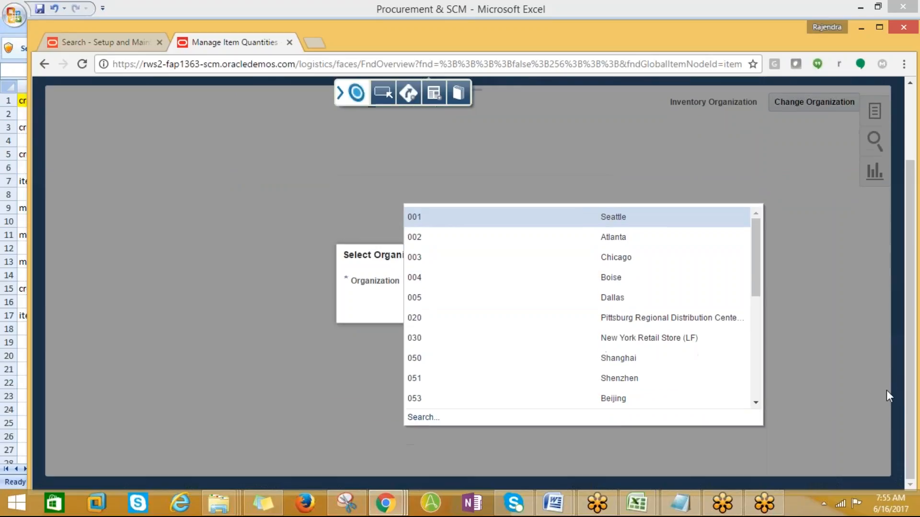
left_click(413, 420)
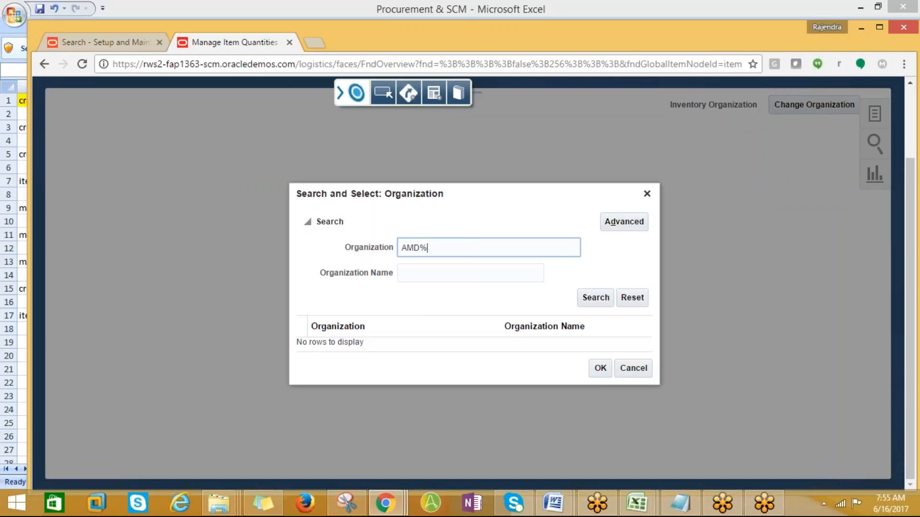
left_click(607, 299)
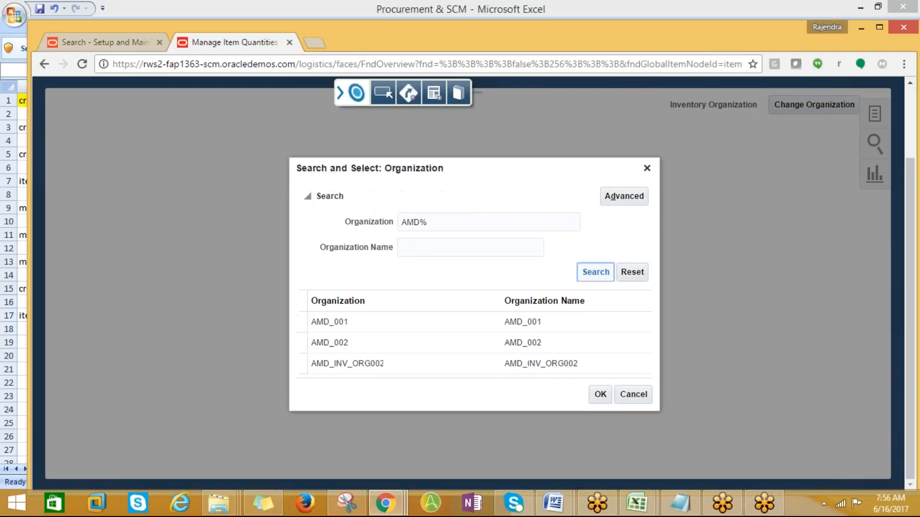
left_click(396, 323)
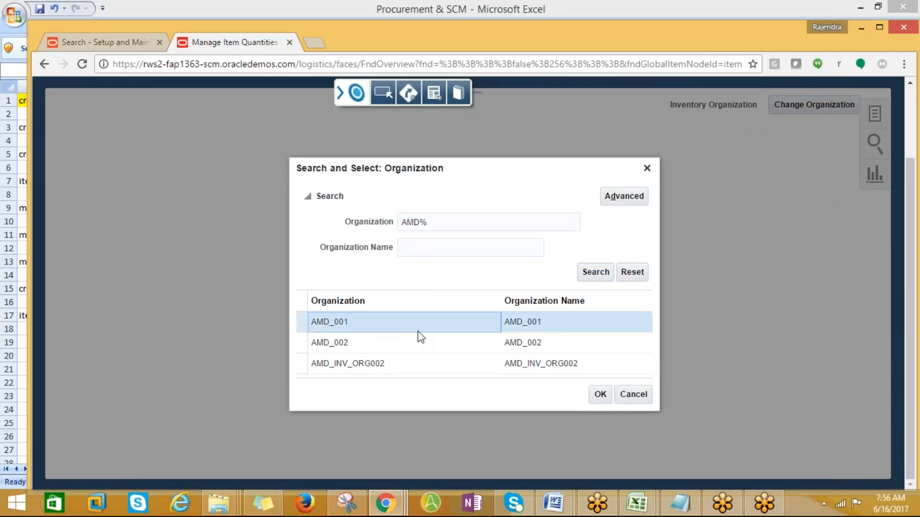
left_click(596, 396)
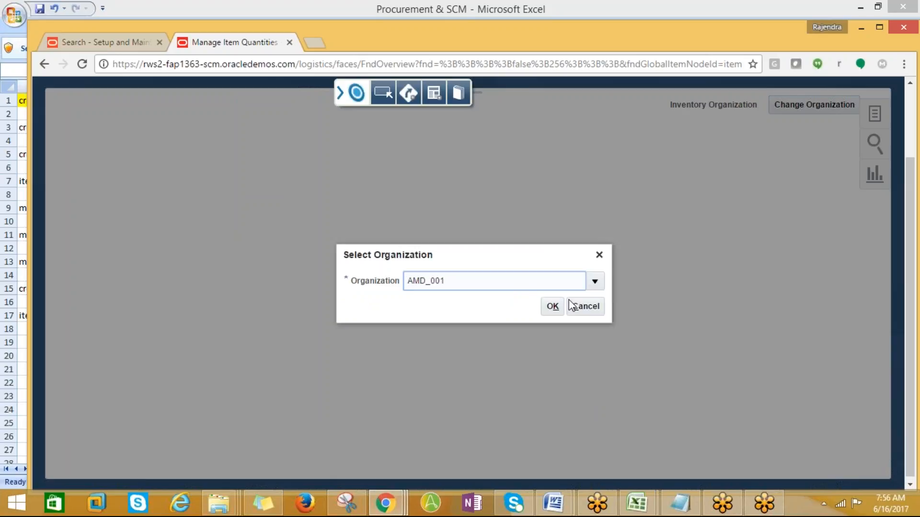
left_click(556, 307)
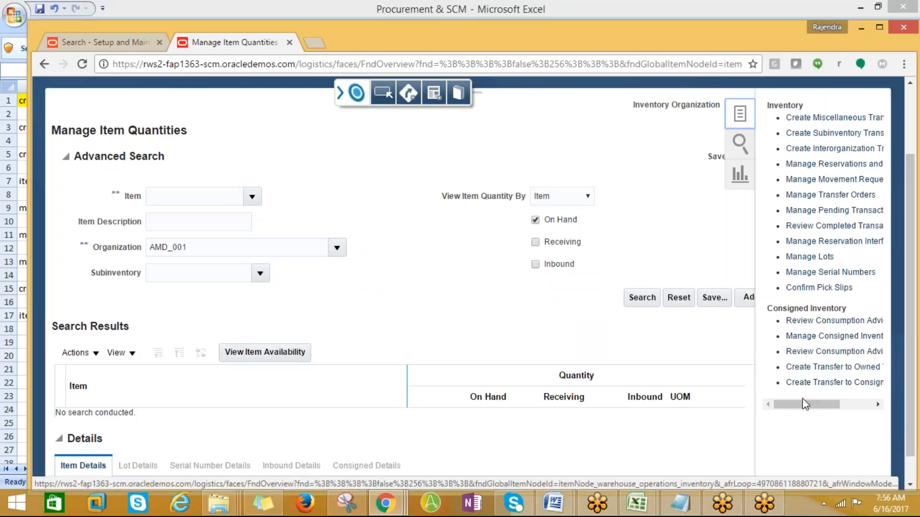
- Start a new miscellaneous transaction from the Inventory tasks list
left_click_drag(803, 399, 831, 404)
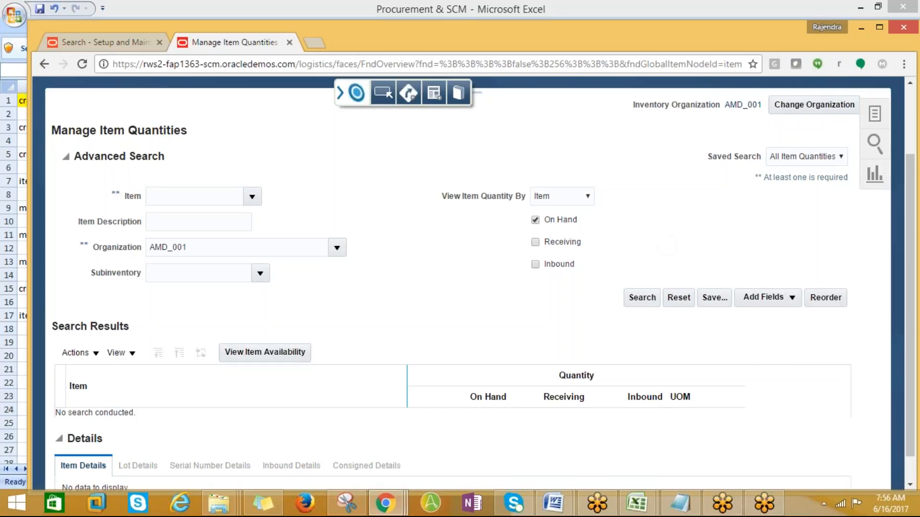
left_click(868, 109)
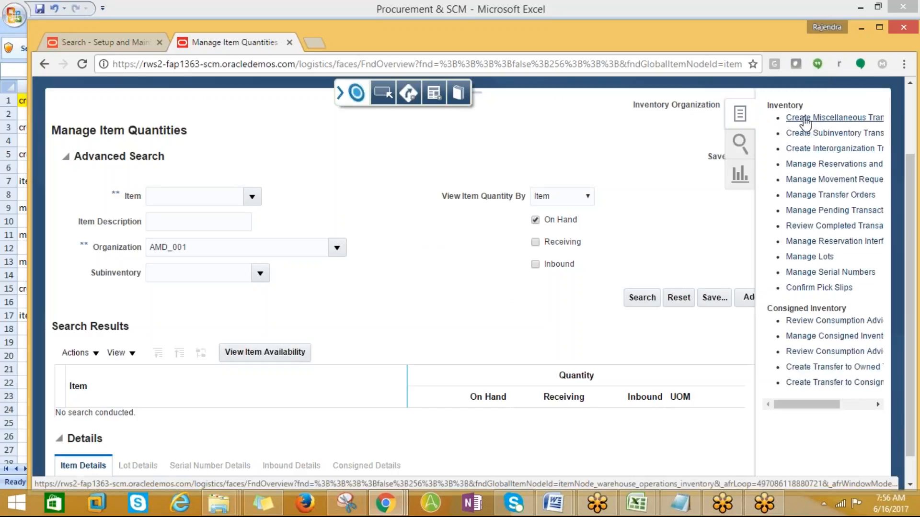
left_click(805, 118)
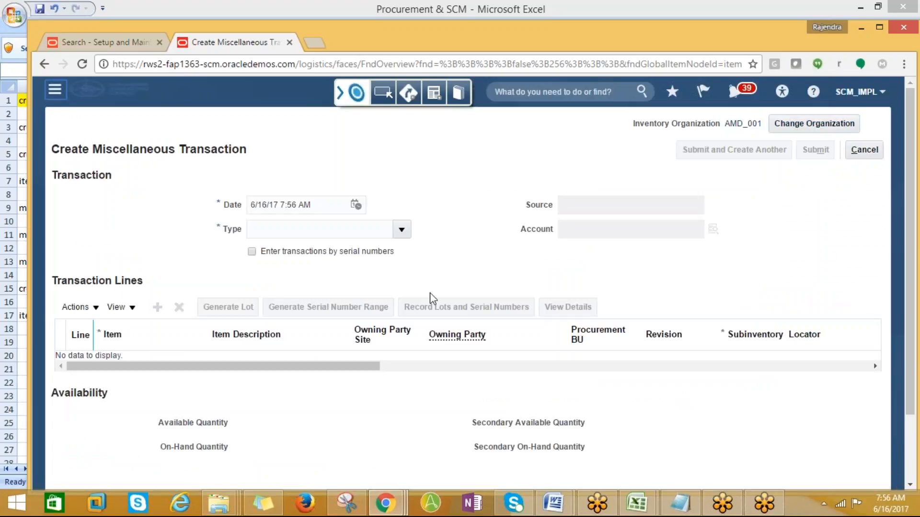
- Set the transaction type to Miscellaneous Receipt
left_click(402, 230)
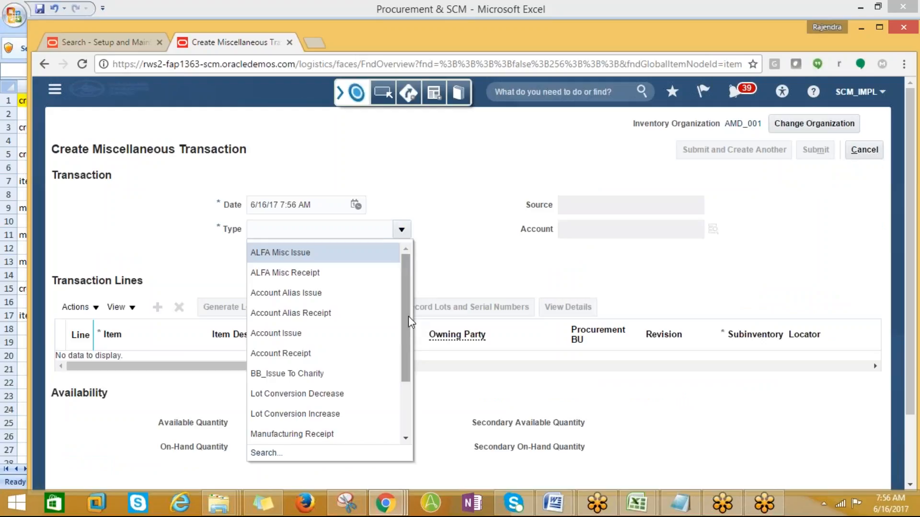
left_click_drag(406, 320, 415, 396)
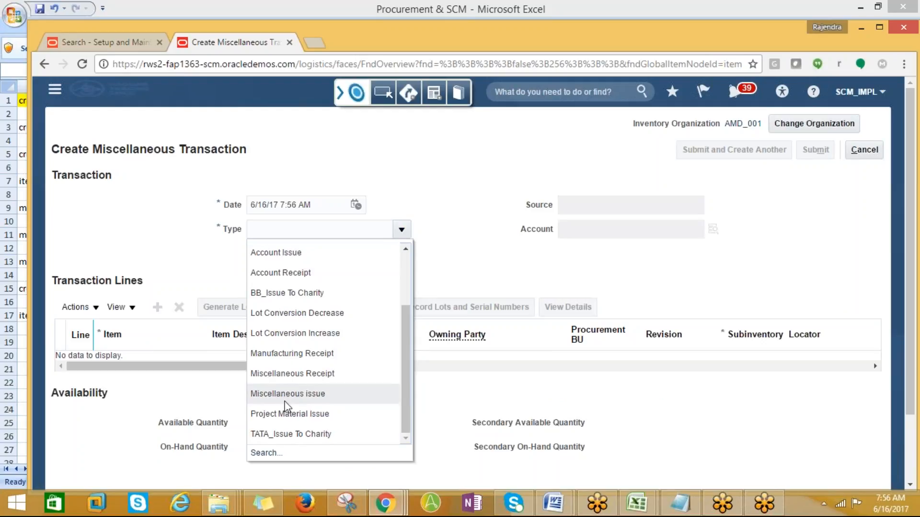
left_click(285, 374)
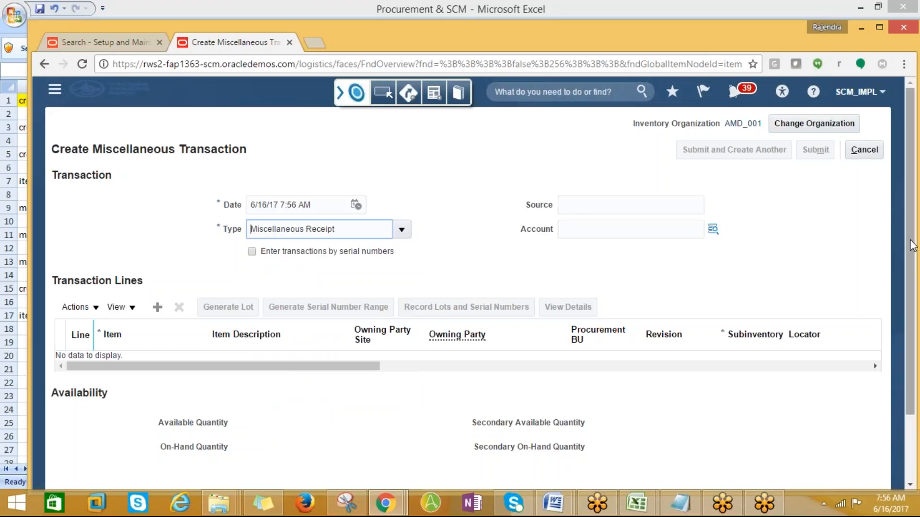
- Add line 1 and assign item AMD_Laptop_001 through an AMD item search
left_click_drag(909, 239, 910, 317)
left_click(157, 229)
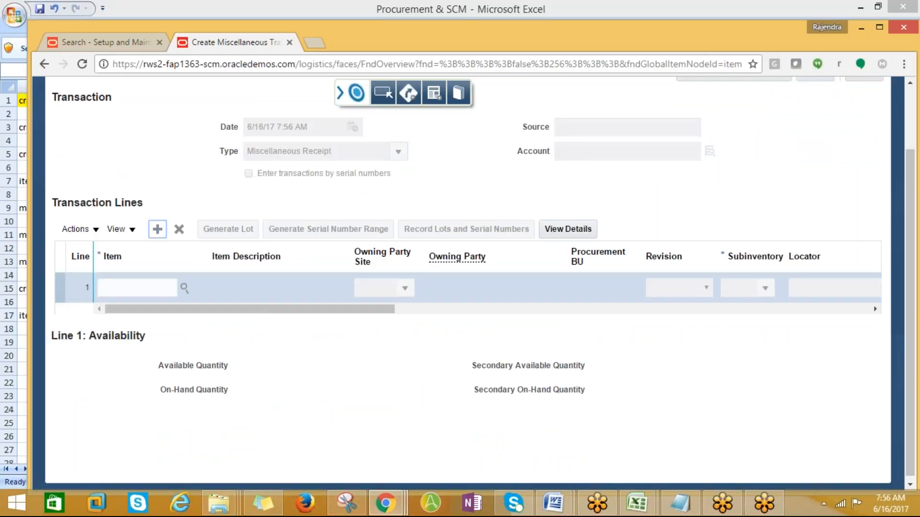
left_click(184, 289)
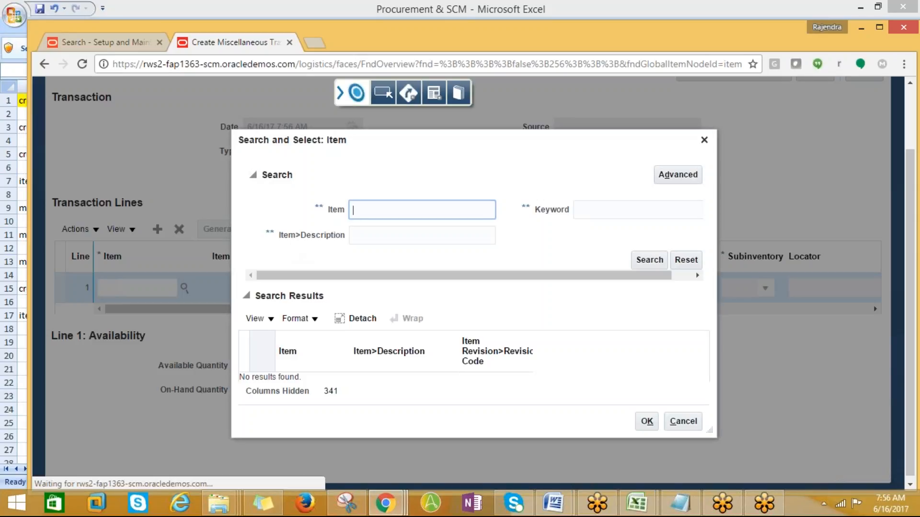
type("AMD%")
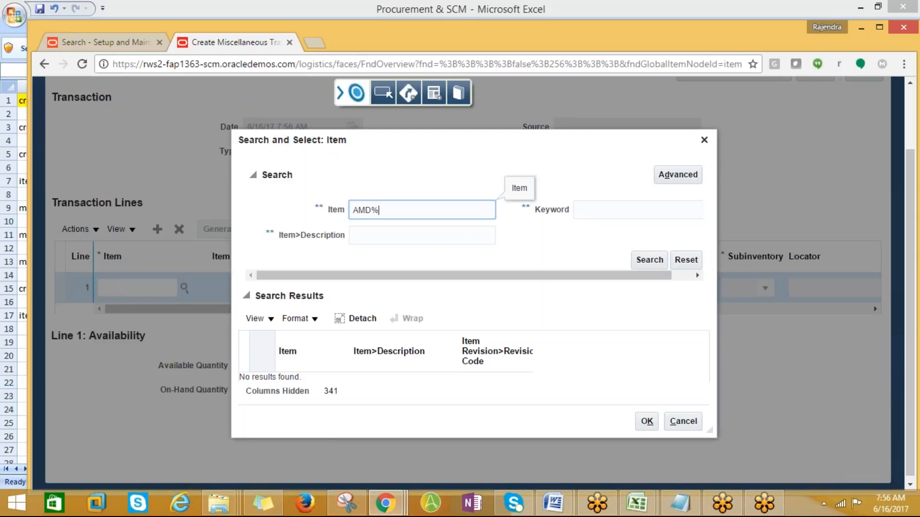
left_click(644, 263)
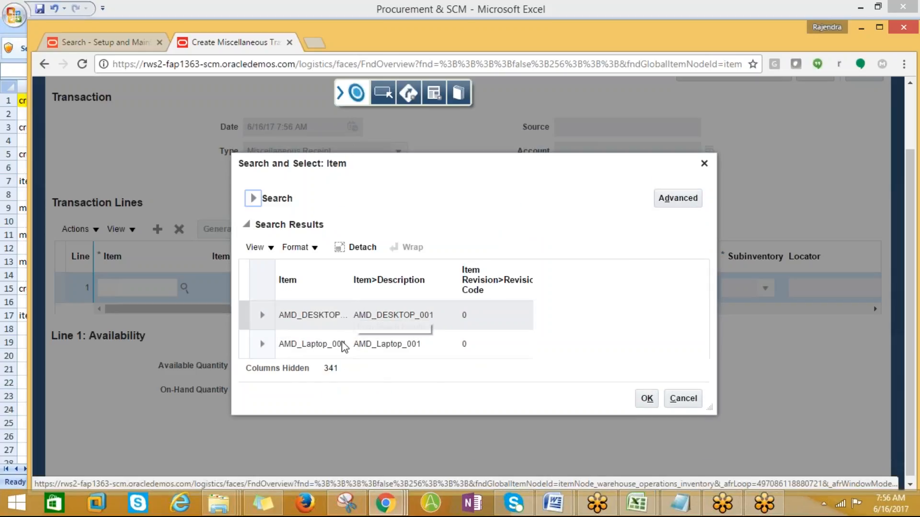
left_click(318, 345)
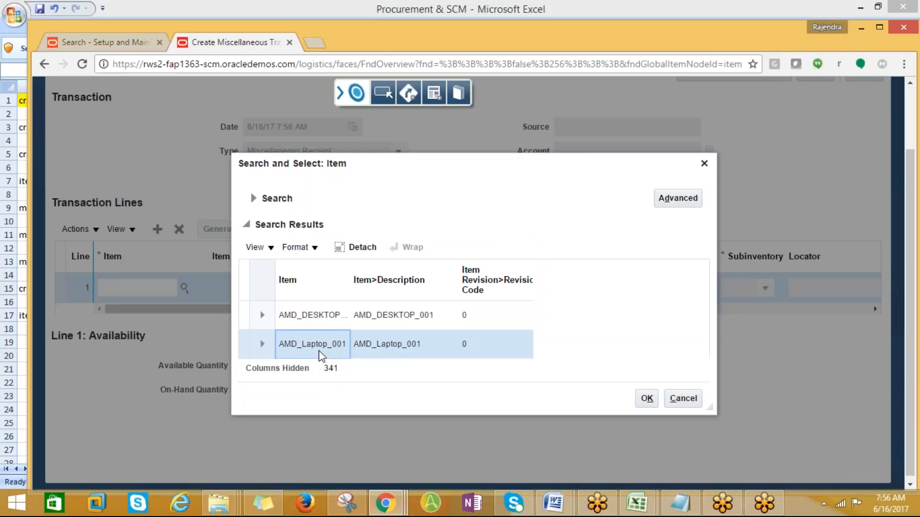
left_click(646, 400)
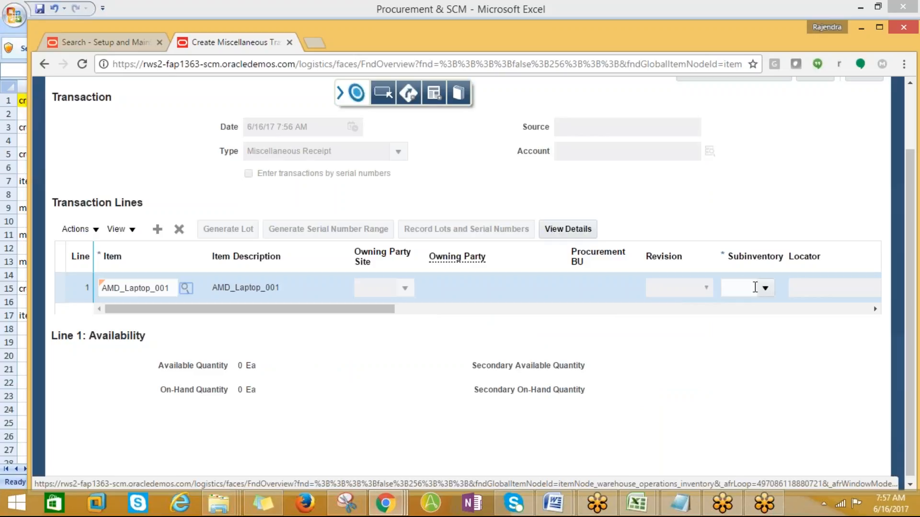
- Give line 1 subinventory AMD001 and quantity 100, then bring up its account entry
left_click_drag(361, 312, 484, 314)
left_click(516, 288)
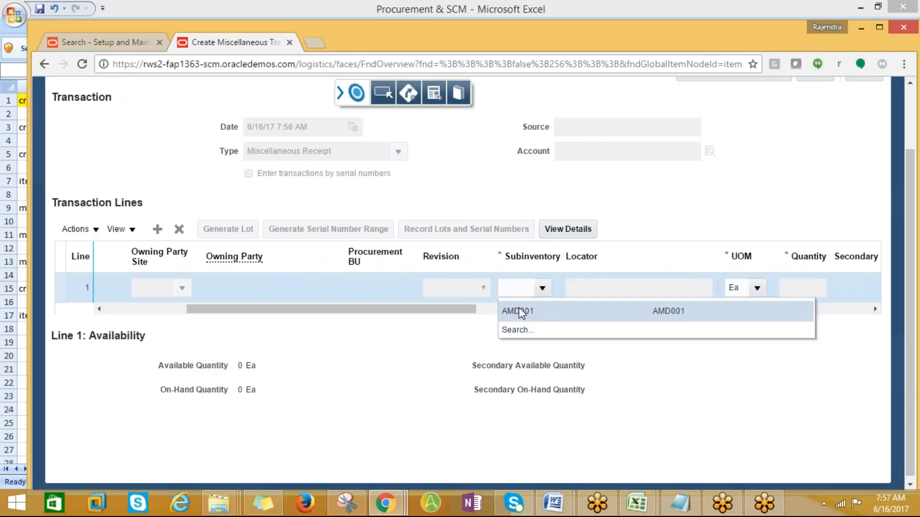
left_click(518, 312)
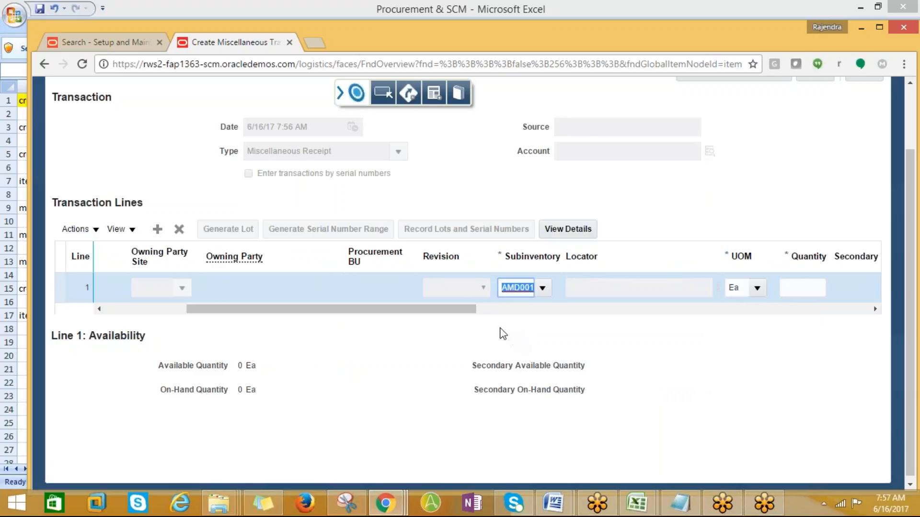
left_click_drag(458, 306, 546, 320)
left_click(544, 286)
type("100")
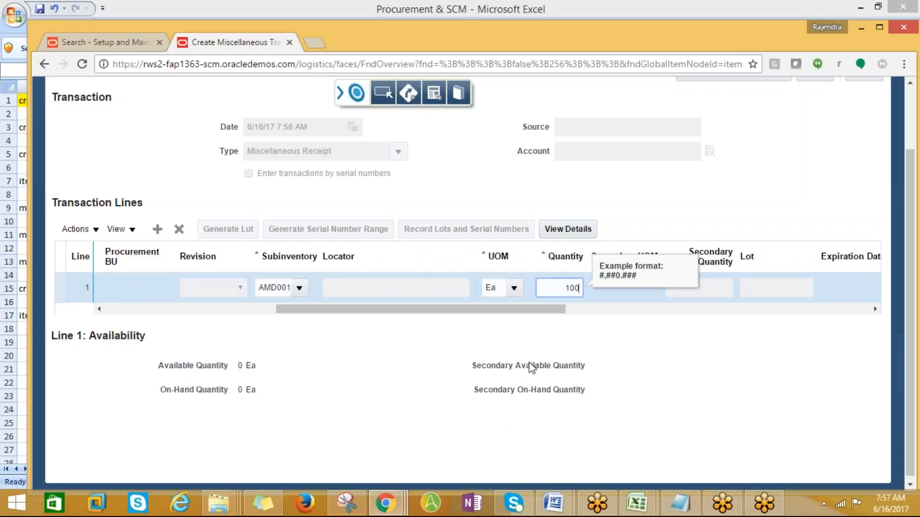
left_click_drag(530, 310, 811, 323)
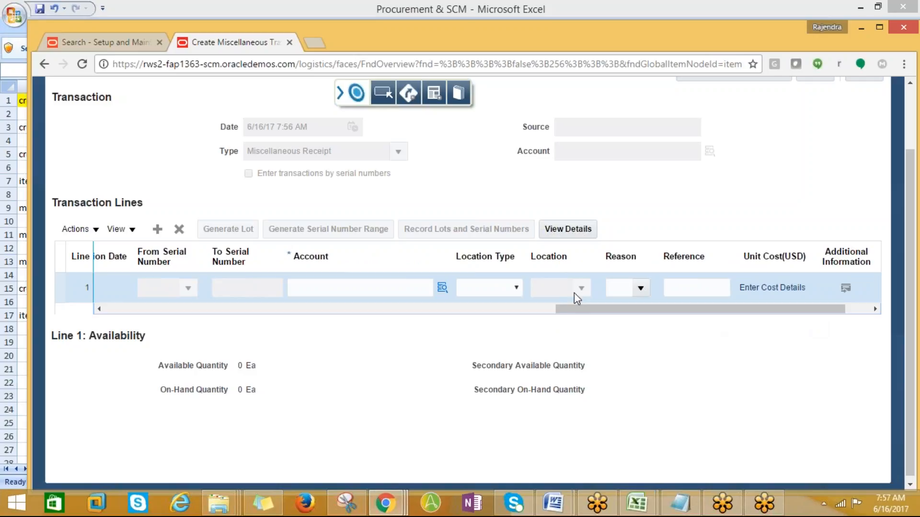
left_click(442, 288)
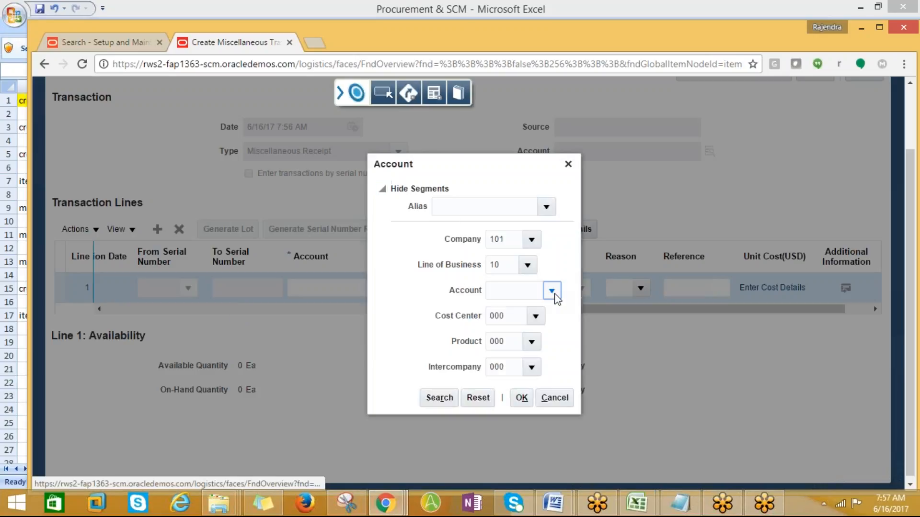
- Try account segment 10000 Assets for line 1 and dismiss the invalid-combination error
left_click(553, 297)
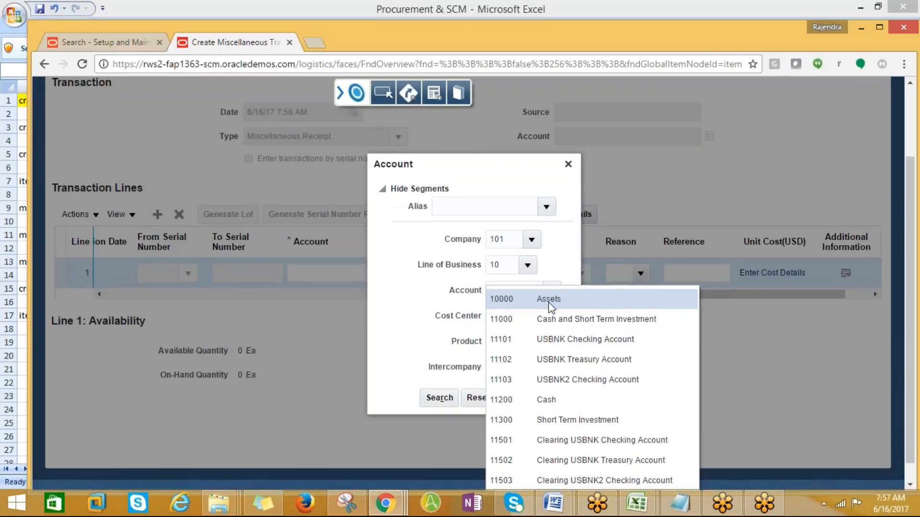
left_click(548, 300)
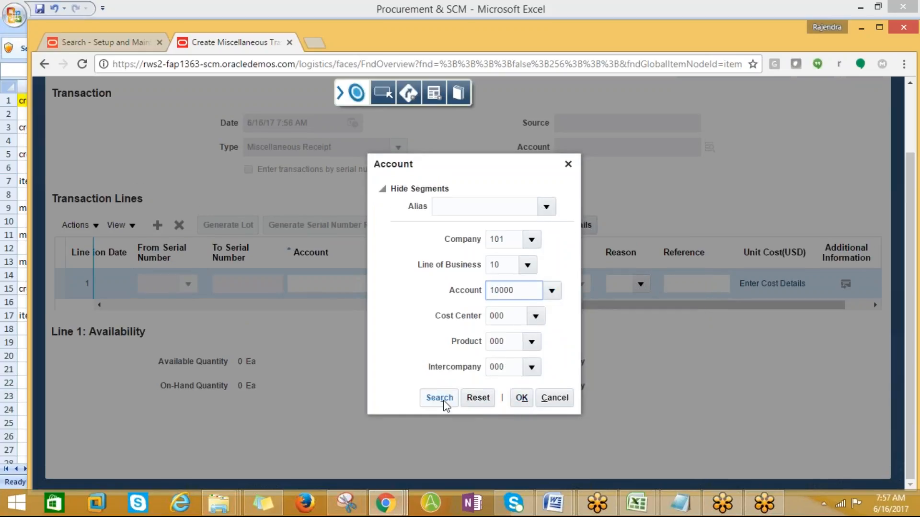
left_click(519, 399)
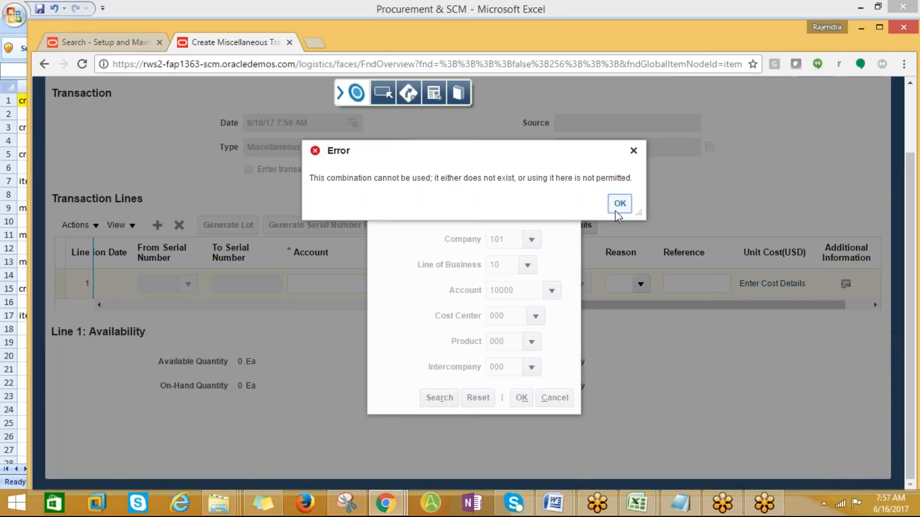
left_click(618, 205)
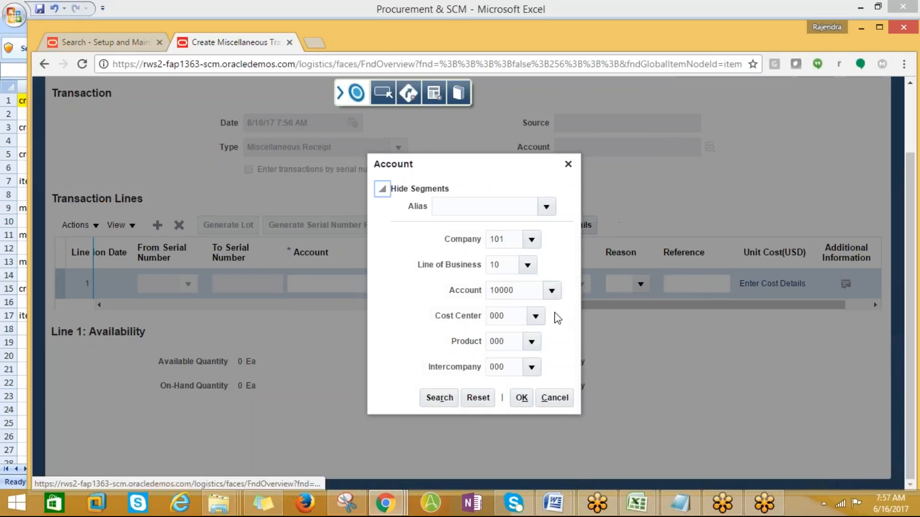
- Search account descriptions for %Asset% and apply segment 15000 Assets to the combination
left_click_drag(527, 292, 454, 293)
key("BackSpace")
left_click(553, 291)
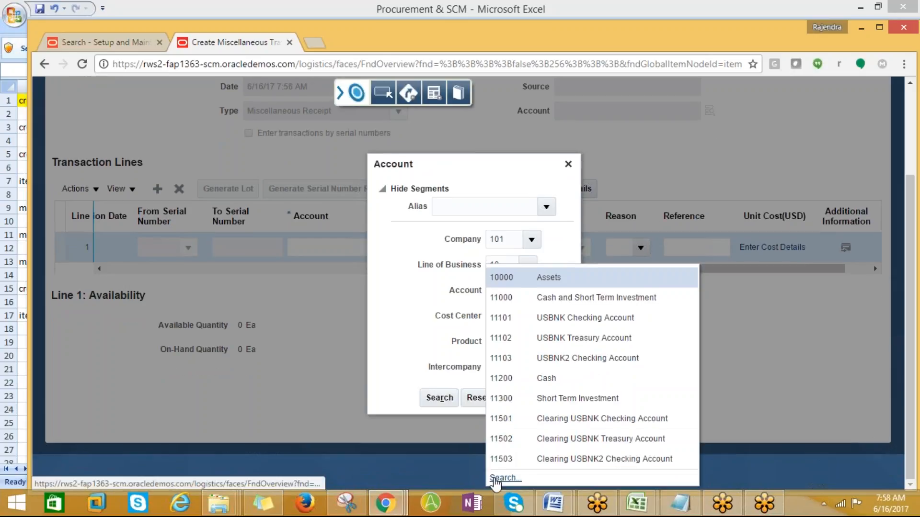
left_click(496, 476)
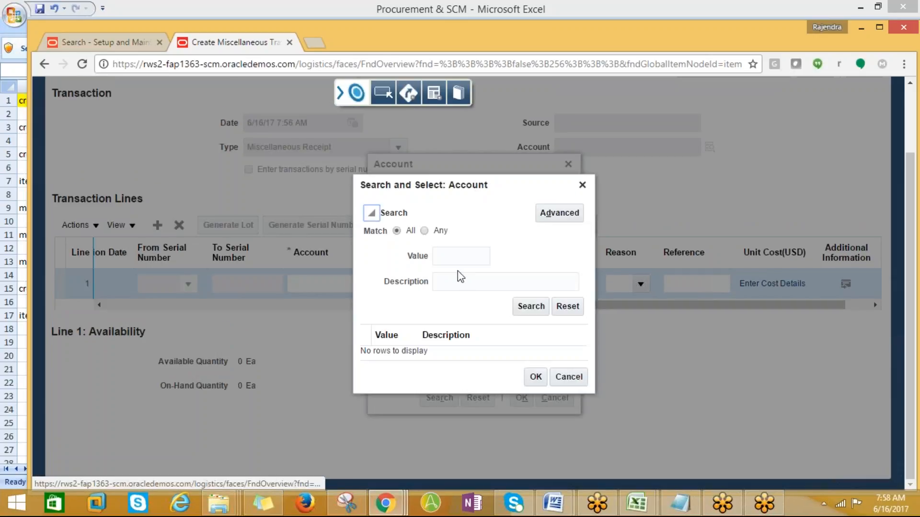
left_click(451, 282)
type("%")
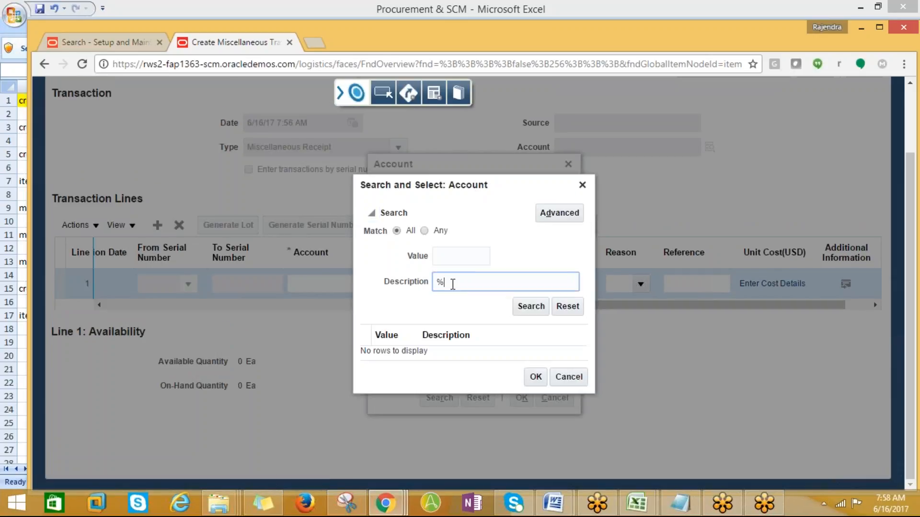
type("Asset%")
left_click(530, 306)
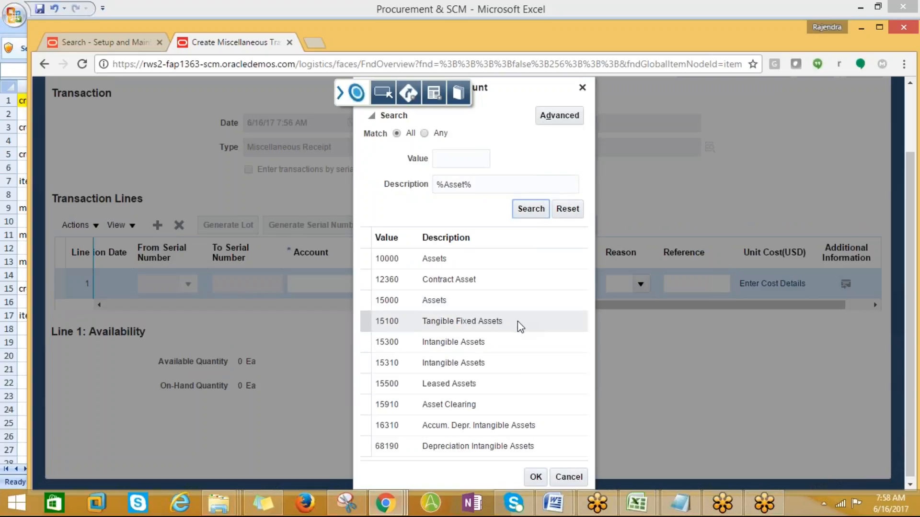
left_click(512, 301)
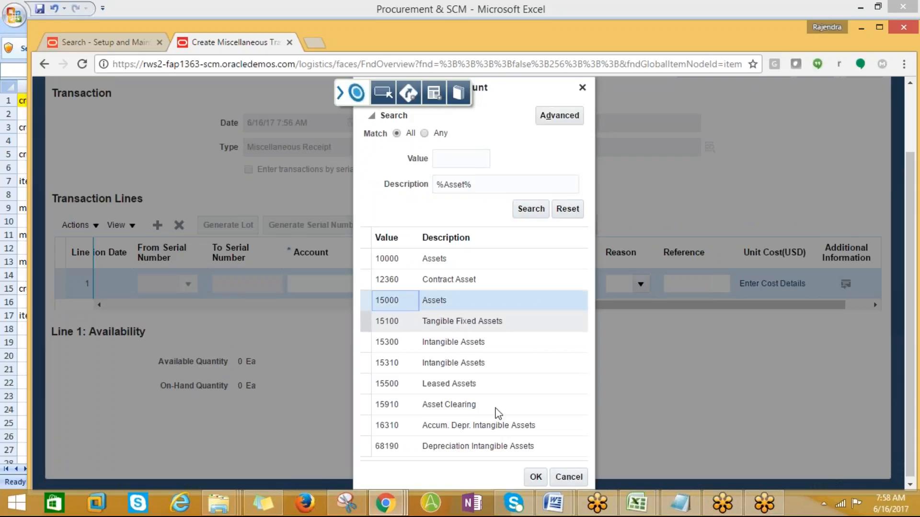
left_click(536, 477)
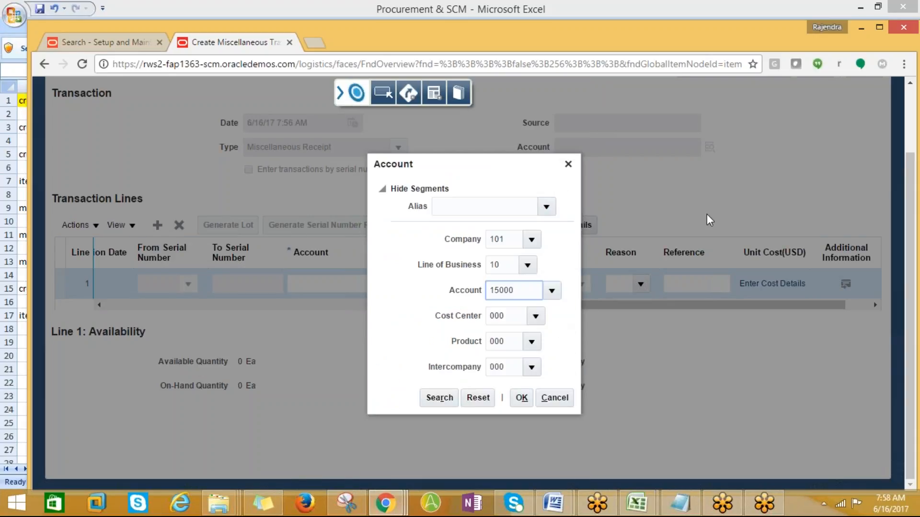
left_click(526, 399)
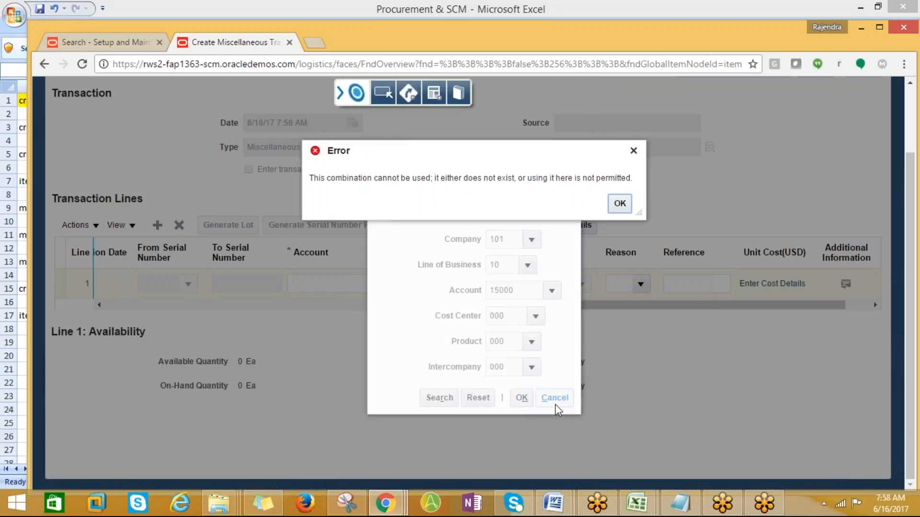
- Dismiss the error, clear the 15000 segment, and search account descriptions for %Inv%
left_click(623, 211)
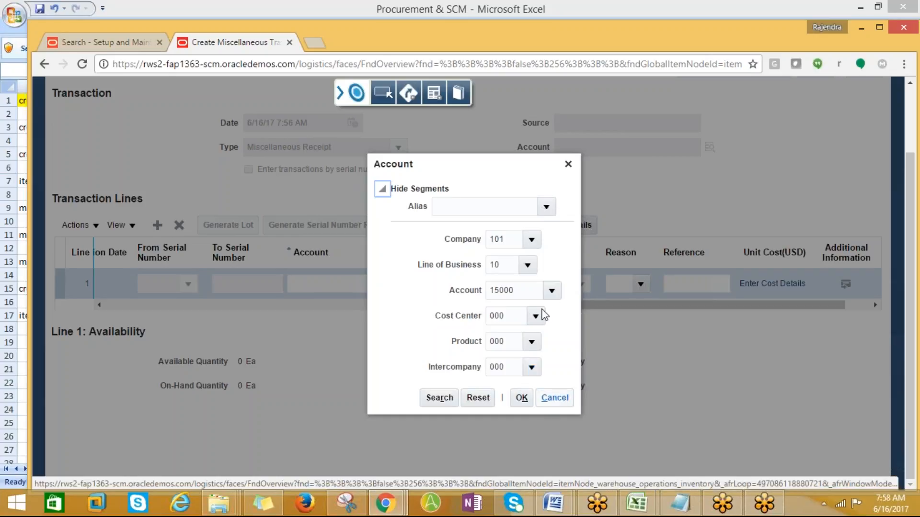
left_click_drag(516, 290, 481, 299)
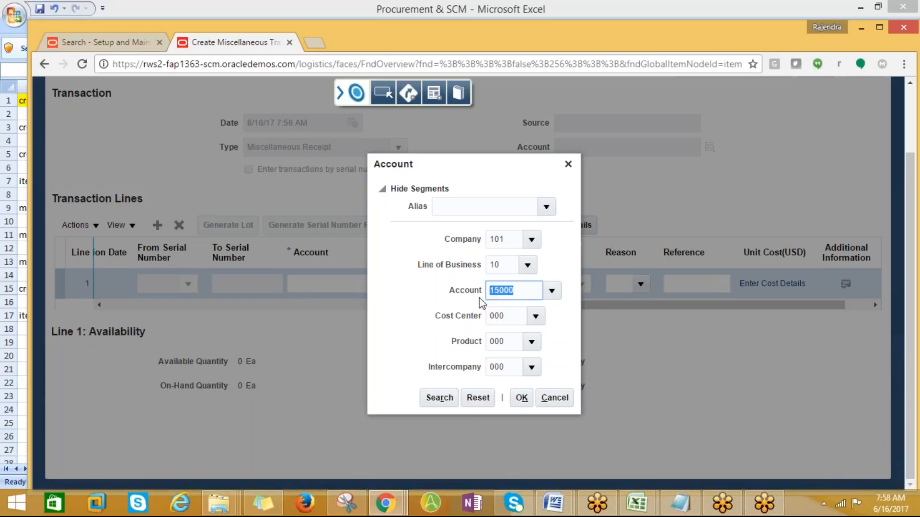
key("BackSpace")
left_click(552, 290)
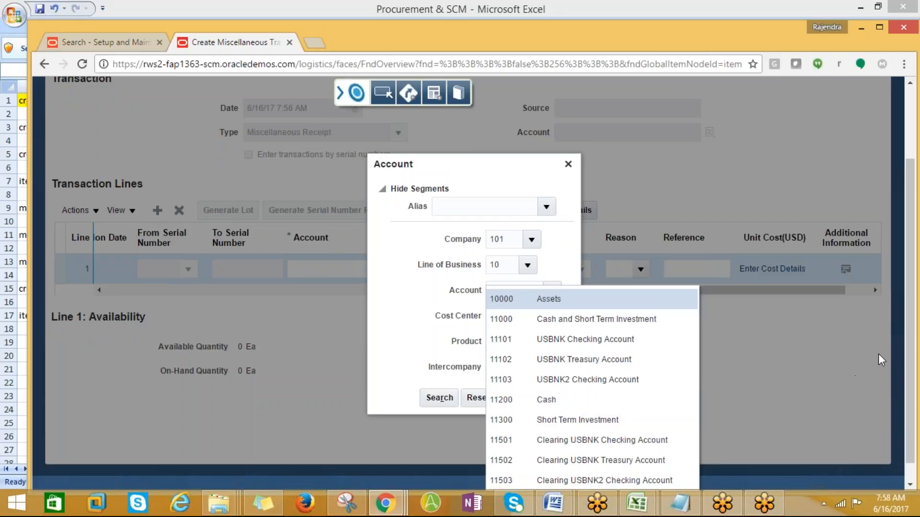
left_click_drag(909, 374, 910, 421)
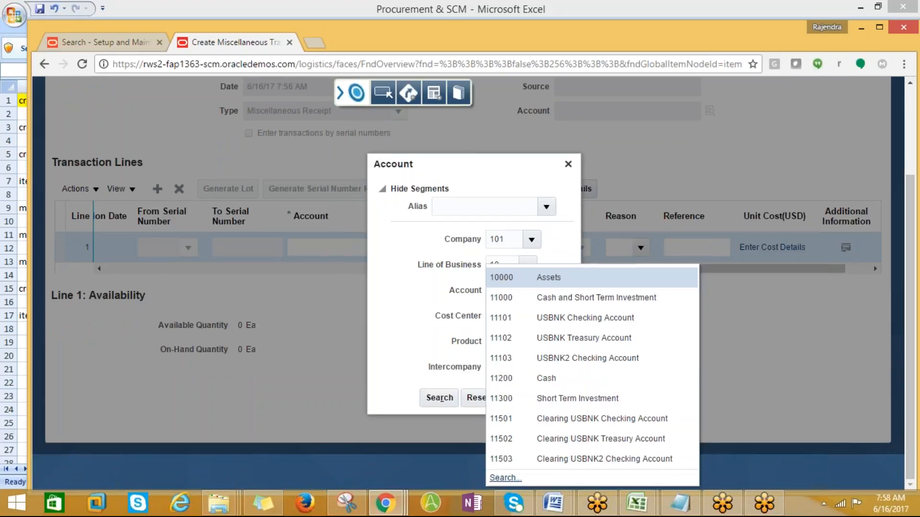
left_click(506, 478)
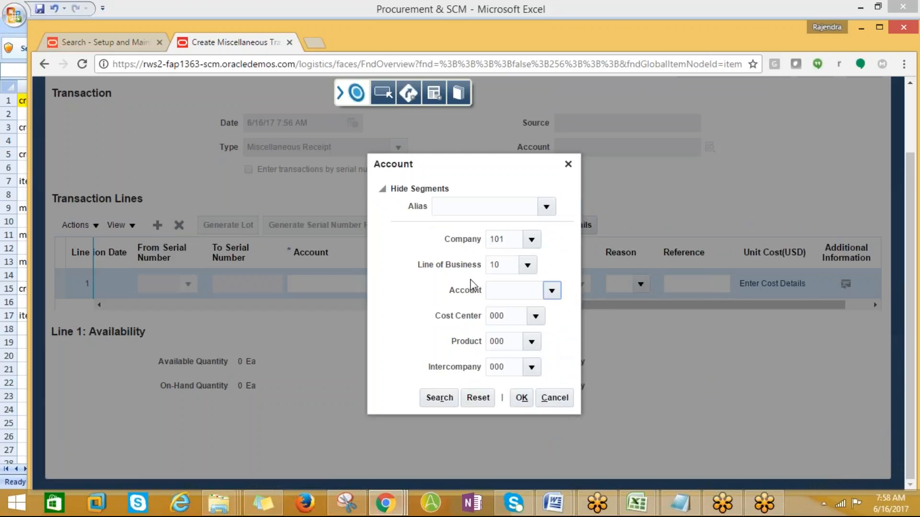
left_click(436, 286)
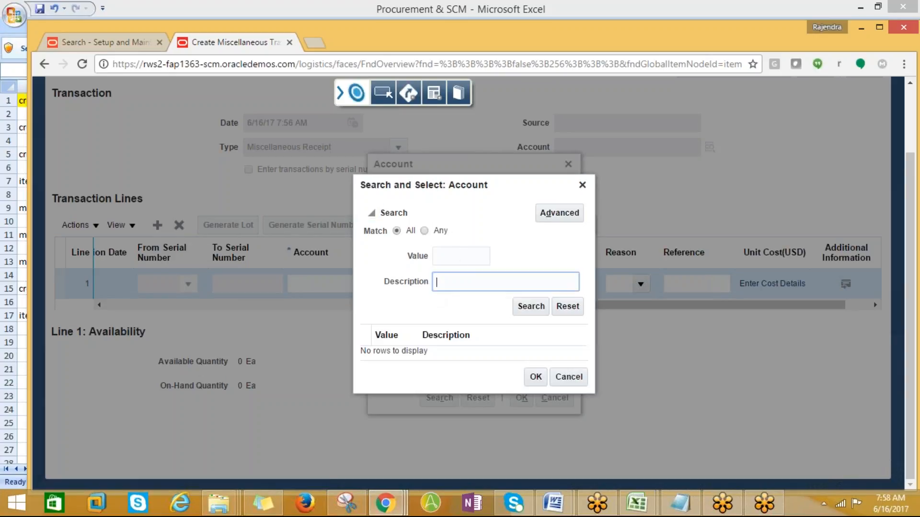
type("%Inv%")
left_click(530, 307)
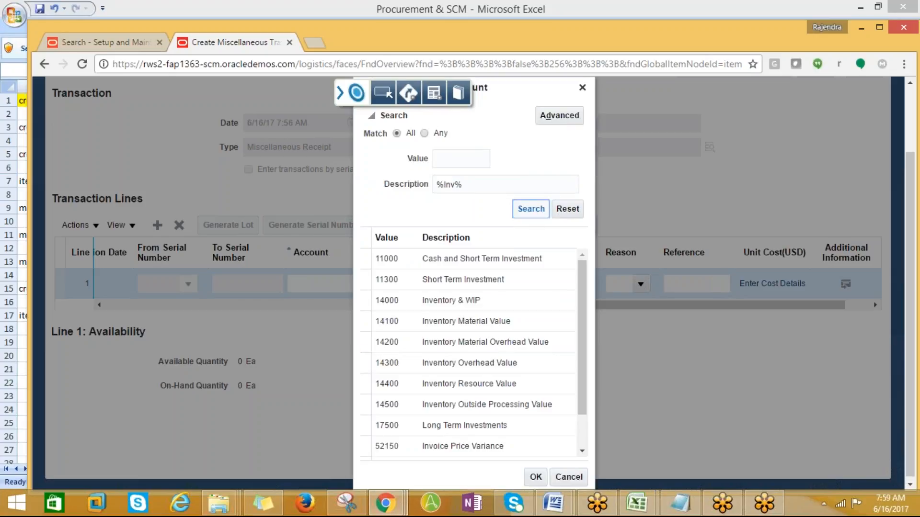
- Choose 14100 Inventory Material Value, making line 1's account 101.10.14100.000.000.000
left_click(528, 298)
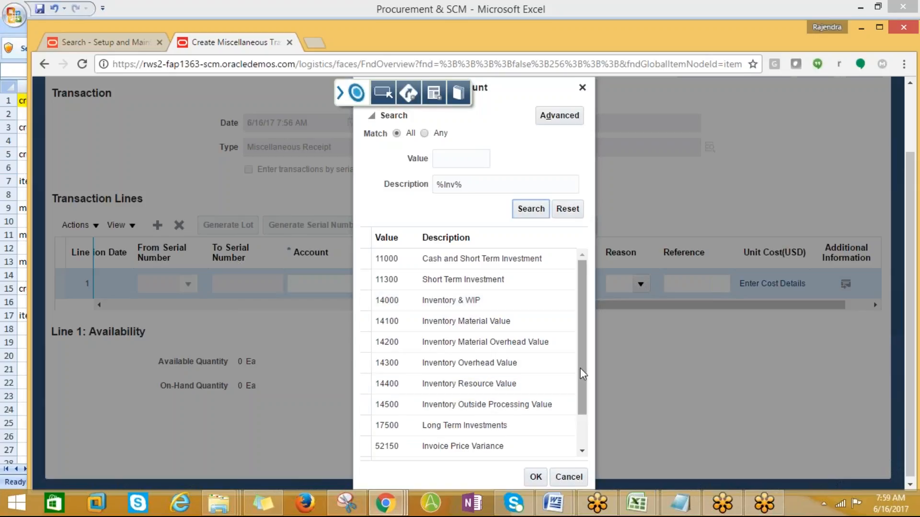
mouse_move(579, 368)
left_mouse_down()
mouse_move(578, 399)
mouse_move(581, 357)
left_mouse_up()
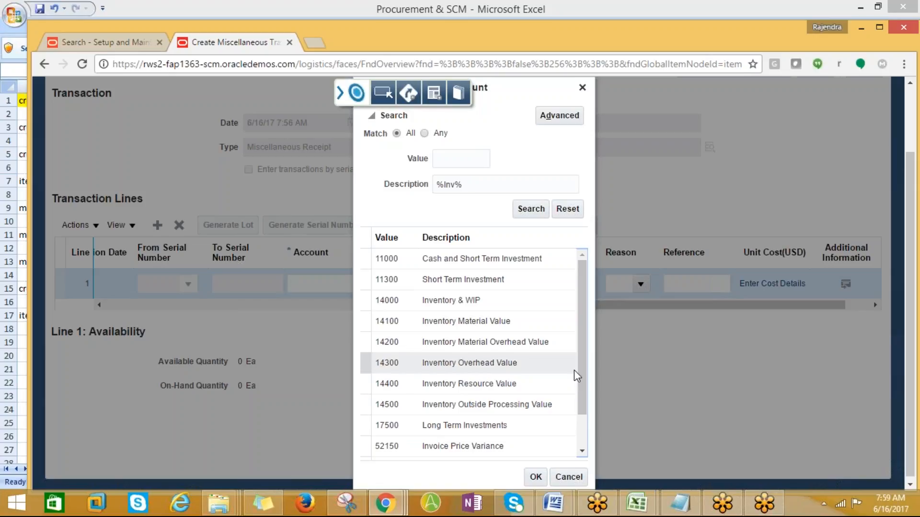
left_click_drag(585, 362, 588, 390)
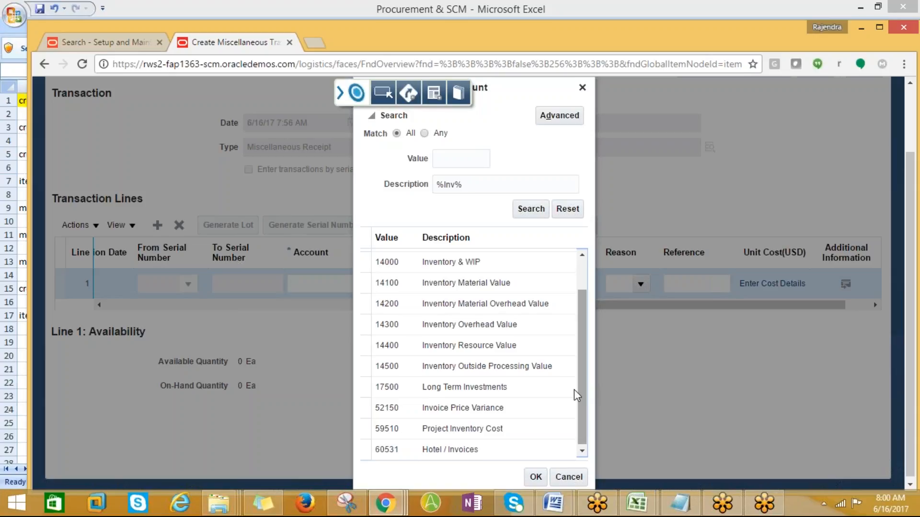
left_click_drag(580, 375, 584, 313)
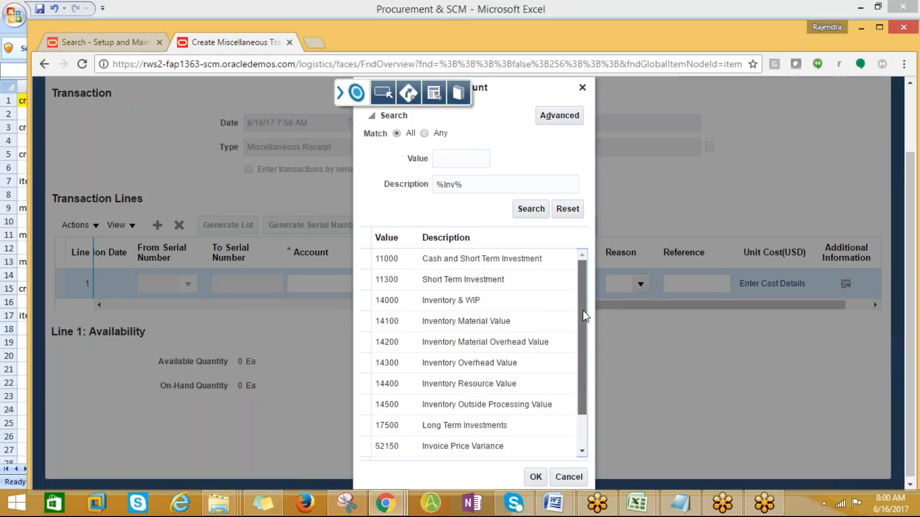
left_click(447, 320)
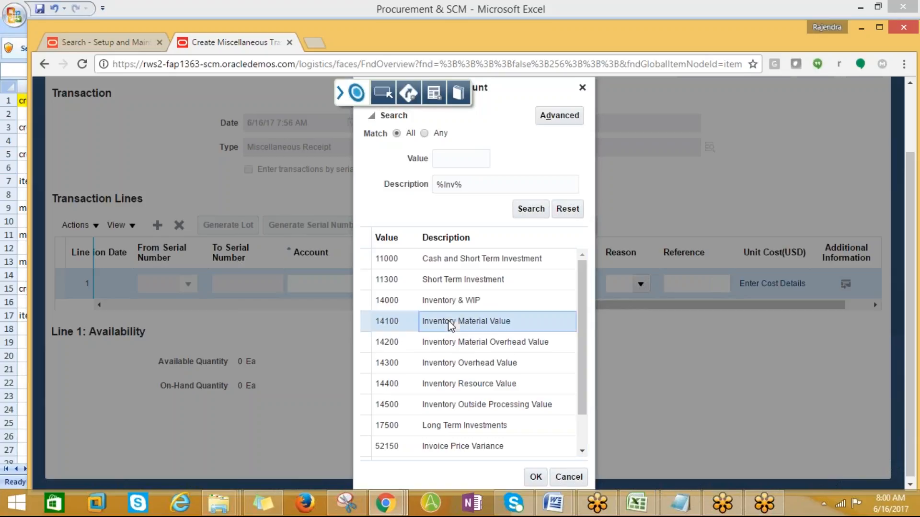
left_click(536, 476)
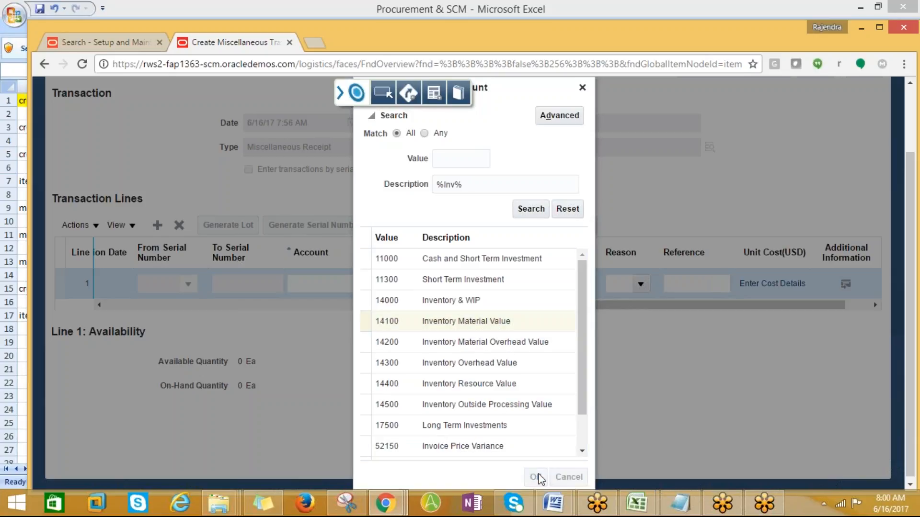
left_click(518, 400)
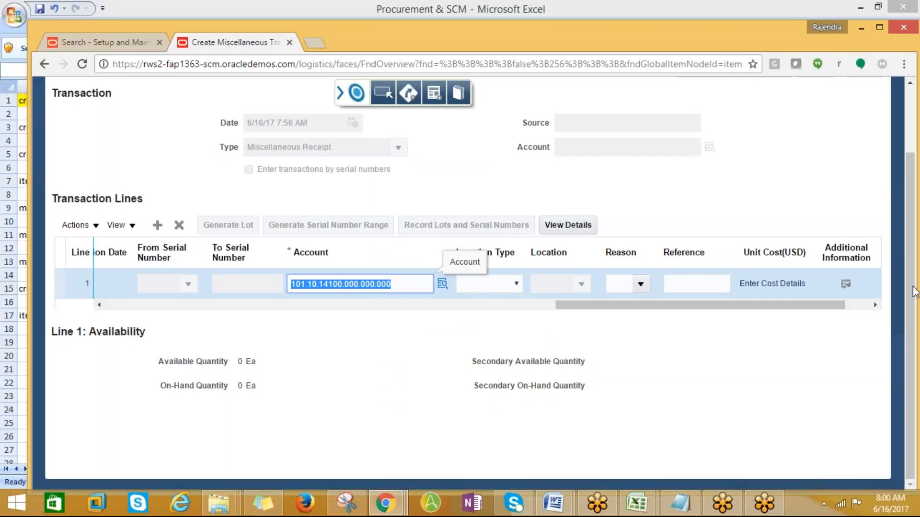
scroll(915, 286, "up", 3)
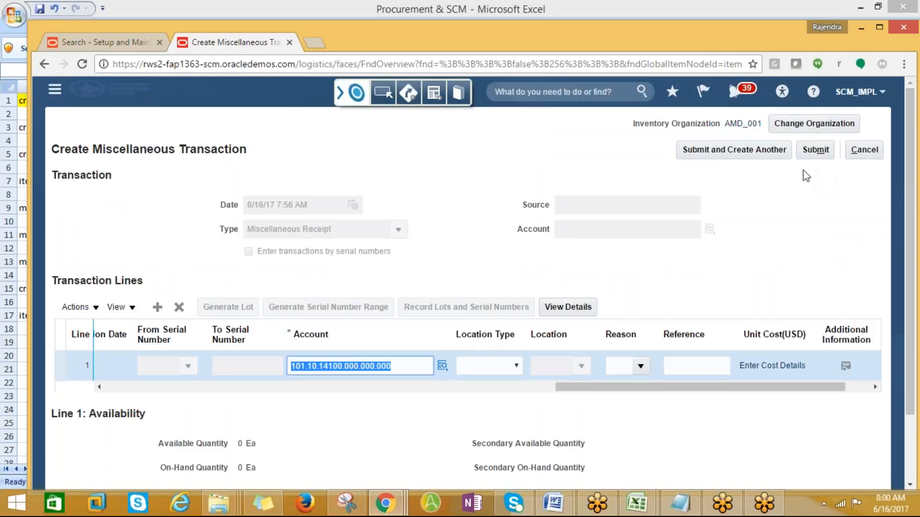
- Submit the receipt with Submit and Create Another and acknowledge the confirmation
left_click(696, 155)
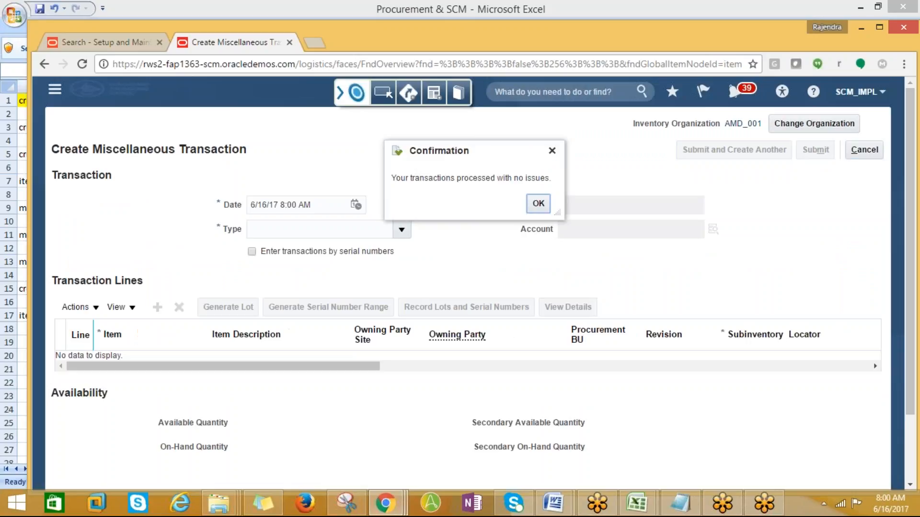
left_click(538, 206)
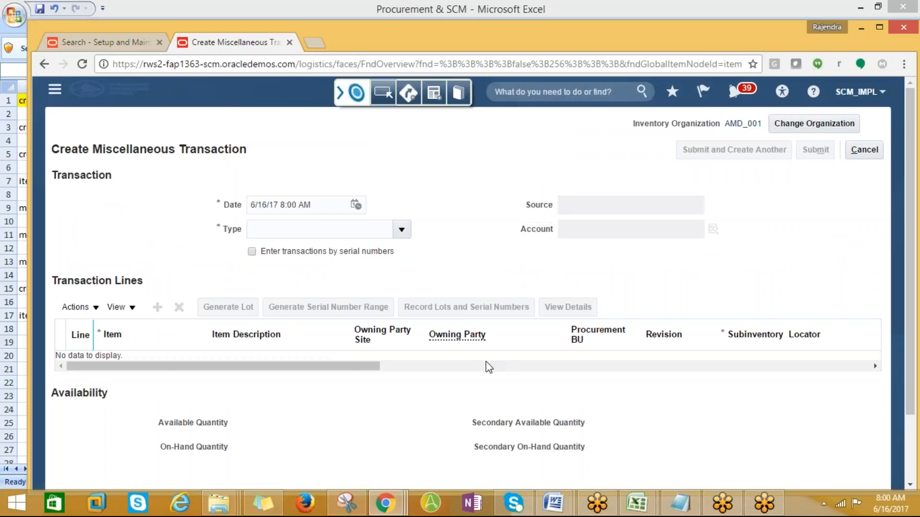
- Set the transaction type to Miscellaneous Receipt and add transaction line 1
left_click(402, 231)
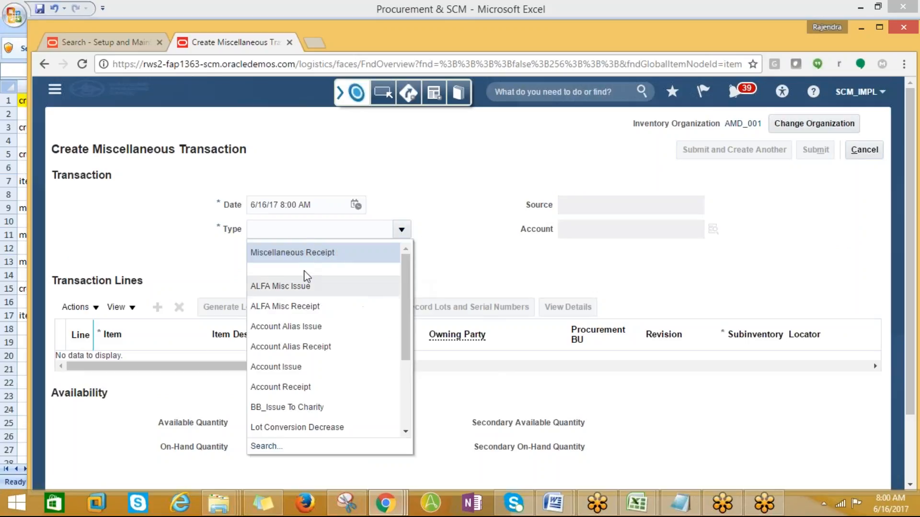
left_click(295, 253)
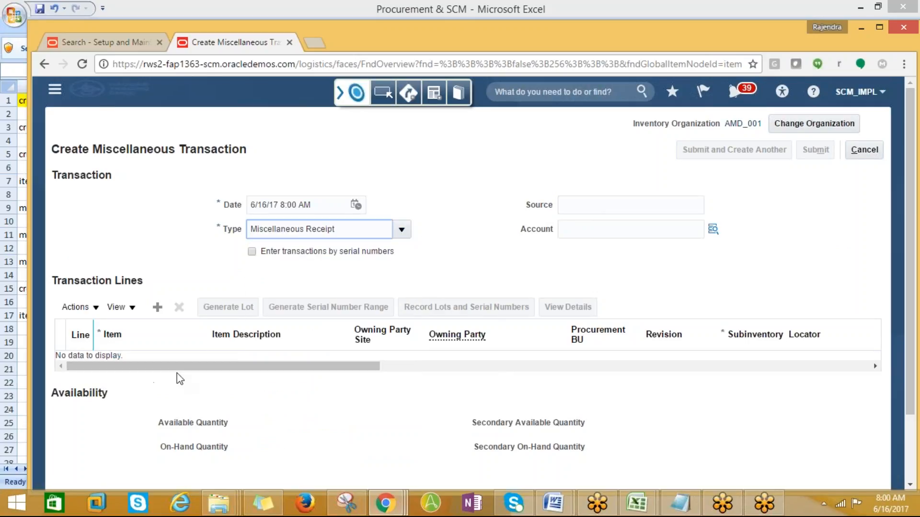
scroll(229, 365, "down", 1)
left_click(157, 239)
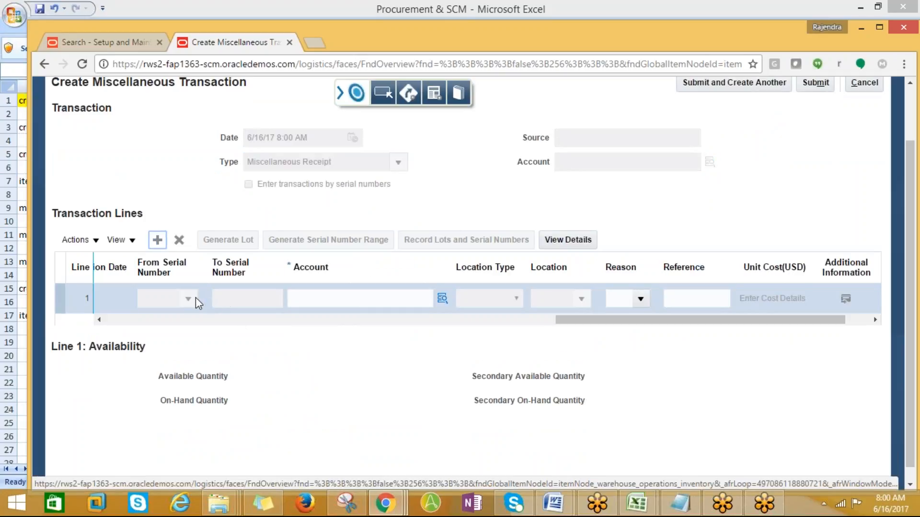
- Open the item search for line 1 with advanced options, scoped to Root Item Class
scroll(277, 358, "up", 2)
left_click_drag(565, 386, 63, 411)
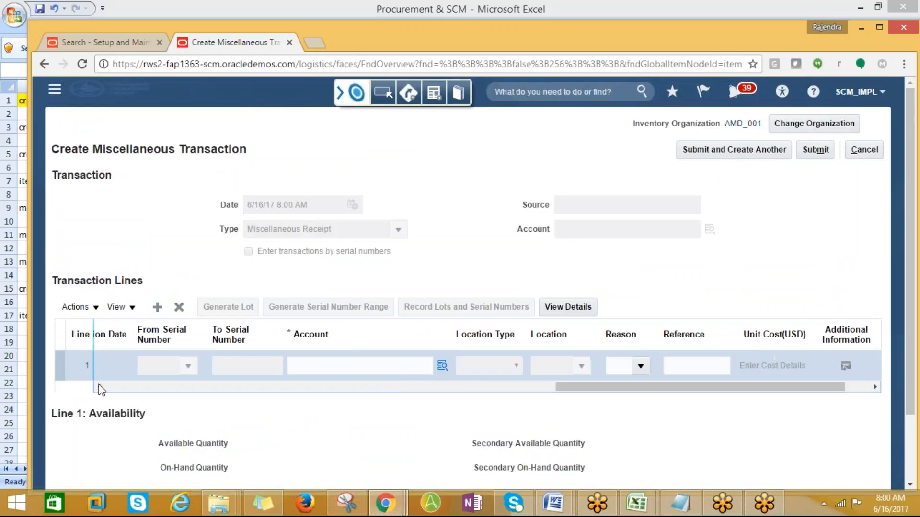
left_click_drag(577, 388, 96, 421)
left_click(185, 366)
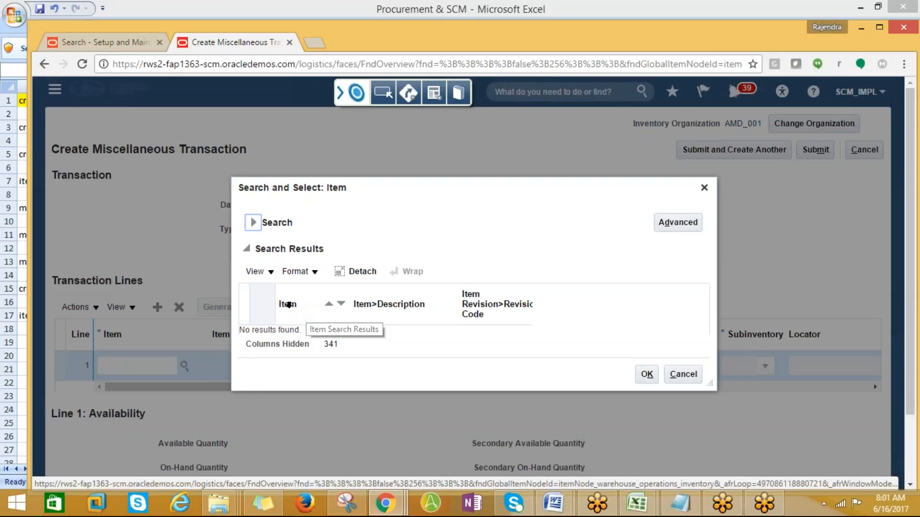
left_click(659, 226)
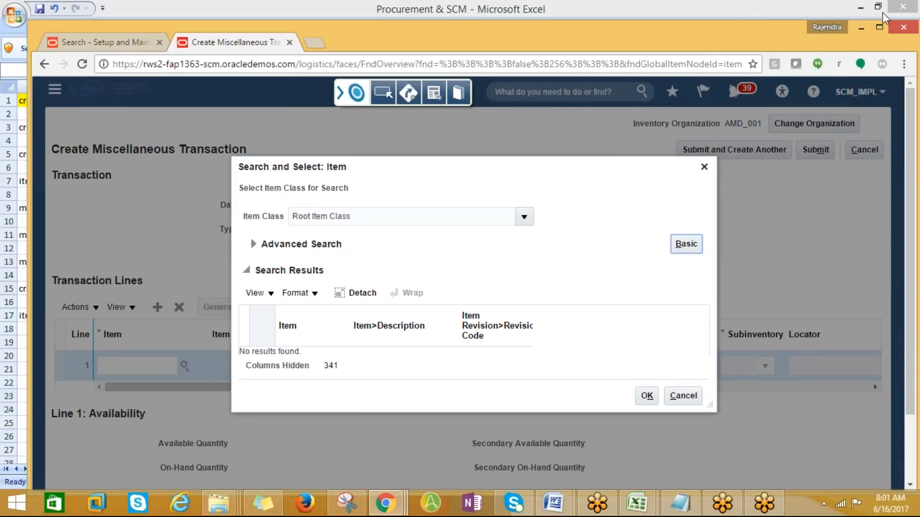
left_click(754, 19)
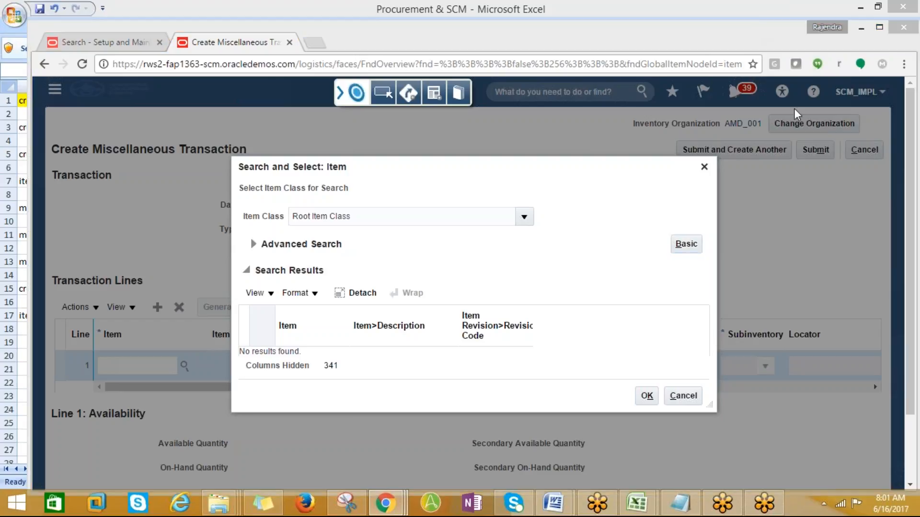
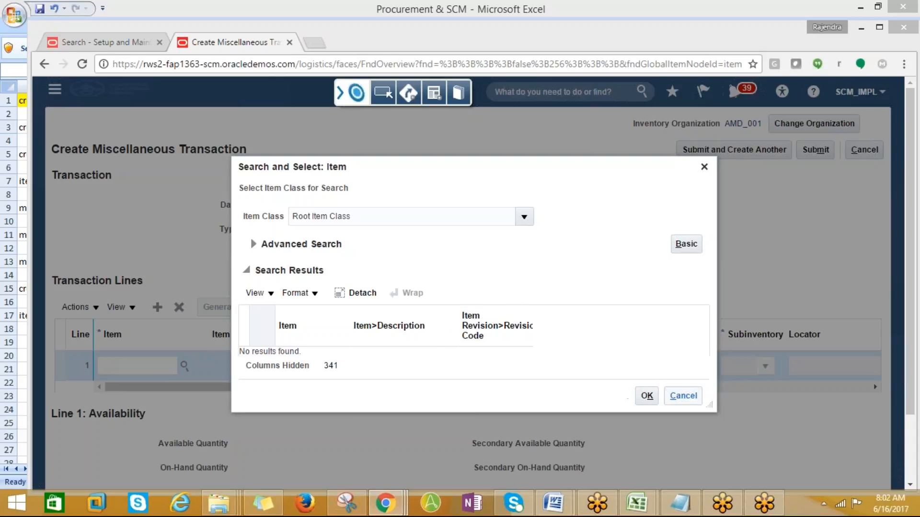
- Reopen the line 1 item search and try '%amd%', which returns a wildcard error
left_click(698, 396)
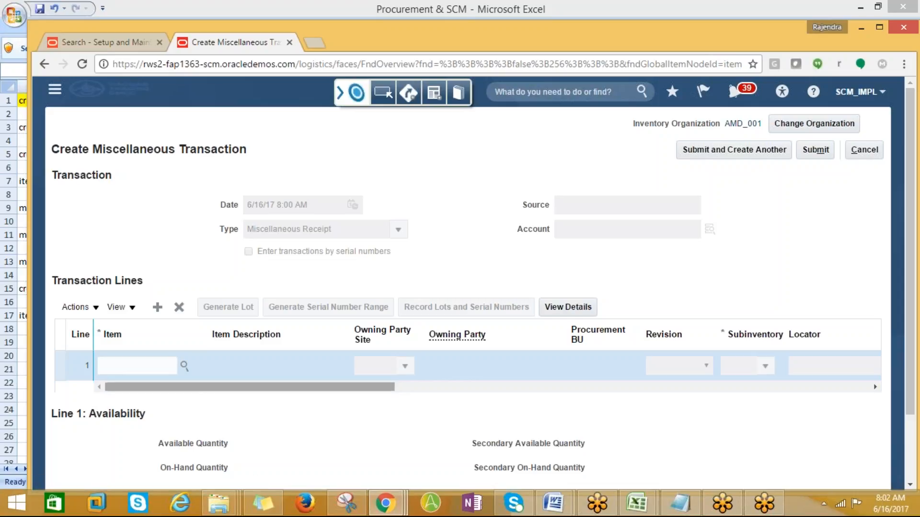
left_click(185, 366)
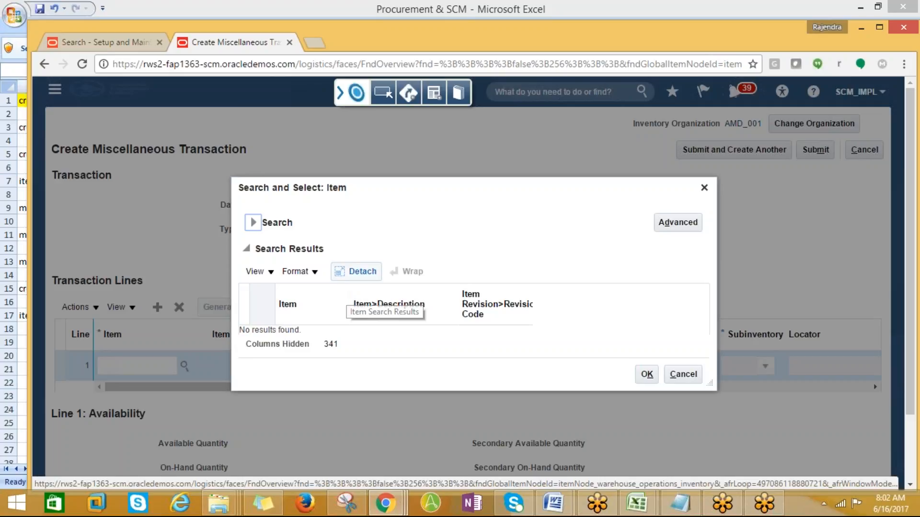
left_click(256, 230)
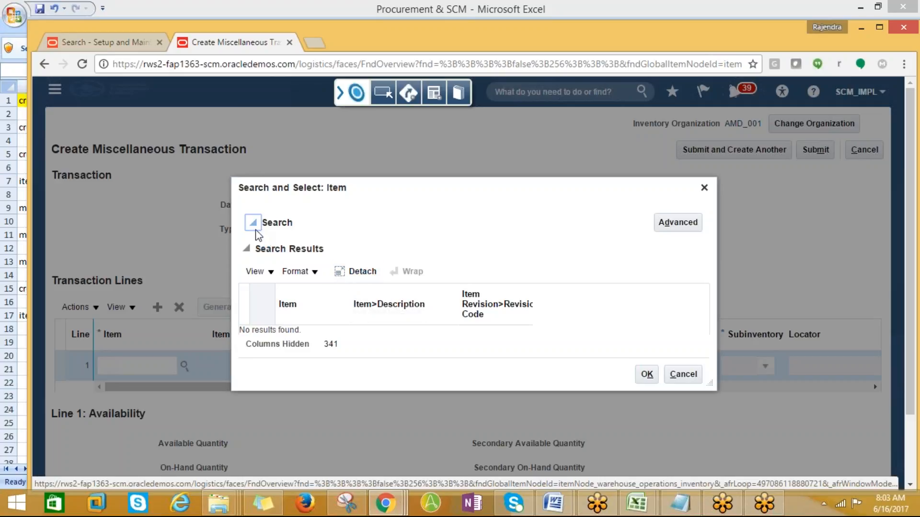
left_click(370, 211)
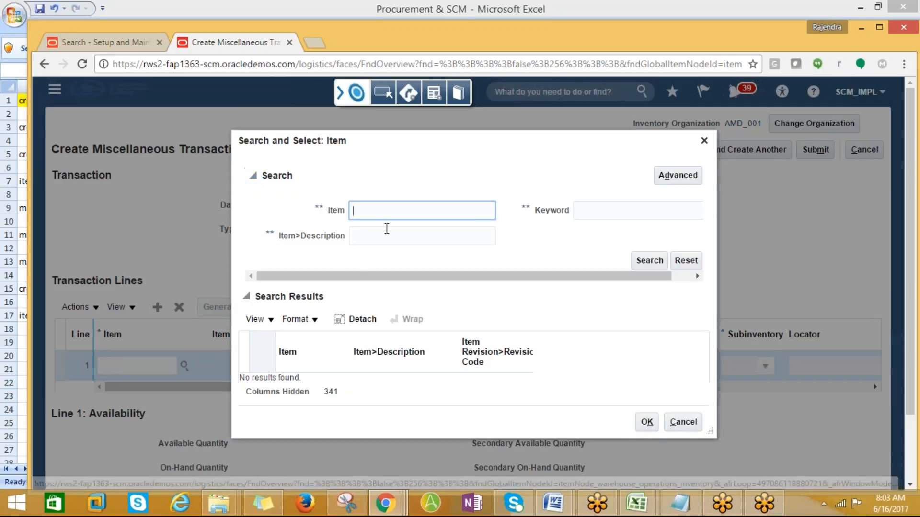
type("%am")
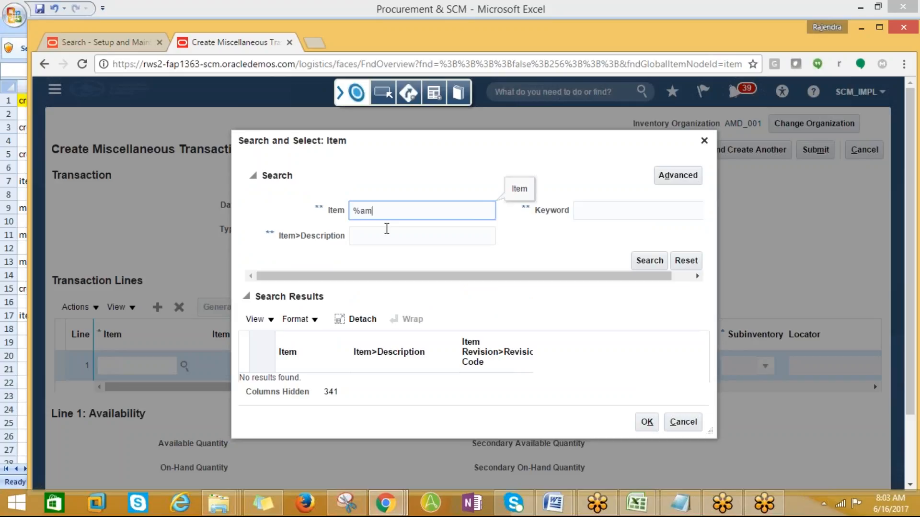
type("d%")
left_click(642, 260)
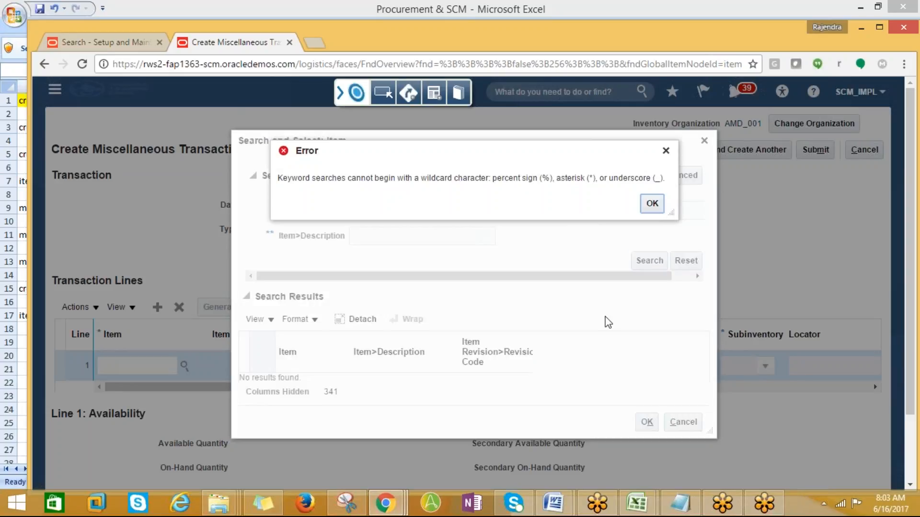
left_click(652, 203)
- Retry the item search with 'AMD%', again getting the wildcard error
triple_click(390, 211)
type("%AMD%")
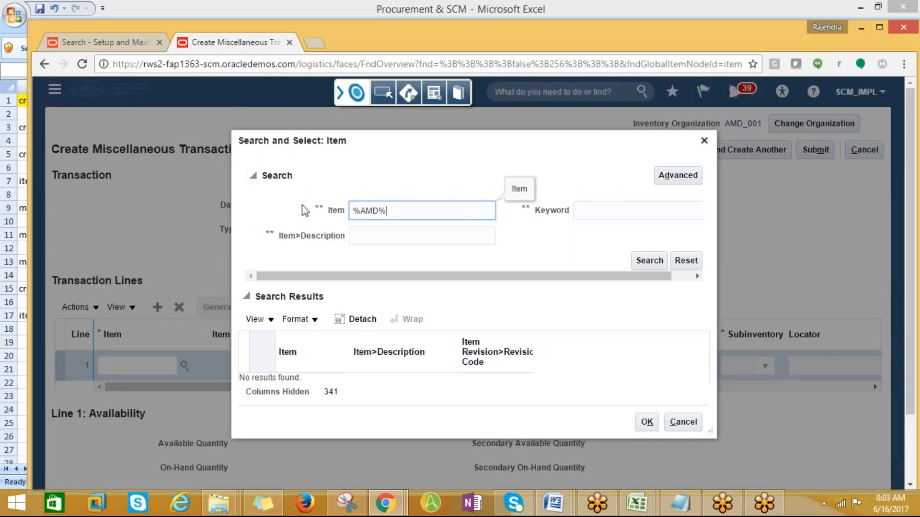
left_click(633, 263)
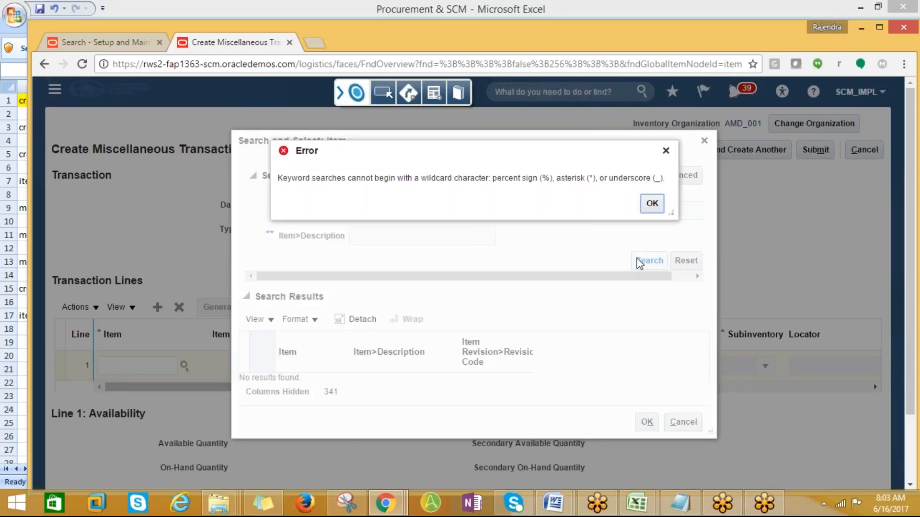
left_click(652, 203)
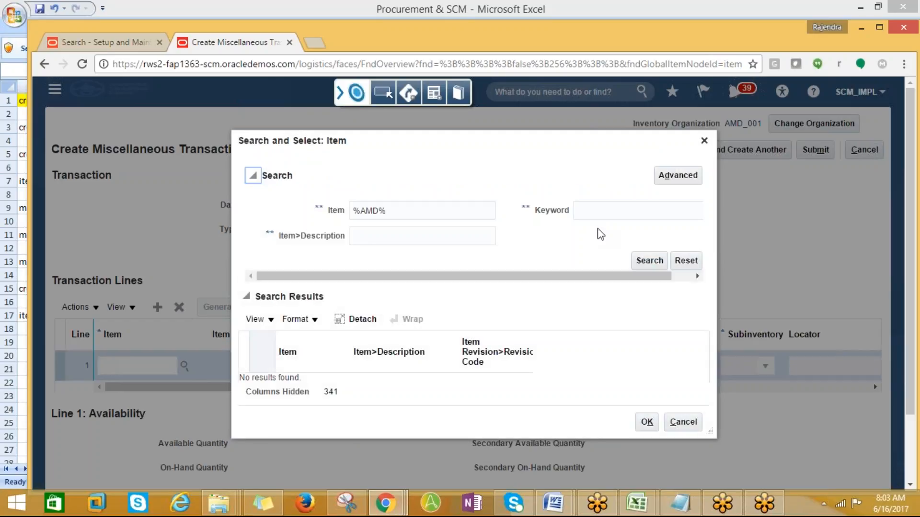
- Fix the search text, rerun the search and choose AMD_DESKTOP_001 for line 1
left_click(359, 210)
key("BackSpace")
left_click(642, 262)
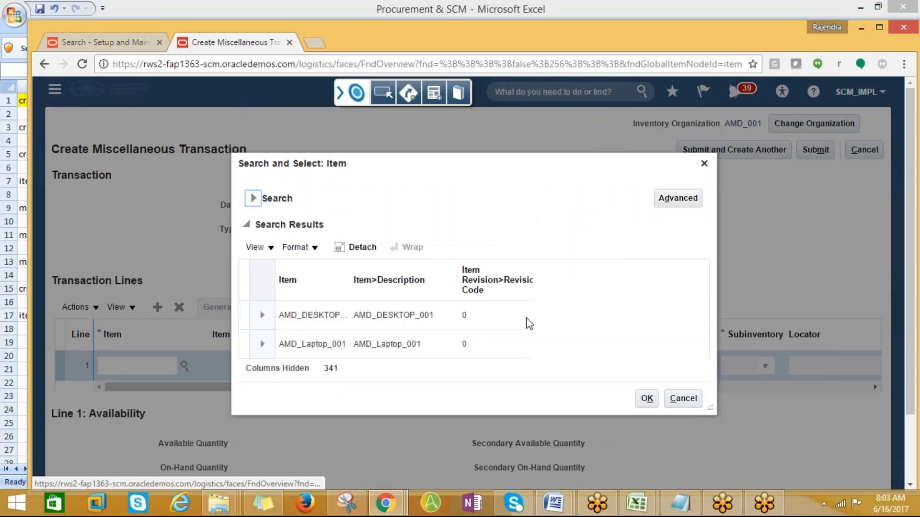
left_click(306, 320)
left_click(647, 398)
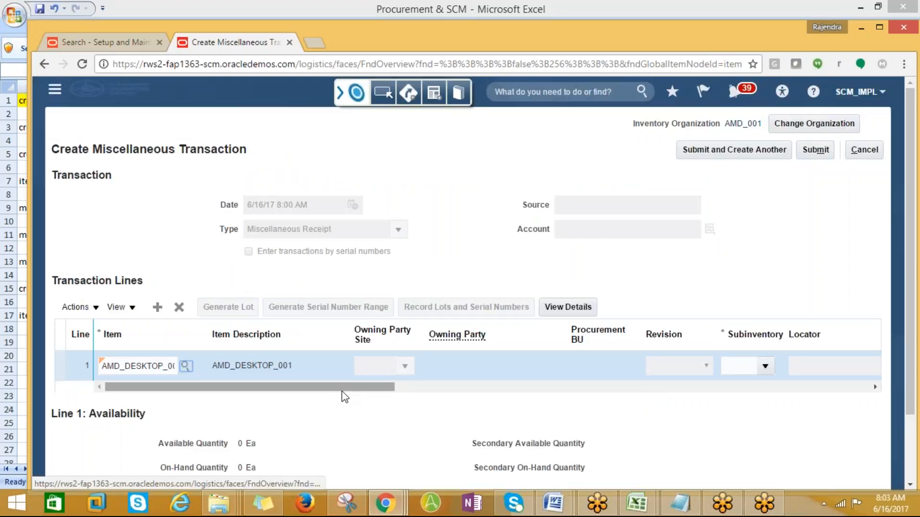
- Set line 1 to subinventory AMD001 with quantity 100
left_click_drag(341, 391, 417, 391)
left_click(539, 368)
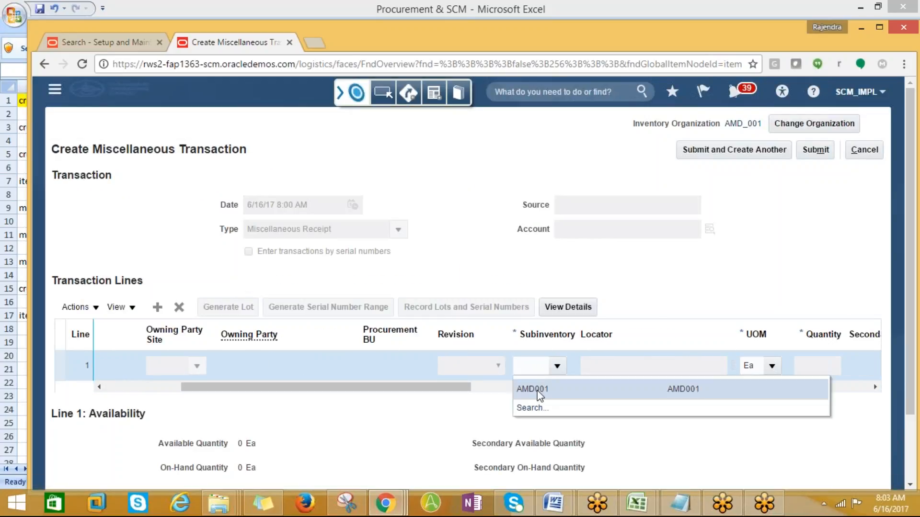
left_click(540, 393)
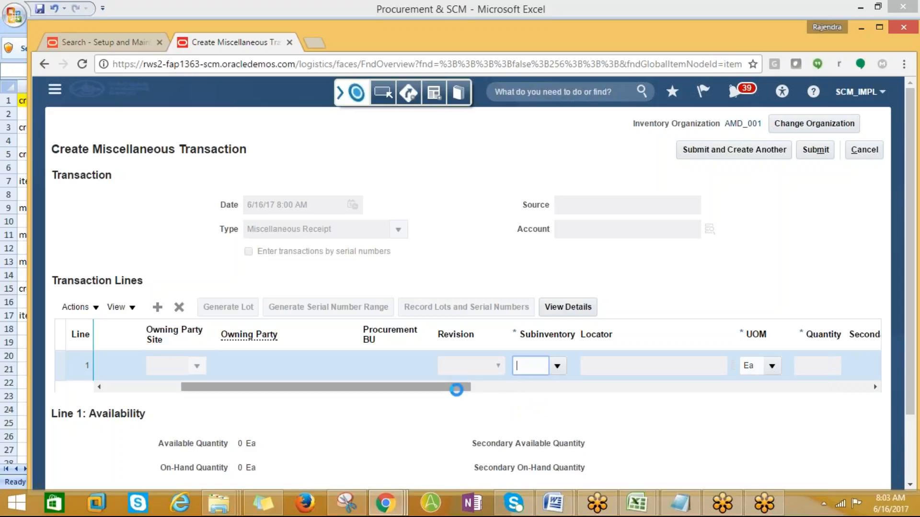
left_click_drag(454, 388, 557, 391)
left_click(536, 364)
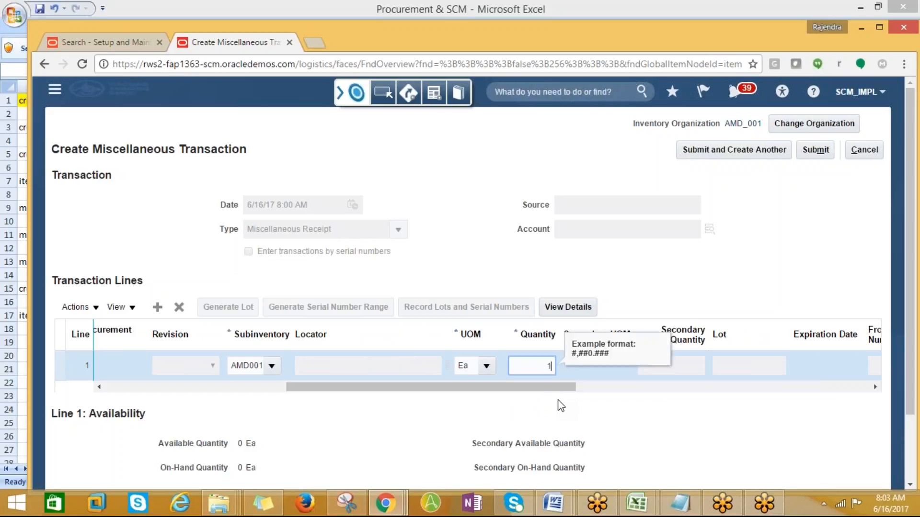
type("100")
left_click_drag(558, 393, 720, 382)
- Charge the line to account 101.10.14100.000.000.000 (Inventory Material Value) and submit the receipt
left_click(765, 367)
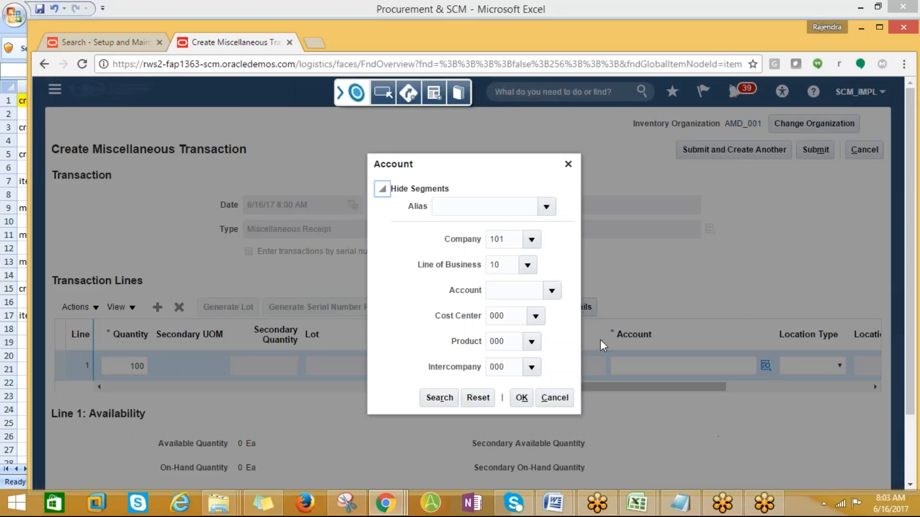
left_click(551, 291)
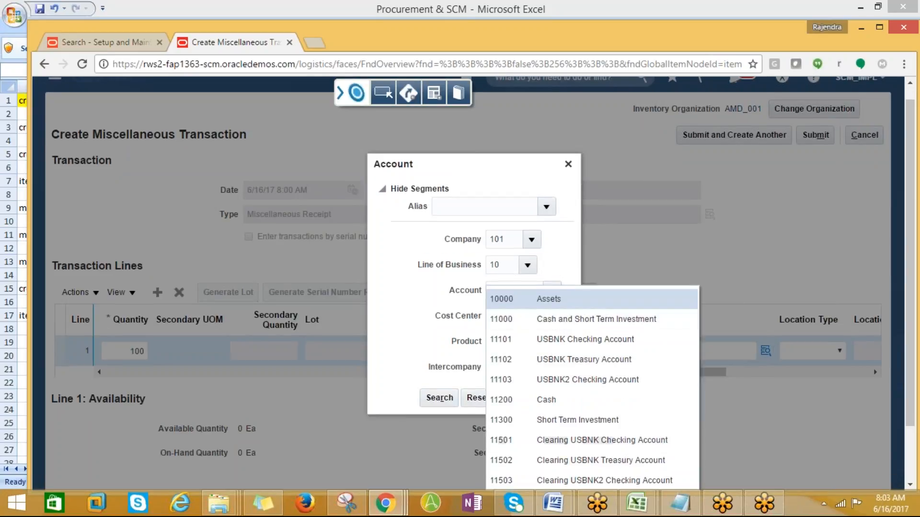
scroll(575, 427, "down", 2)
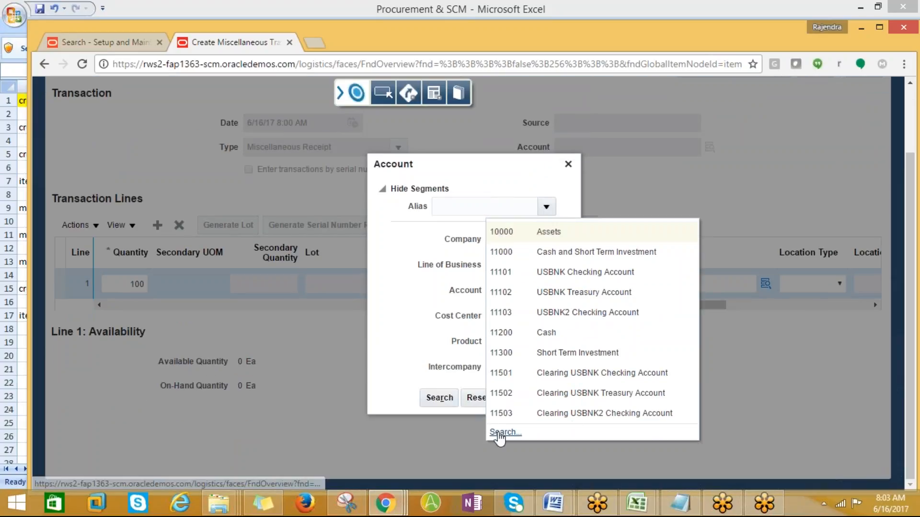
left_click(497, 432)
left_click(443, 282)
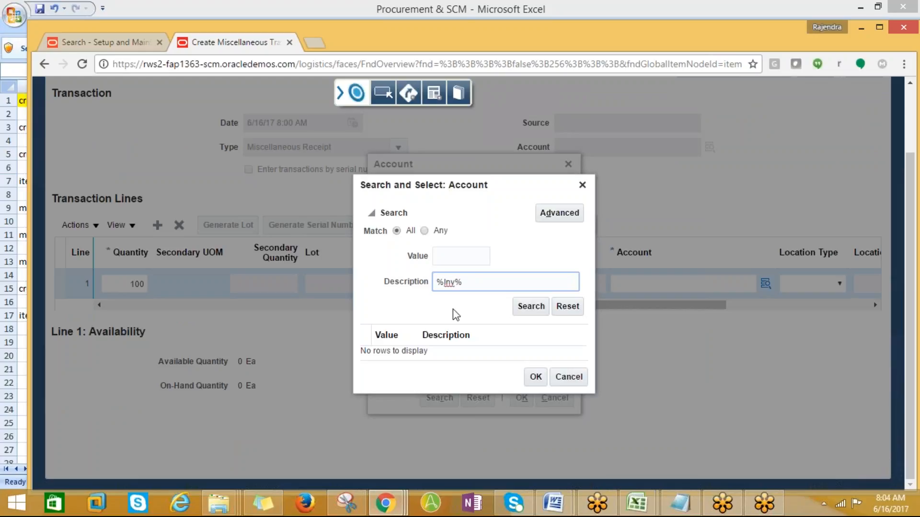
left_click(531, 309)
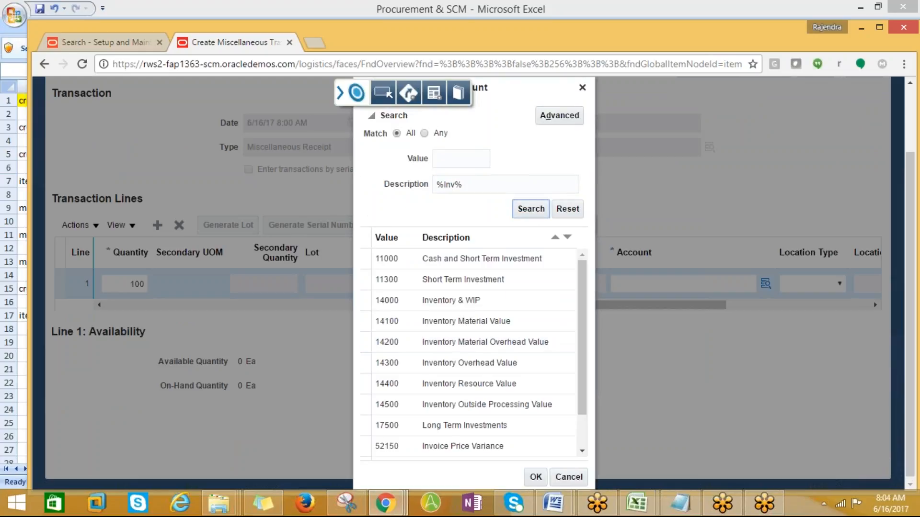
left_click(468, 325)
left_click(535, 480)
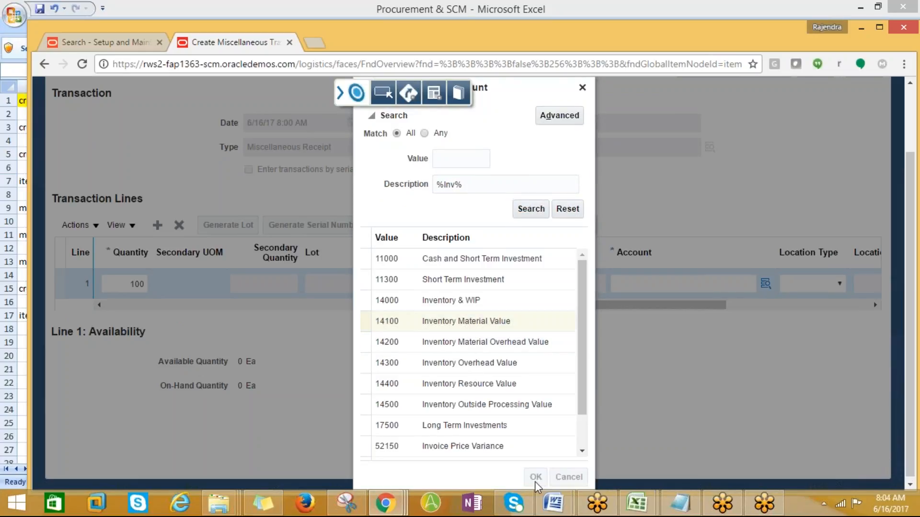
left_click(524, 403)
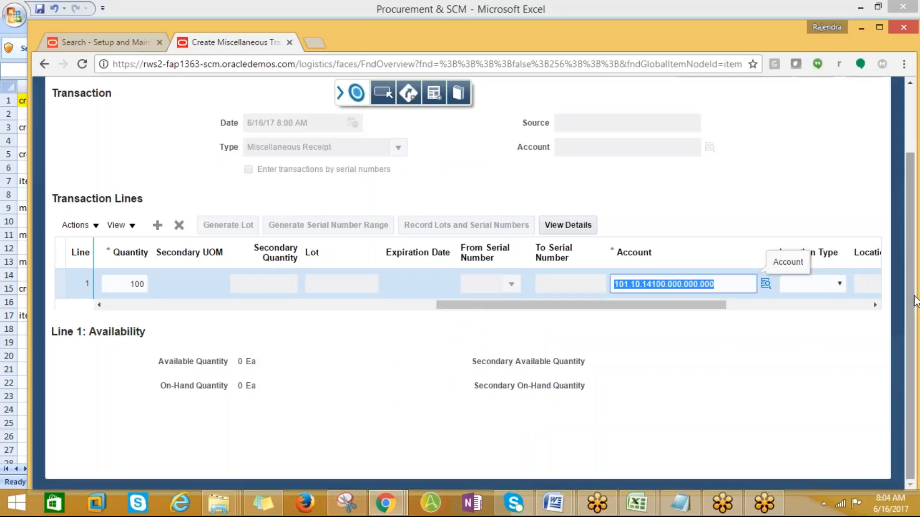
scroll(914, 297, "up", 2)
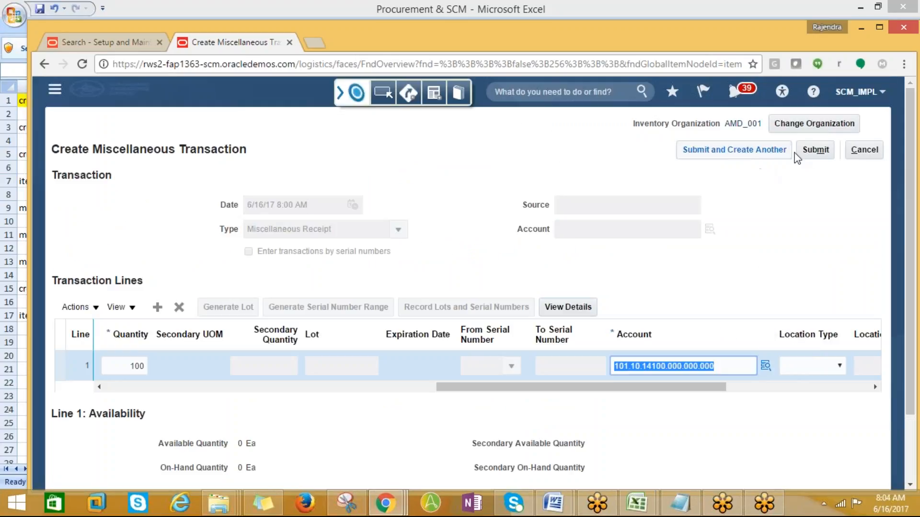
left_click(815, 152)
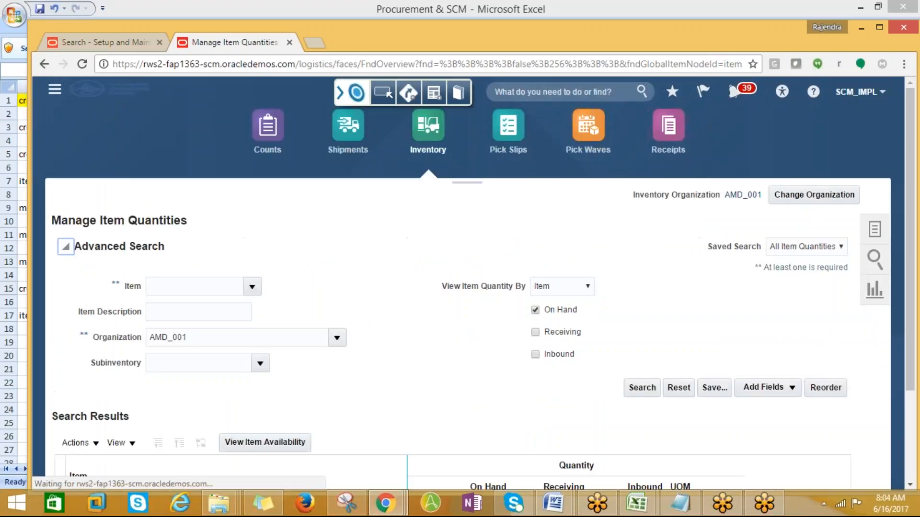
- Acknowledge the submission and mark the create miscellaneous transactions note yellow in Excel
left_click(535, 204)
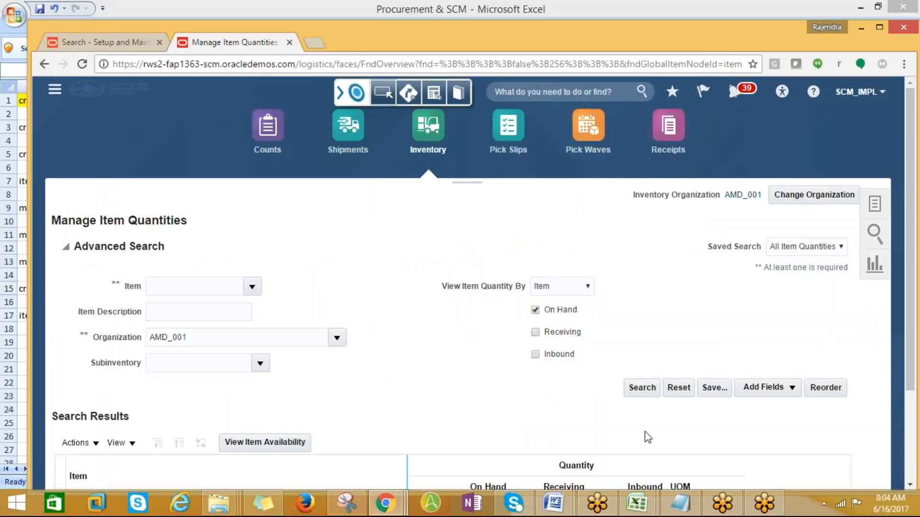
mouse_move(636, 503)
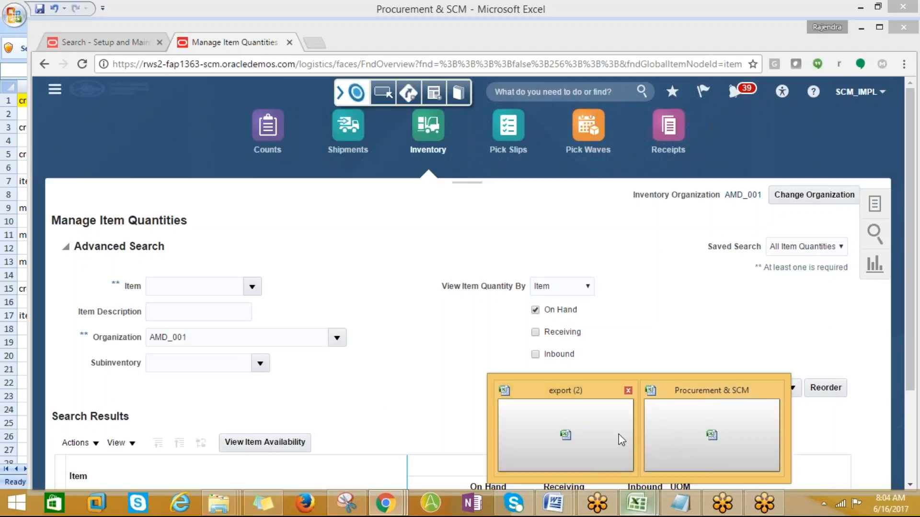
left_click(683, 434)
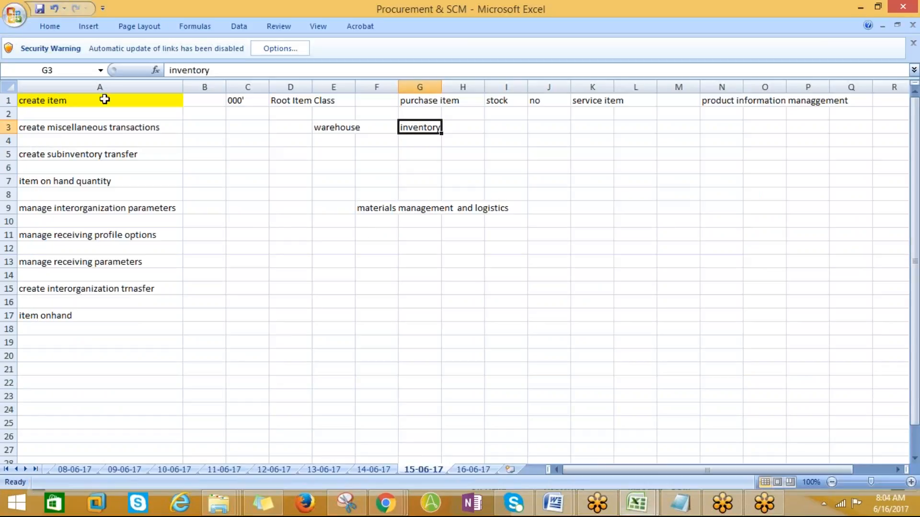
left_click(47, 123)
left_click(50, 26)
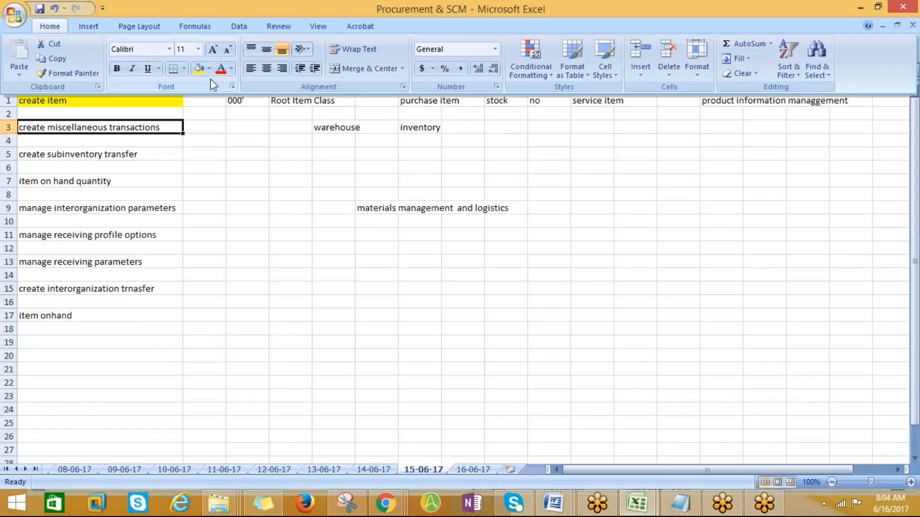
left_click(209, 68)
left_click(232, 169)
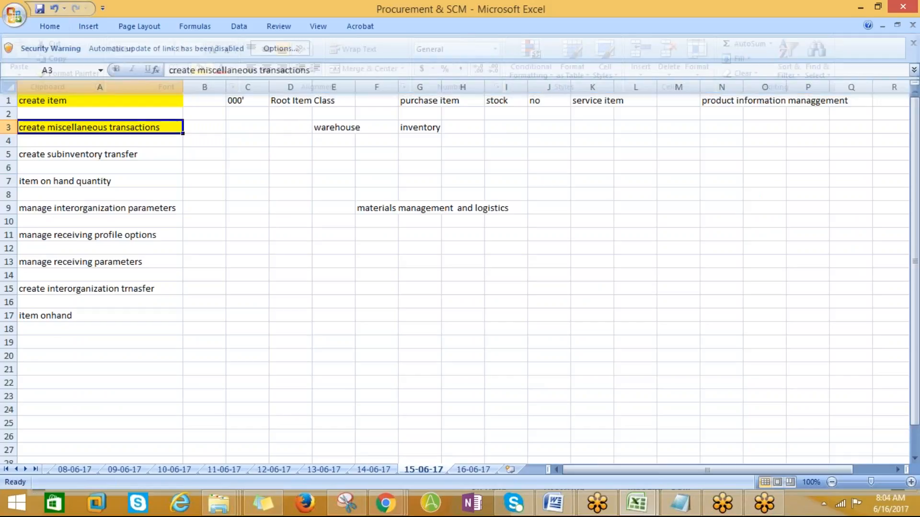
left_click(89, 159)
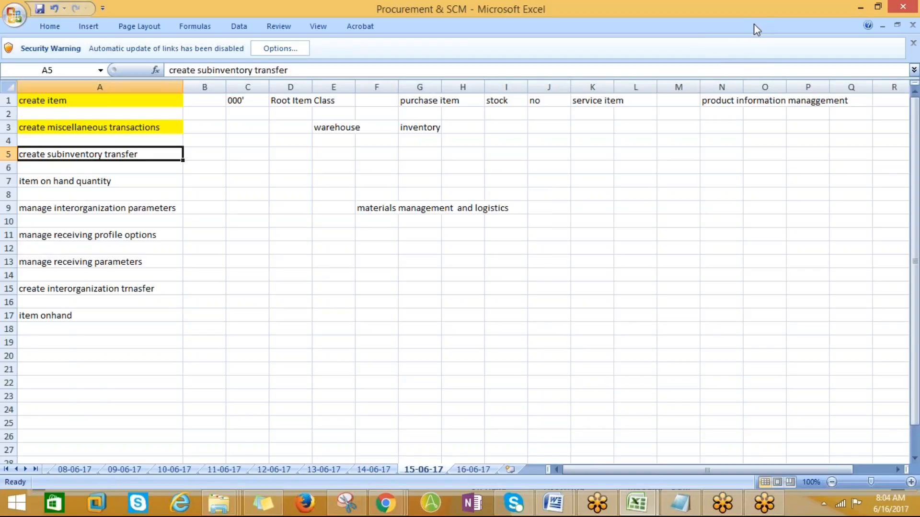
- Return to the Manage Item Quantities page and open its inventory task list
left_click(385, 503)
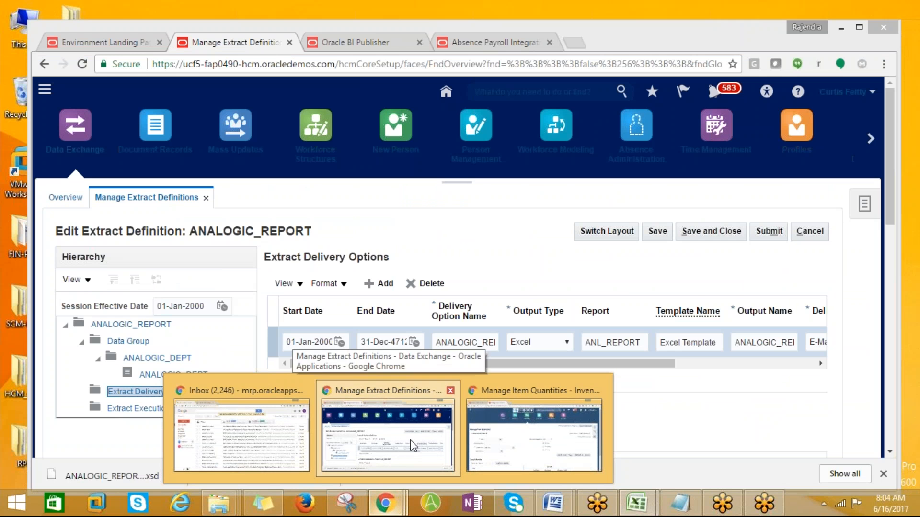
left_click(414, 444)
left_click(401, 501)
left_click(523, 431)
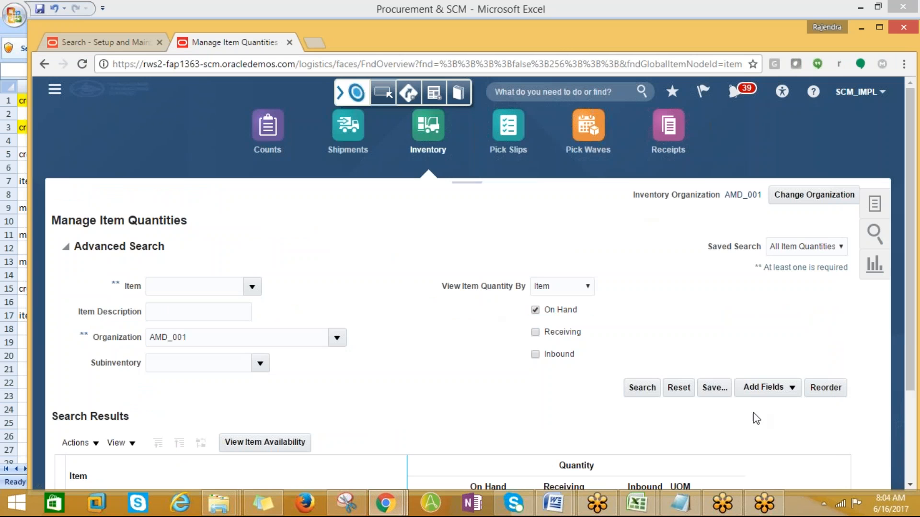
left_click(712, 509)
key("alt+Tab")
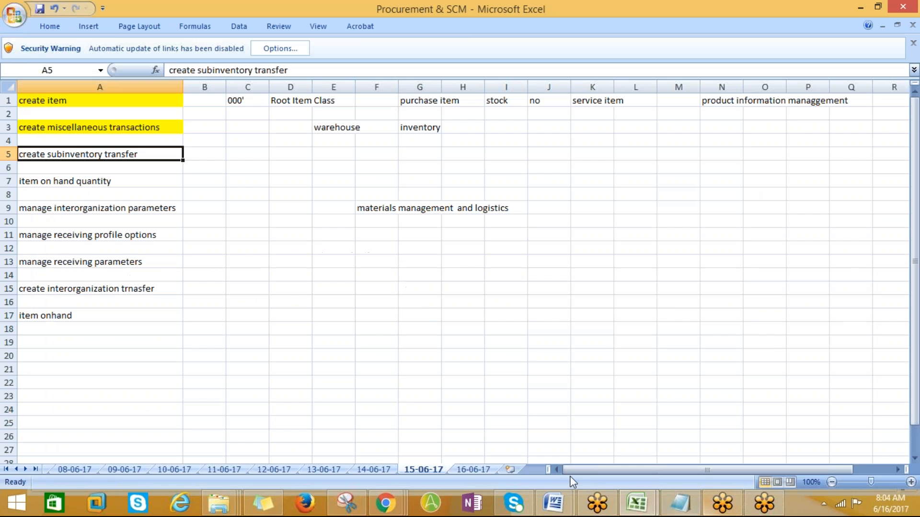
key("alt+Tab")
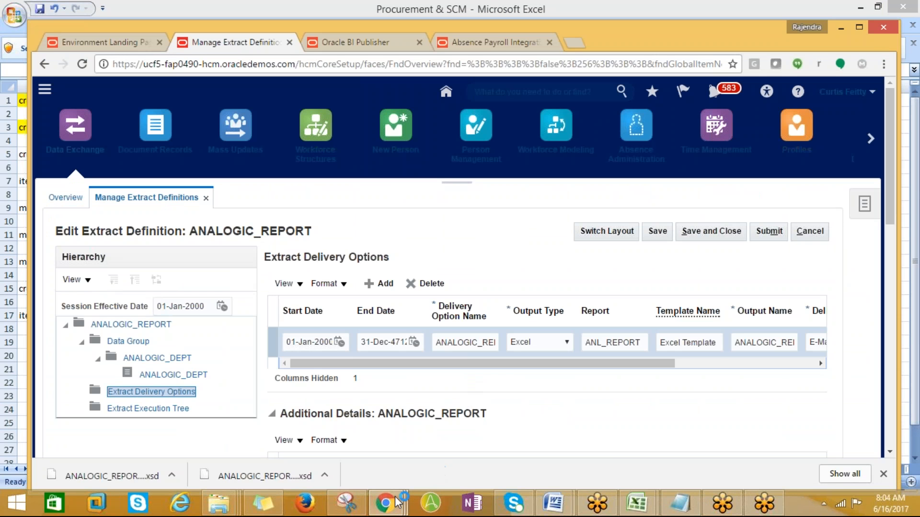
mouse_move(383, 503)
left_click(489, 433)
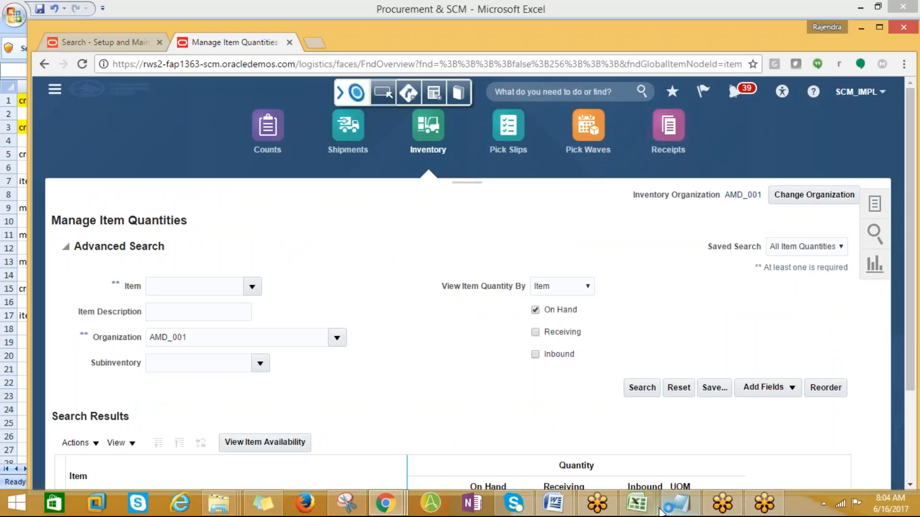
mouse_move(637, 503)
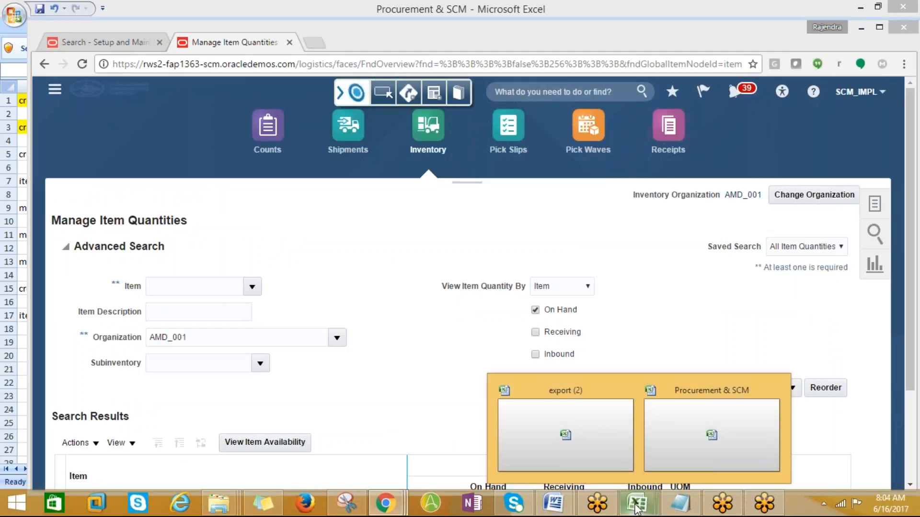
left_click(670, 452)
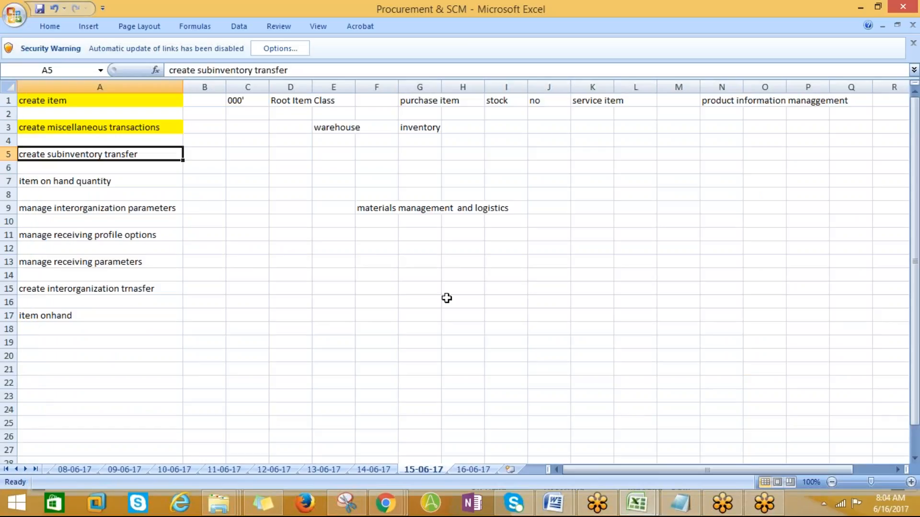
key("alt+Tab")
left_click(874, 204)
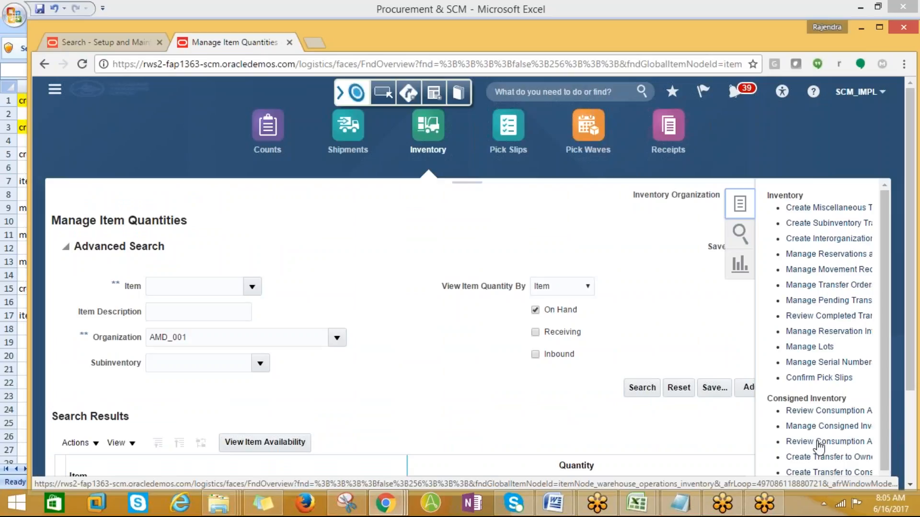
- Start a new transfer of type Subinventory Transfer and add an empty line 1
left_click(819, 224)
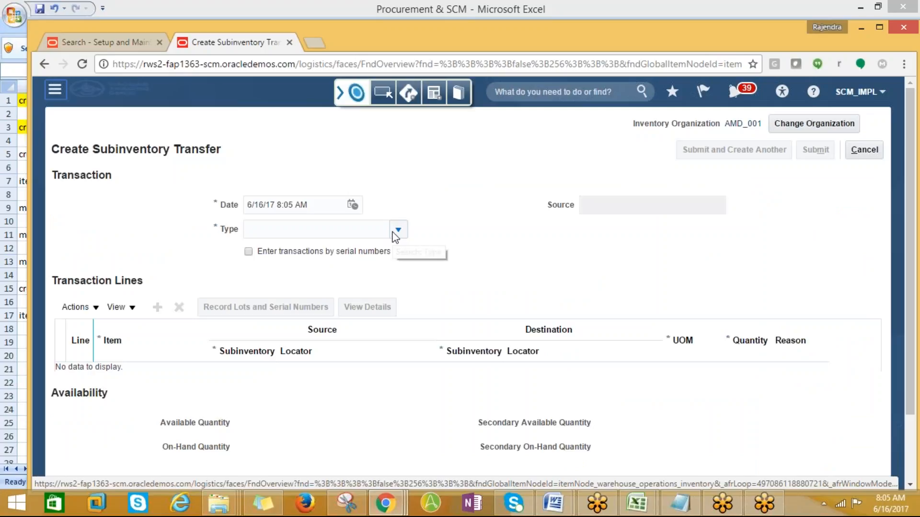
left_click(395, 233)
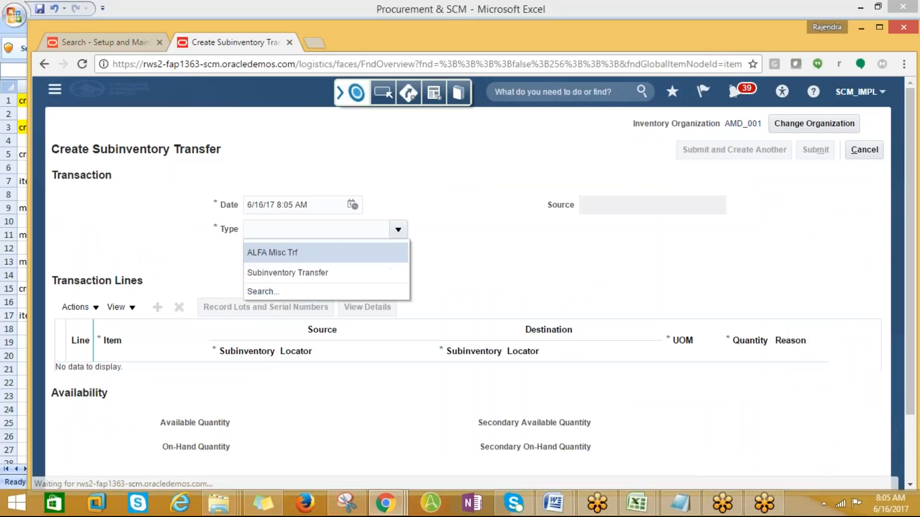
left_click(259, 272)
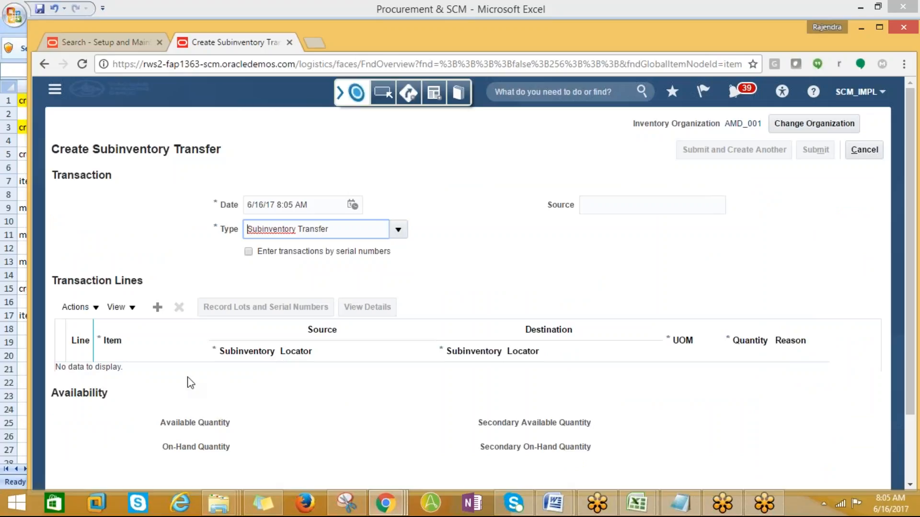
left_click(157, 307)
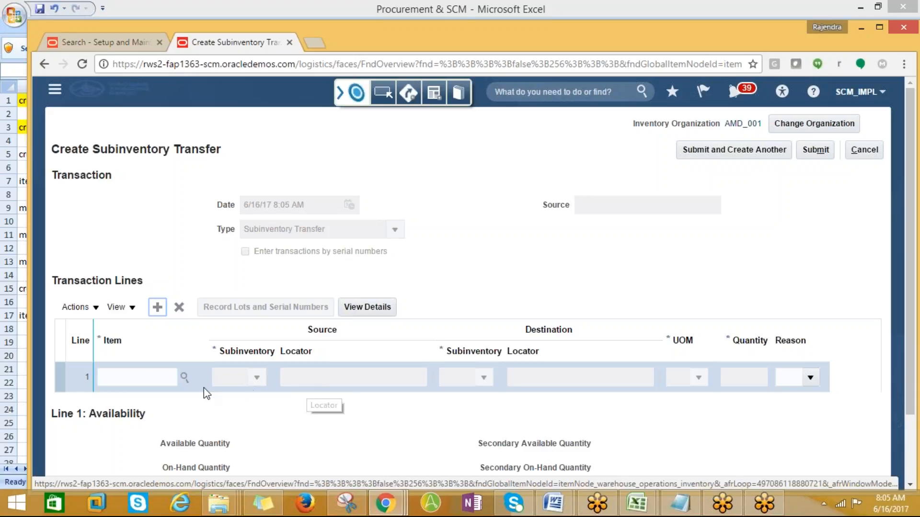
- Set line 1 to item AMD_Laptop_001 from source subinventory AMD001
left_click(187, 379)
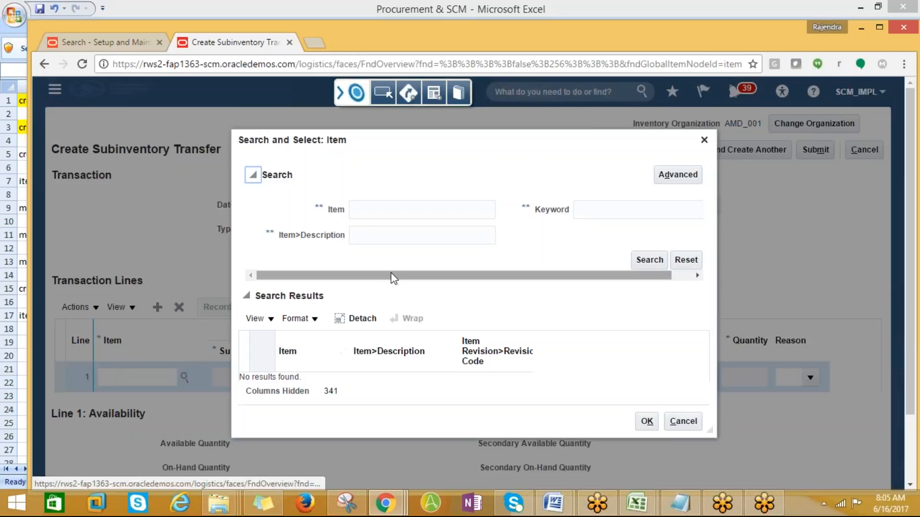
left_click(359, 210)
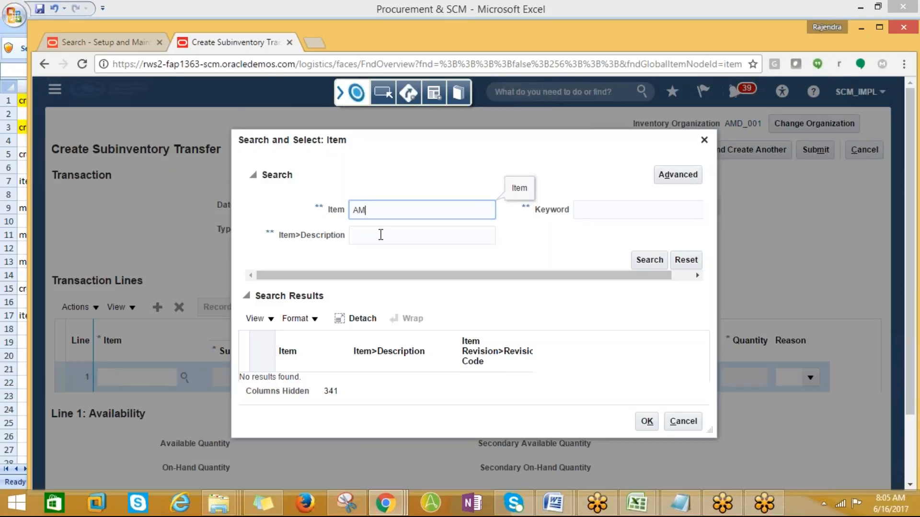
left_click(650, 261)
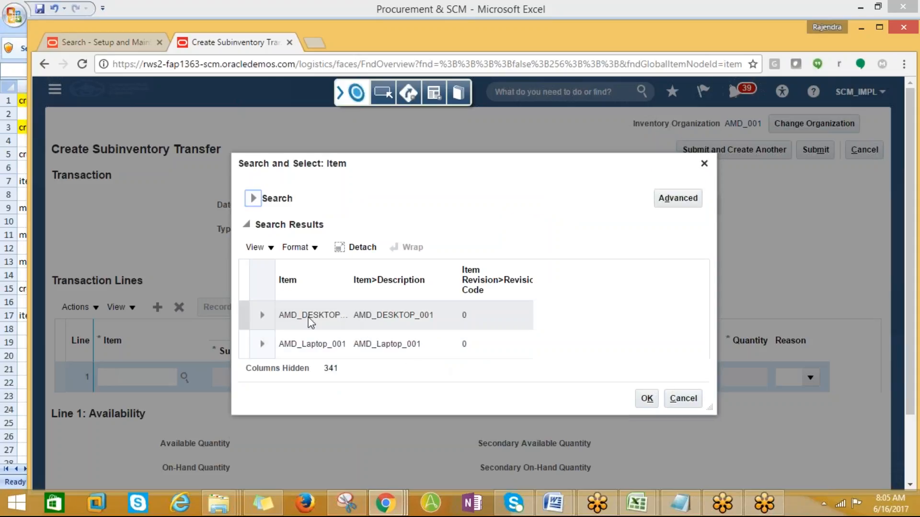
left_click(333, 345)
left_click(647, 399)
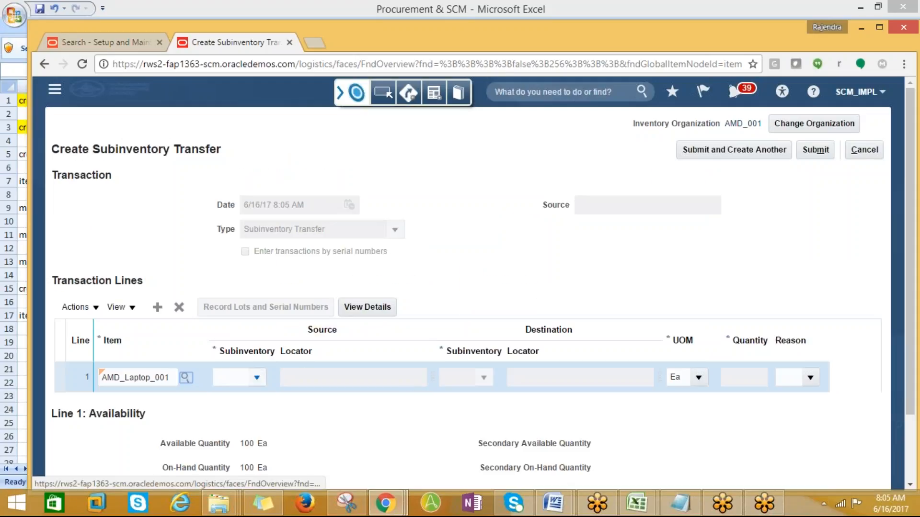
left_click(239, 377)
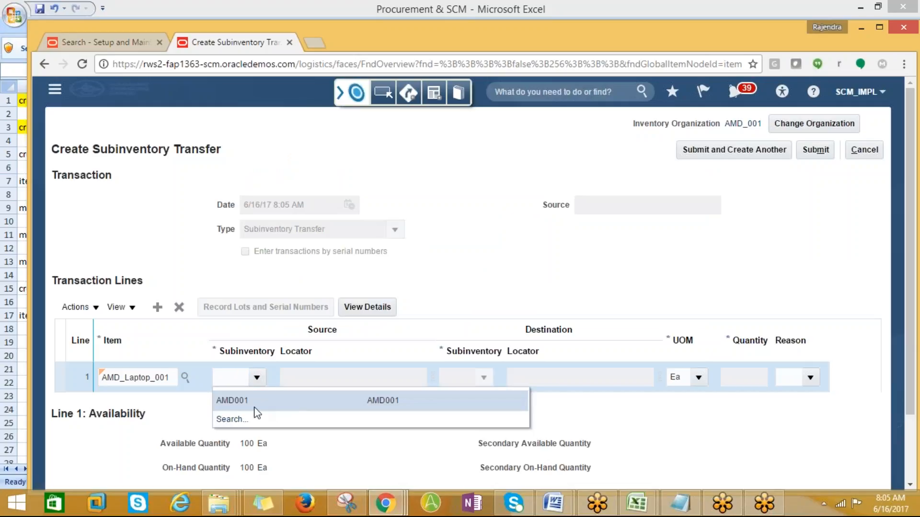
left_click(254, 407)
- Search destination subinventories with 'AMD%', close the search unchosen, and cancel the transfer
left_click(485, 379)
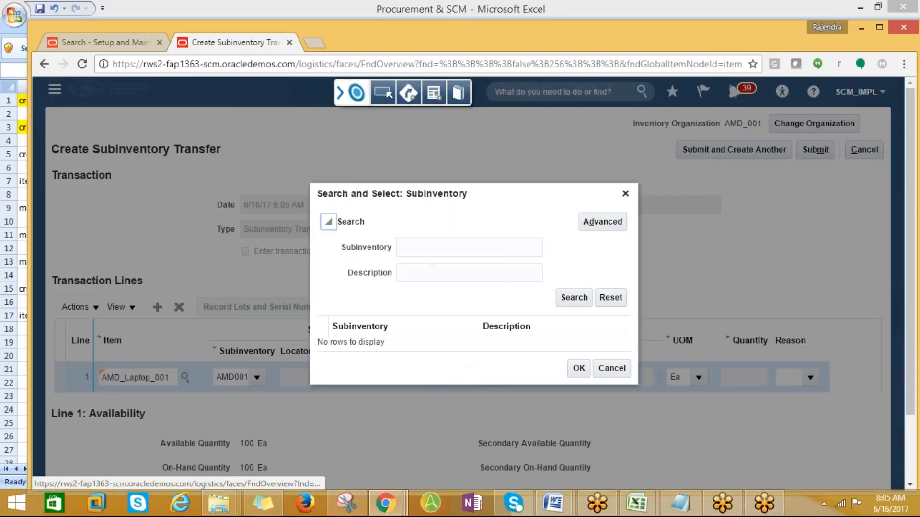
left_click(419, 249)
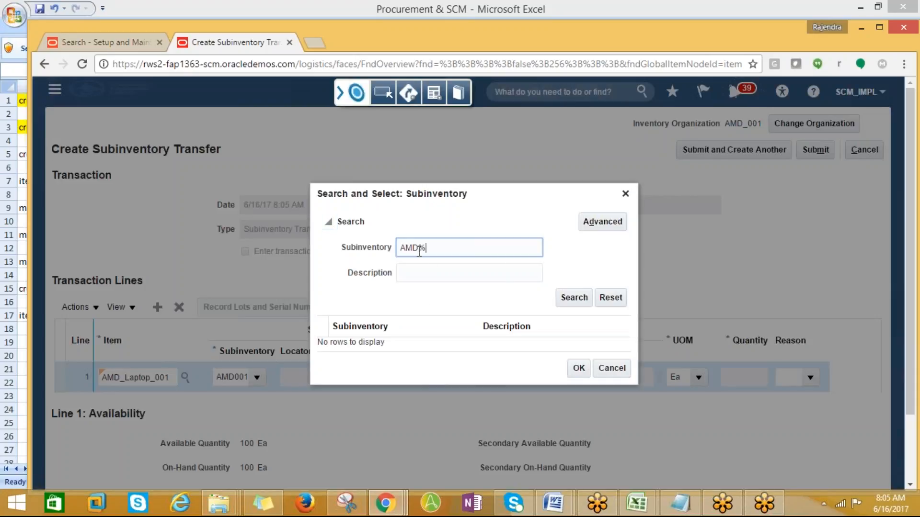
type("AMD%")
left_click(568, 299)
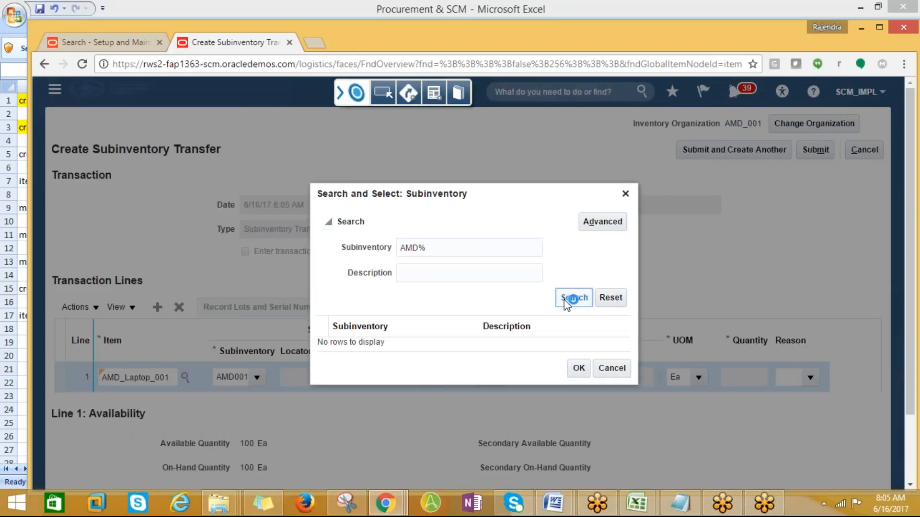
left_click(567, 302)
left_click(612, 368)
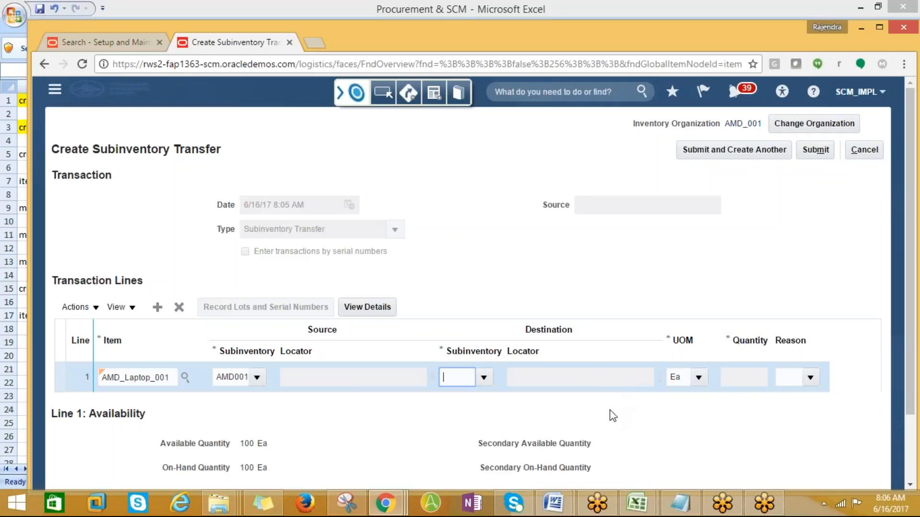
left_click(863, 150)
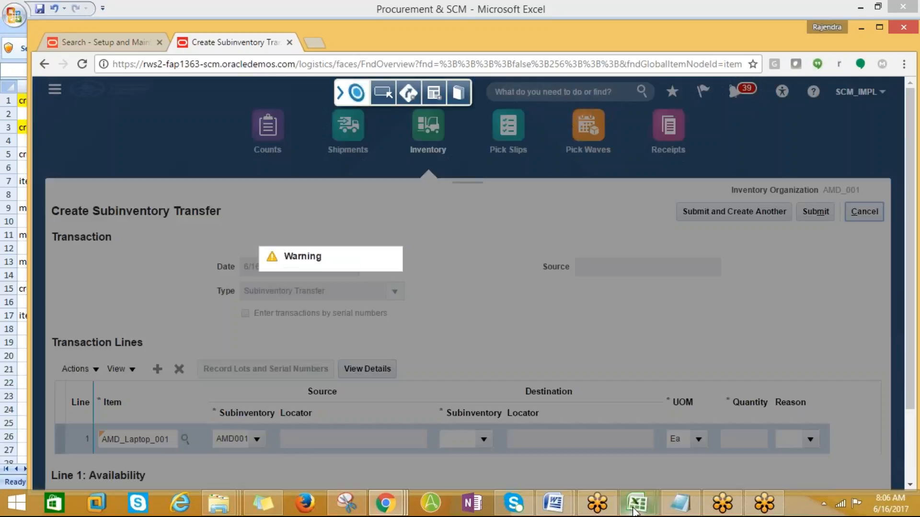
- Copy the Manage Subinventories and Locators note from the 14-06-17 sheet in Excel
mouse_move(637, 504)
left_click(691, 430)
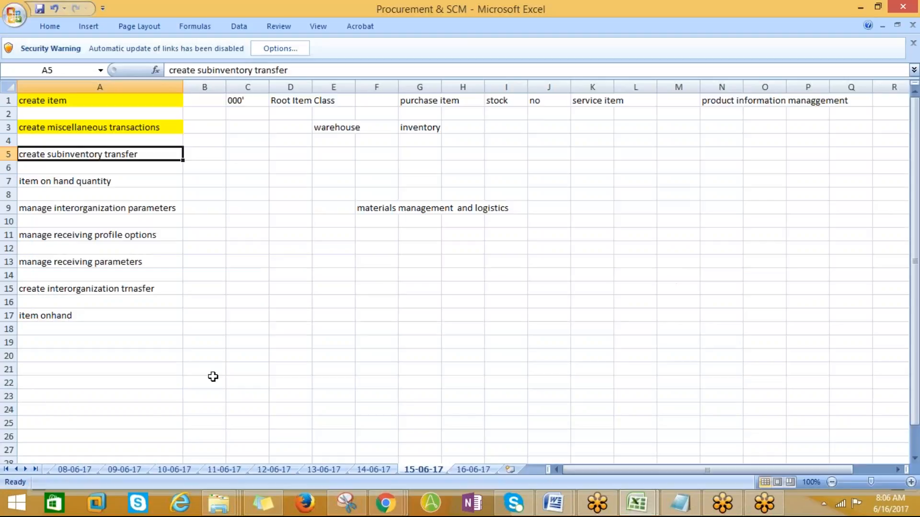
left_click(373, 469)
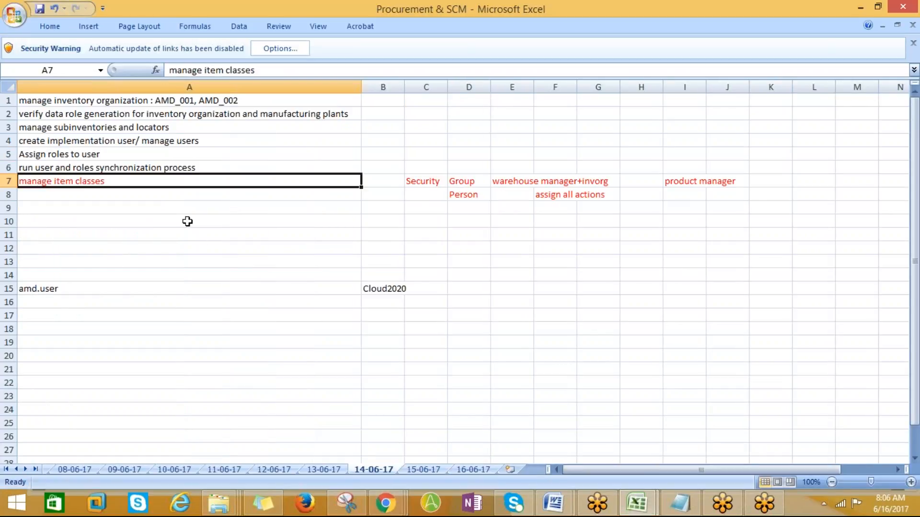
left_click(116, 130)
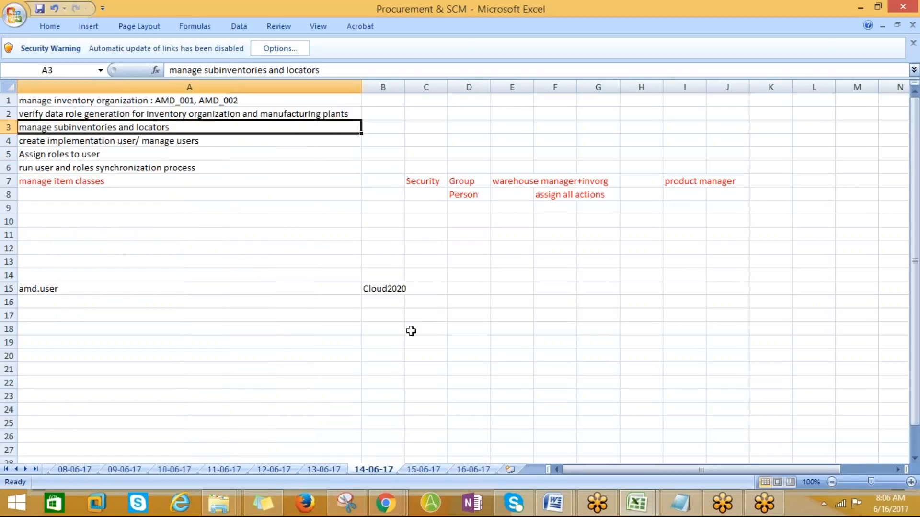
key("ctrl+c")
key("alt+Tab")
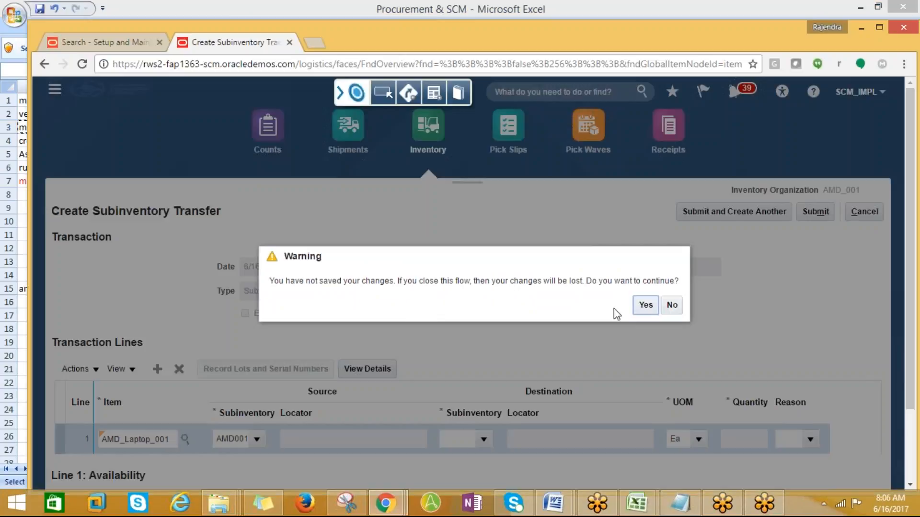
- Discard the unsaved transfer and go to Setup and Maintenance
left_click(645, 305)
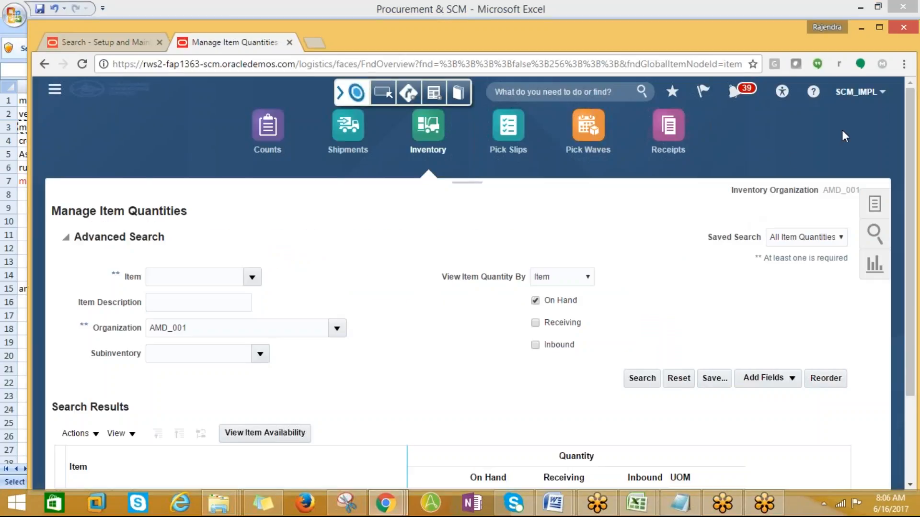
left_click(878, 93)
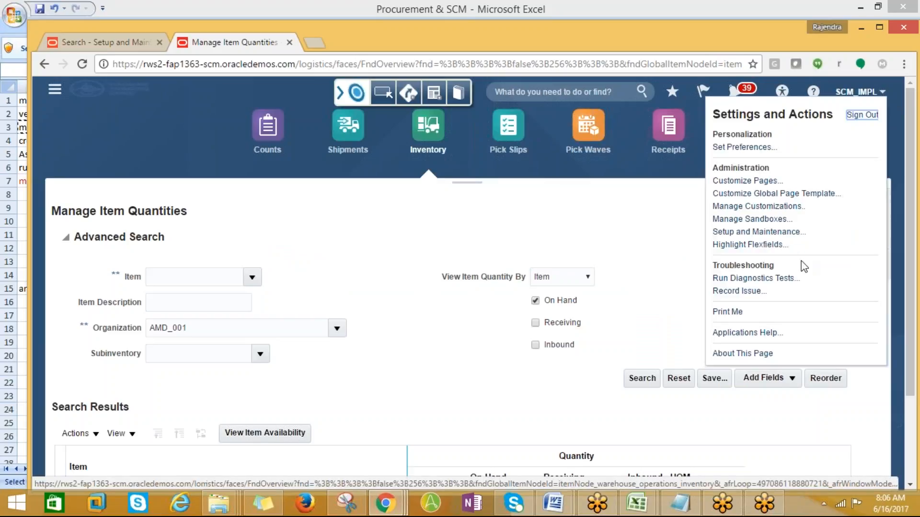
left_click(757, 232)
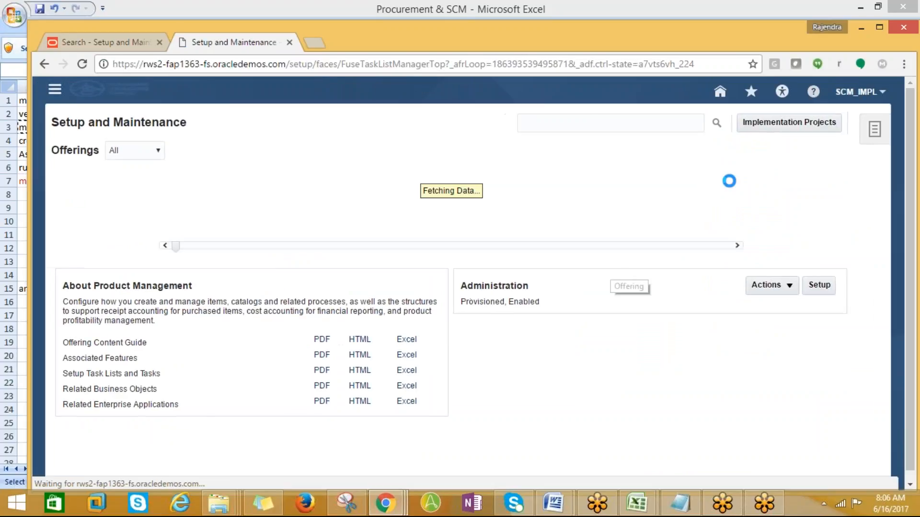
- Find and open Manage Subinventories and Locators, selecting organization AMD_001
left_click(582, 128)
key("ctrl+v")
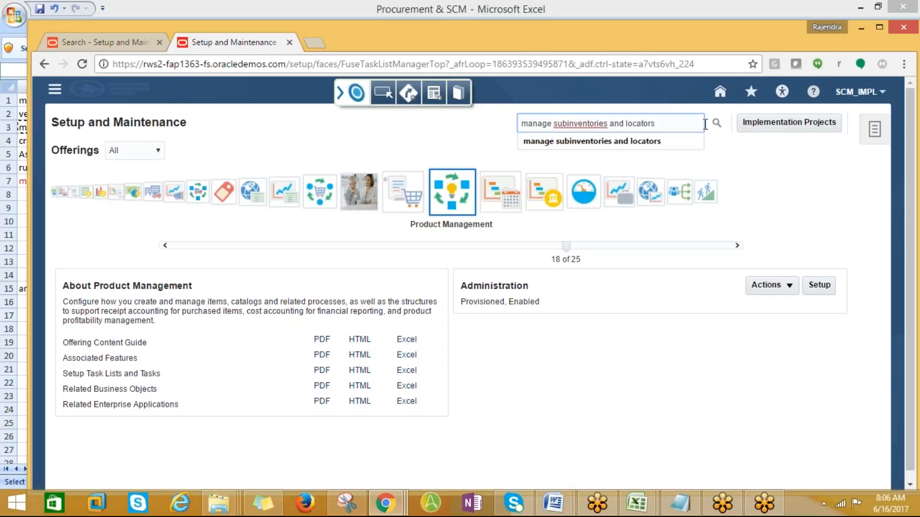
left_click(711, 122)
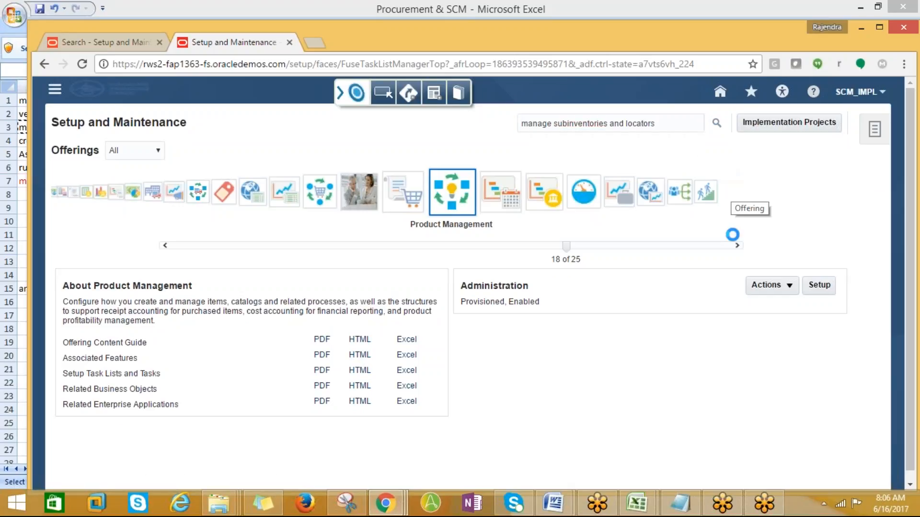
left_click(110, 202)
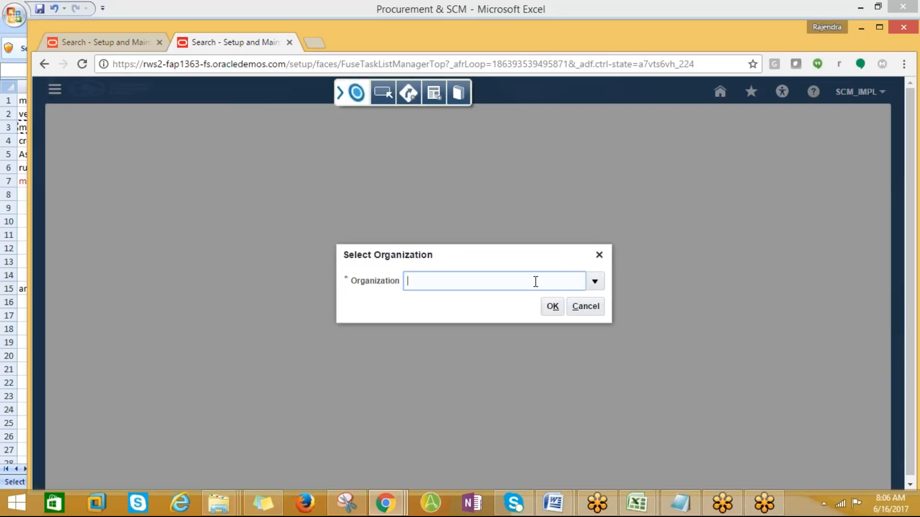
key("Return")
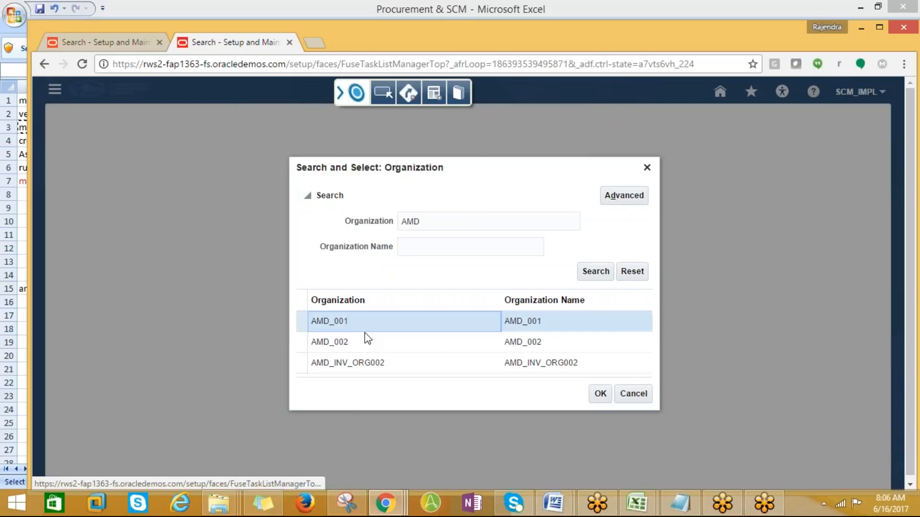
left_click(601, 393)
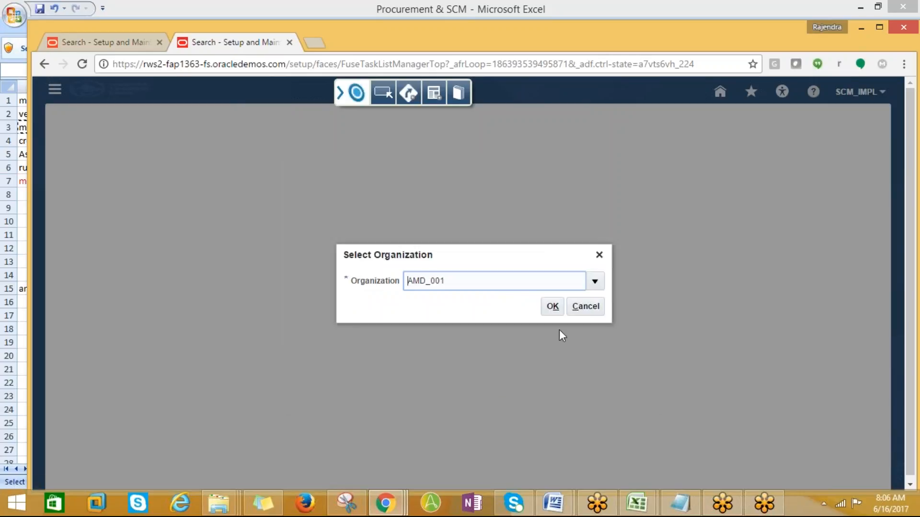
left_click(553, 307)
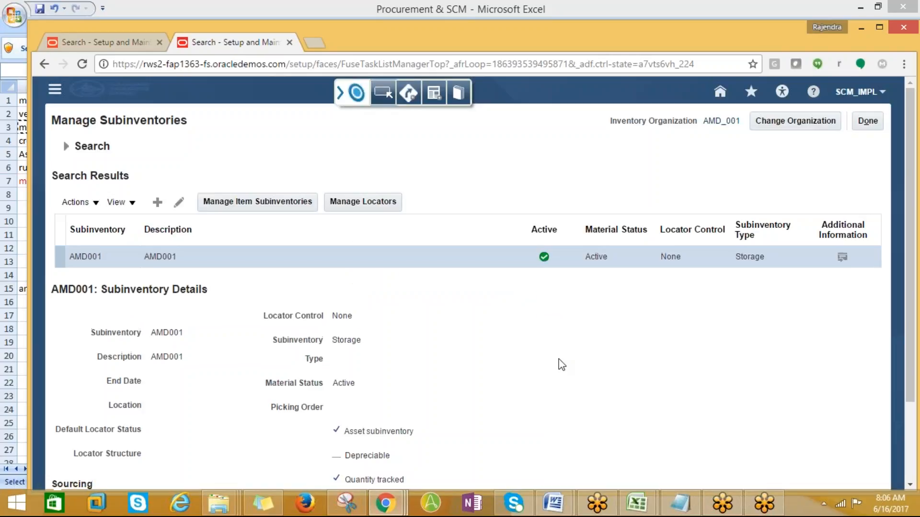
scroll(300, 391, "down", 2)
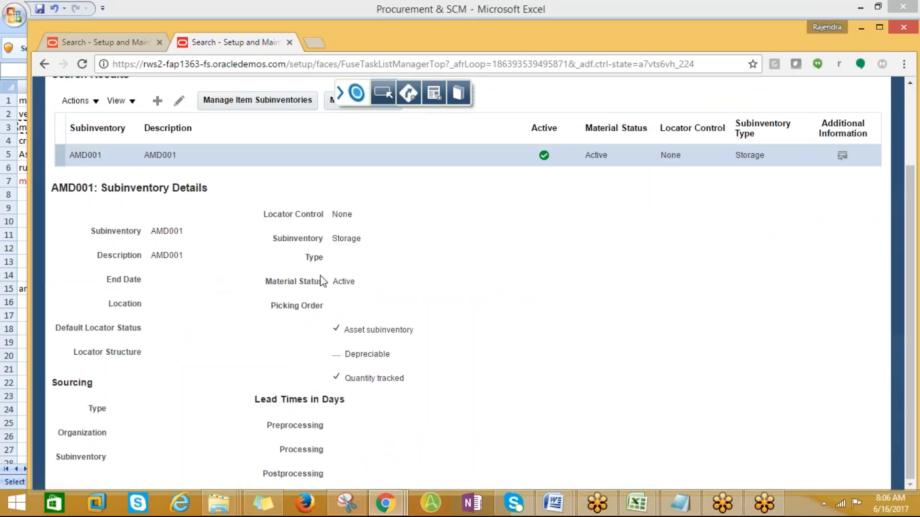
scroll(320, 282, "up", 2)
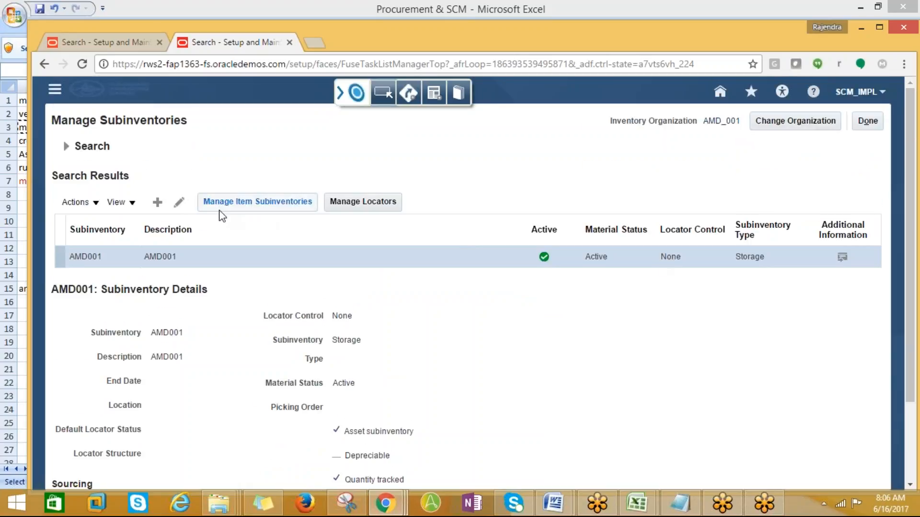
- Create Storage subinventory AMD_SUB001 with description AMD_SUB001 and save it
left_click(157, 204)
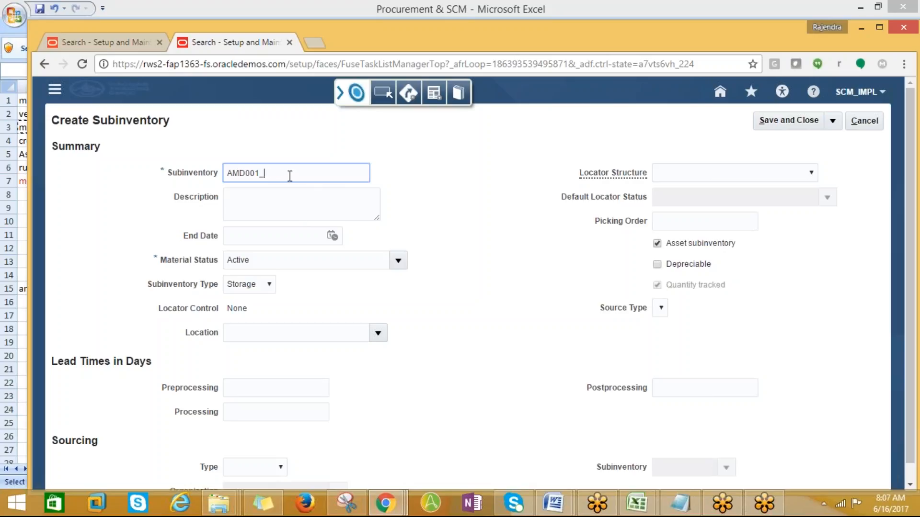
type("BU")
left_click_drag(284, 171, 226, 172)
key("ctrl+c")
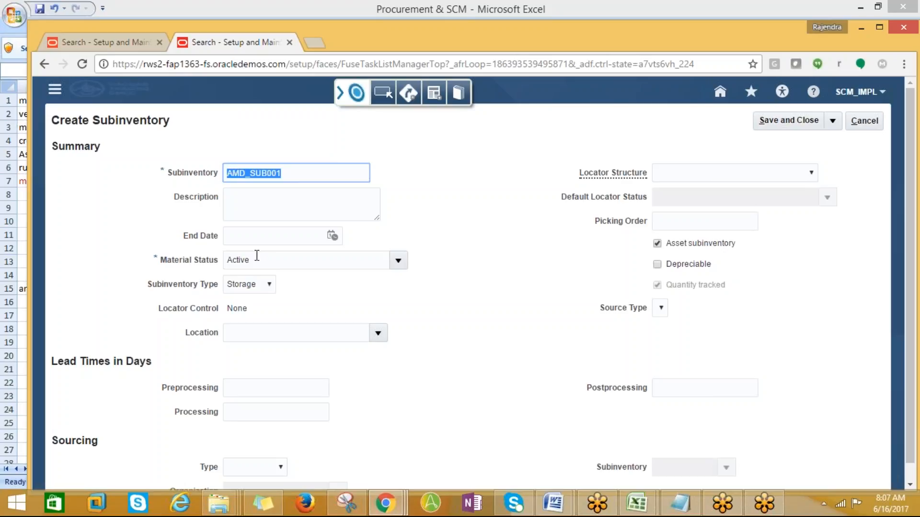
left_click(231, 205)
key("ctrl+v")
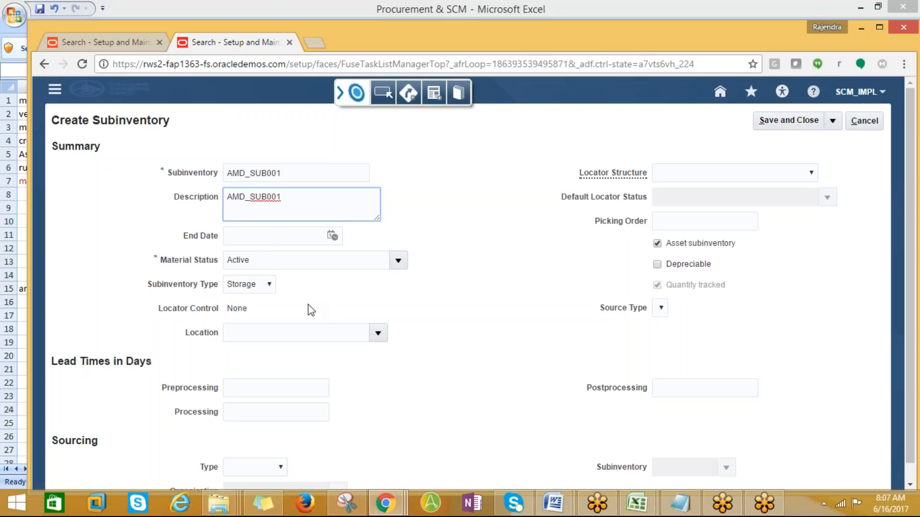
left_click(269, 286)
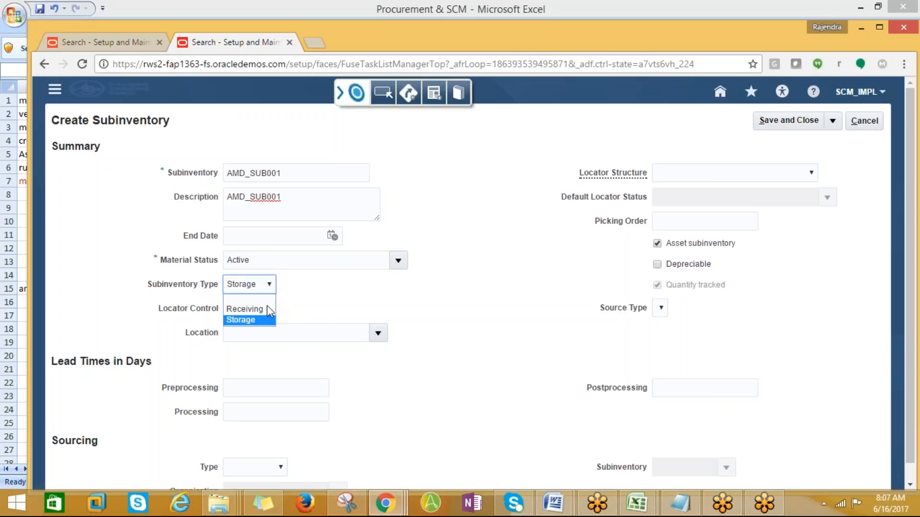
left_click(263, 321)
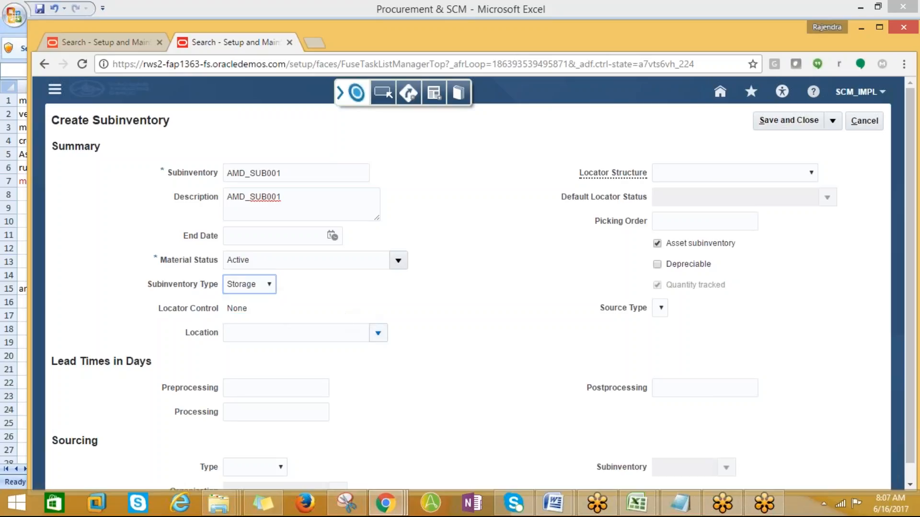
scroll(505, 406, "down", 1)
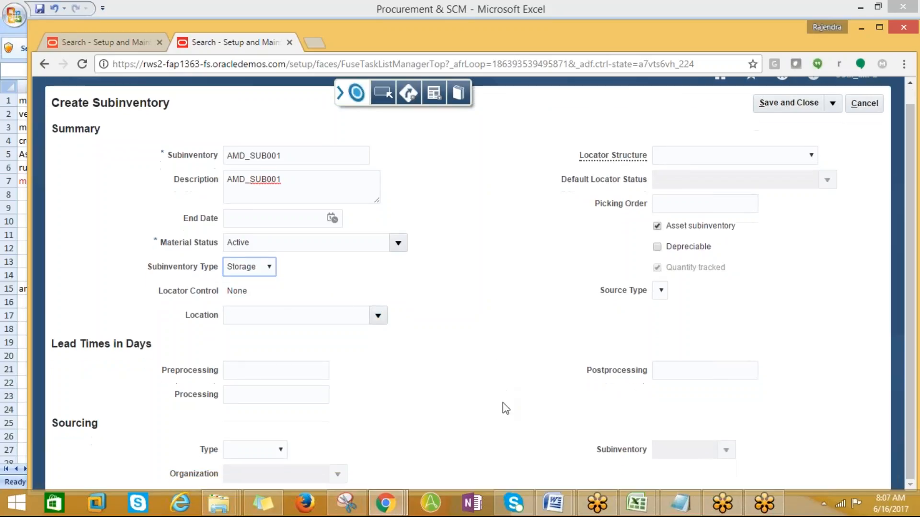
scroll(505, 412, "up", 1)
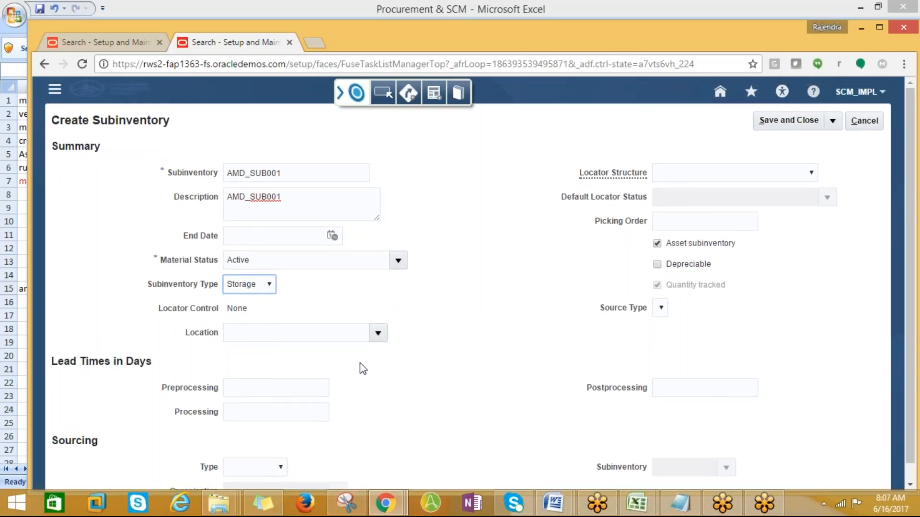
left_click(781, 122)
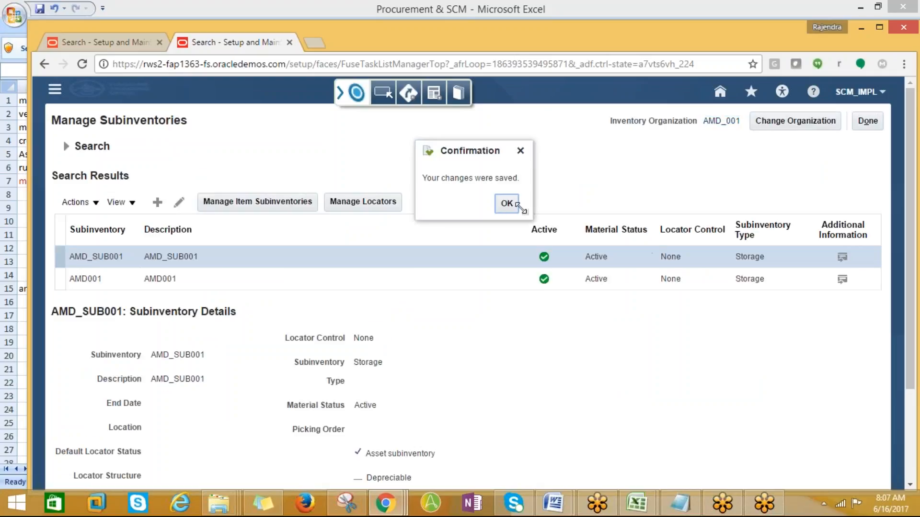
left_click(507, 203)
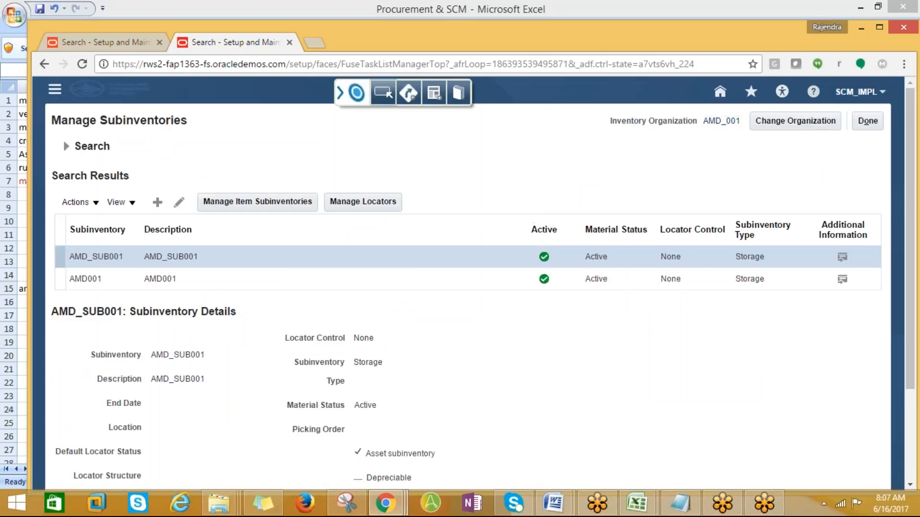
- Switch the working organization to AMD_002
left_click(773, 122)
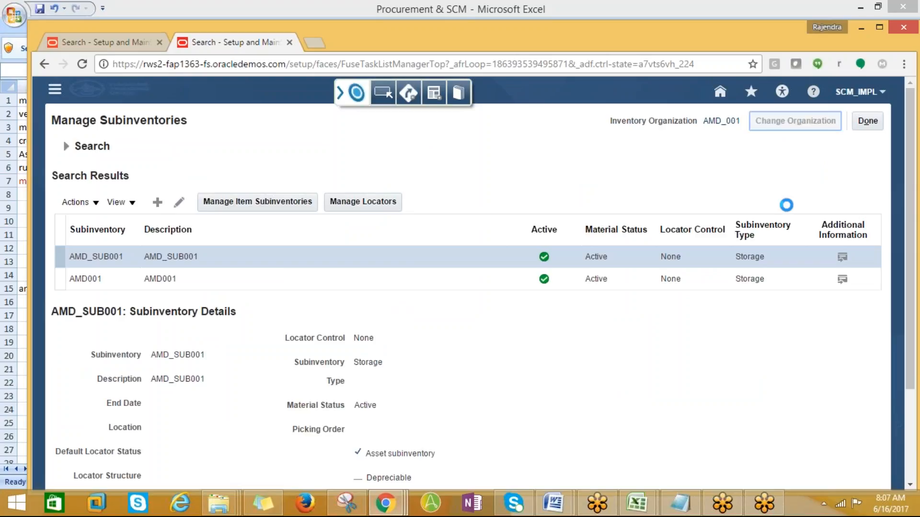
left_click(594, 281)
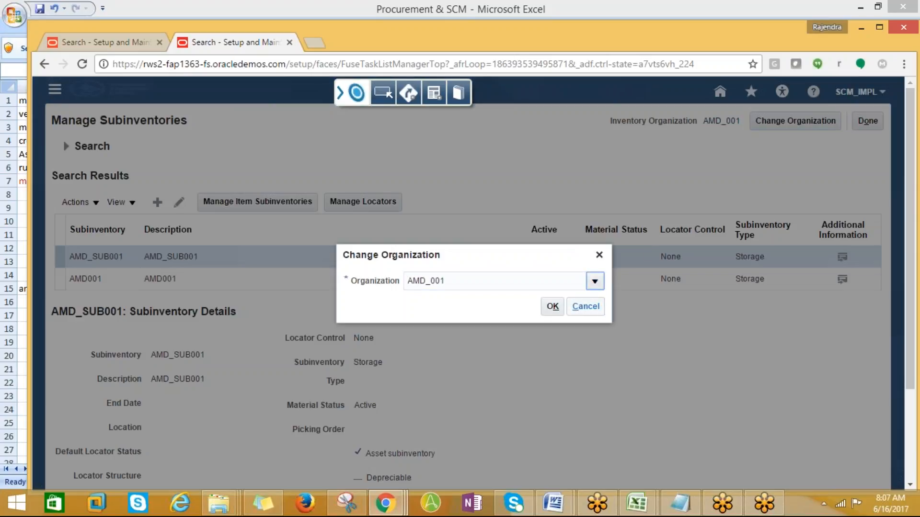
left_click_drag(464, 282, 338, 291)
type("AMD")
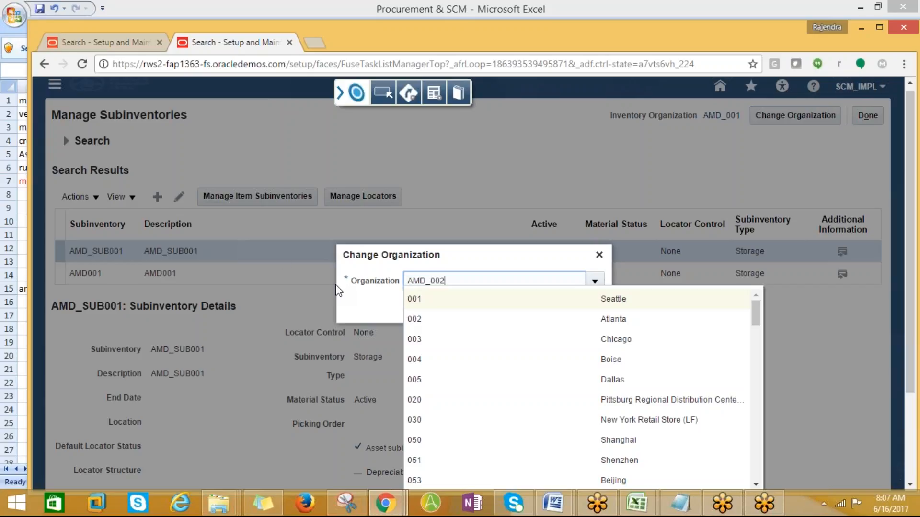
key("Tab")
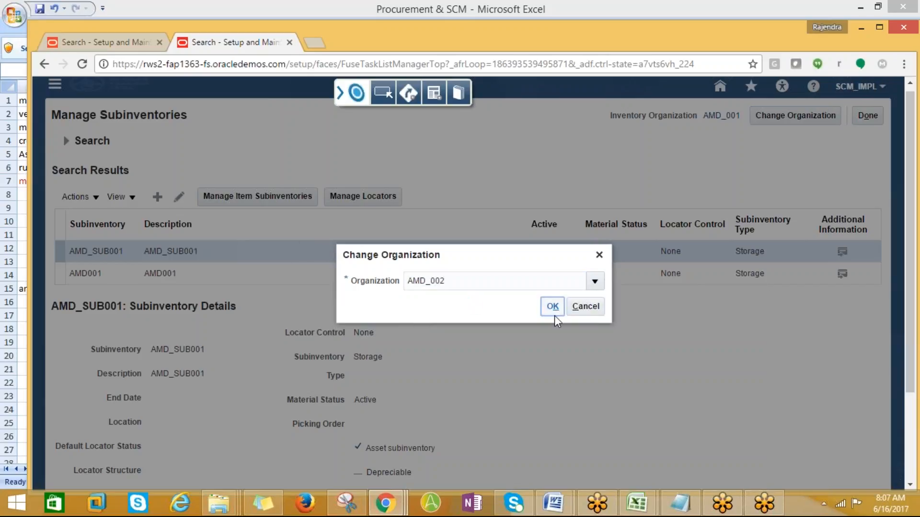
left_click(554, 315)
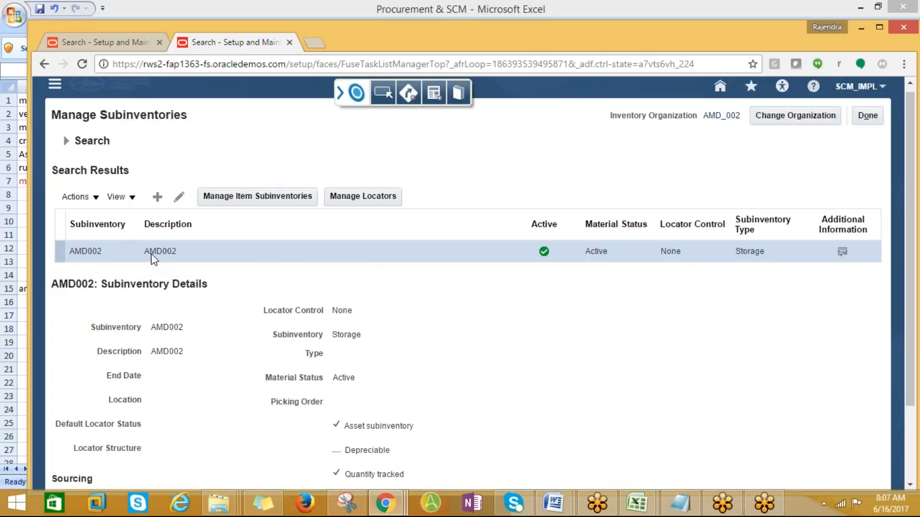
- Create subinventory AMD_SUB002 with description AMD_SUB002 and save it
left_click(159, 197)
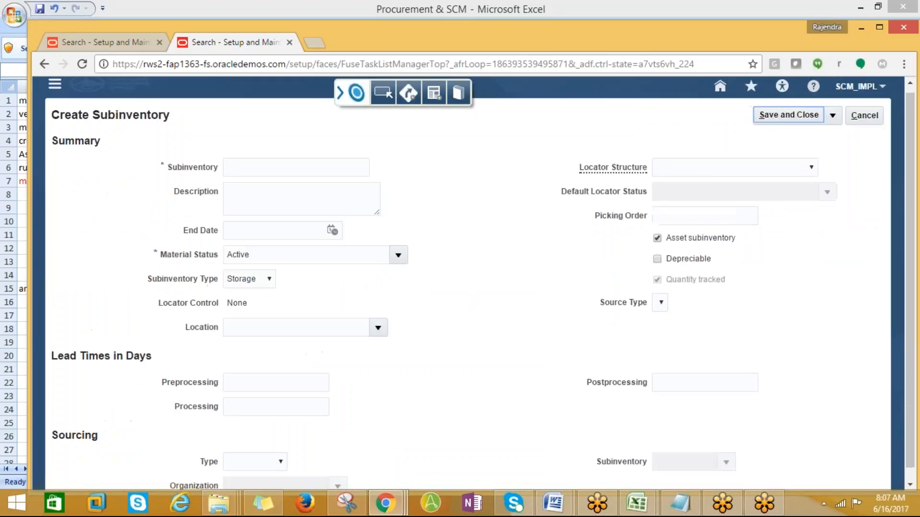
left_click(253, 167)
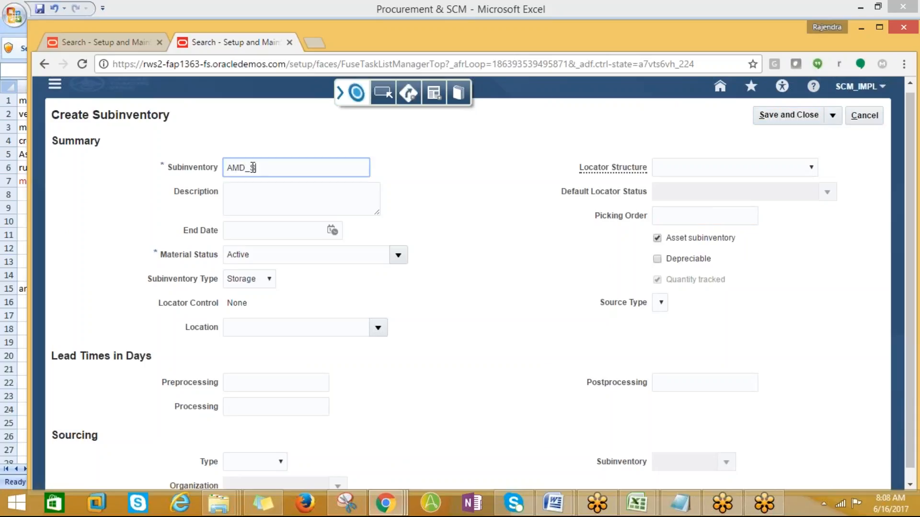
key("Tab")
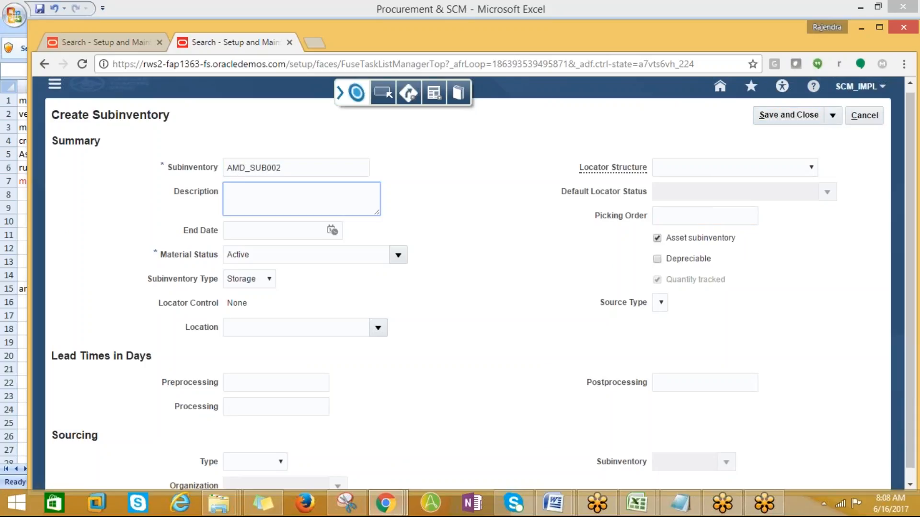
left_click_drag(288, 167, 227, 167)
key("ctrl+c")
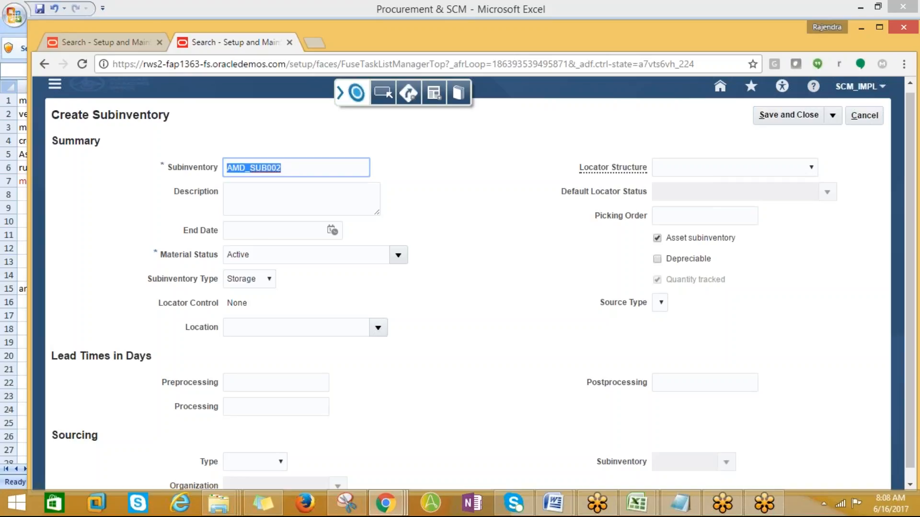
left_click(265, 210)
key("ctrl+v")
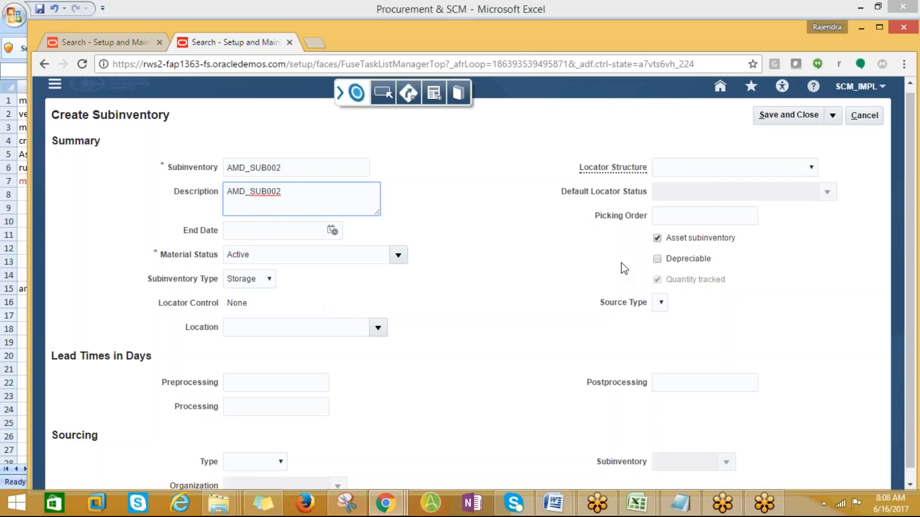
scroll(649, 363, "down", 1)
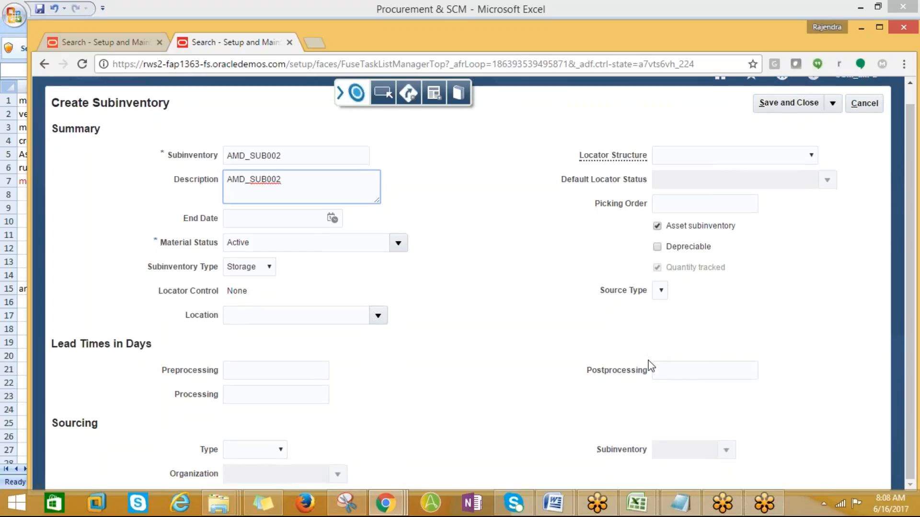
left_click(814, 101)
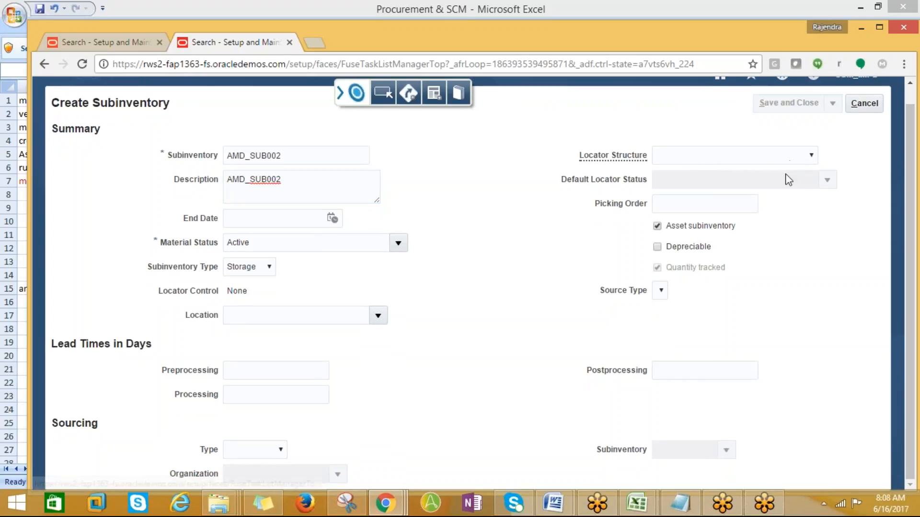
left_click(505, 203)
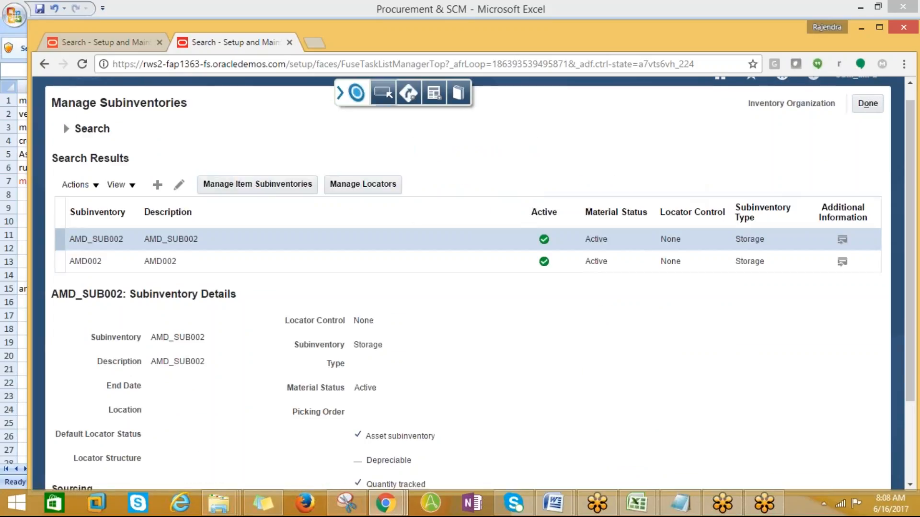
- Leave subinventory setup and check the 15-06-17 notes sheet in Excel
left_click(865, 106)
key("alt+Tab")
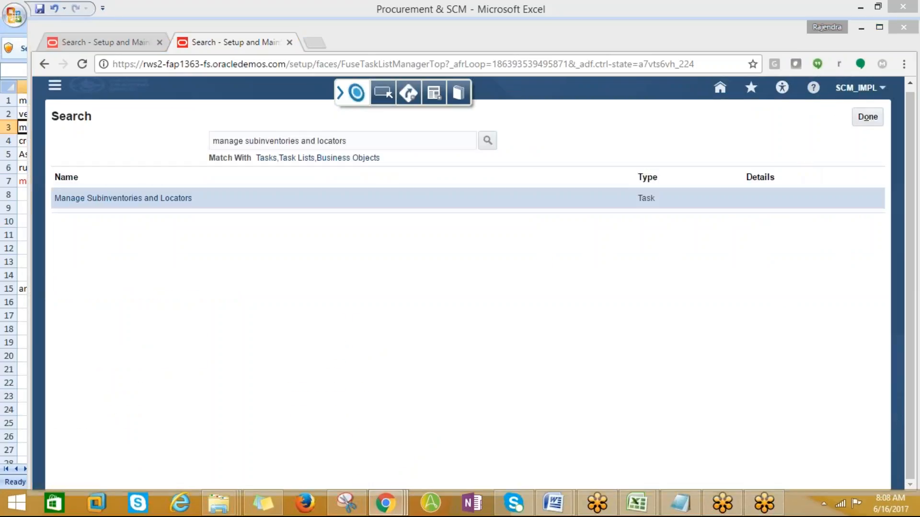
left_click(424, 470)
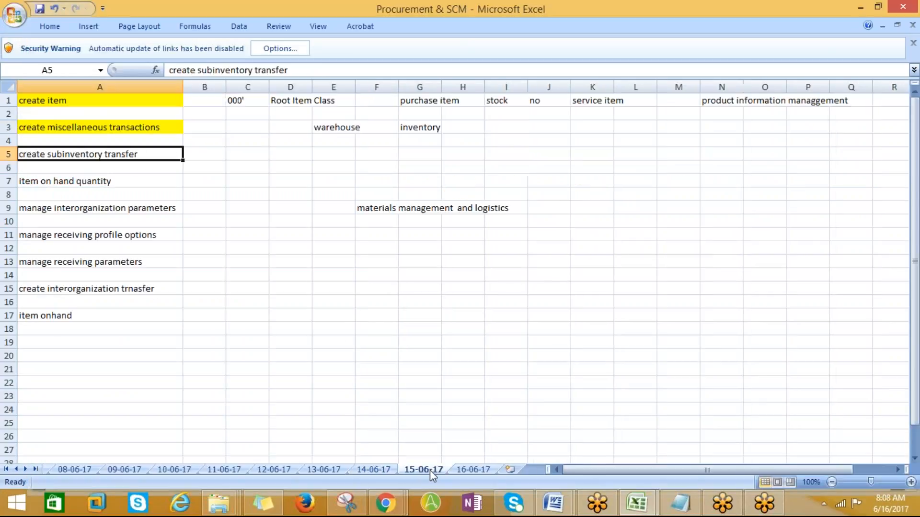
key("alt+Tab")
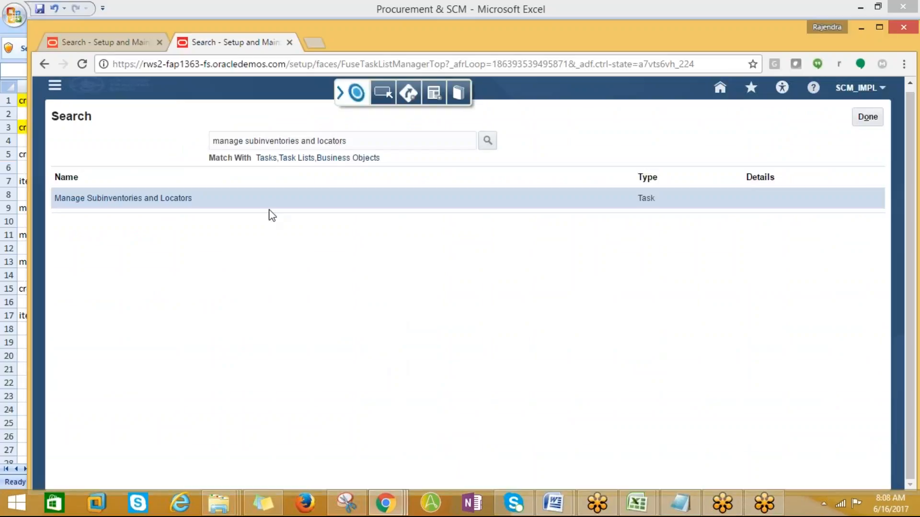
scroll(456, 208, "up", 1)
- Open the Inventory work area without choosing an organization, then reopen the Navigator
left_click(55, 88)
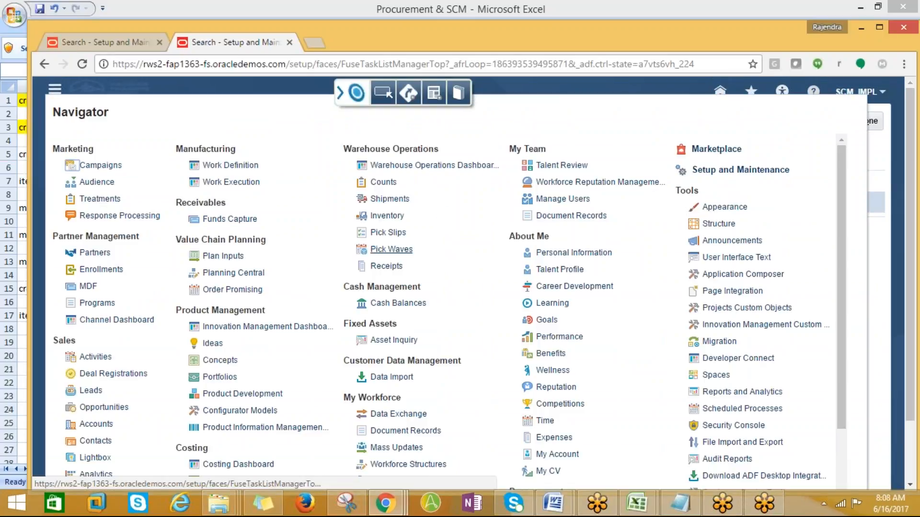
left_click(386, 216)
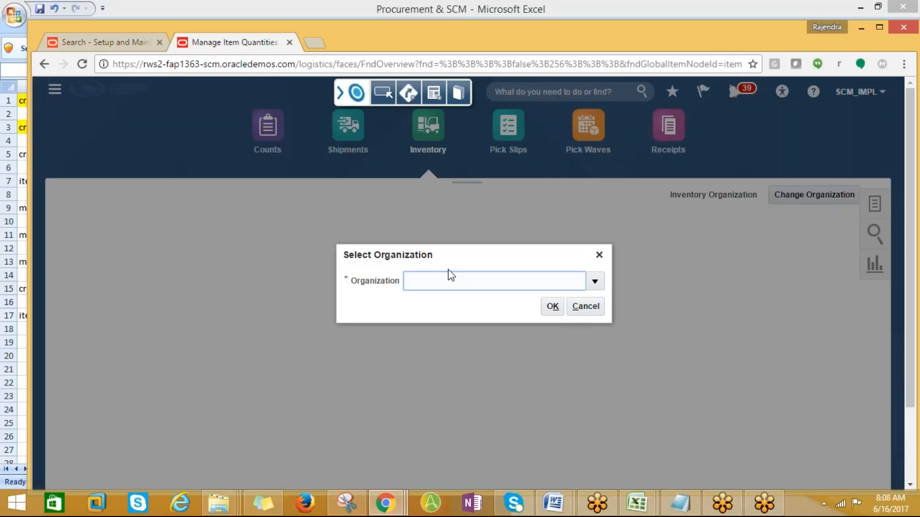
left_click(595, 310)
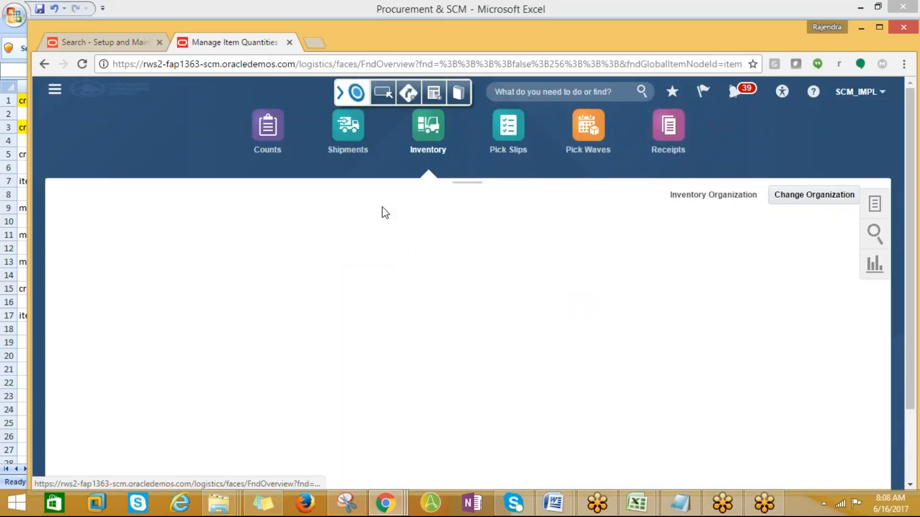
left_click(60, 98)
left_click(884, 145)
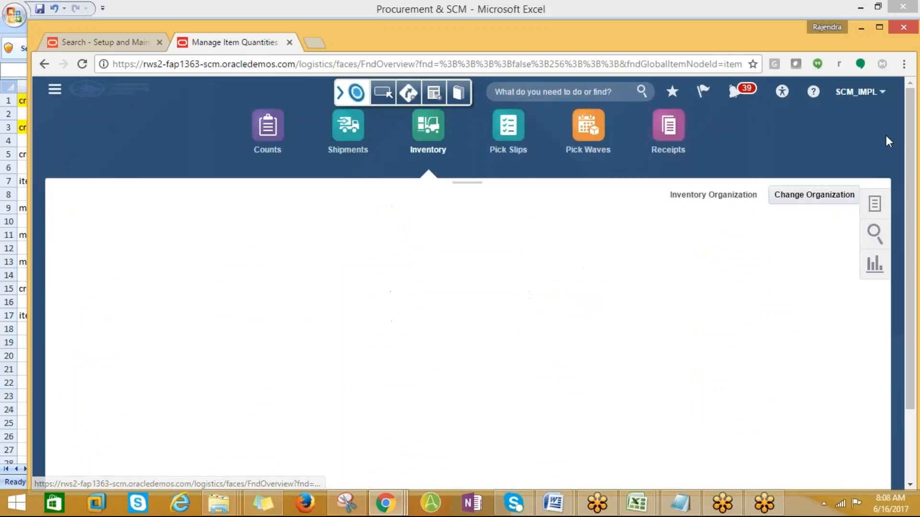
left_click(857, 91)
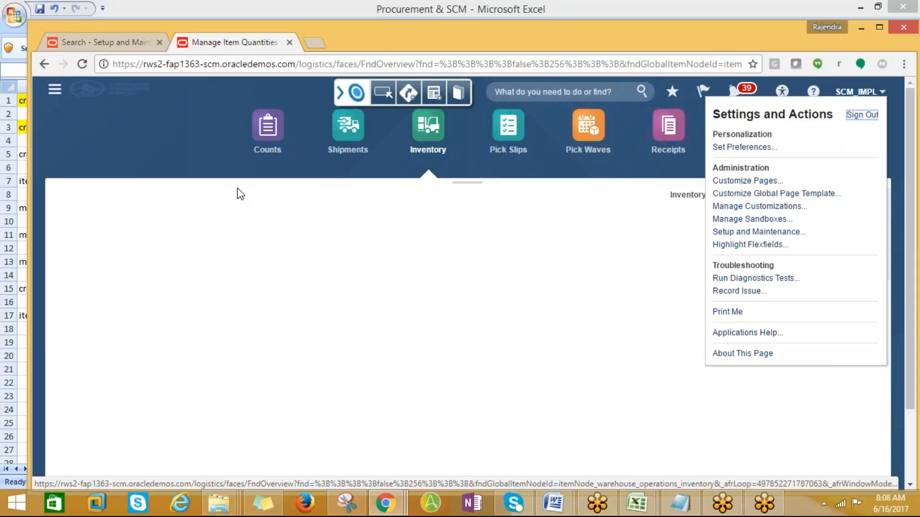
left_click(55, 89)
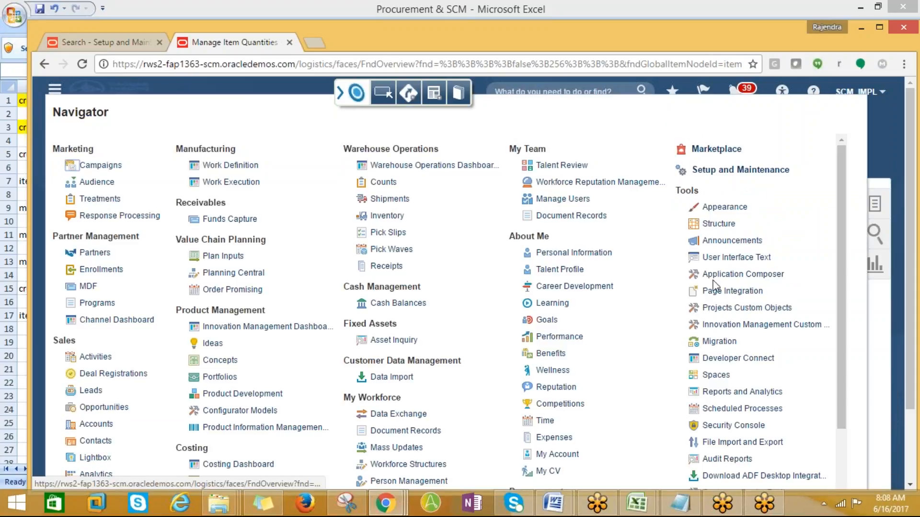
left_click_drag(839, 237, 793, 201)
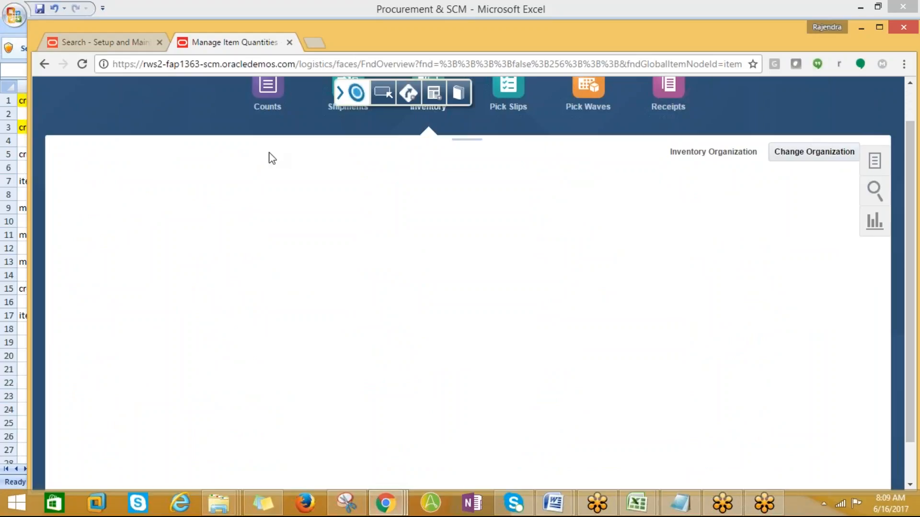
scroll(269, 157, "up", 2)
left_click(54, 89)
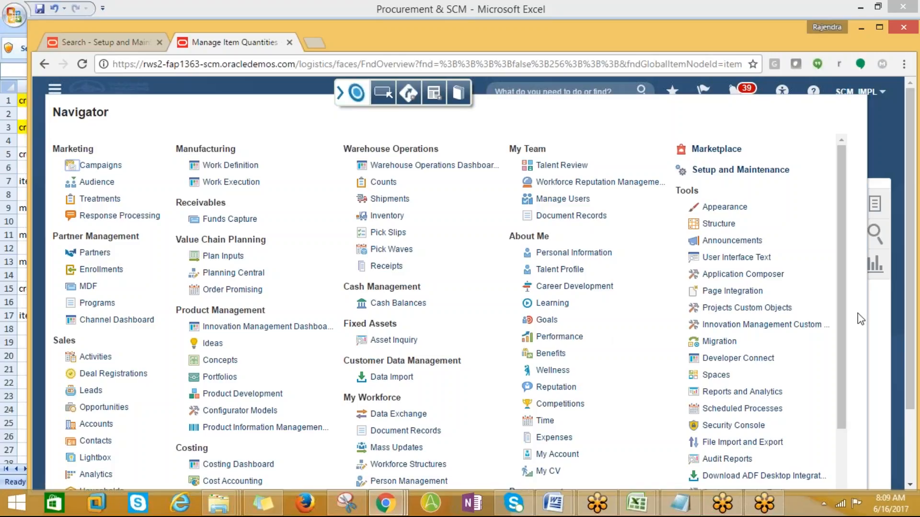
scroll(842, 356, "down", 1)
left_click_drag(838, 357, 838, 374)
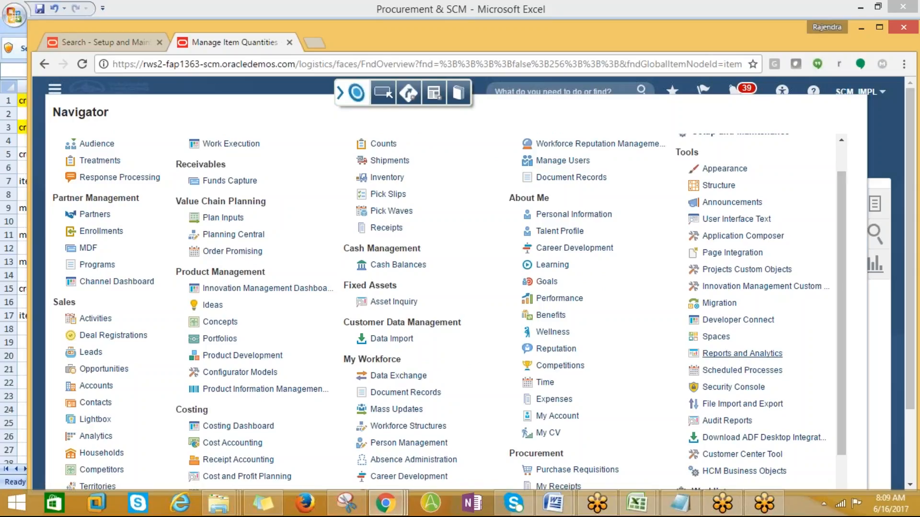
- Browse the BI catalog from Reports and Analytics and expand Shared Folders > Procurement
left_click(728, 354)
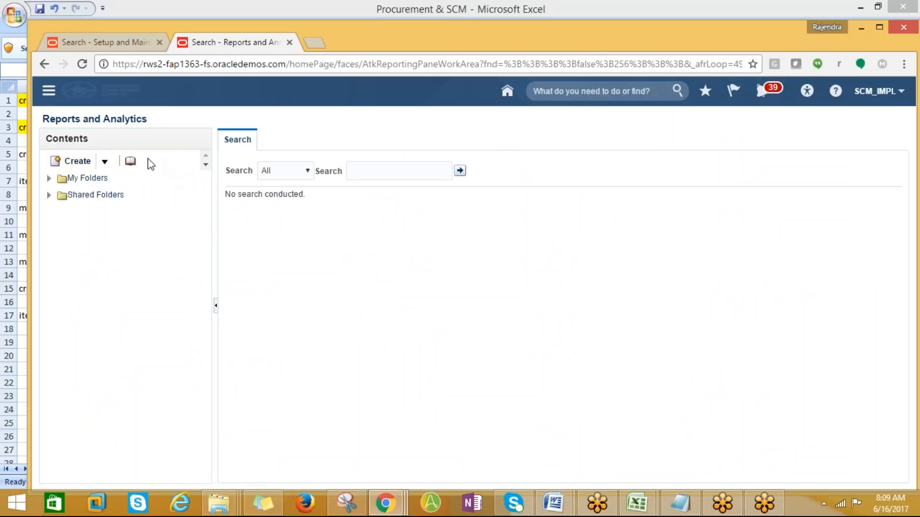
left_click(130, 163)
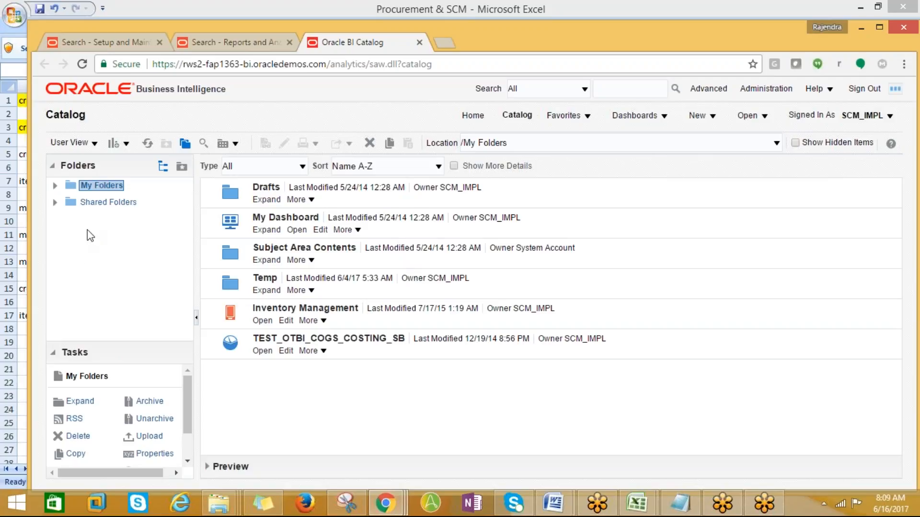
left_click(58, 202)
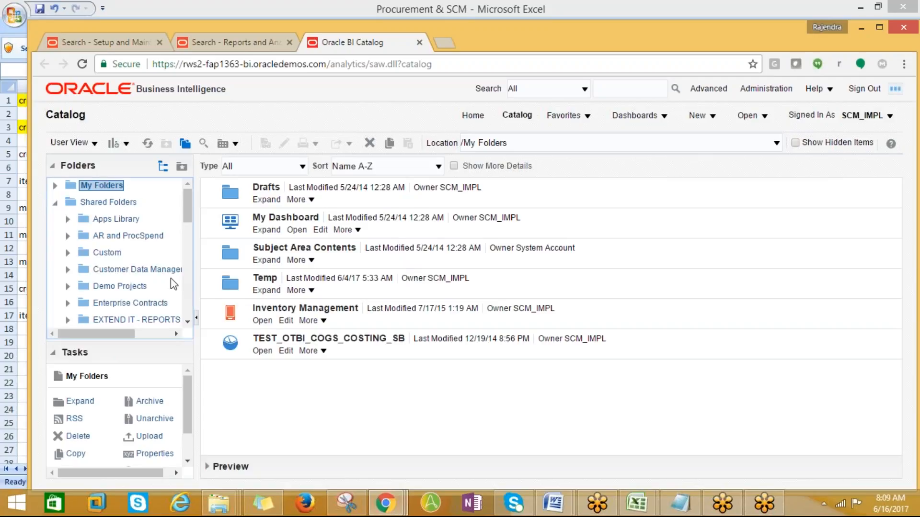
scroll(180, 257, "down", 2)
scroll(180, 258, "down", 2)
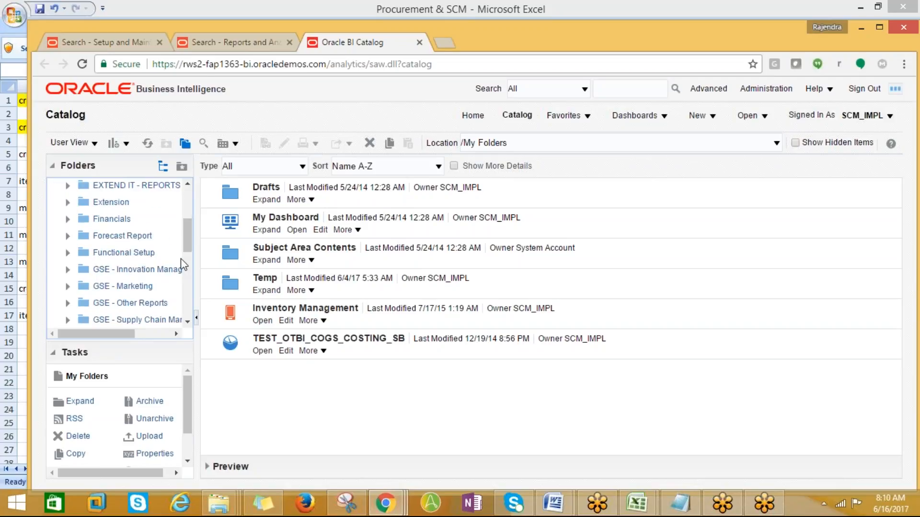
scroll(181, 264, "down", 2)
scroll(180, 266, "down", 2)
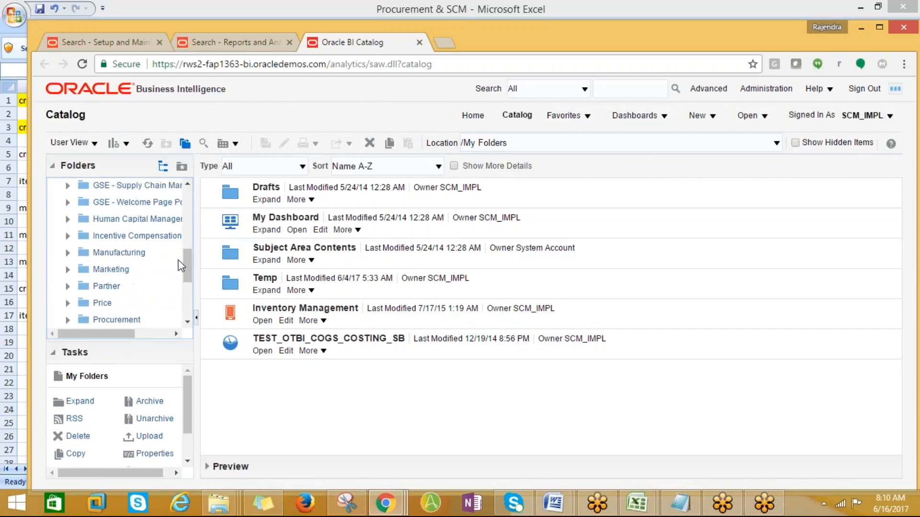
scroll(177, 266, "down", 2)
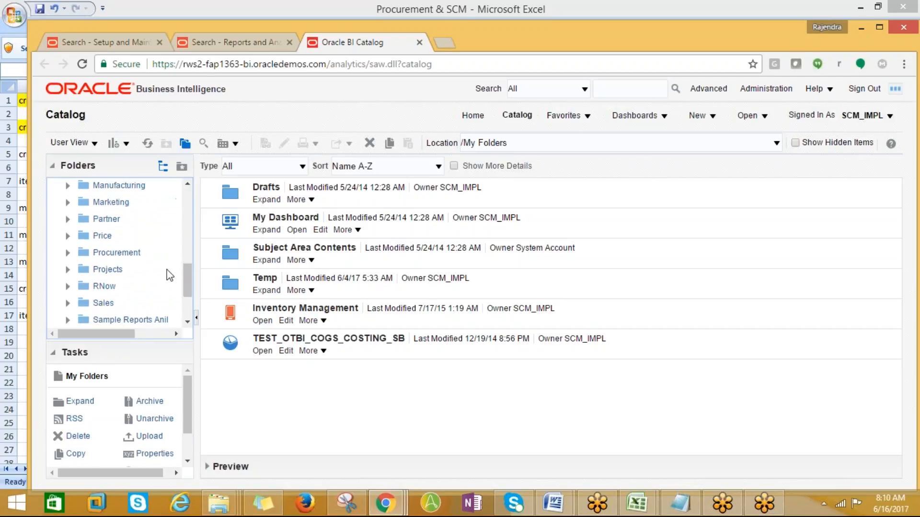
left_click(68, 253)
scroll(160, 290, "down", 4)
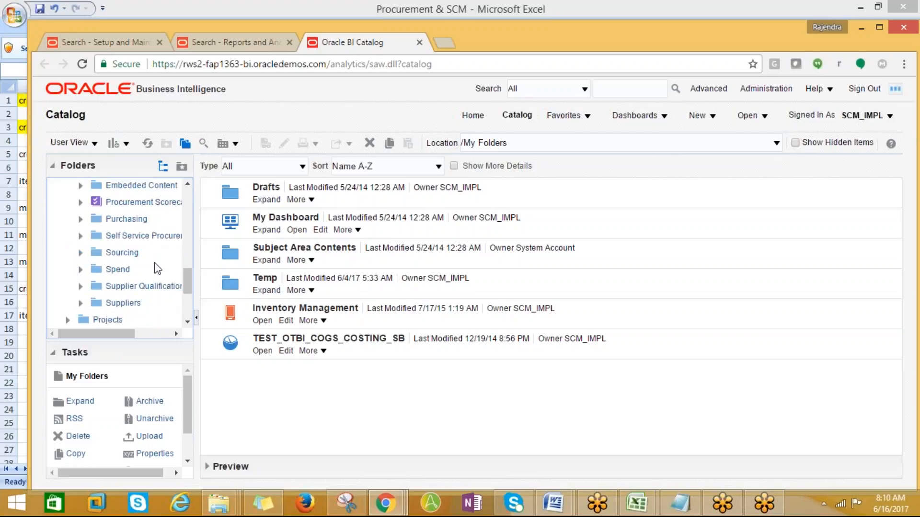
scroll(142, 294, "up", 2)
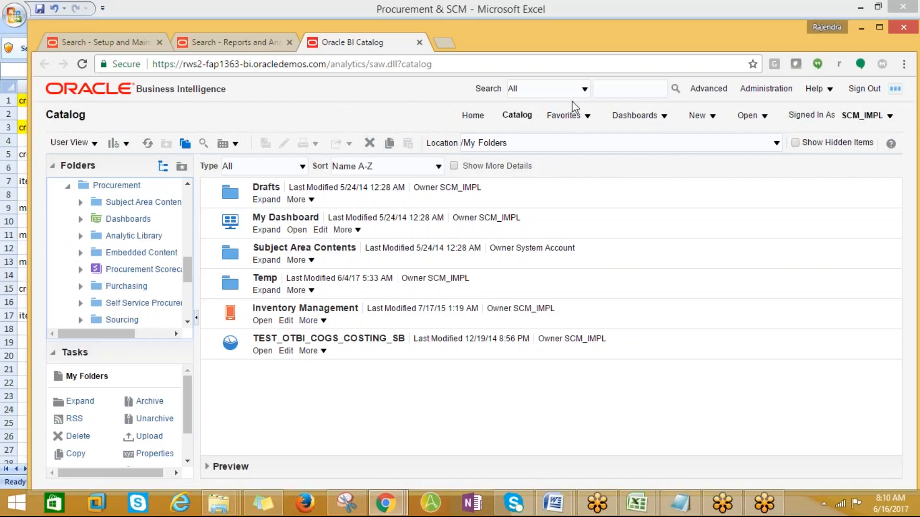
- Close the catalog's Open list and go back to the Setup and Maintenance tab
left_click(760, 119)
left_click(716, 151)
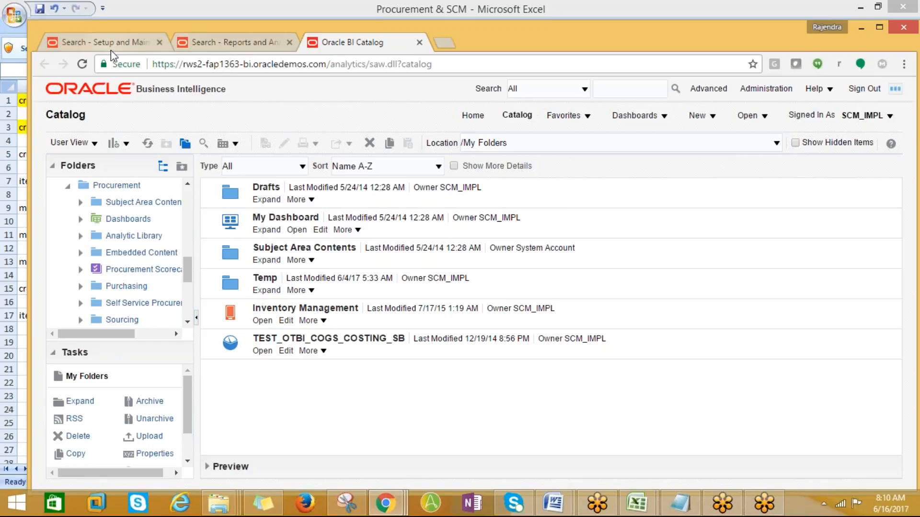
left_click(96, 46)
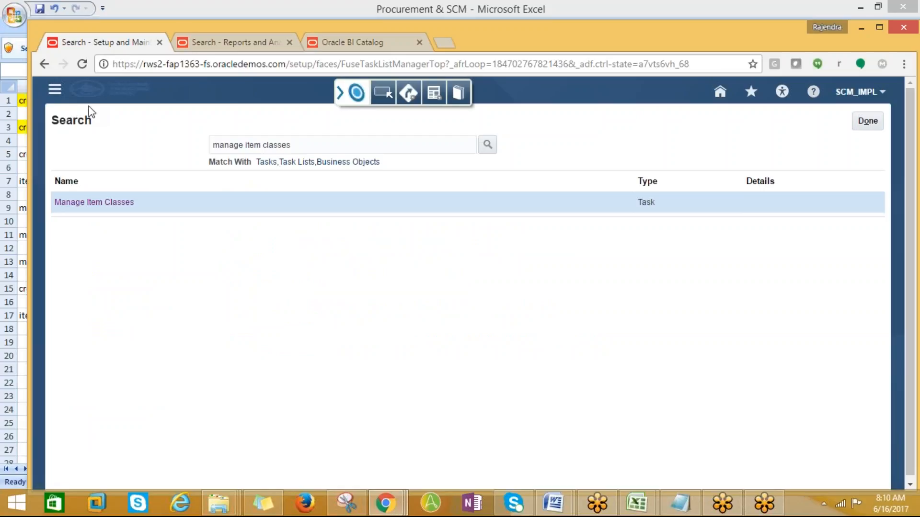
- Go to Person Management under My Workforce in the Navigator
left_click(53, 94)
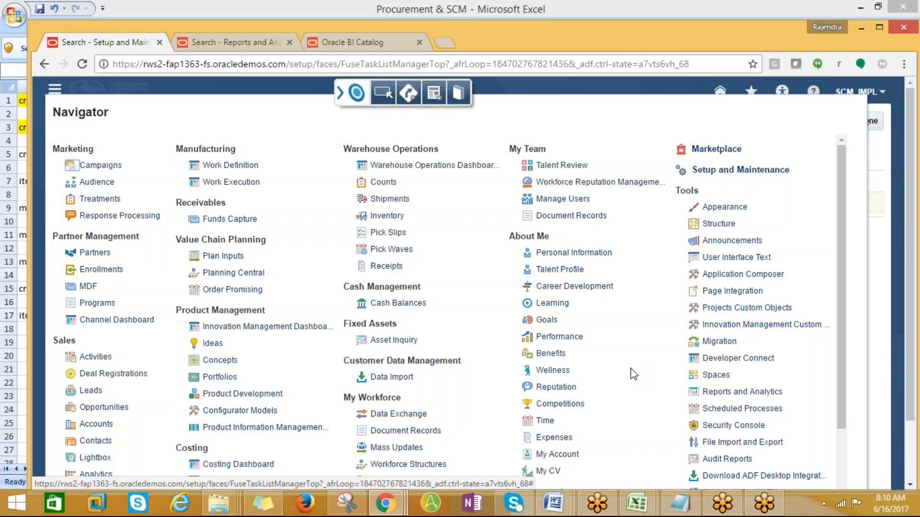
scroll(633, 374, "down", 3)
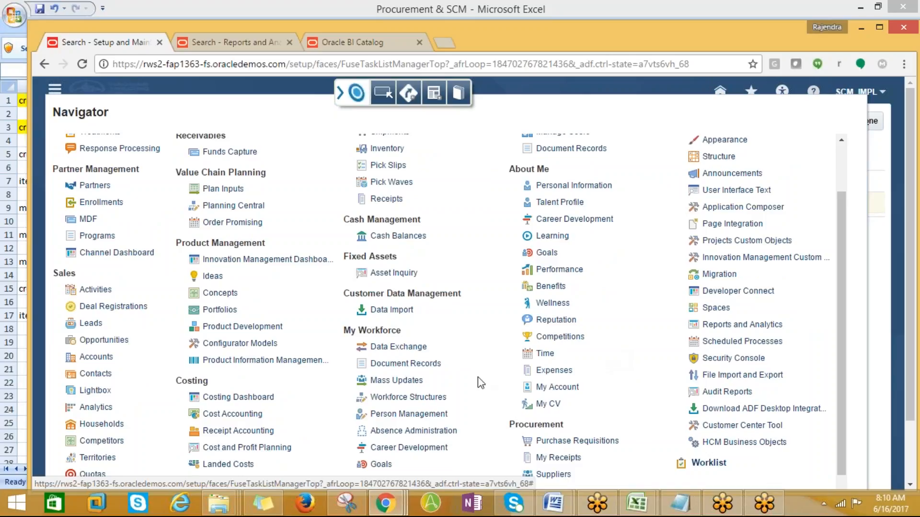
left_click(438, 413)
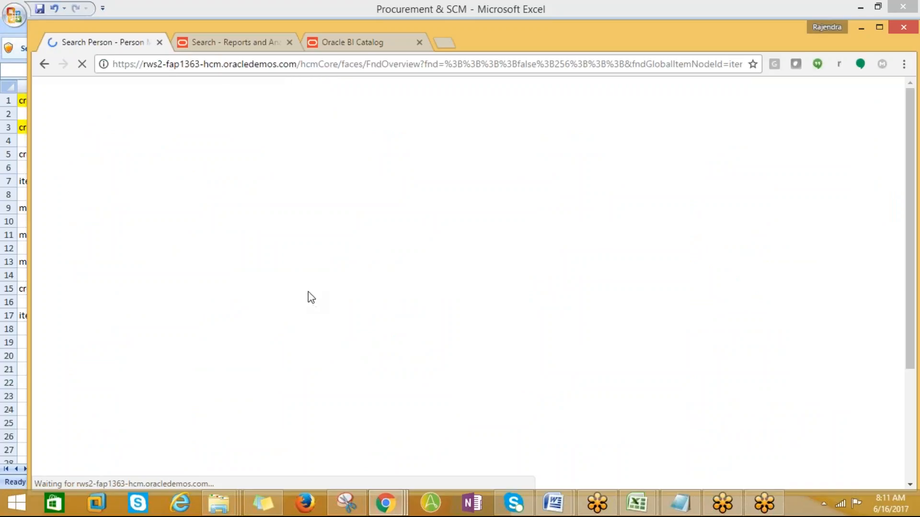
- Search for people by a suggested first name starting with J
left_click(232, 304)
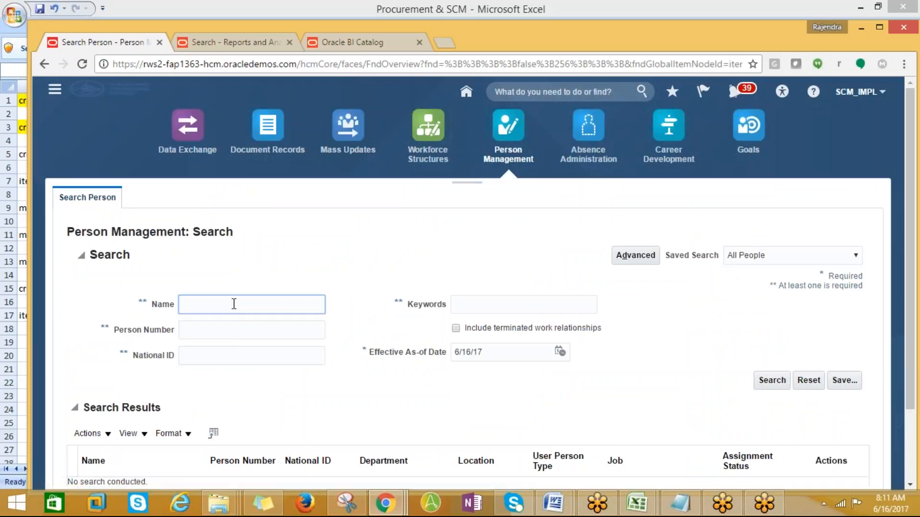
type("J")
key("Down")
key("Return")
left_click(770, 381)
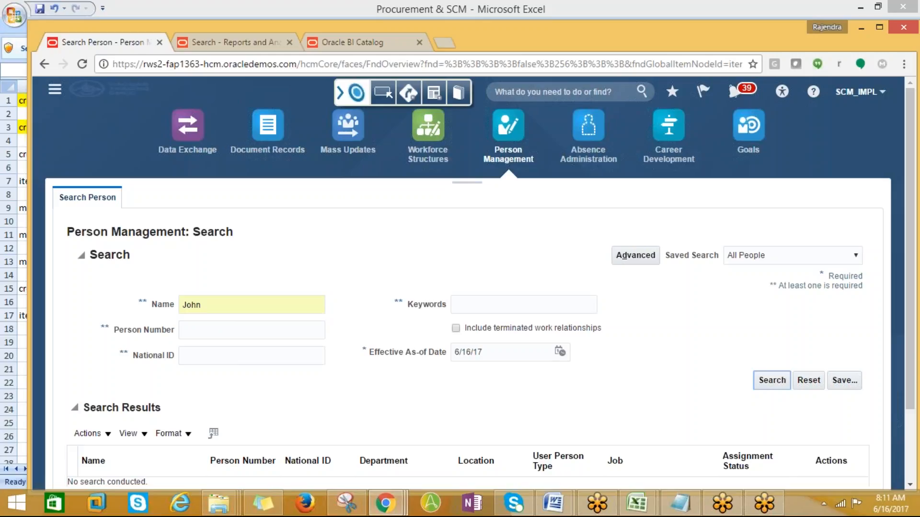
scroll(369, 358, "down", 2)
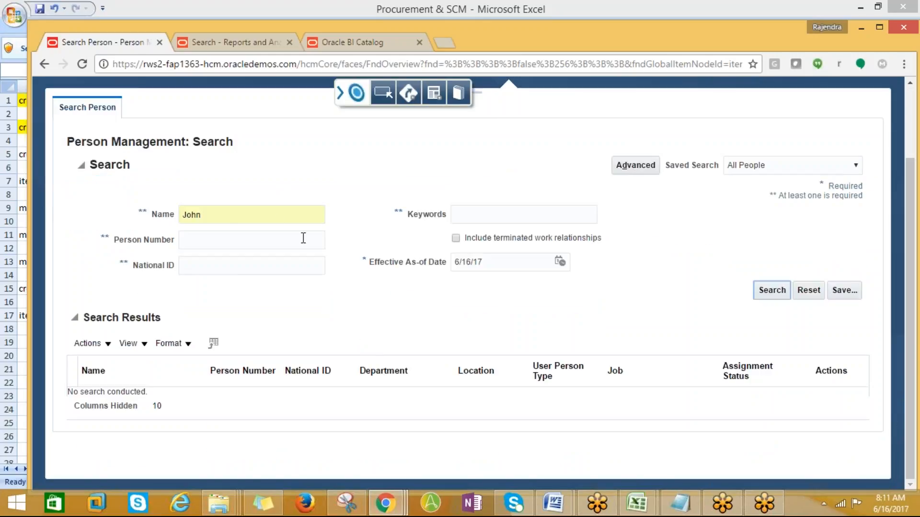
left_click(786, 290)
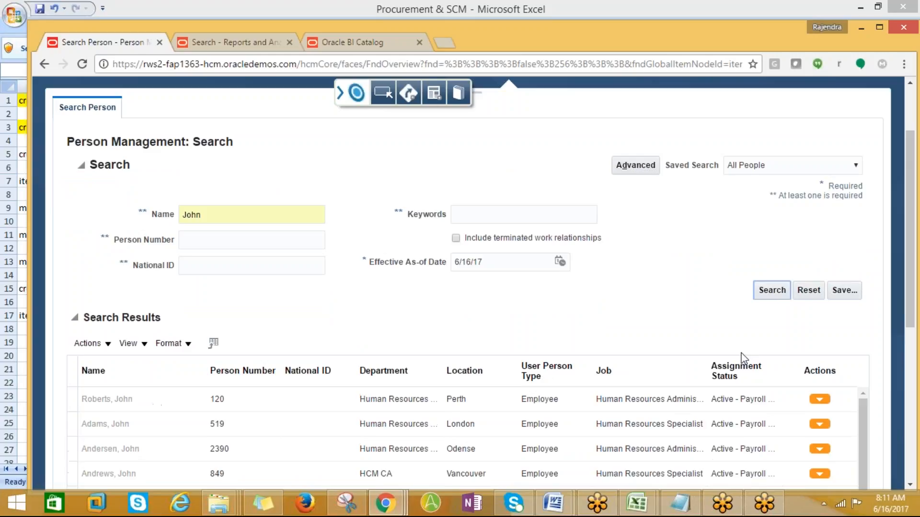
scroll(742, 359, "down", 4)
scroll(690, 350, "up", 3)
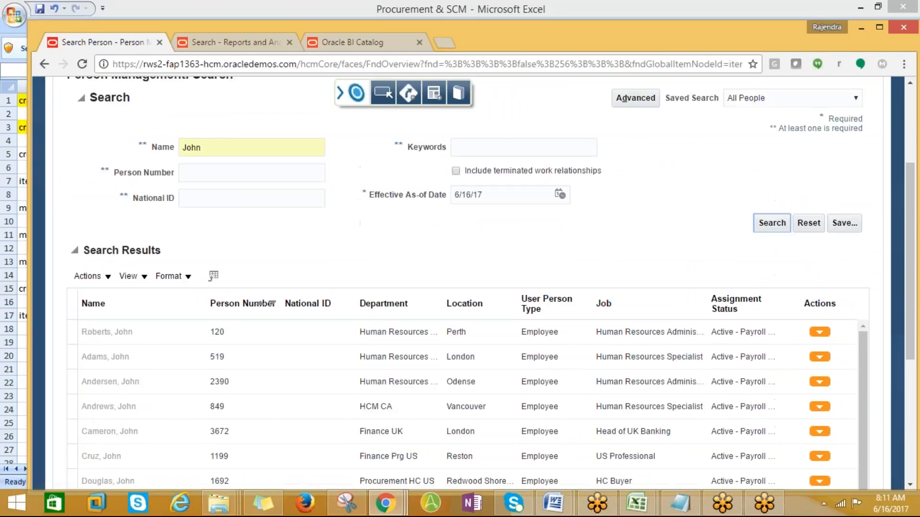
- Export the person search results to Excel and open export (3).xls
left_click(217, 279)
left_click(209, 276)
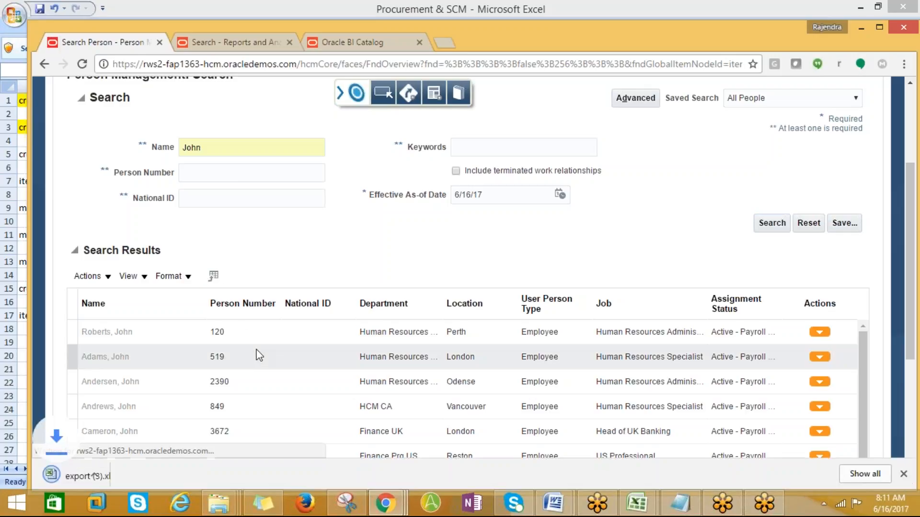
left_click(93, 475)
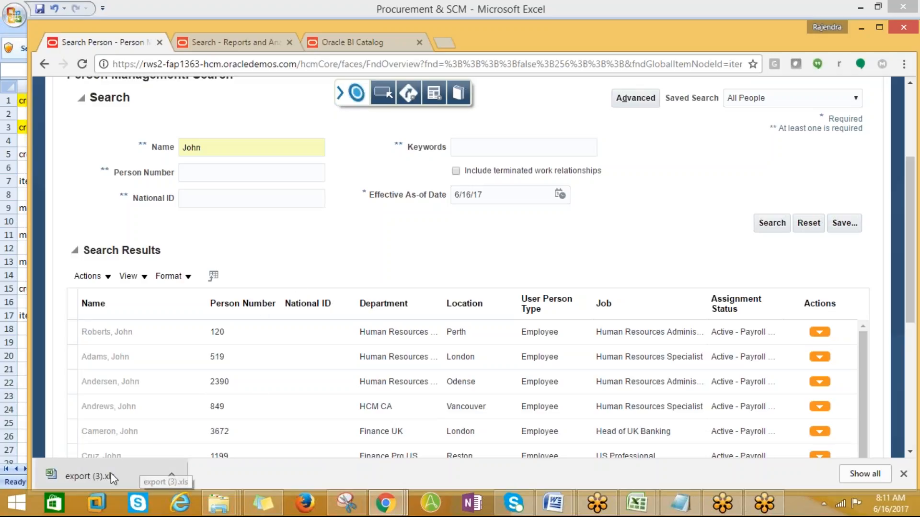
- Open export (3).xls despite the format warning and review the exported person list
left_click(93, 476)
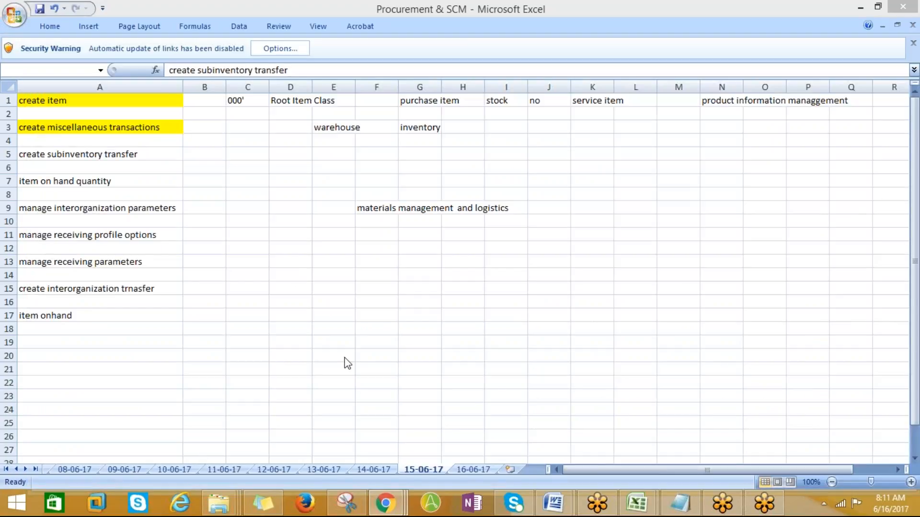
left_click(408, 285)
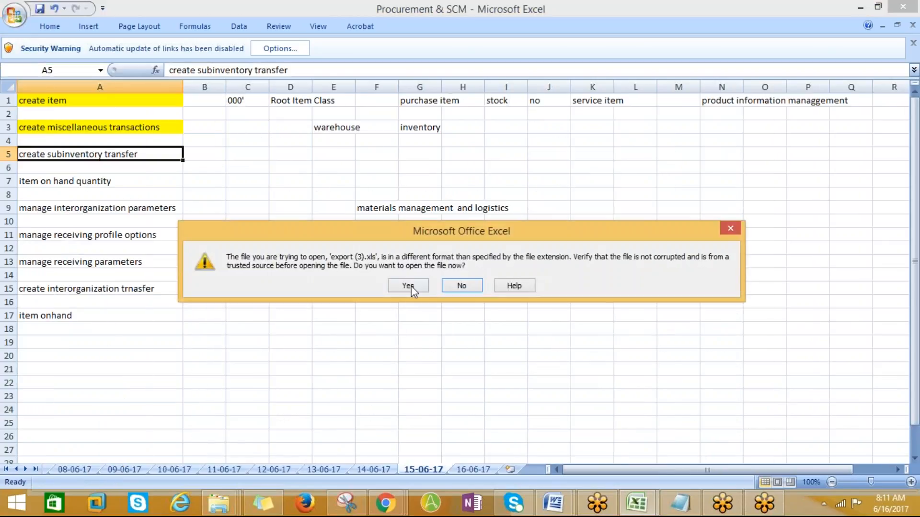
left_click(409, 286)
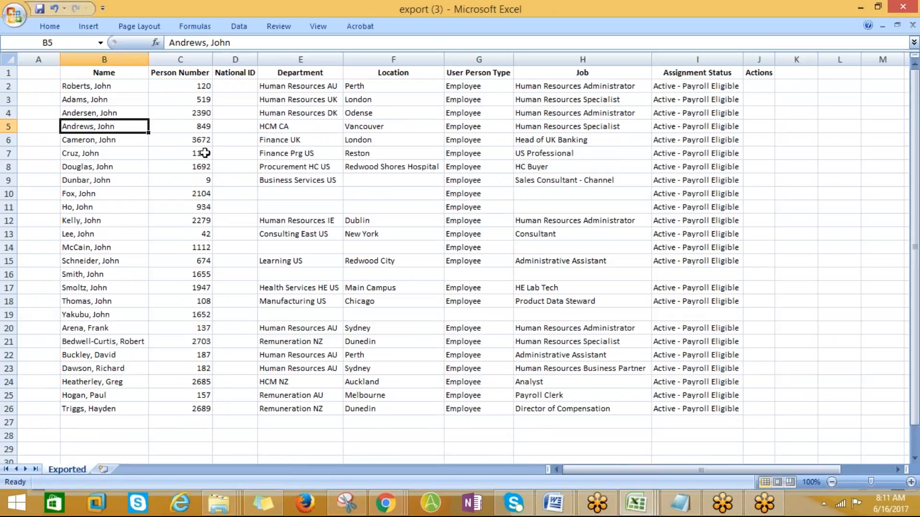
key("Up")
key("Up")
key("Up")
key("Up")
key("Right")
key("Right")
key("Right")
key("Right")
key("Right")
key("Right")
key("Right")
key("Right")
key("Right")
key("Right")
key("Right")
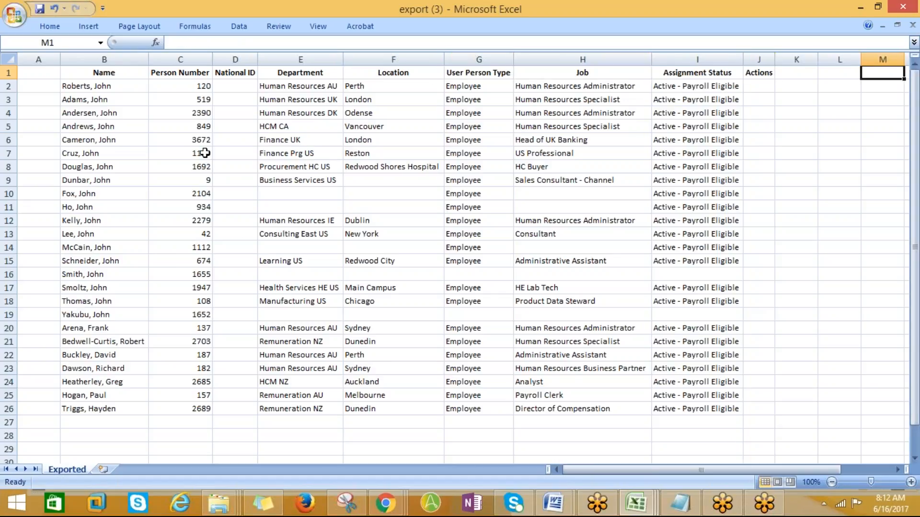
key("Right")
key("Right")
key("Right")
key("Left")
key("Left")
key("Left")
key("Left")
key("Left")
key("Left")
key("Left")
key("Left")
key("Left")
key("Left")
key("Left")
key("Left")
key("Left")
key("Left")
key("Left")
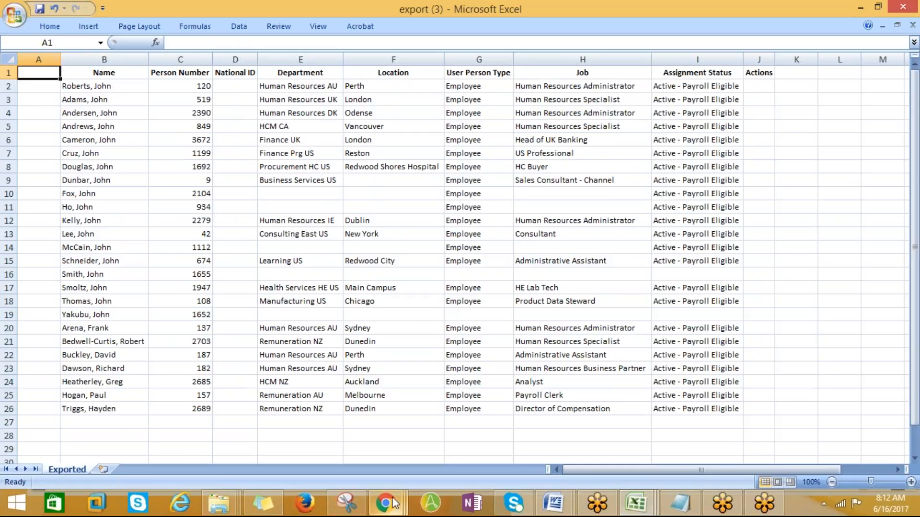
- Copy the create subinventory transfer note from A5 in the Procurement & SCM workbook
mouse_move(394, 503)
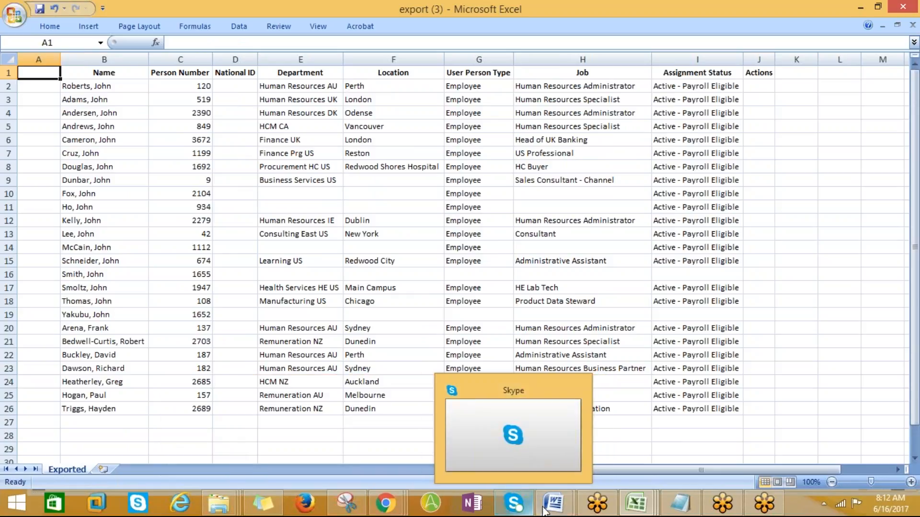
mouse_move(627, 505)
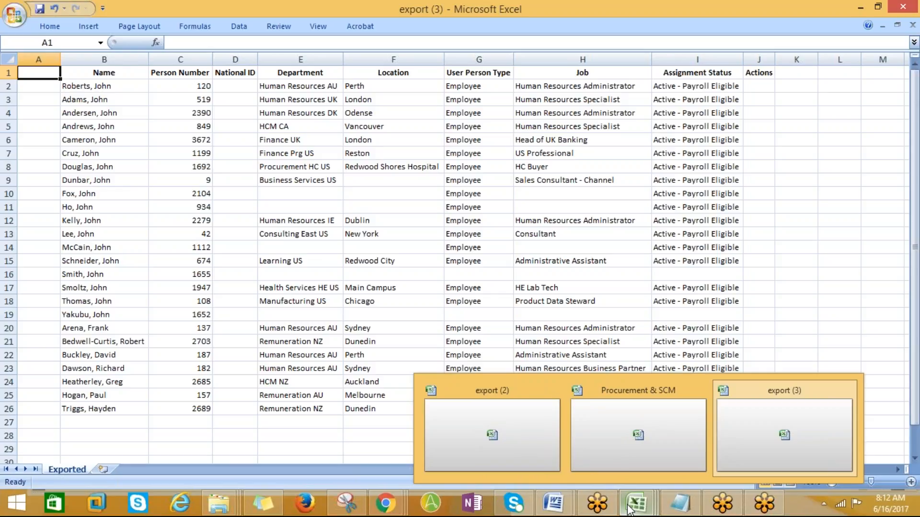
left_click(638, 431)
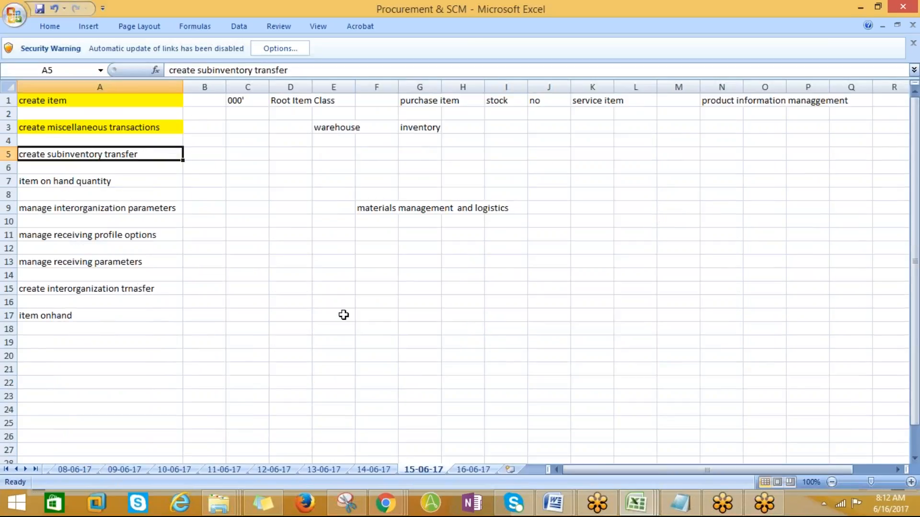
key("ctrl+c")
left_click(267, 508)
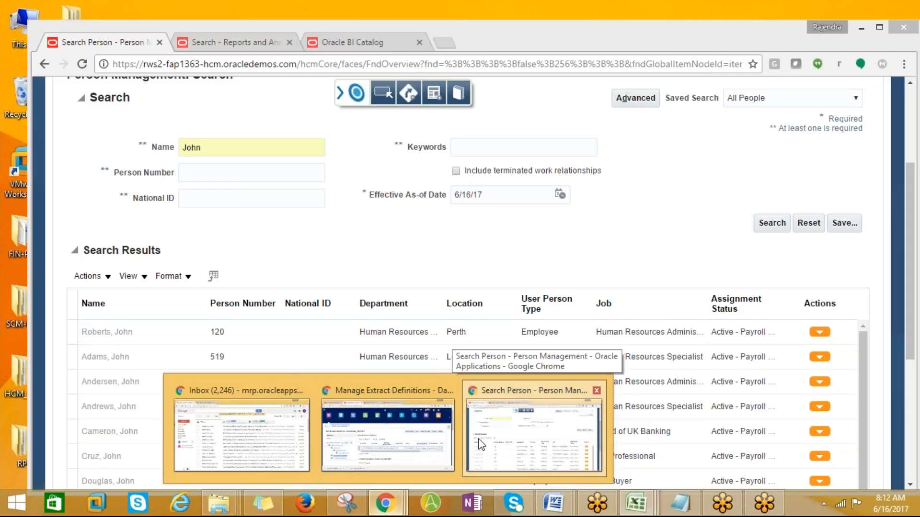
- Open the Inventory work area and drop down the Select Organization list
left_click(486, 460)
scroll(467, 283, "up", 3)
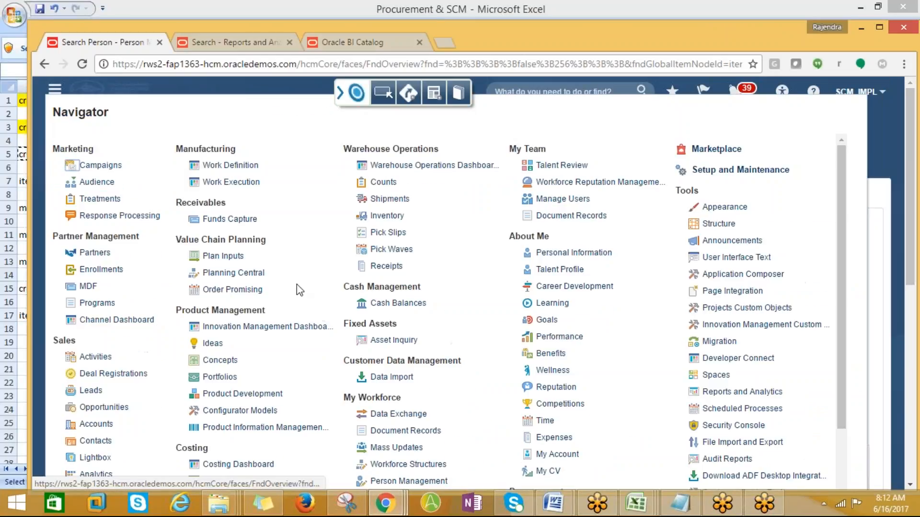
left_click(387, 216)
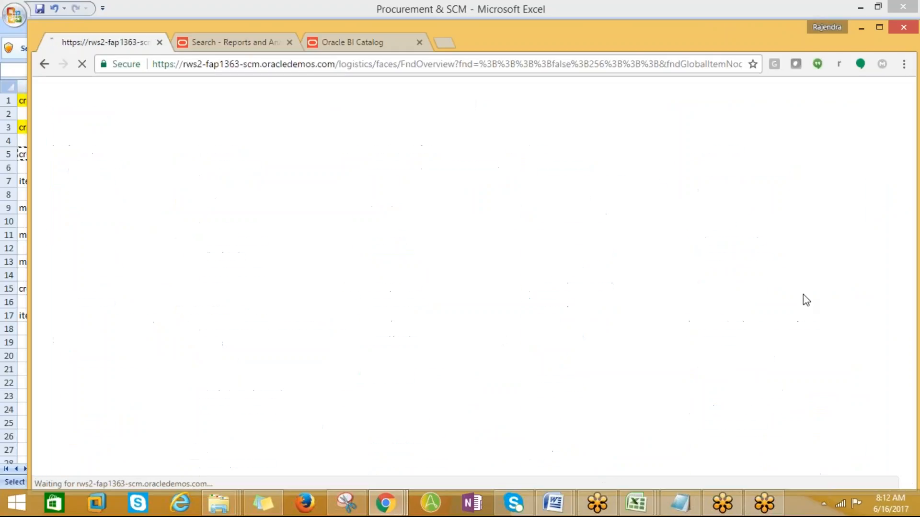
key("alt+Tab")
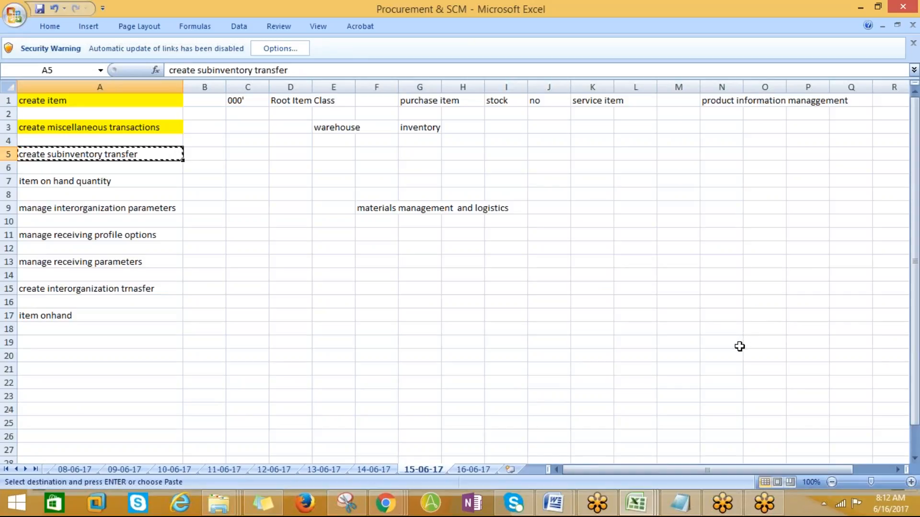
key("alt+Tab")
left_click(594, 284)
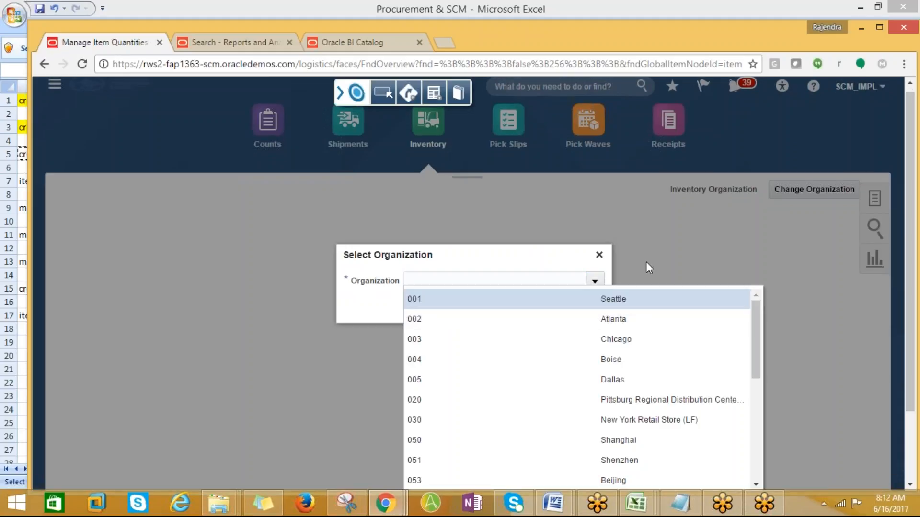
- Close organization selection without a choice and try the Create Subinventory Transfer task
left_click(598, 255)
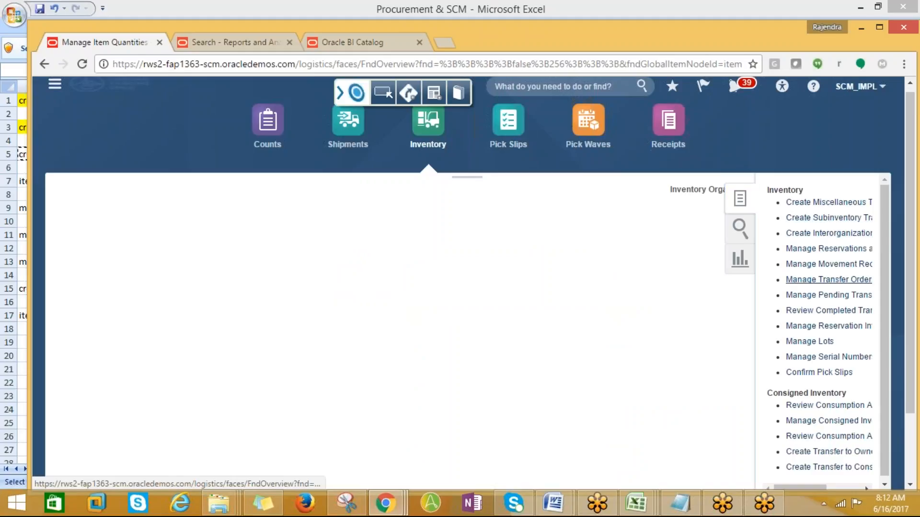
left_click(858, 280)
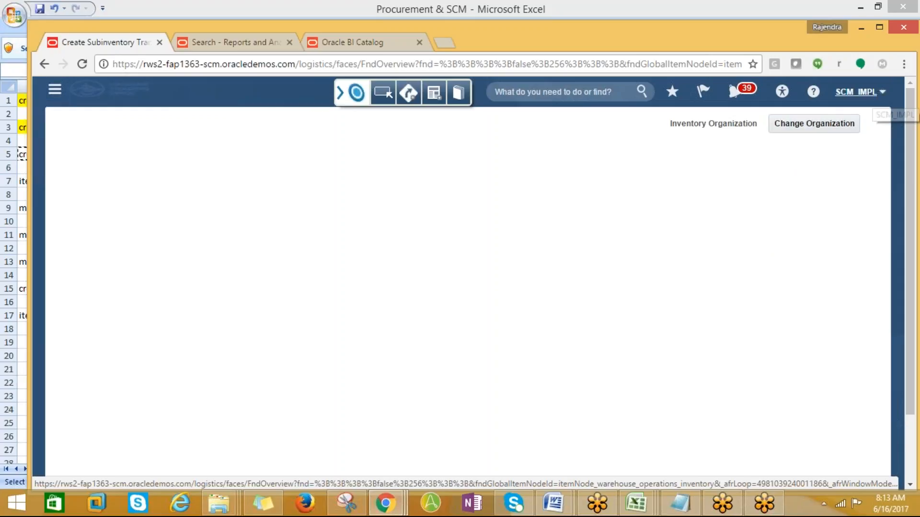
left_click(860, 92)
left_click(517, 173)
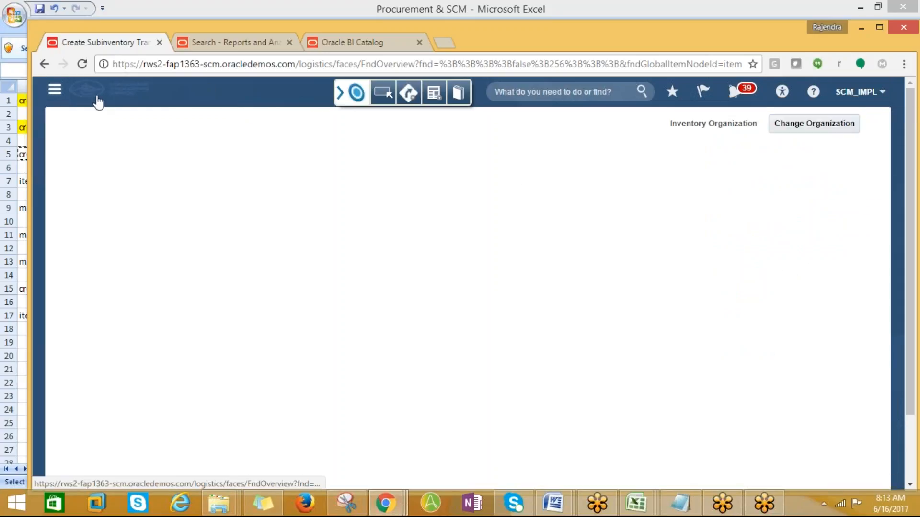
- Reopen Inventory from the Navigator and select organization AMD_001
left_click(54, 89)
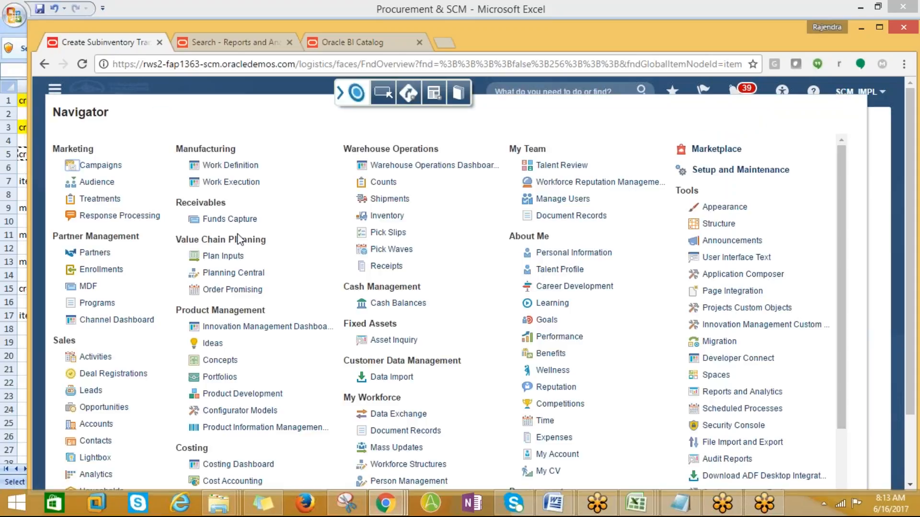
left_click(383, 218)
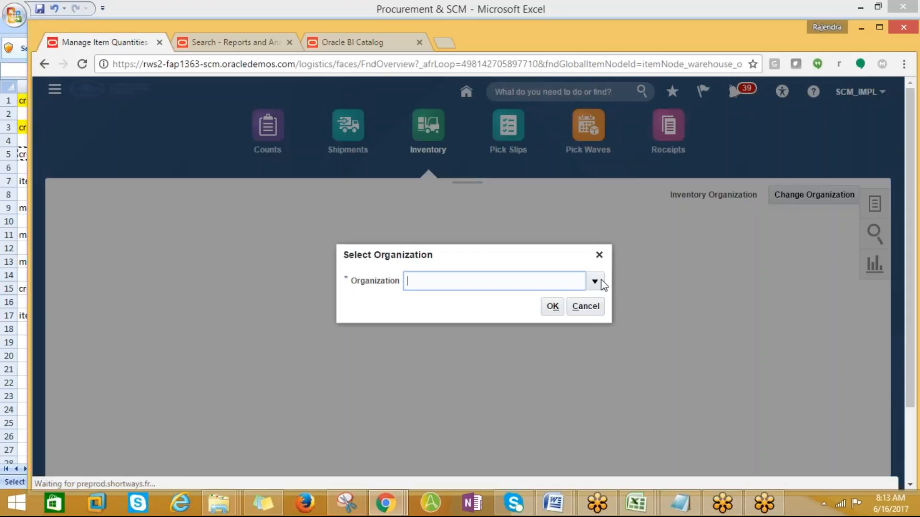
left_click(596, 282)
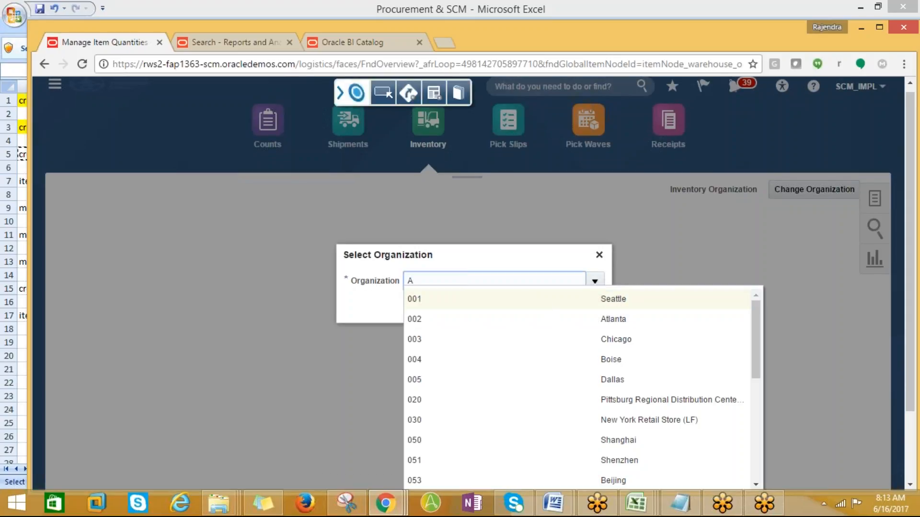
scroll(557, 356, "down", 5)
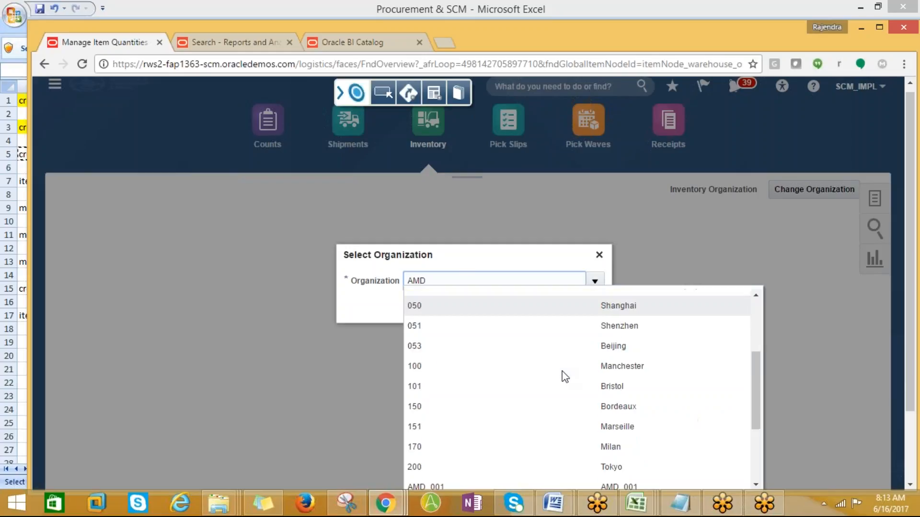
left_click(376, 301)
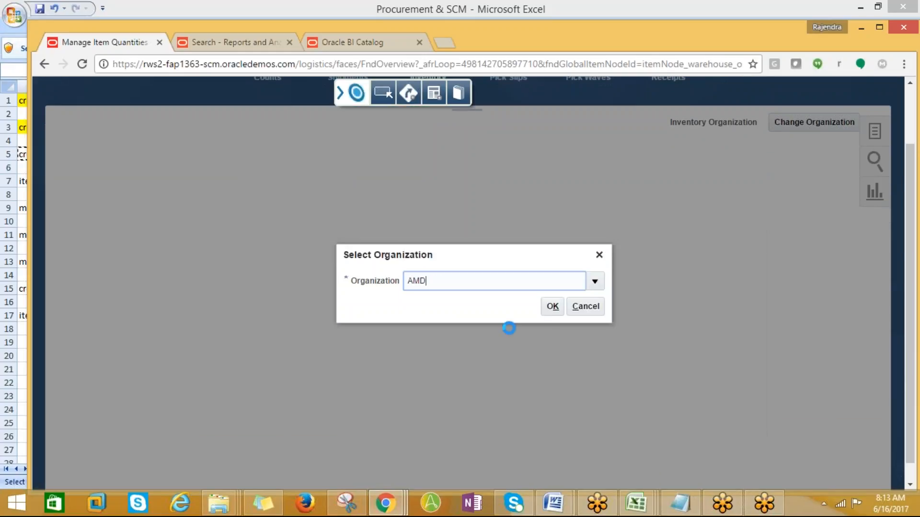
left_click(552, 308)
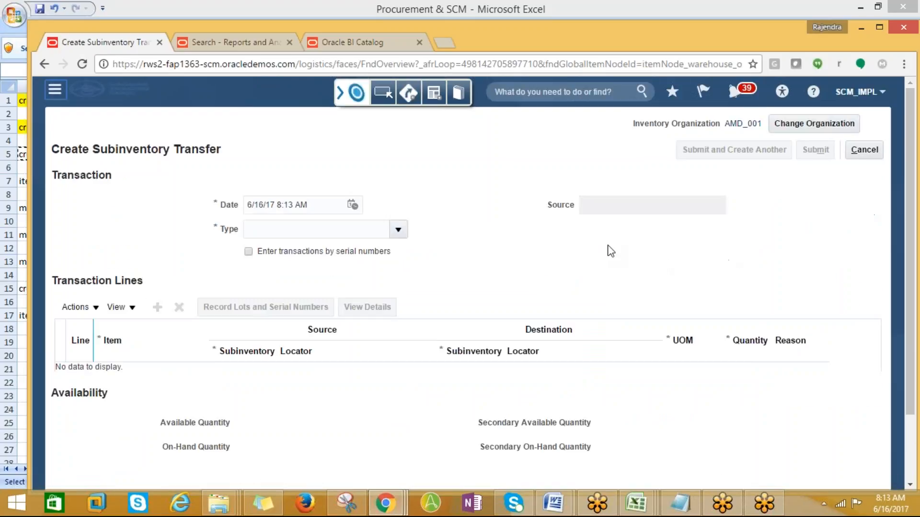
- Set the transaction type to Subinventory Transfer and add a line for item AMD_Laptop_001
left_click(397, 231)
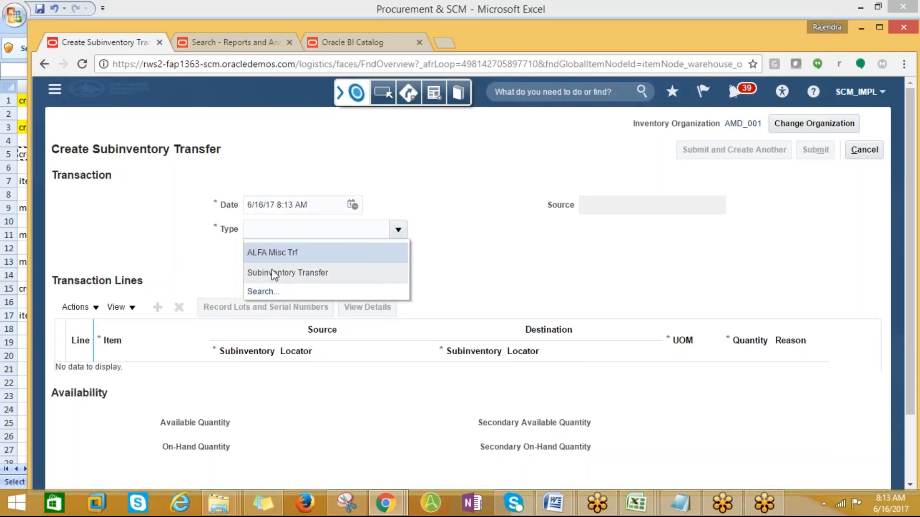
left_click(274, 274)
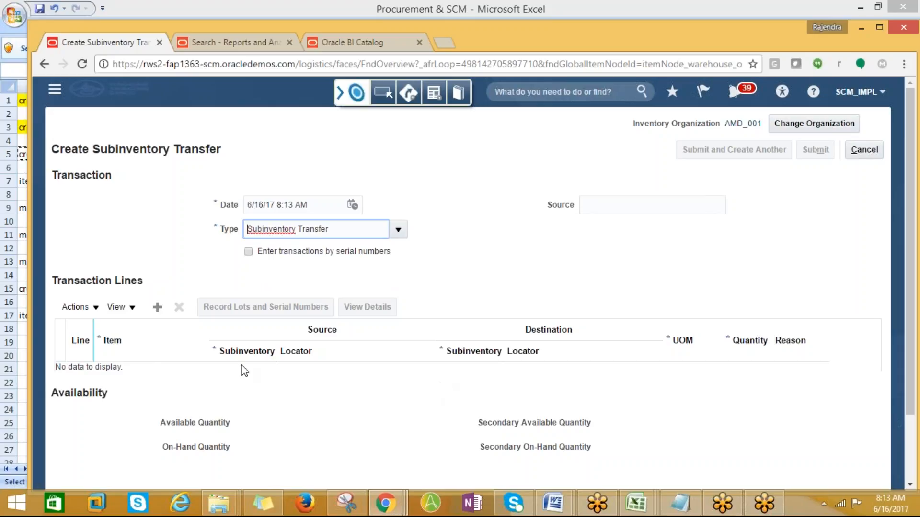
left_click(157, 307)
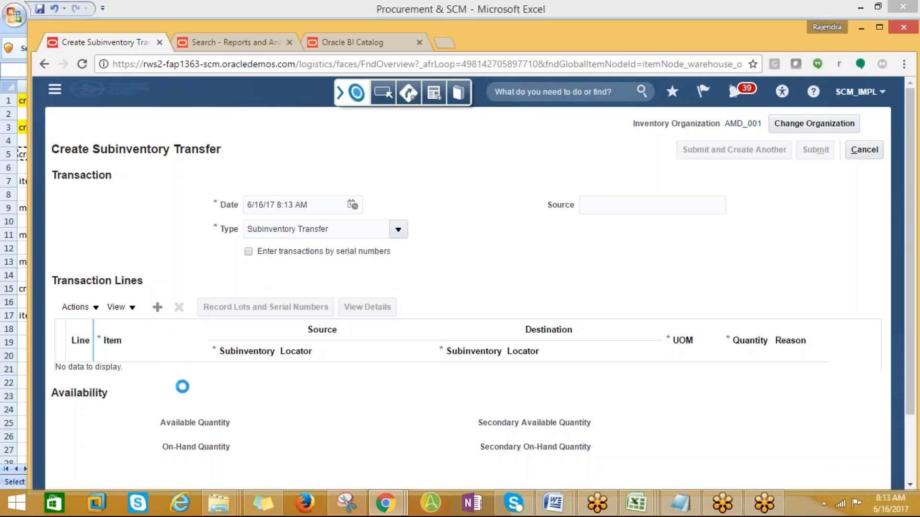
left_click(148, 379)
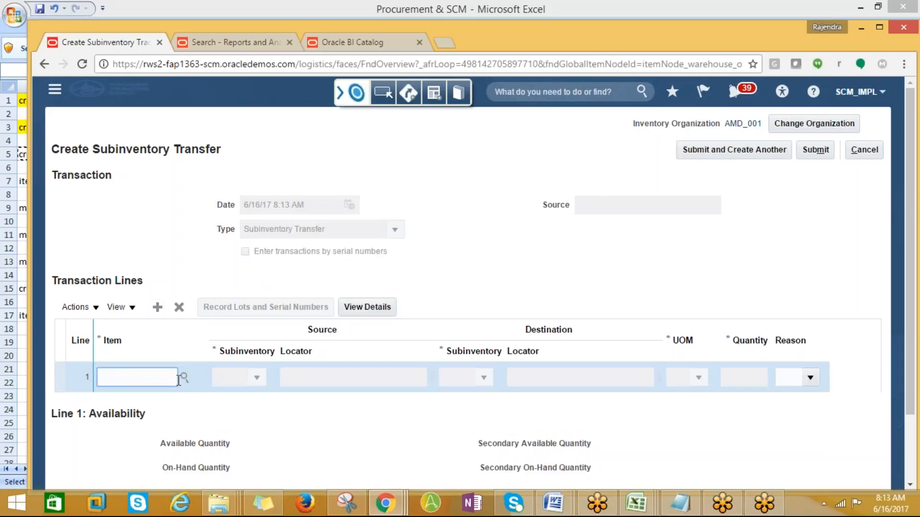
left_click(184, 377)
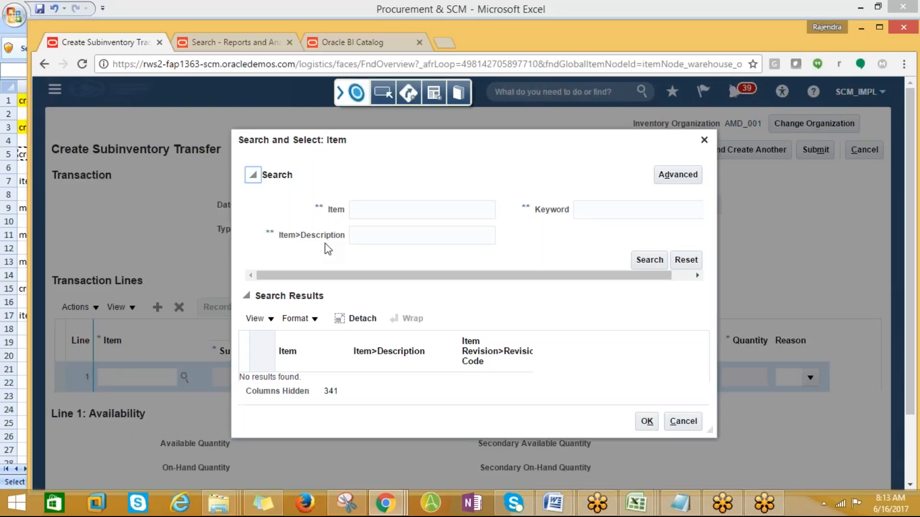
type("AMD")
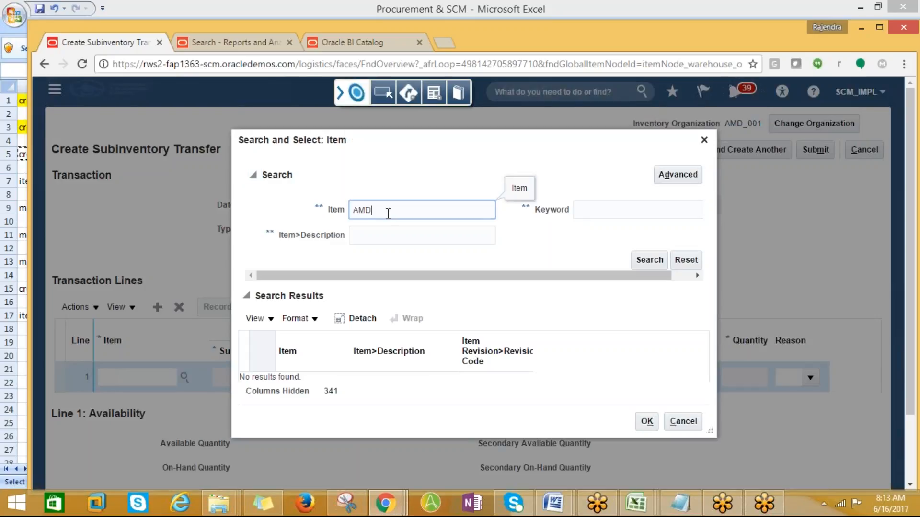
type("%")
left_click(654, 260)
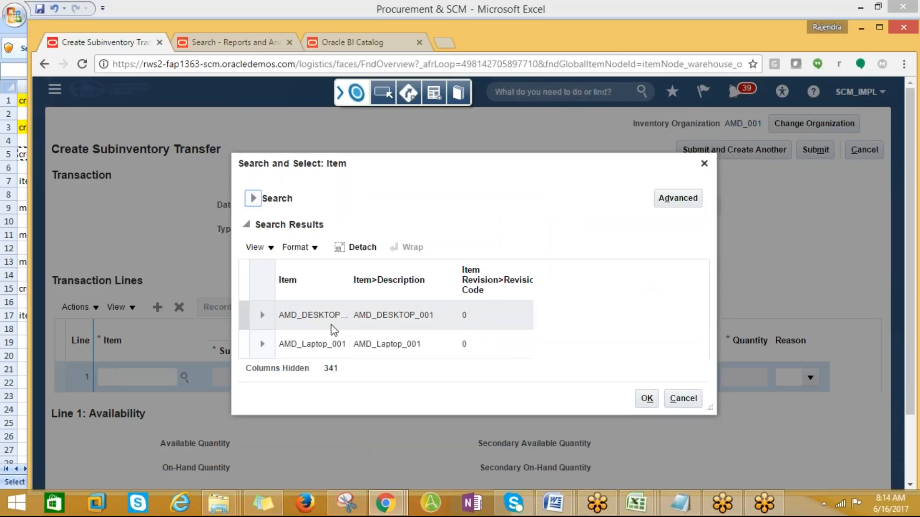
left_click(307, 348)
left_click(645, 399)
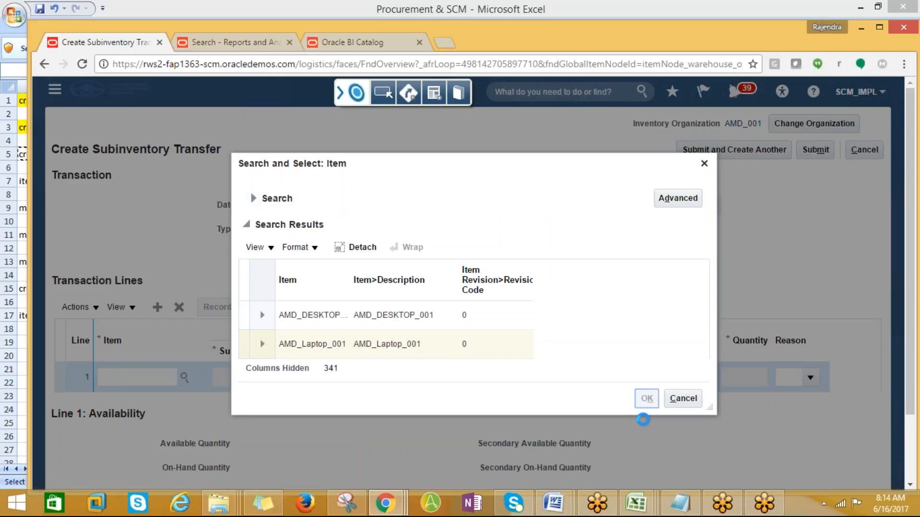
- Transfer 10 Ea from subinventory AMD001 to AMD_SUB001 and submit
left_click(257, 378)
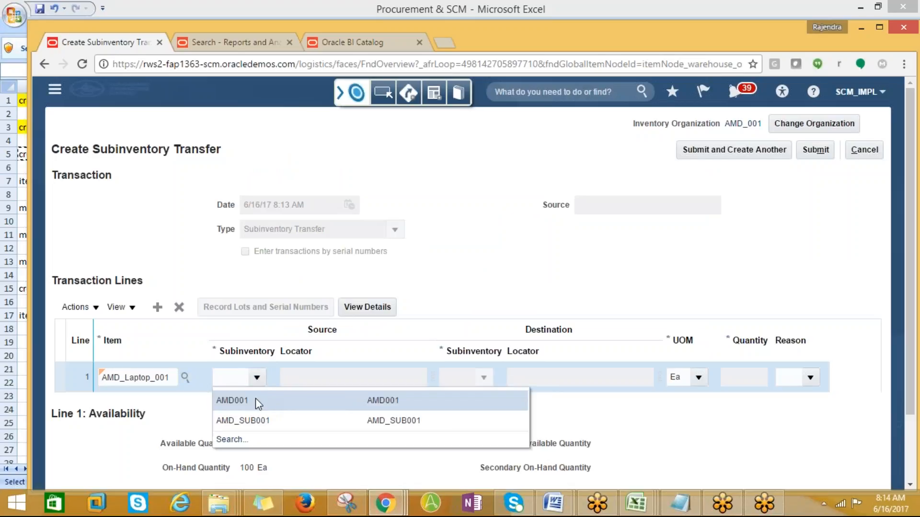
left_click(255, 401)
left_click(482, 378)
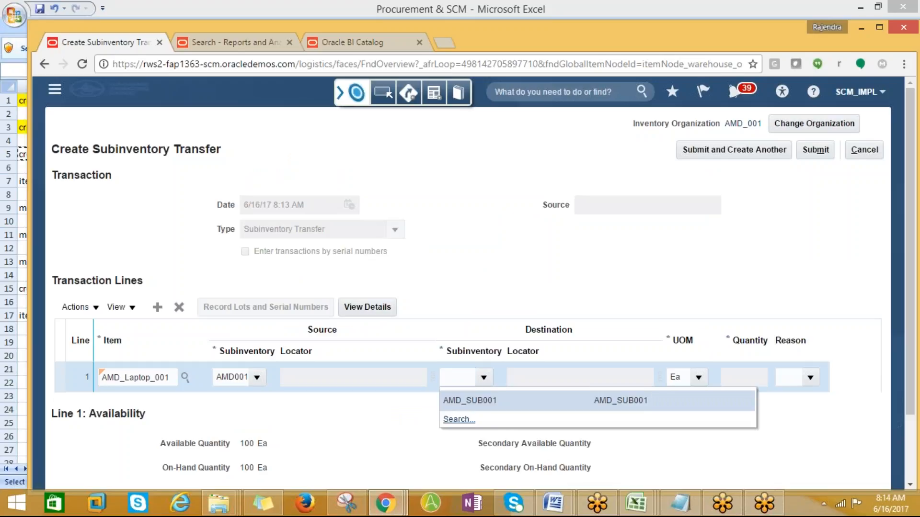
left_click(449, 400)
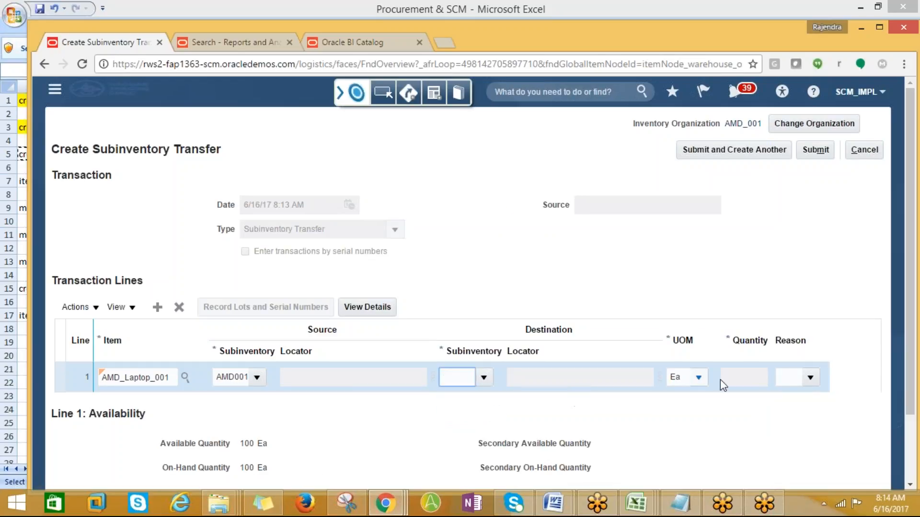
left_click(750, 378)
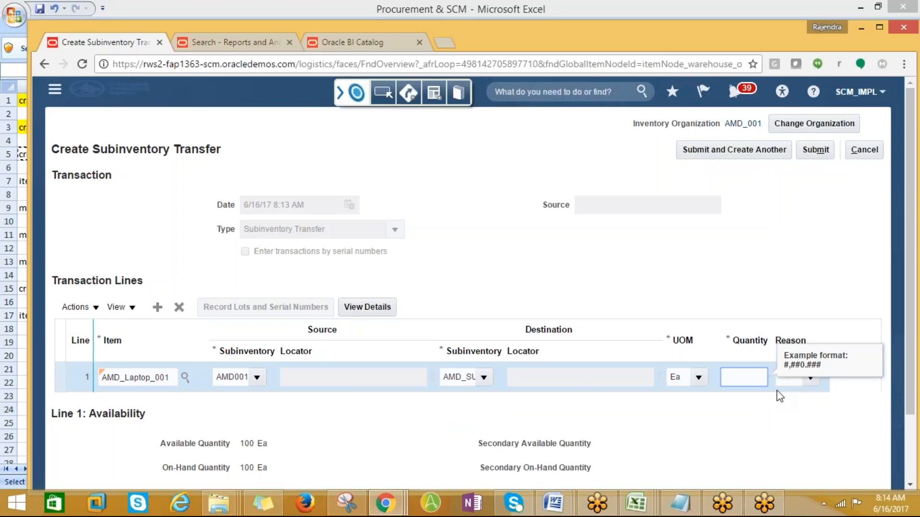
key("Tab")
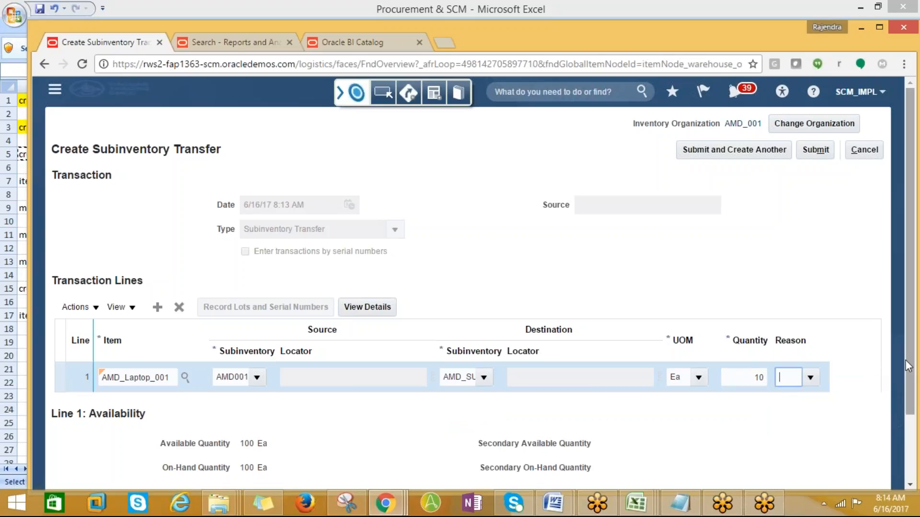
scroll(792, 351, "down", 2)
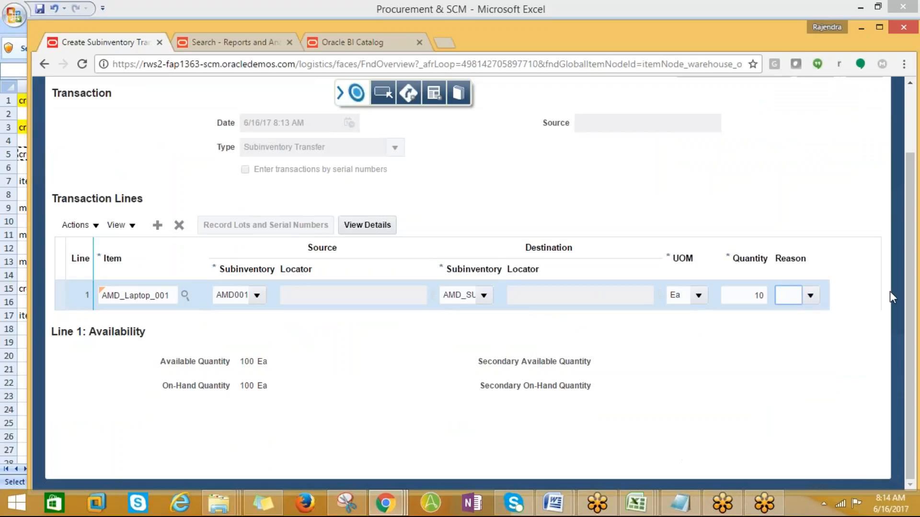
scroll(910, 317, "up", 2)
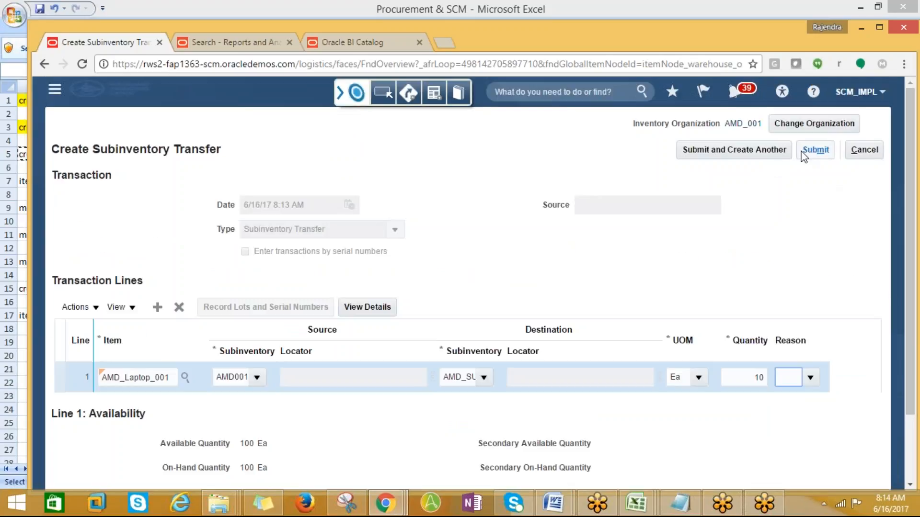
left_click(821, 153)
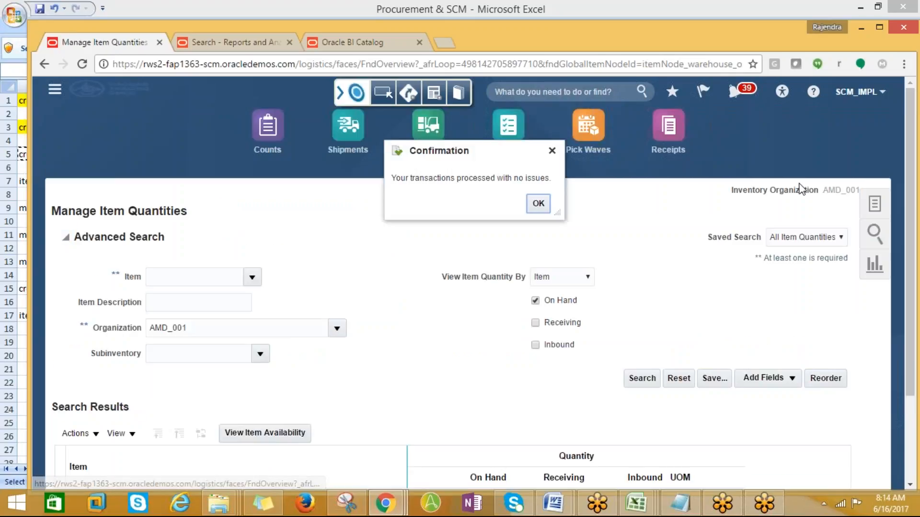
- Fill the create subinventory transfer and item on hand quantity notes (A5, A7) yellow in Excel
left_click(539, 205)
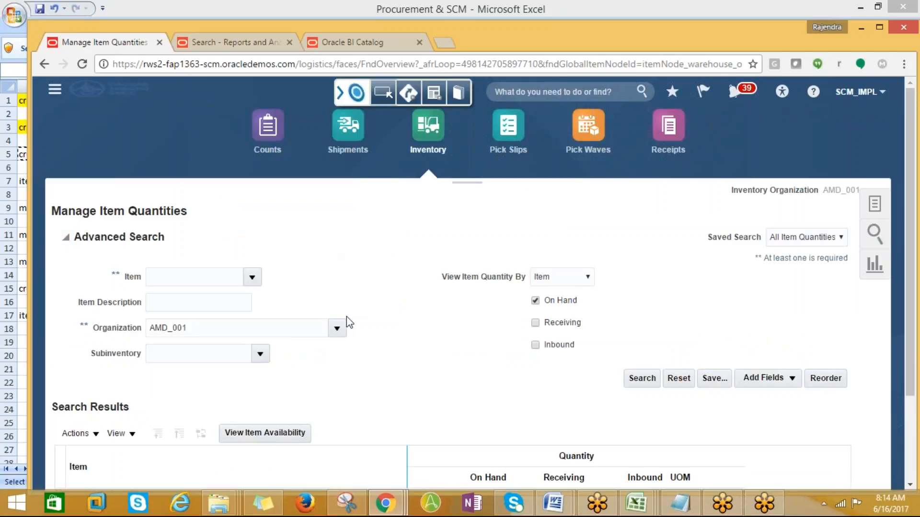
key("alt+Tab")
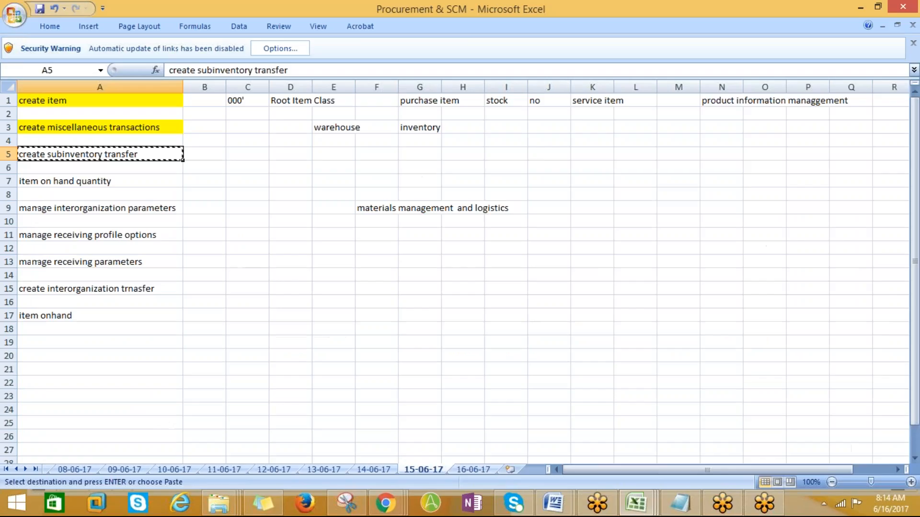
left_click(41, 27)
left_click(198, 68)
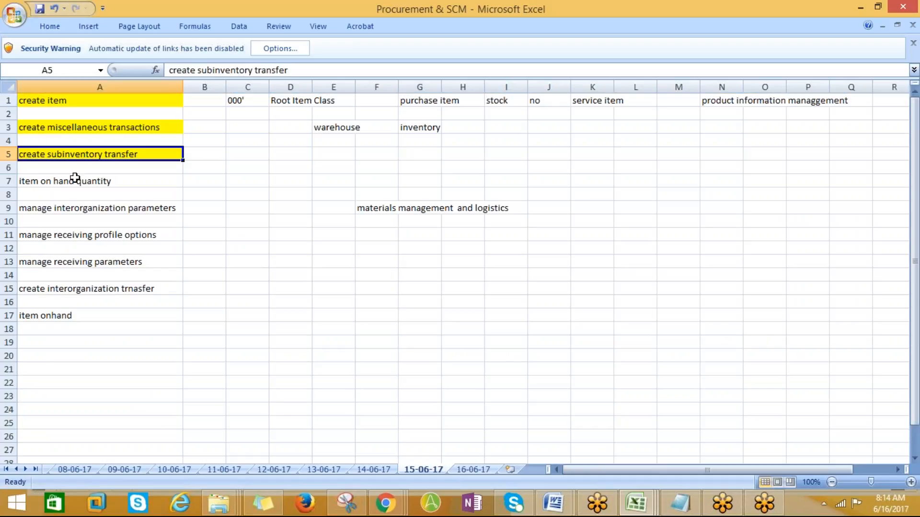
left_click(76, 182)
left_click(51, 29)
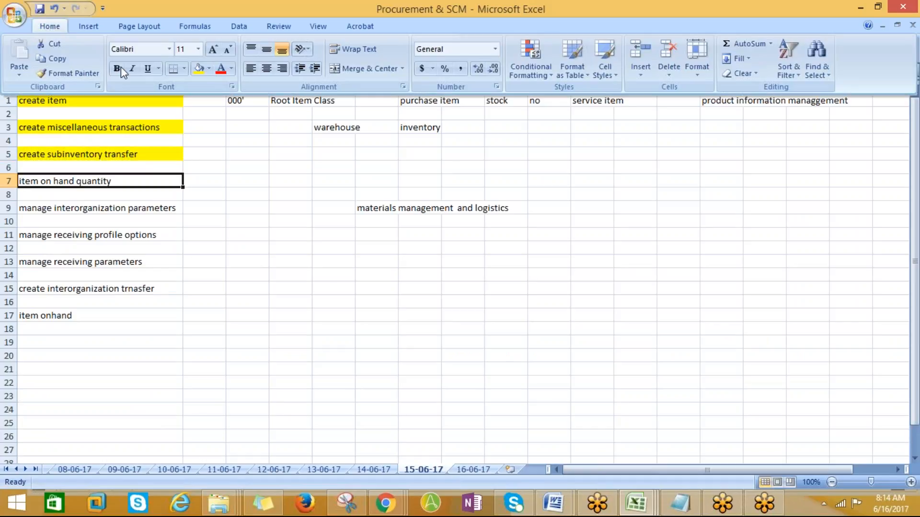
left_click(198, 70)
key("alt+Tab")
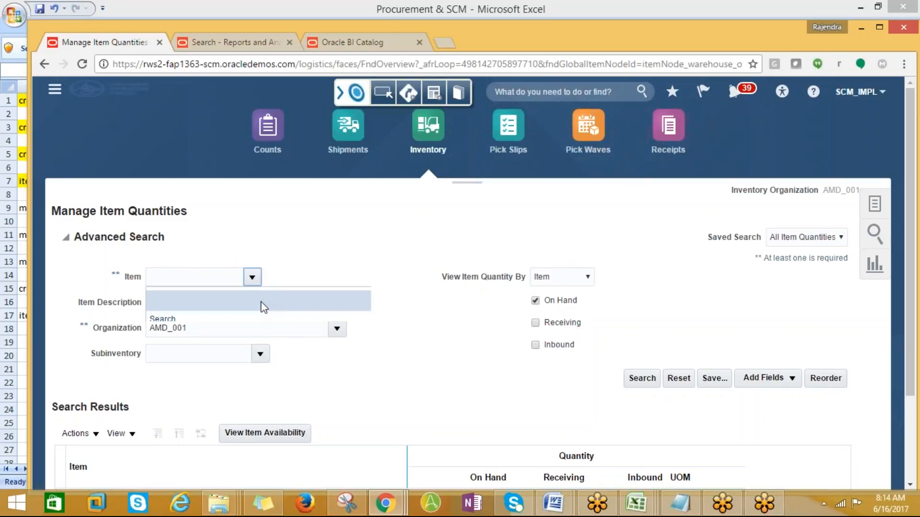
- Search on-hand quantities for item AMD_Laptop_001, found with AMD%, showing 100 Ea
left_click(197, 316)
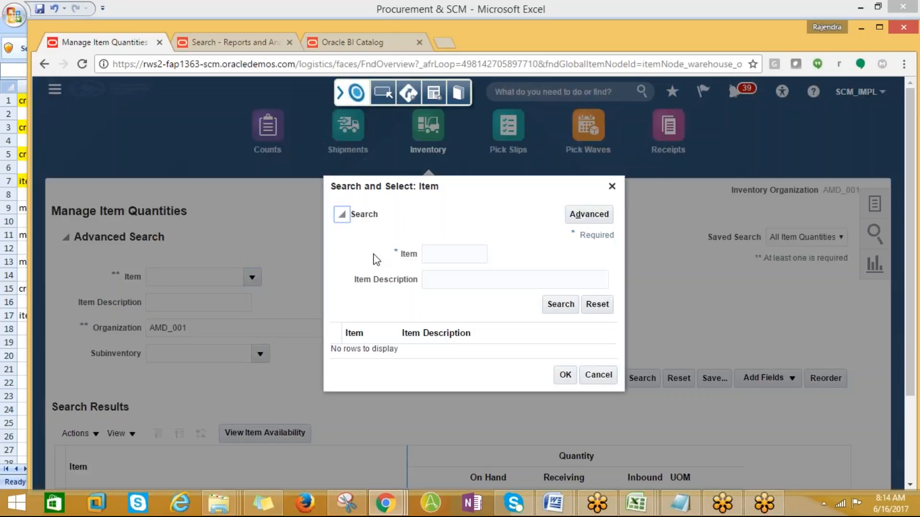
left_click(444, 254)
type("AMD%")
left_click(561, 307)
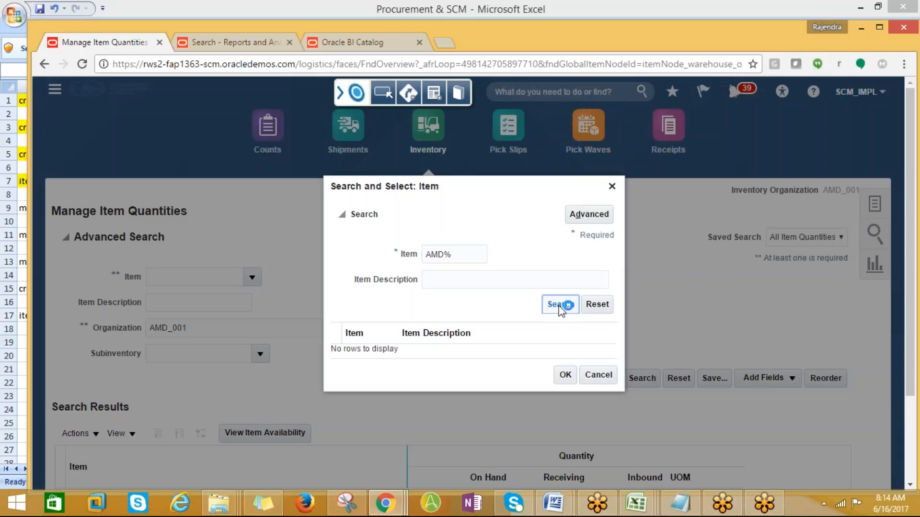
left_click(396, 370)
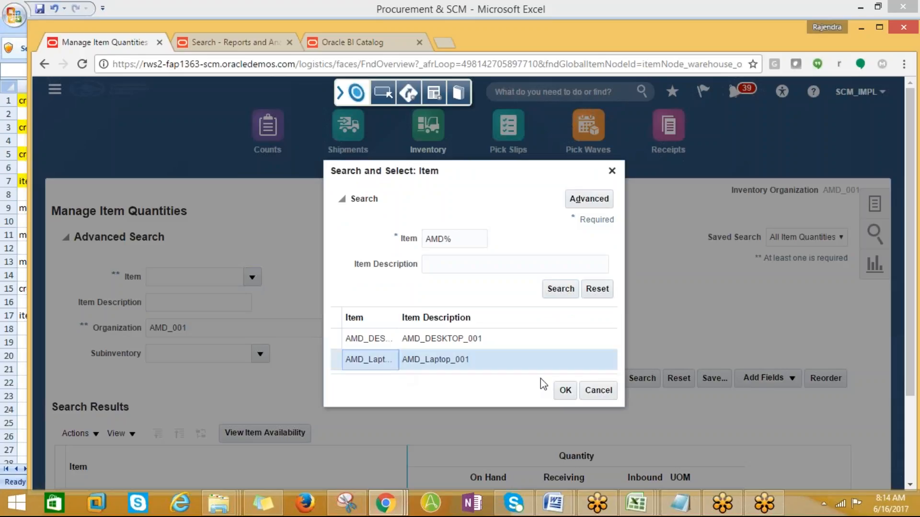
left_click(564, 390)
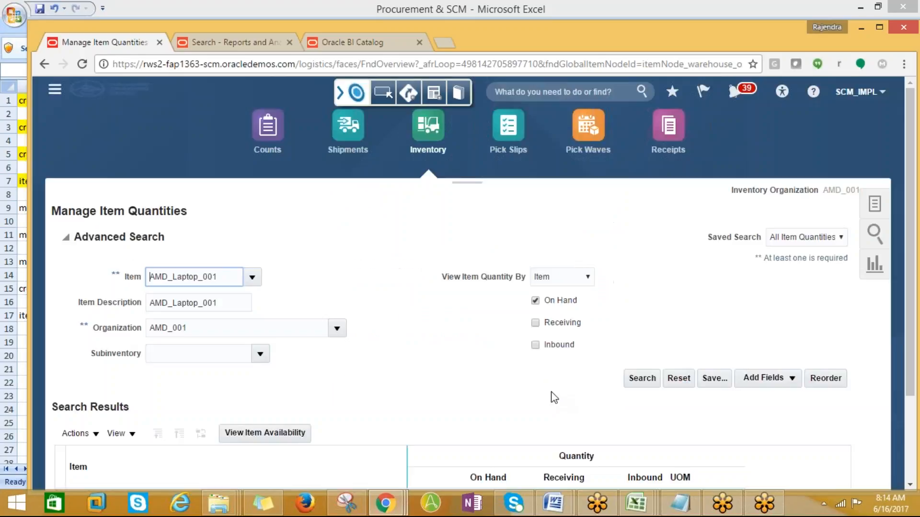
left_click(641, 378)
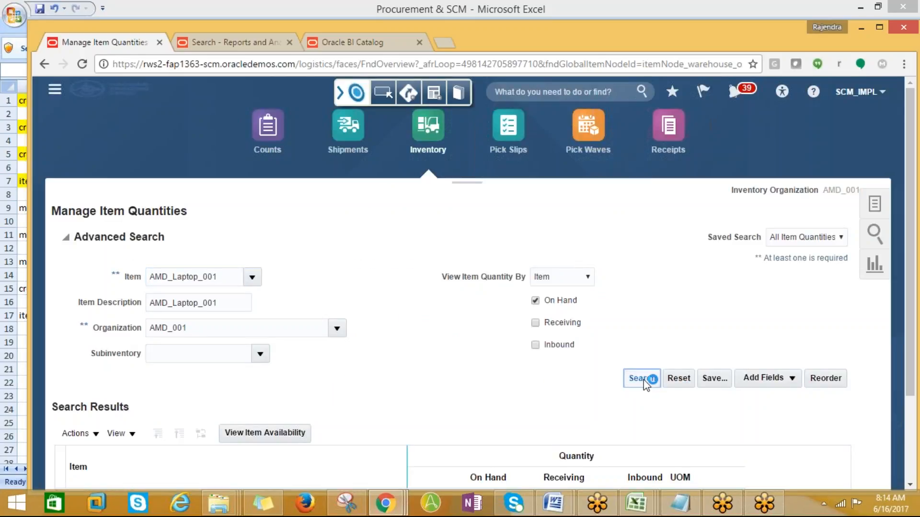
scroll(495, 426, "down", 2)
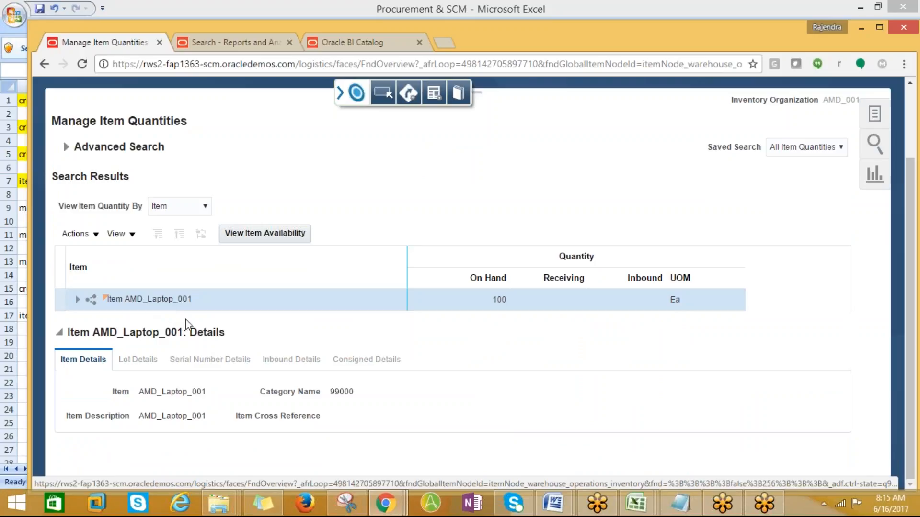
- Expand AMD_Laptop_001's per-subinventory quantities in AMD_001, then select the A9 interorganization parameters note in Excel
left_click(77, 299)
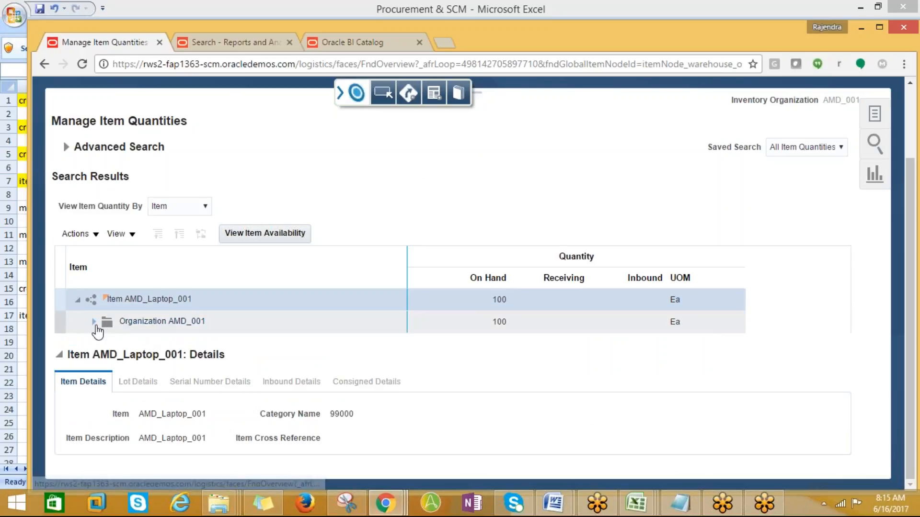
left_click(95, 322)
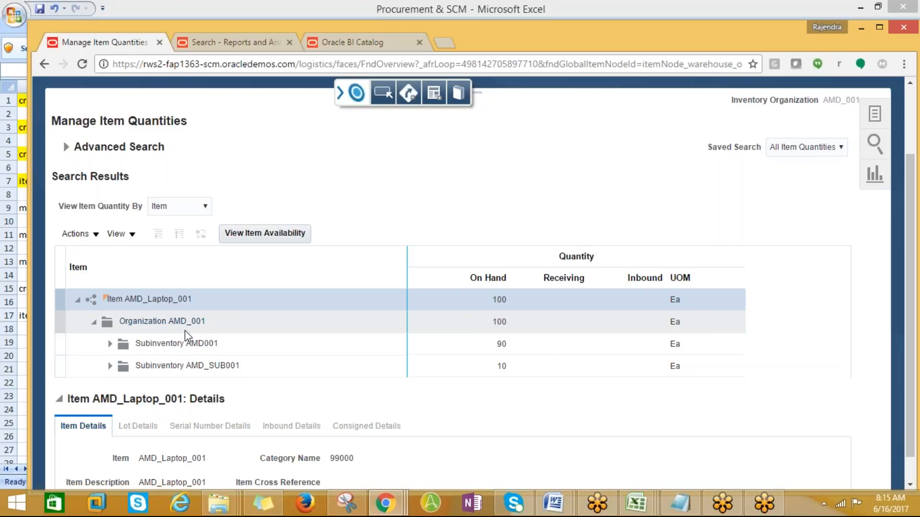
scroll(225, 335, "up", 2)
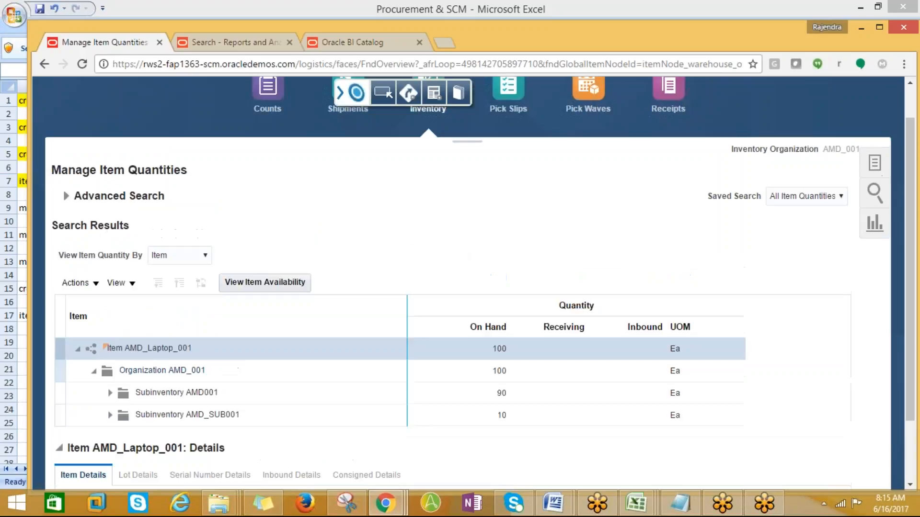
scroll(250, 398, "down", 3)
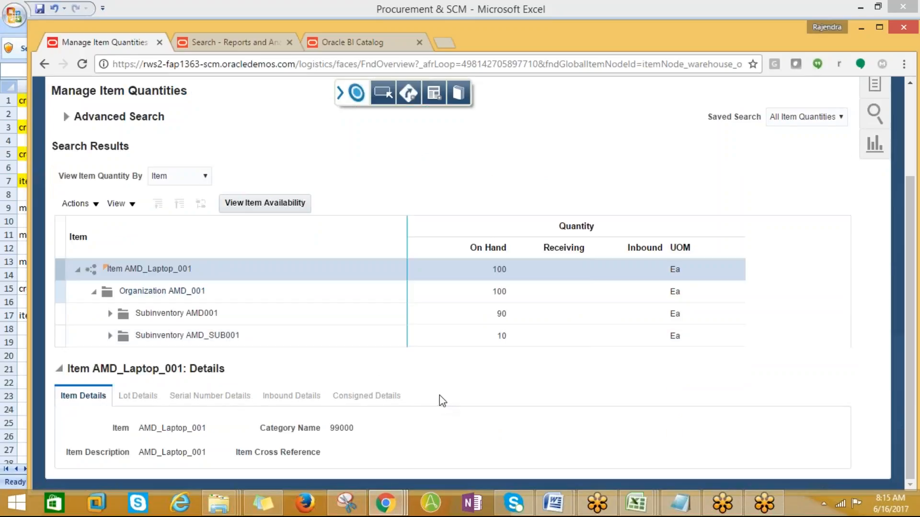
scroll(439, 398, "up", 3)
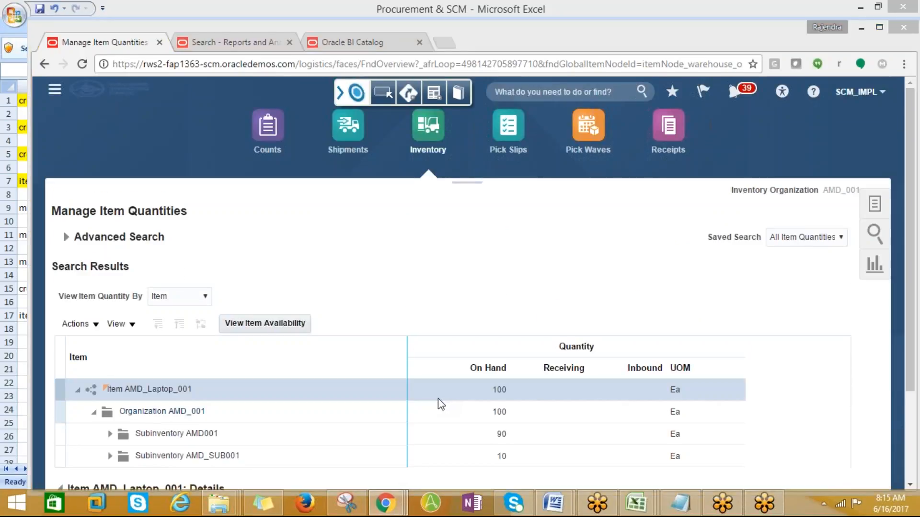
key("alt+Tab")
left_click(75, 209)
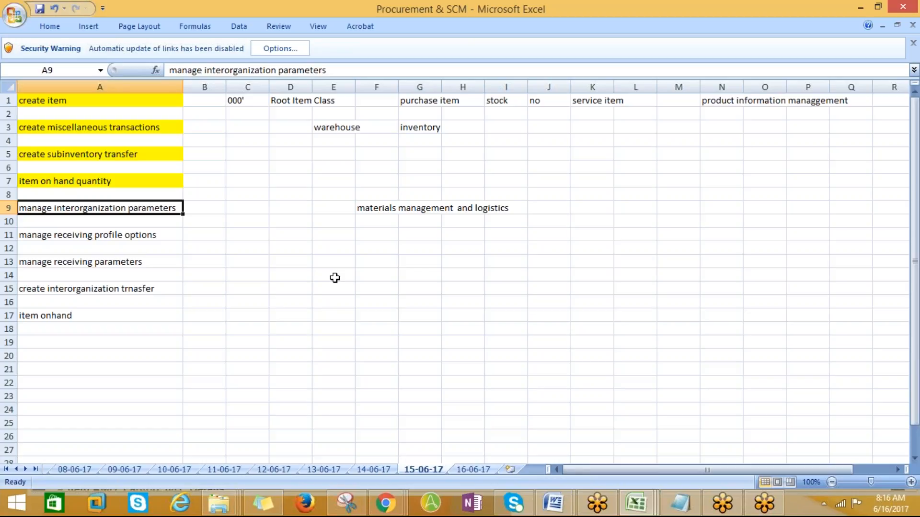
- Copy the Manage Interorganization Parameters task name from Excel cell A9 into Oracle
key("ctrl+c")
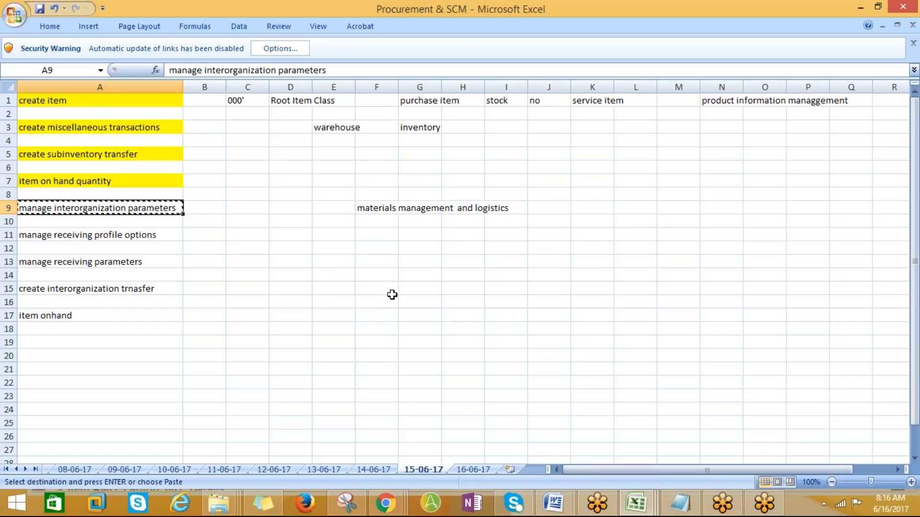
key("alt+Tab")
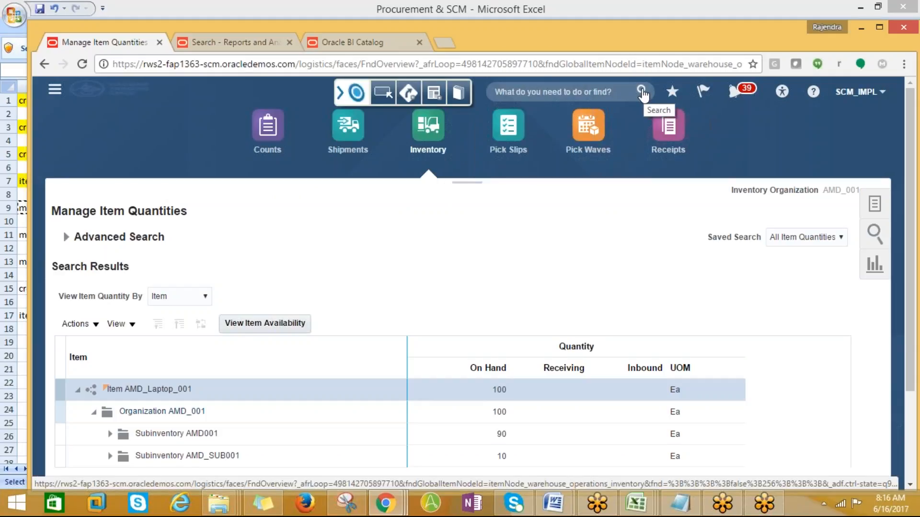
left_click(878, 206)
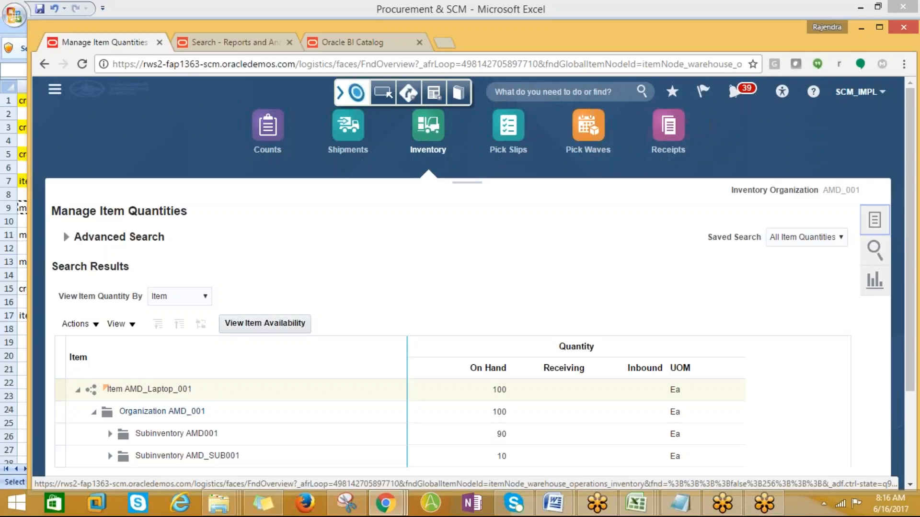
left_click(623, 249)
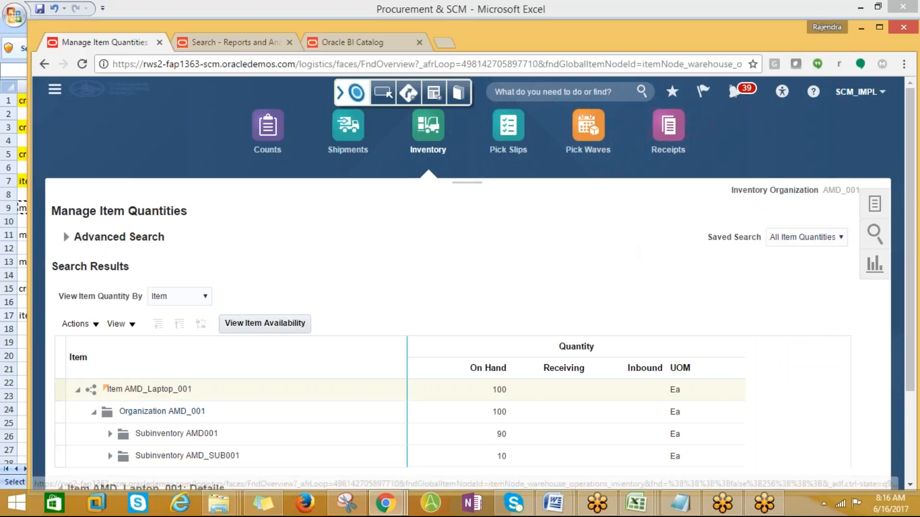
key("alt+Tab")
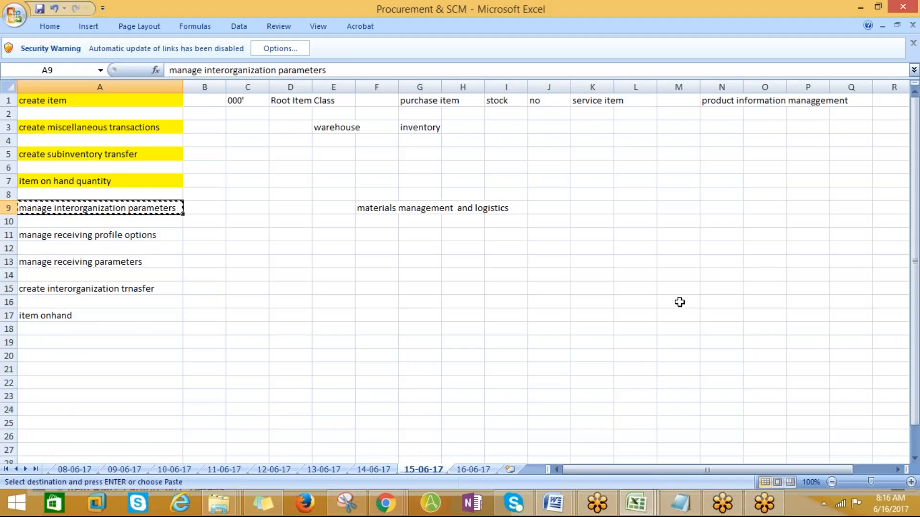
key("alt+Tab")
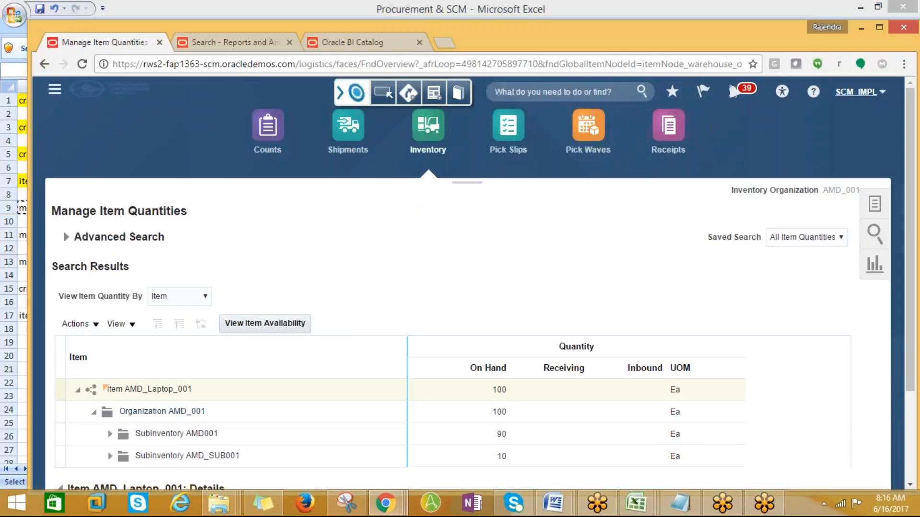
- Search Setup and Maintenance for Manage Interorganization Parameters and open the task
left_click(879, 92)
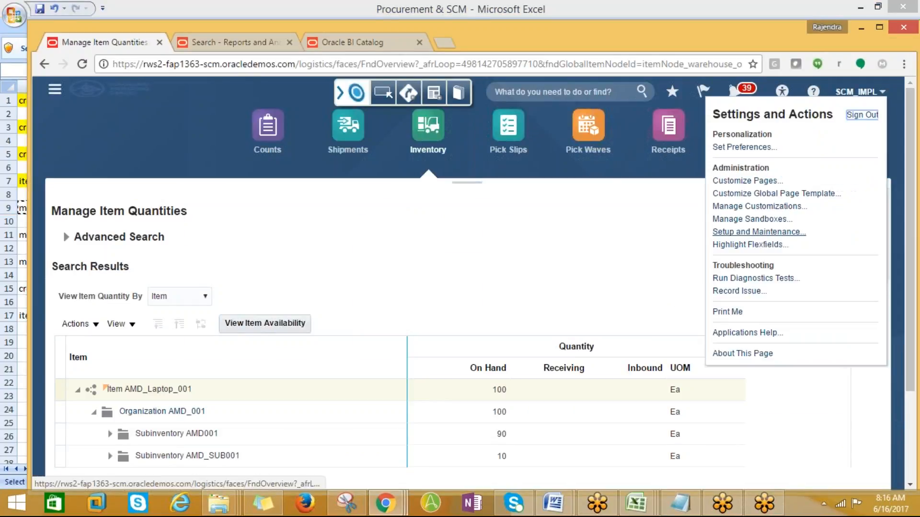
left_click(741, 232)
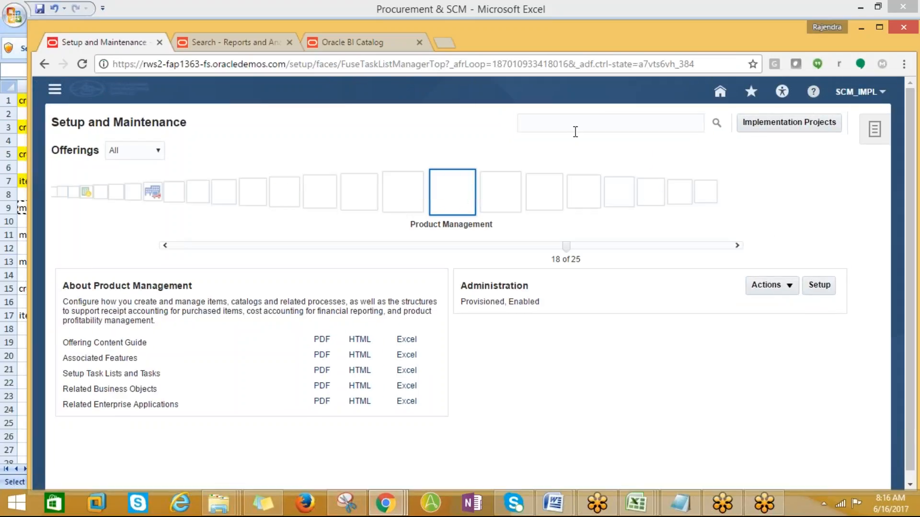
left_click(575, 130)
key("ctrl+v")
left_click(717, 122)
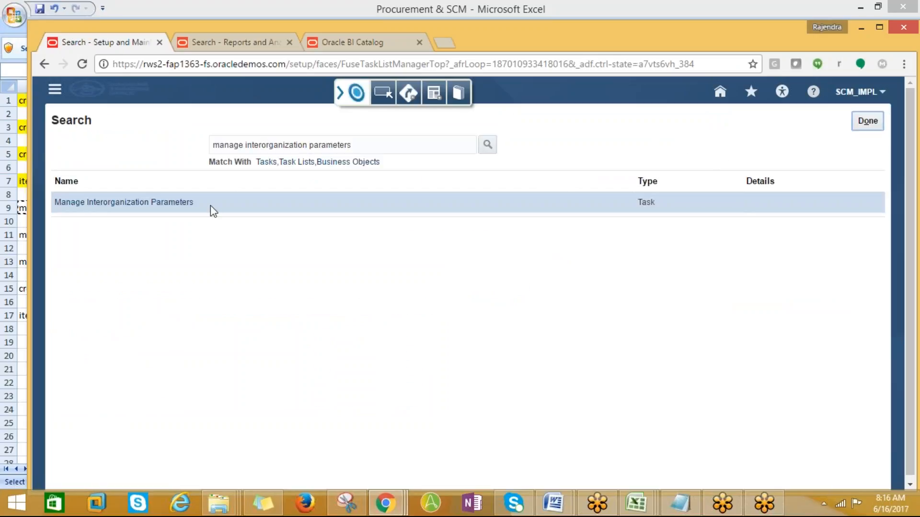
left_click(117, 202)
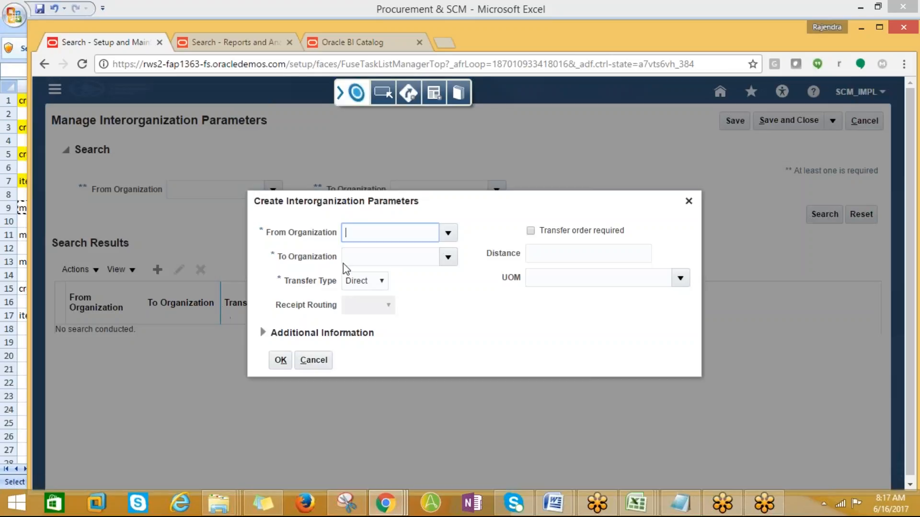
- Search AMD% and set the From Organization to AMD_001
left_click(451, 233)
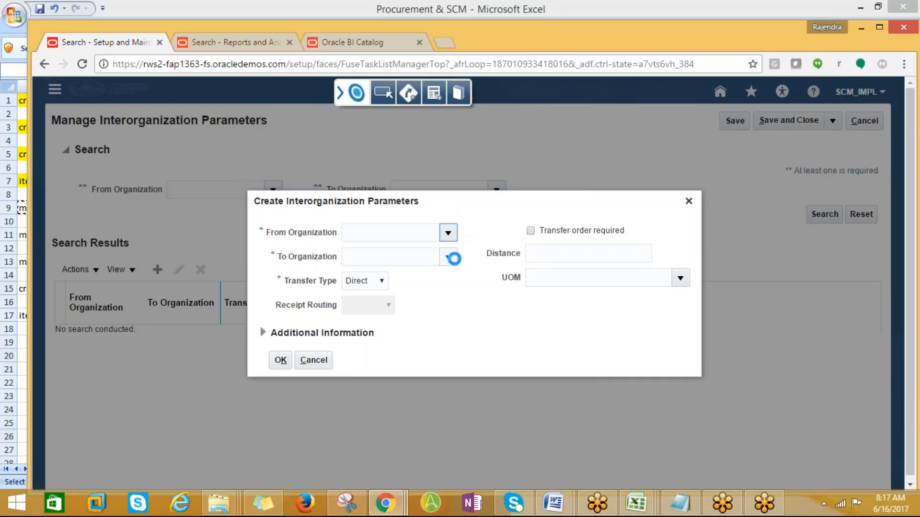
left_click(364, 456)
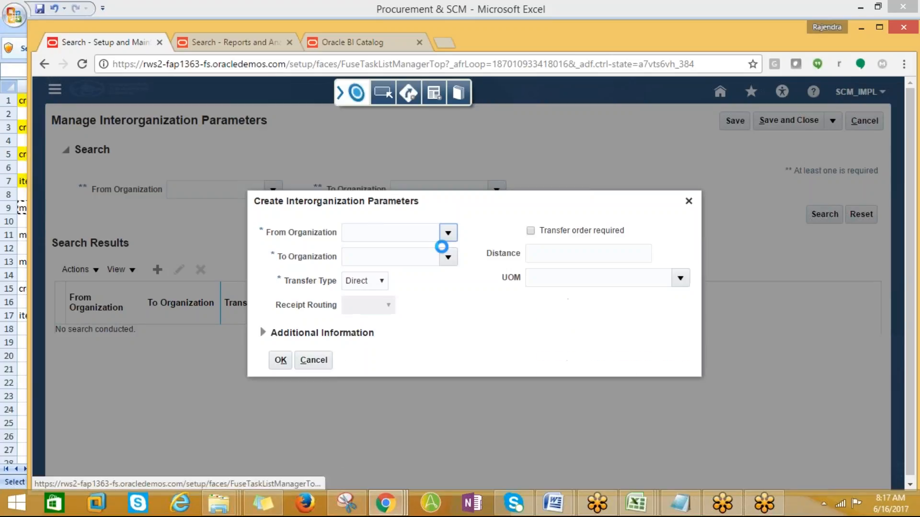
left_click(419, 242)
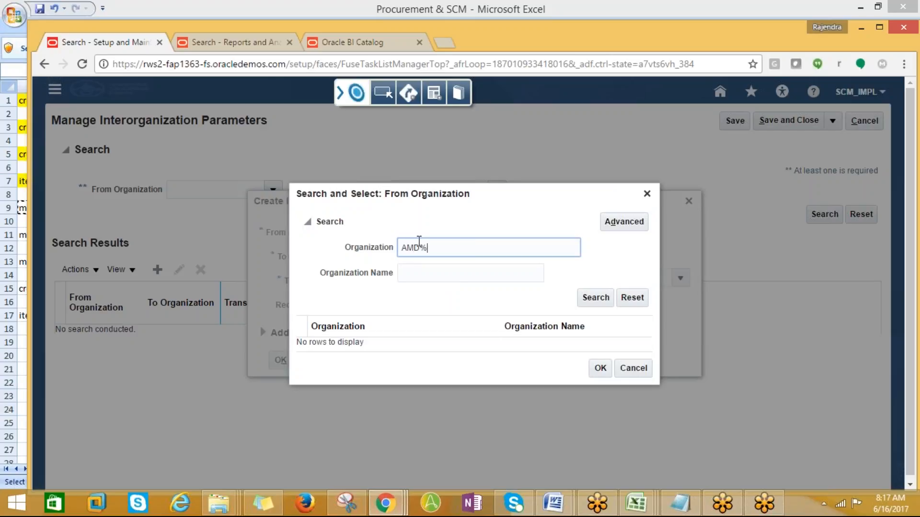
left_click(595, 298)
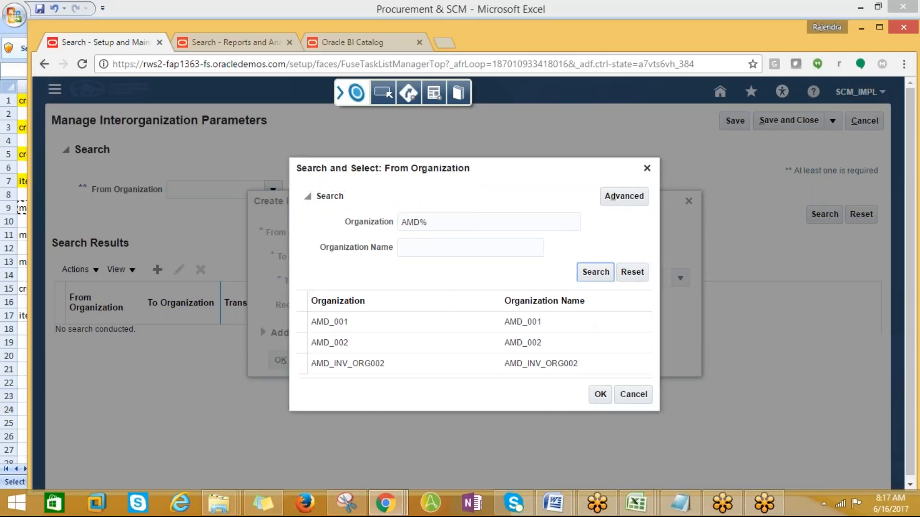
left_click(373, 318)
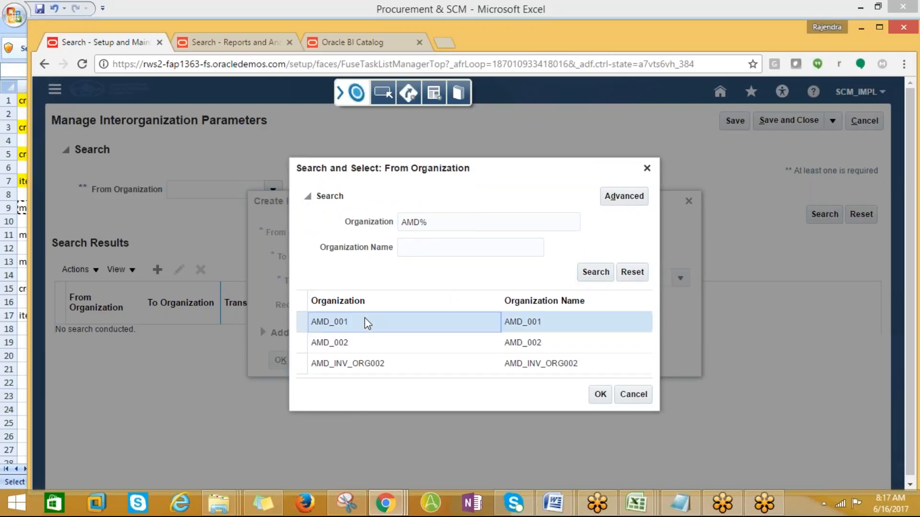
left_click(600, 394)
- Search AMD% and set the To Organization to AMD_002
left_click(388, 258)
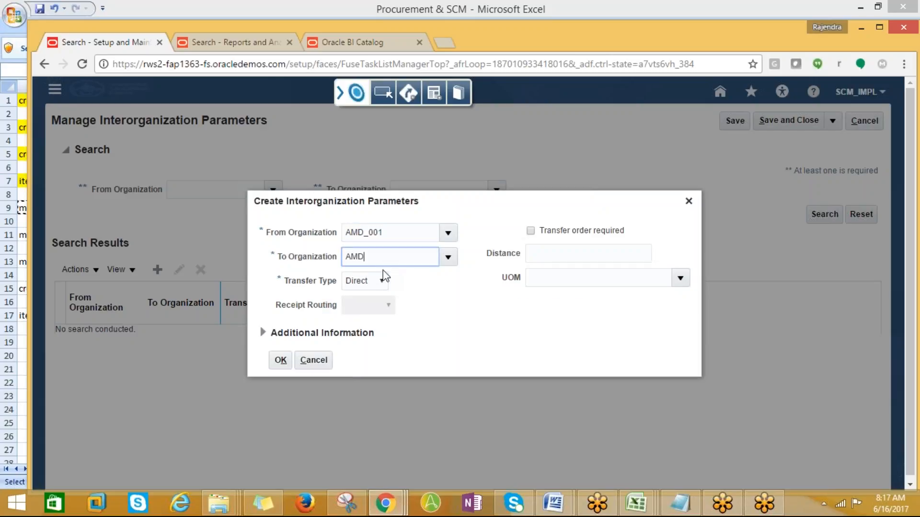
key("Tab")
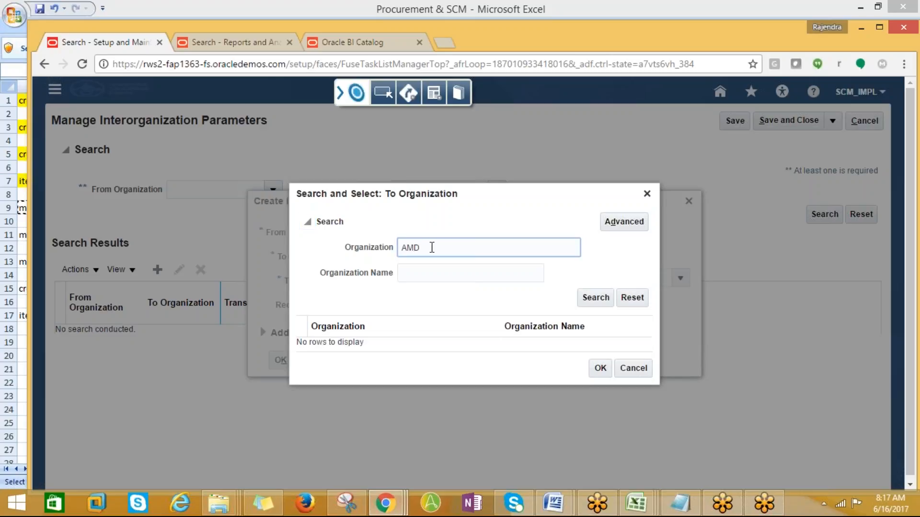
left_click(595, 298)
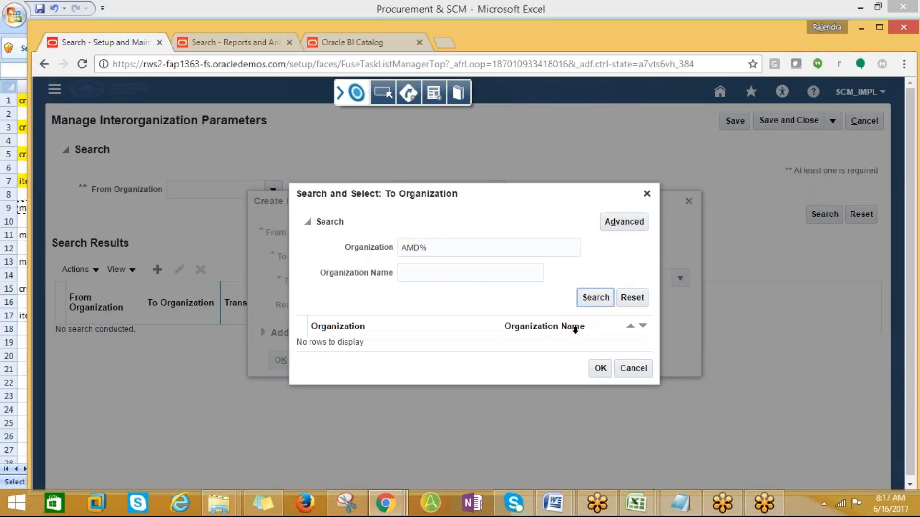
left_click(353, 332)
left_click(601, 383)
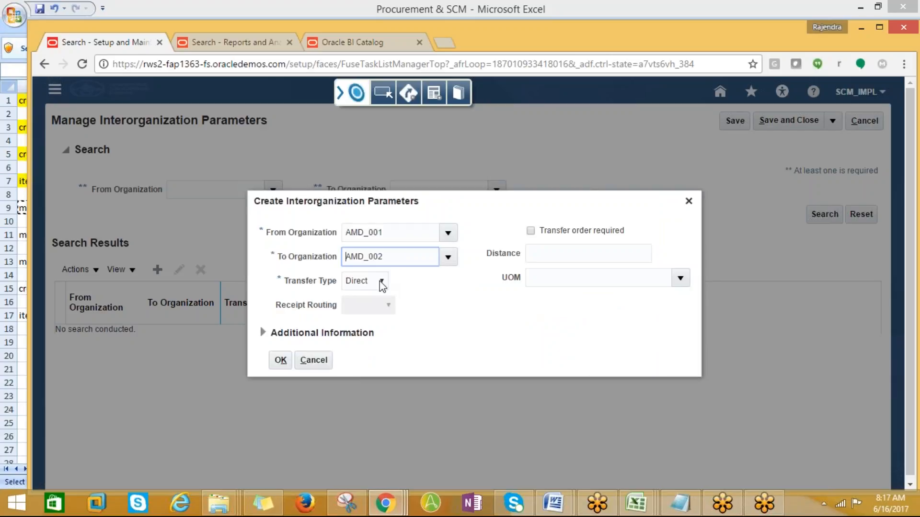
left_click(555, 258)
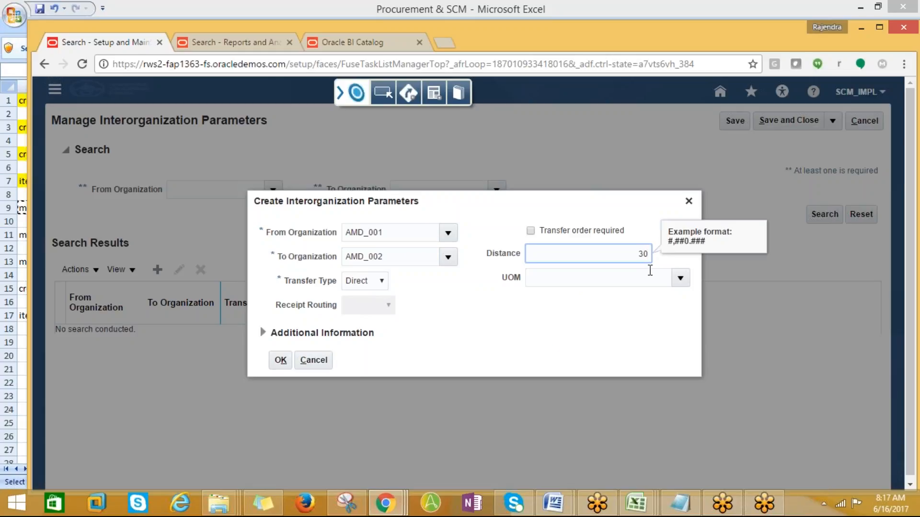
- Set the distance unit to km, then save and close the AMD_001 to AMD_002 Direct parameter
left_click(679, 279)
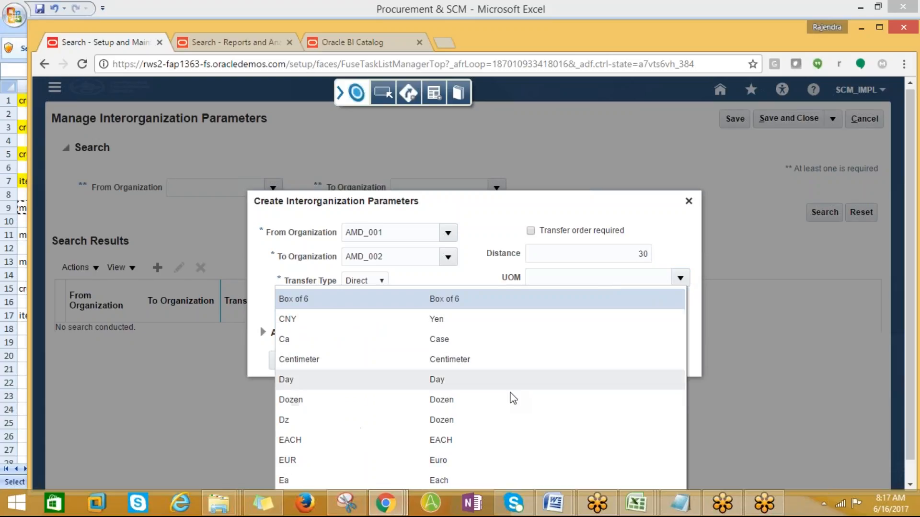
scroll(495, 414, "down", 1)
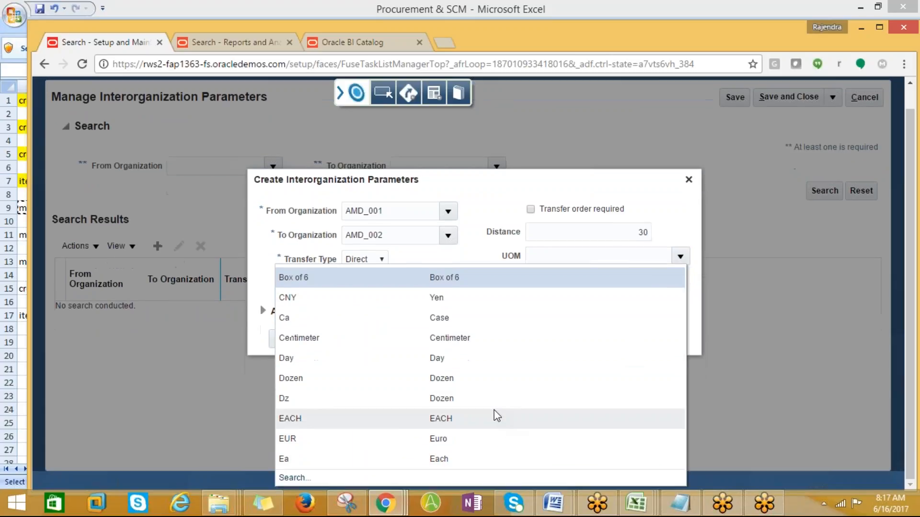
left_click(301, 482)
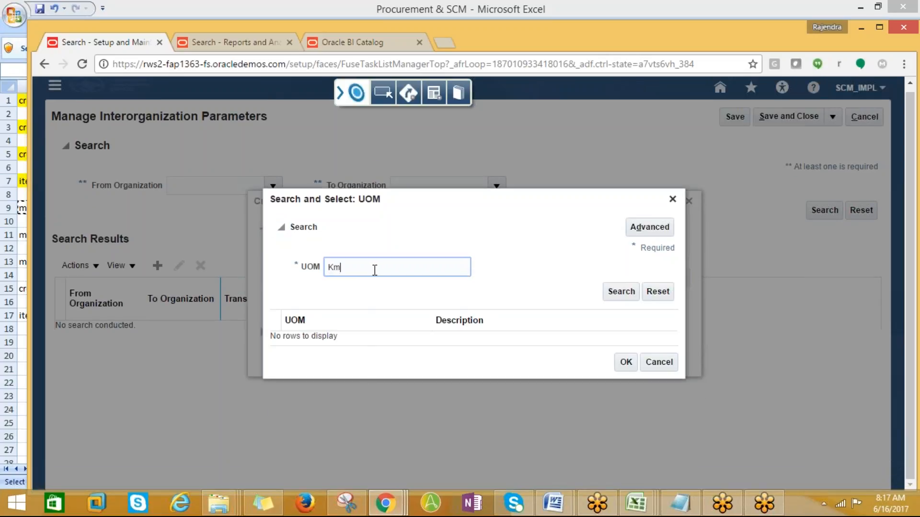
left_click(609, 290)
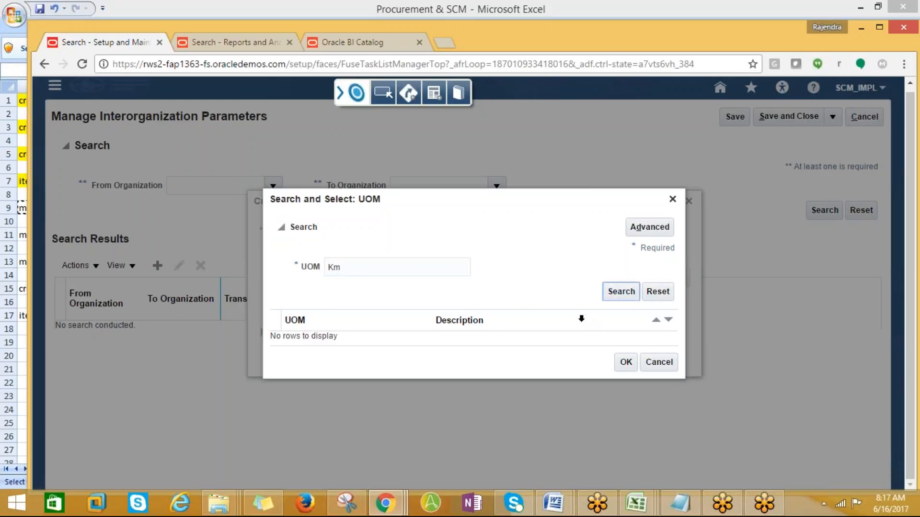
left_click(312, 343)
left_click(624, 368)
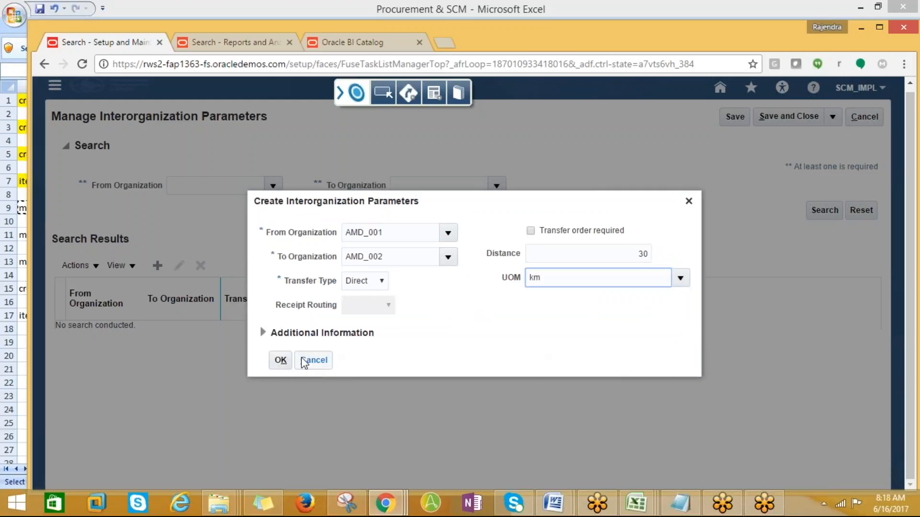
left_click(283, 363)
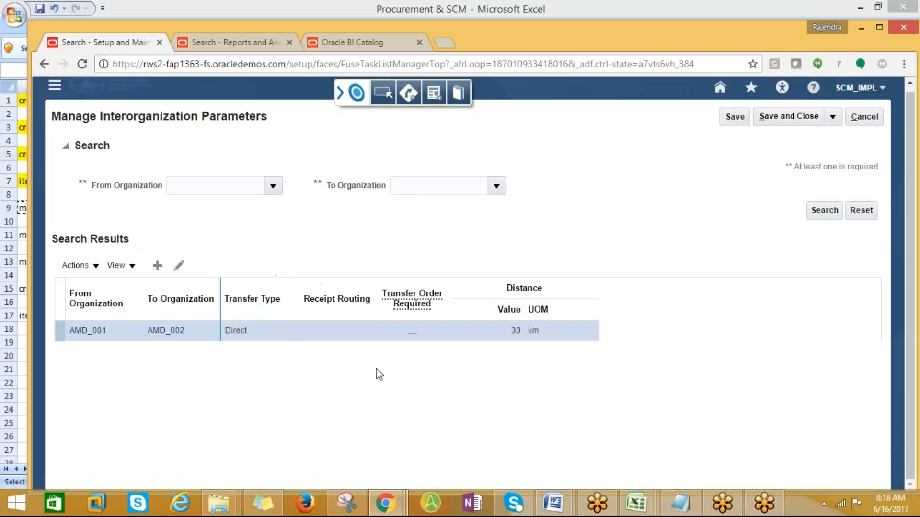
left_click(782, 118)
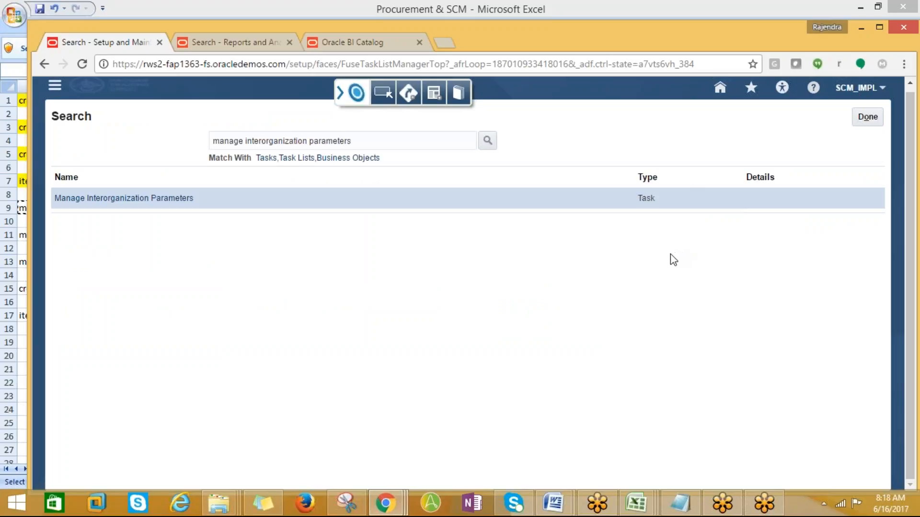
- Fill Excel cell A9 yellow as done and copy the Manage Receiving Profile Options entry from A11
key("alt+Tab")
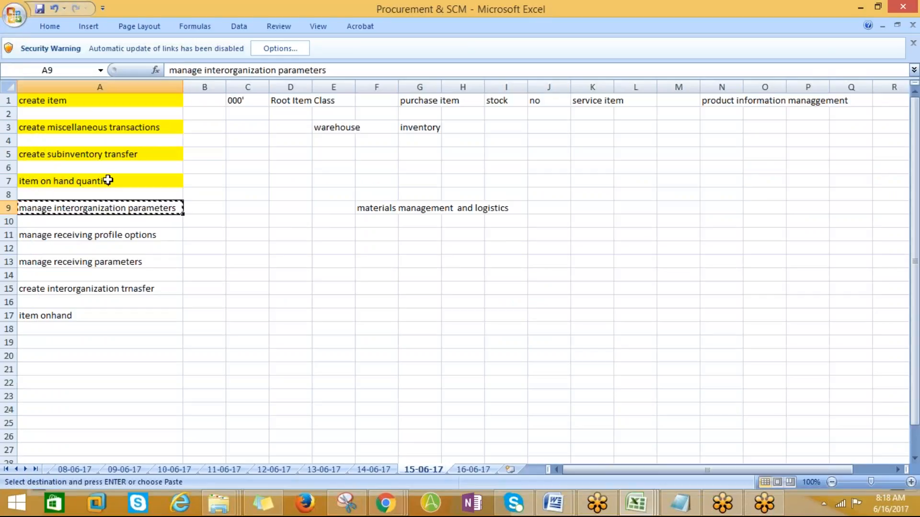
left_click(50, 26)
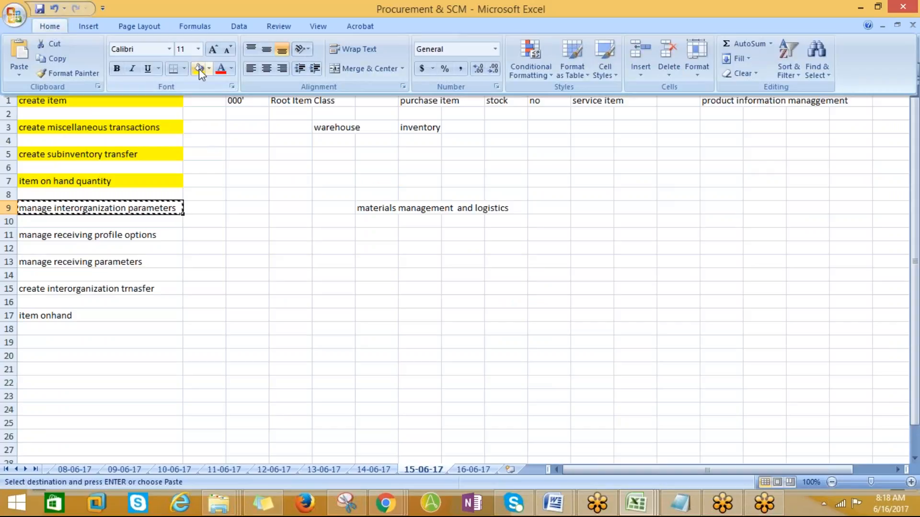
left_click(178, 67)
left_click(86, 232)
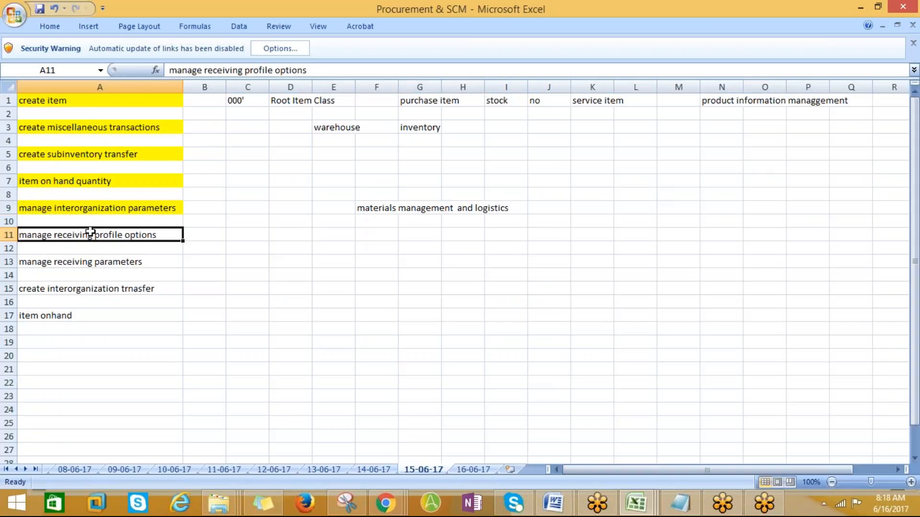
key("ctrl+c")
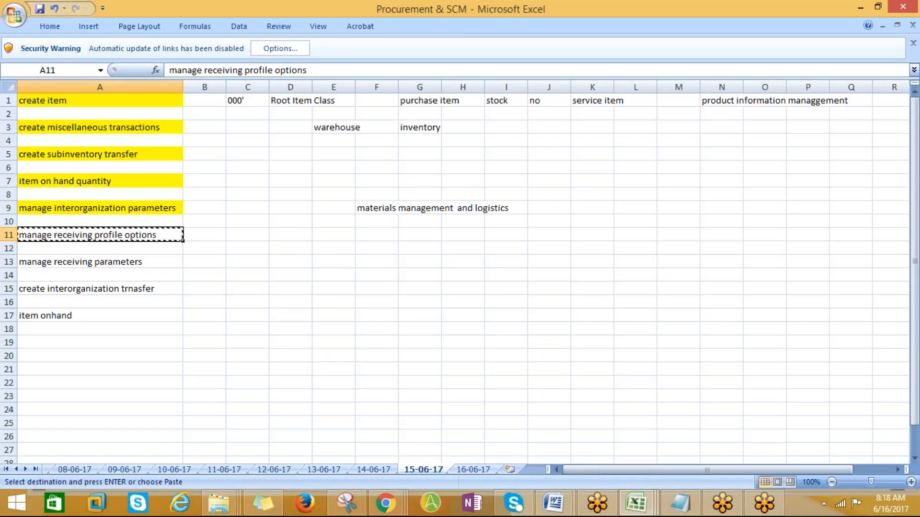
key("alt+Tab")
left_click_drag(353, 143, 140, 156)
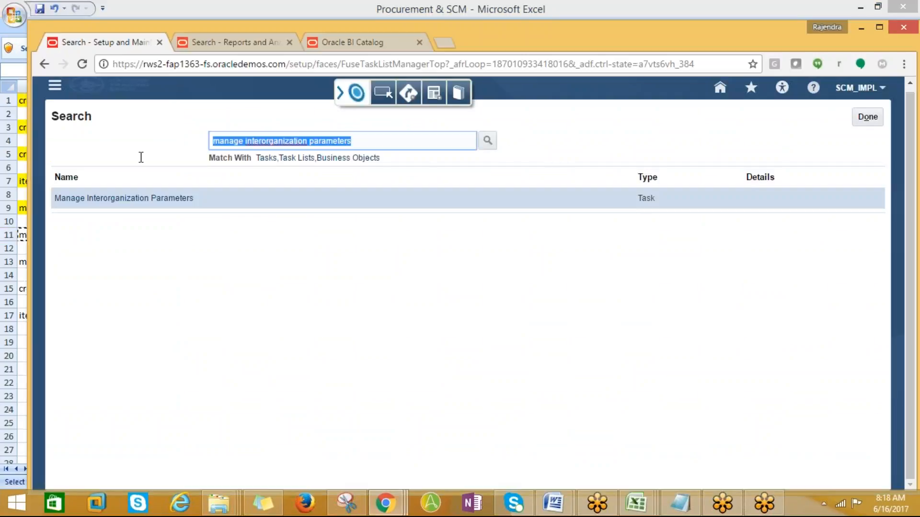
- Search setup tasks for 'manage receiving%' and open Manage Receiving Profile Options
key("ctrl+v")
left_click(493, 142)
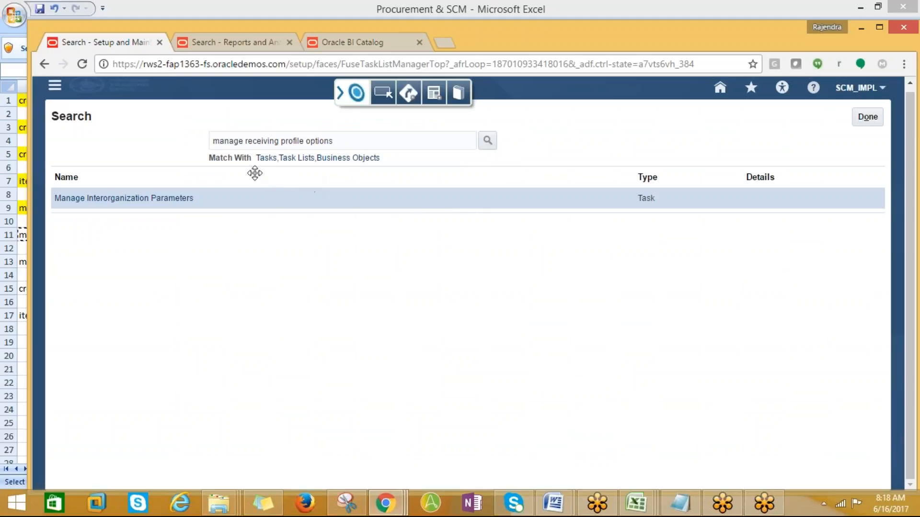
left_click_drag(357, 140, 288, 150)
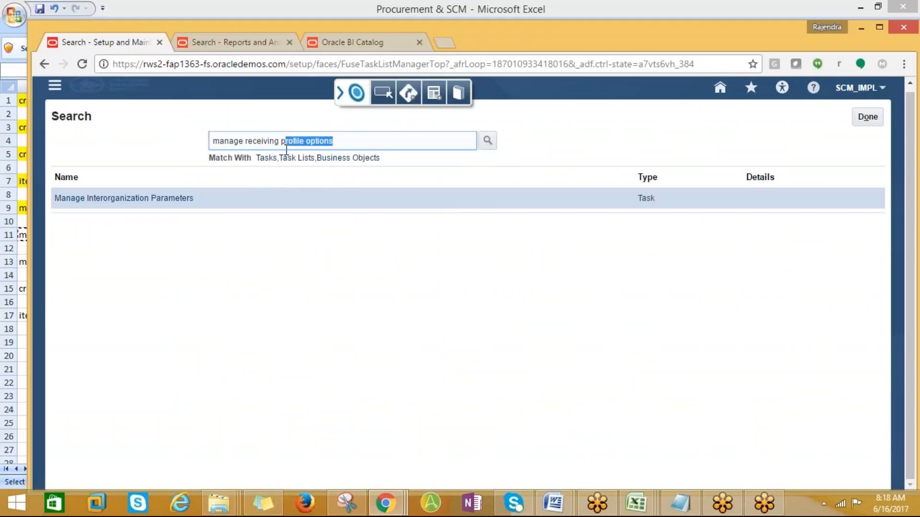
key("BackSpace")
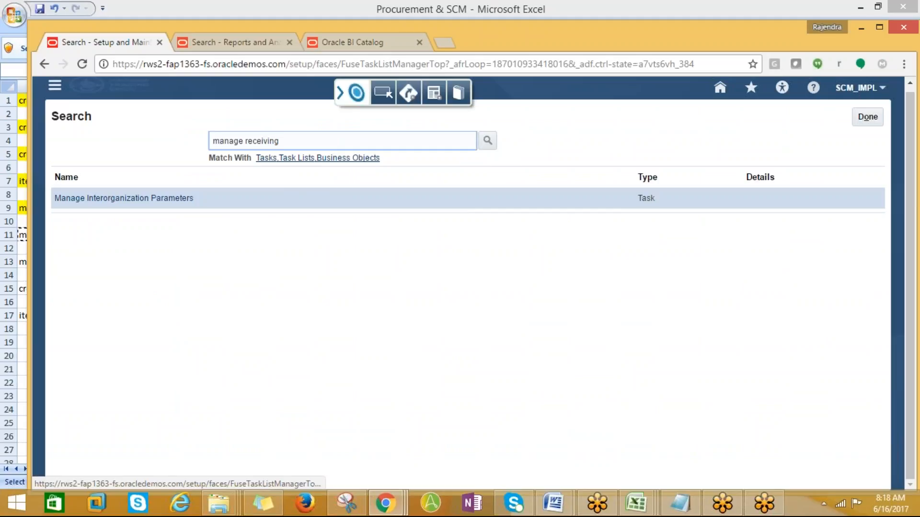
type("%")
left_click(493, 144)
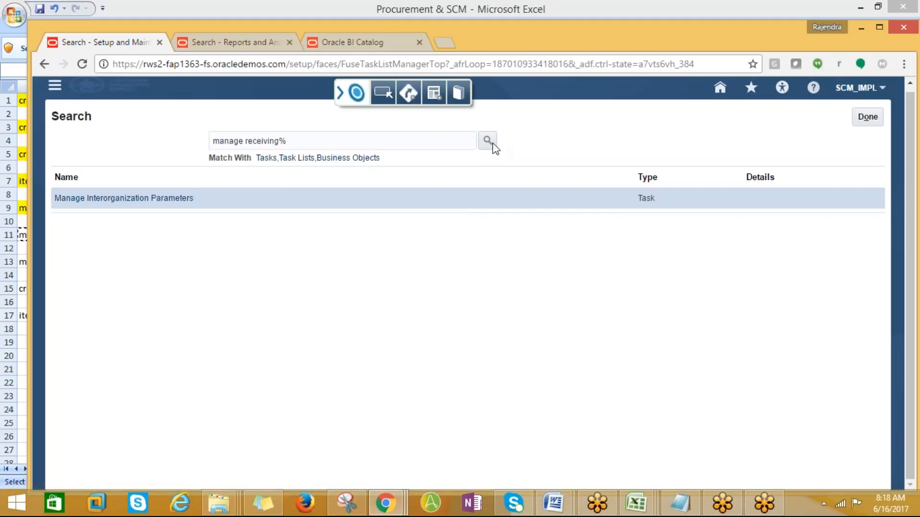
left_click(494, 143)
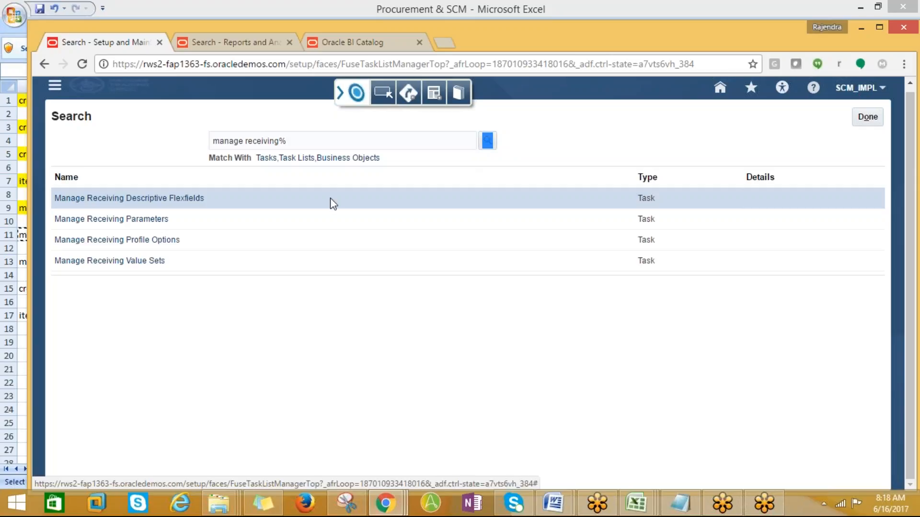
left_click(126, 242)
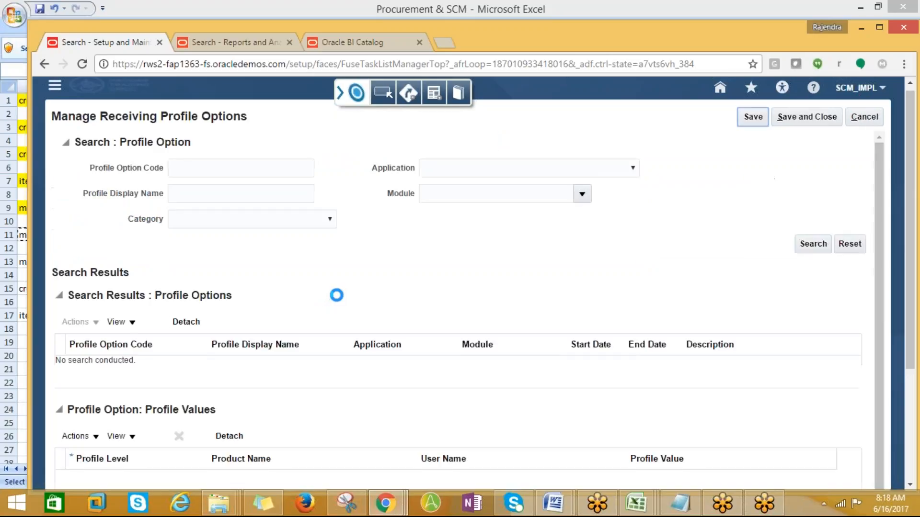
- Review values of the rate override, RCV_ERS_PREFIX, RCV_SSP_ALLOW_INV_DEST_RECEIPTS and past-due notification options
left_click(831, 248)
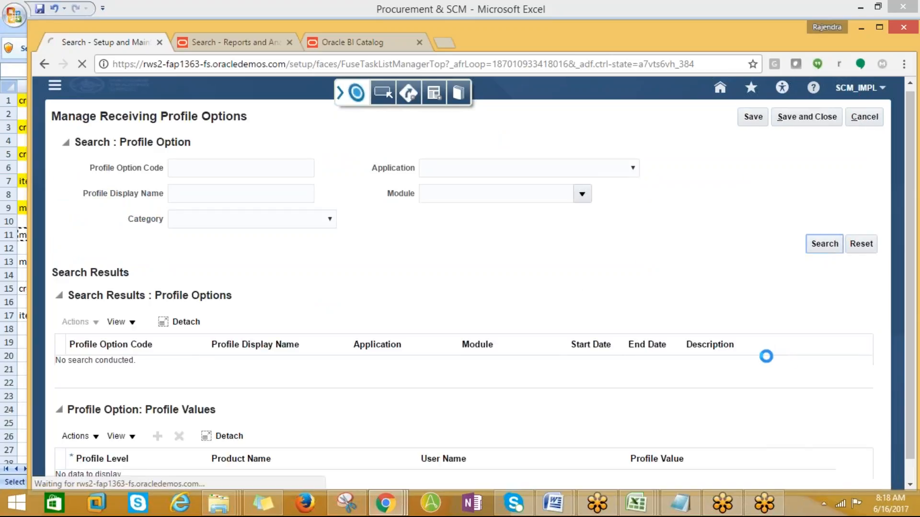
scroll(661, 353, "down", 3)
scroll(695, 372, "down", 1)
left_click(94, 206)
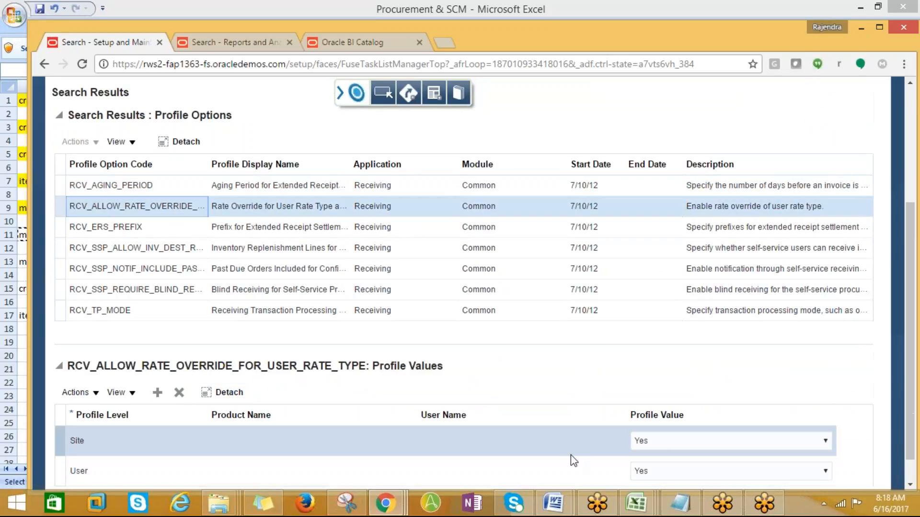
scroll(900, 345, "down", 1)
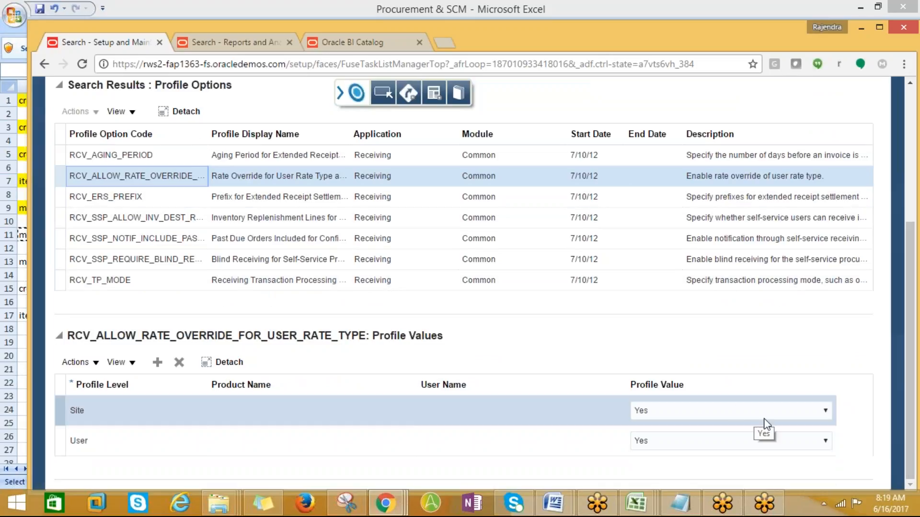
left_click(816, 441)
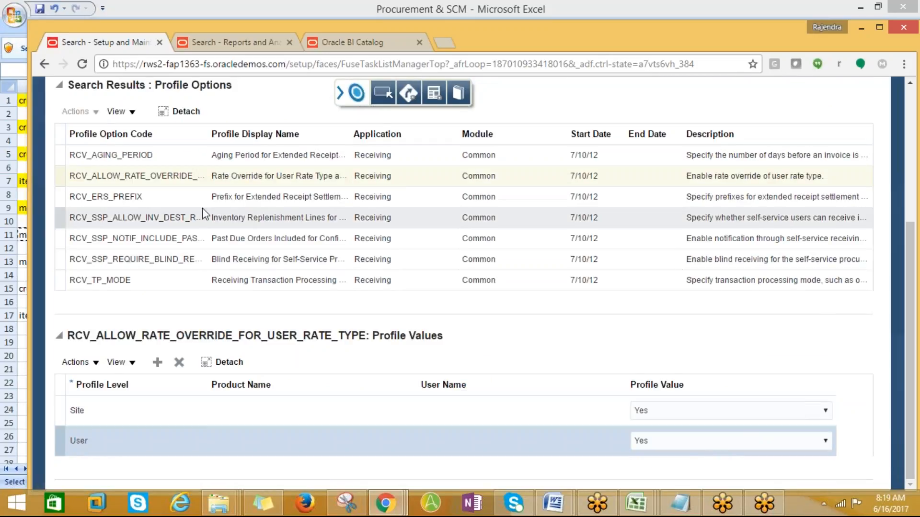
left_click(137, 198)
left_click(136, 216)
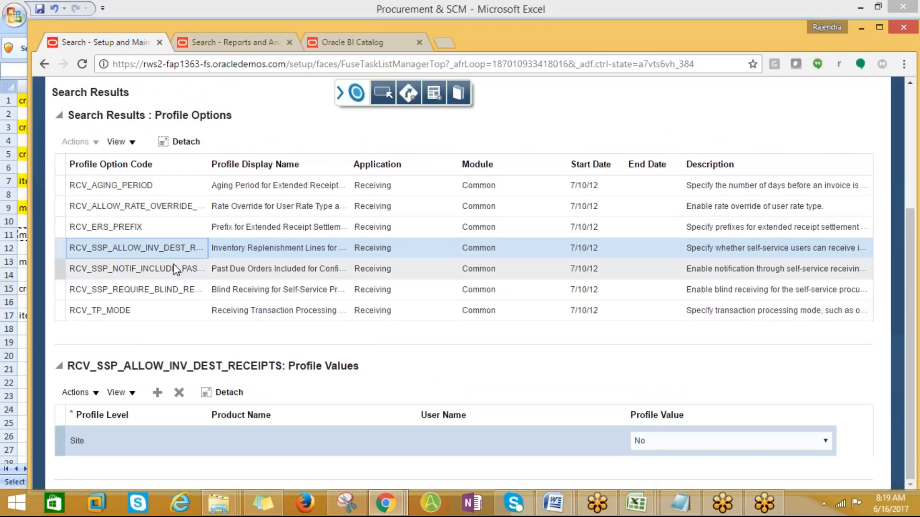
left_click(164, 269)
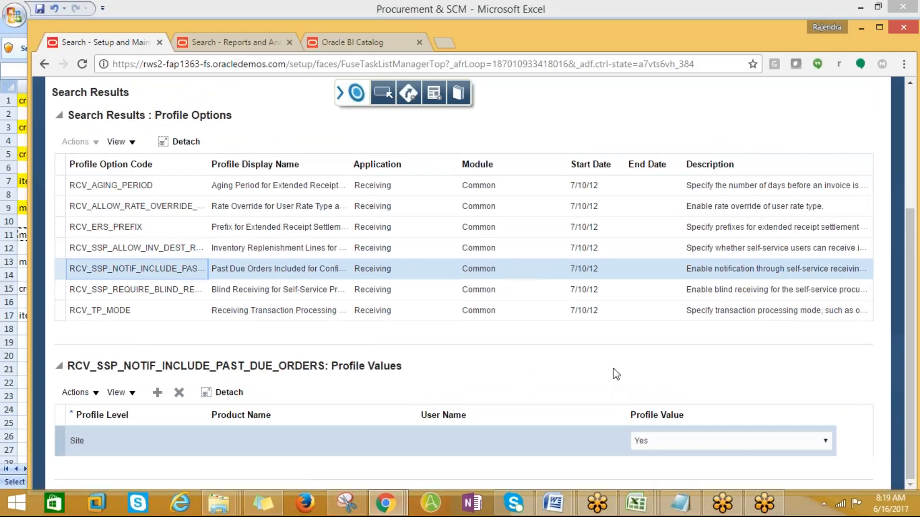
- Keep RCV_TP_MODE's site value at On line, then view the blind receiving option's values
left_click(110, 312)
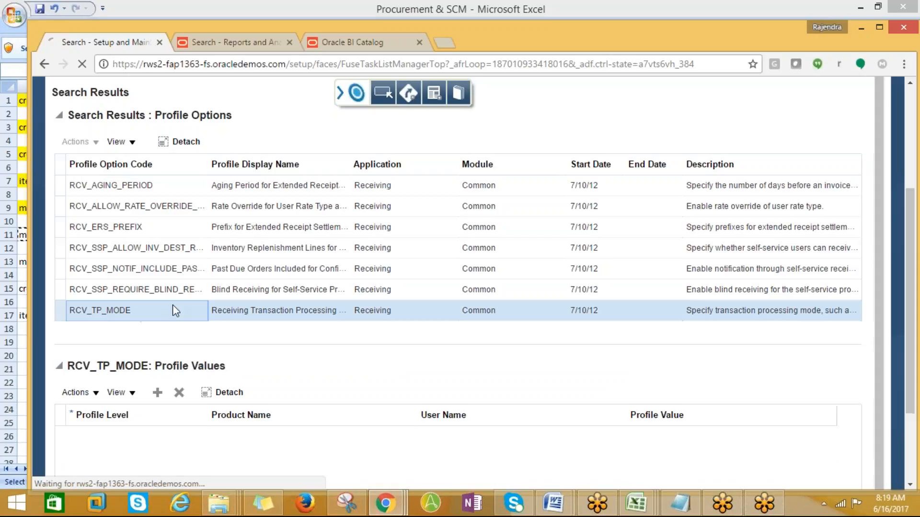
scroll(335, 354, "down", 1)
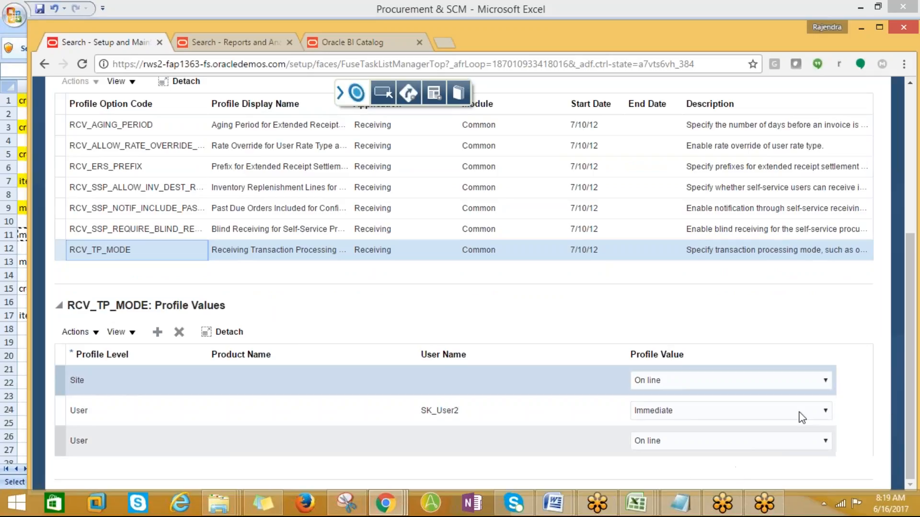
left_click(825, 381)
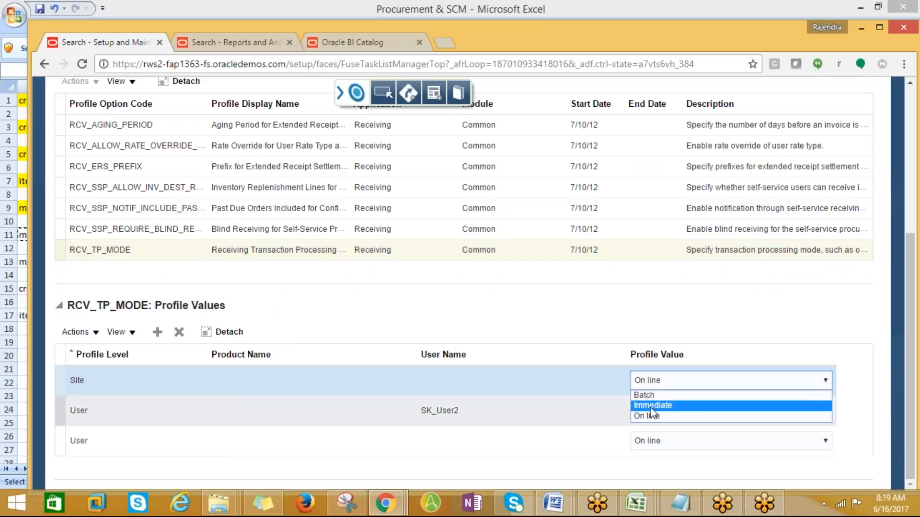
left_click(437, 312)
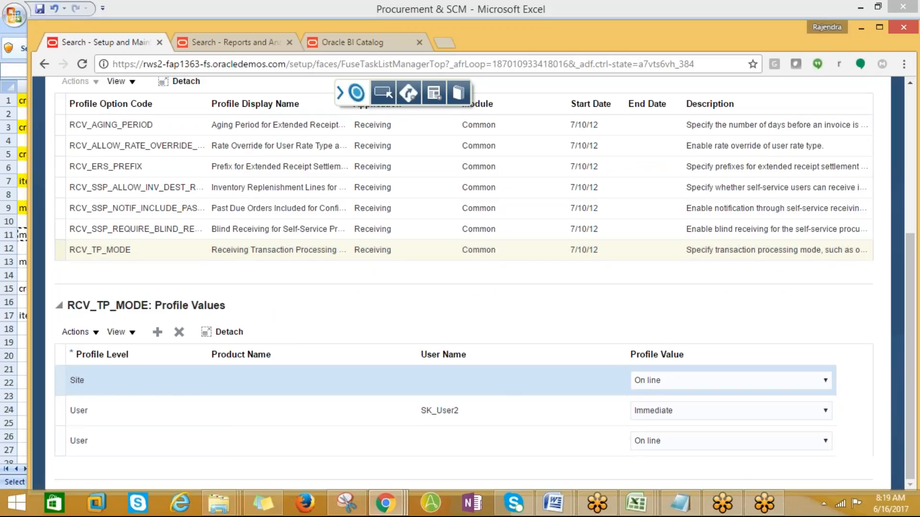
left_click(129, 256)
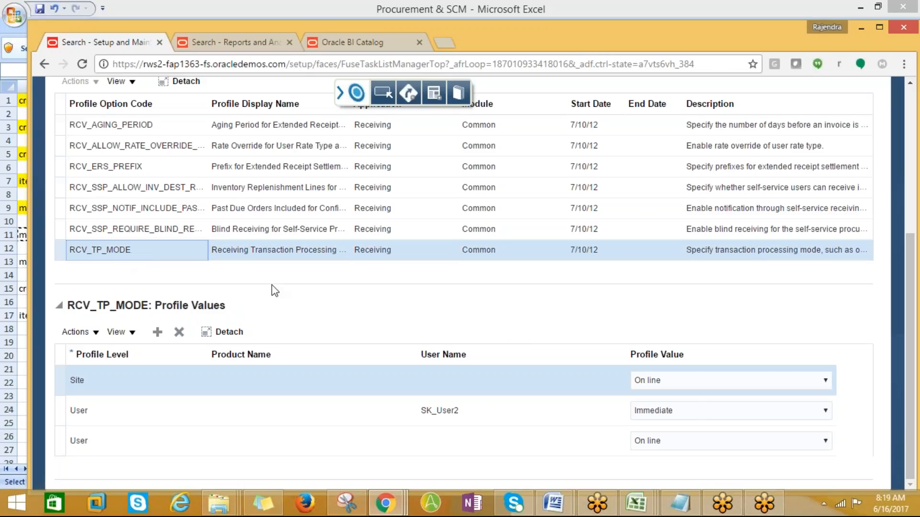
left_click(449, 234)
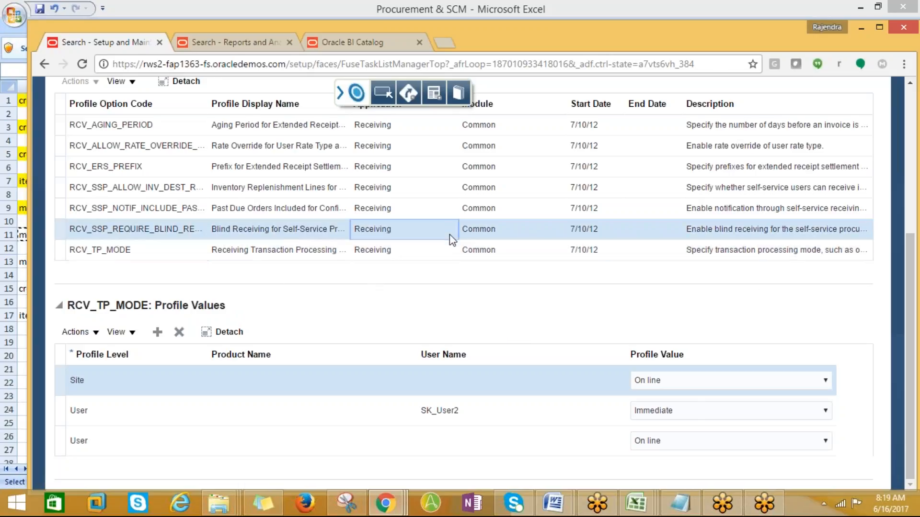
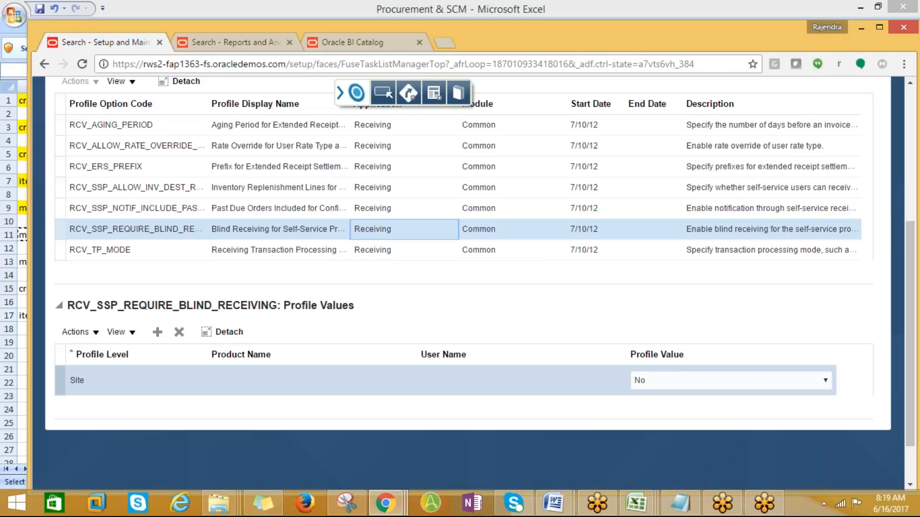
- Scroll up the blind receiving profile results and bring up the open Excel workbook previews
scroll(449, 234, "up", 1)
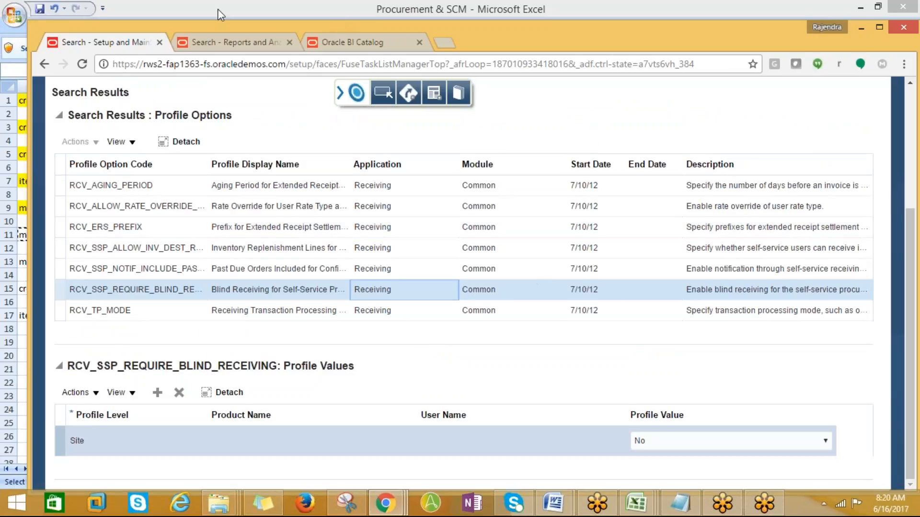
left_click(635, 500)
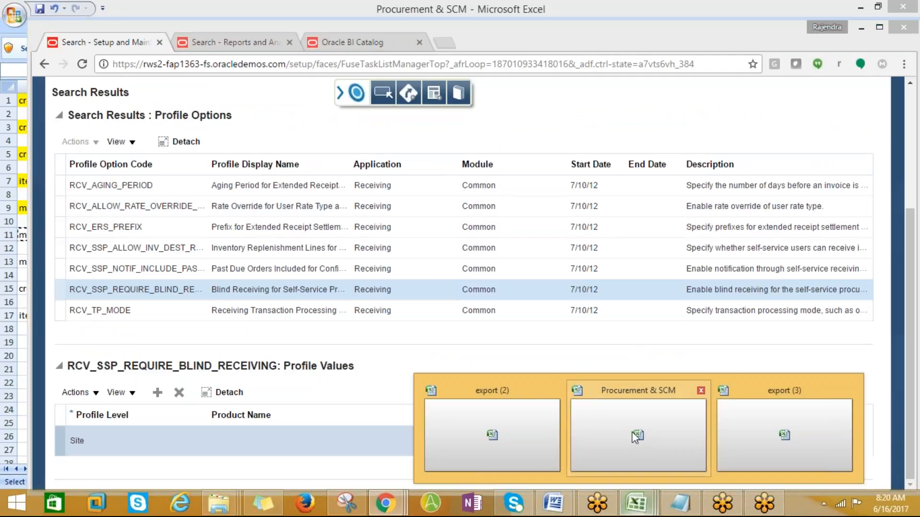
- In the Procurement & SCM workbook, shade 'manage receiving profile options' in A11 yellow
left_click(631, 432)
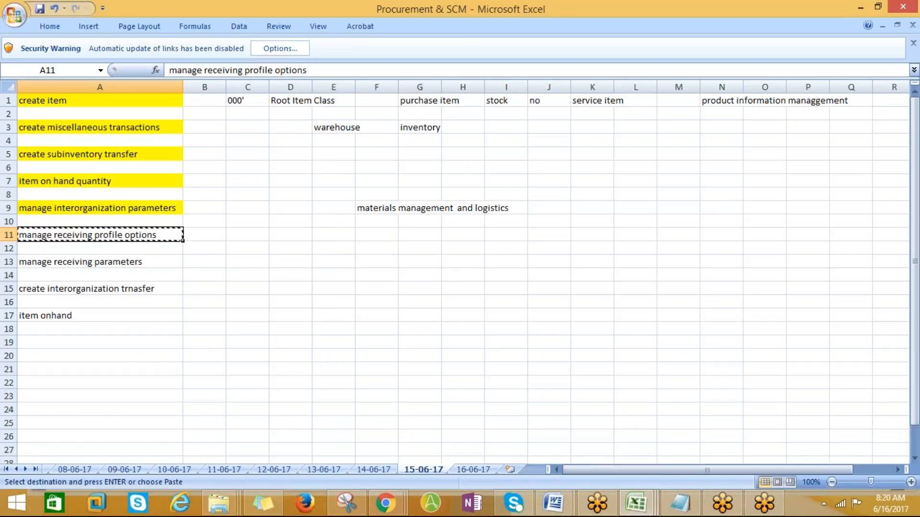
left_click(49, 29)
left_click(199, 71)
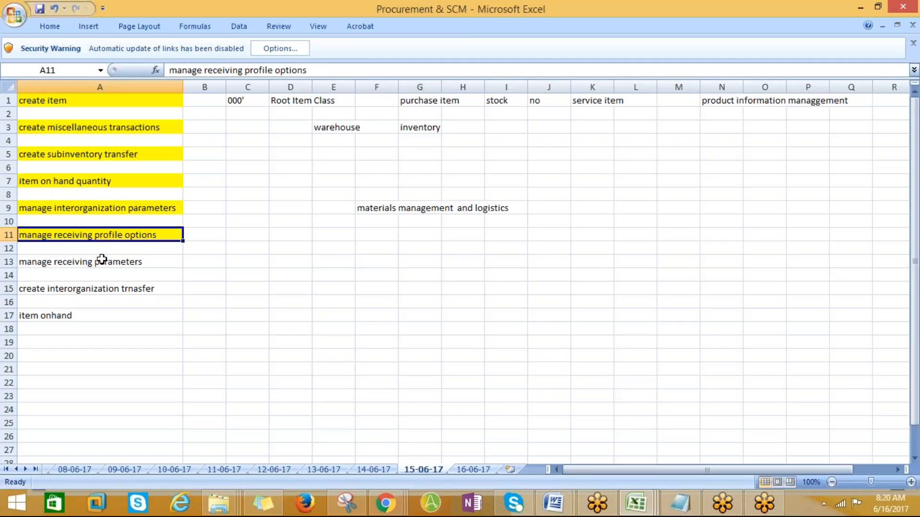
- Copy the 'manage receiving parameters' task name from A13
left_click_drag(84, 254, 78, 265)
left_click(90, 272)
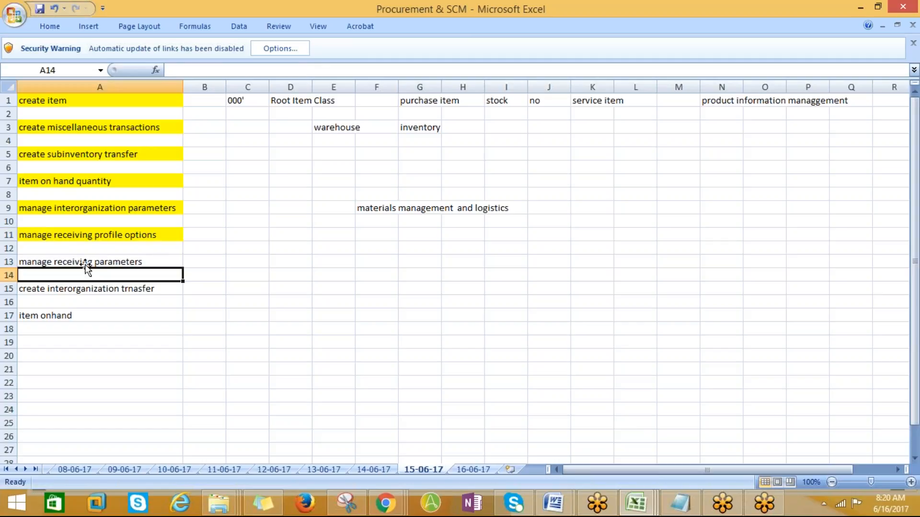
left_click(85, 262)
key("ctrl+c")
- Cancel the profile options page, then search for and open Manage Receiving Parameters
key("alt+Tab")
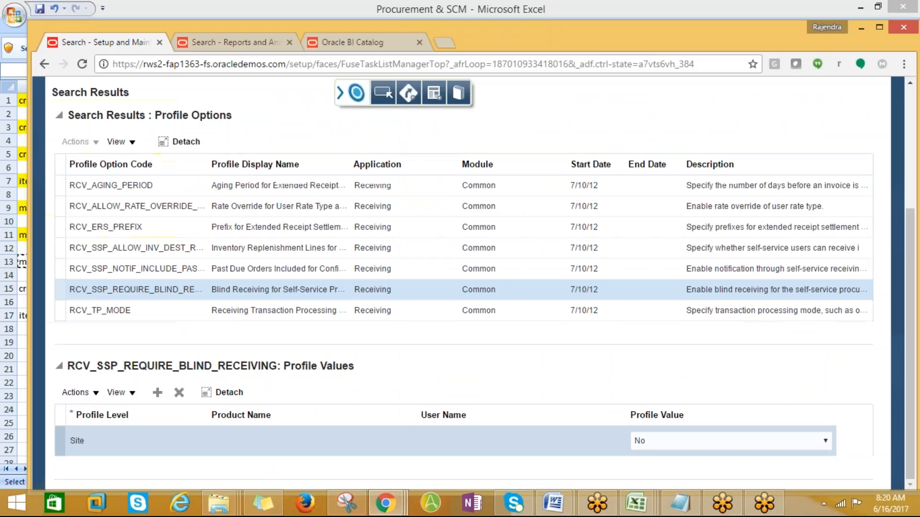
scroll(459, 311, "up", 4)
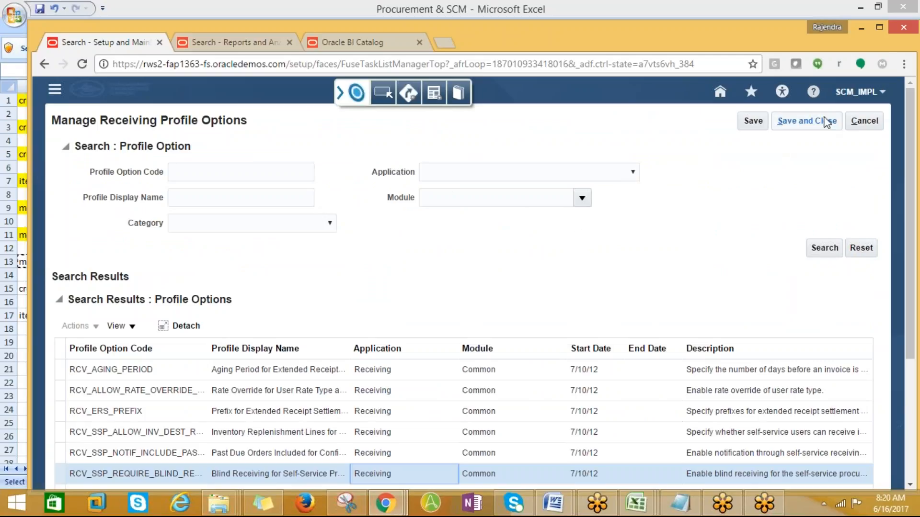
left_click(864, 121)
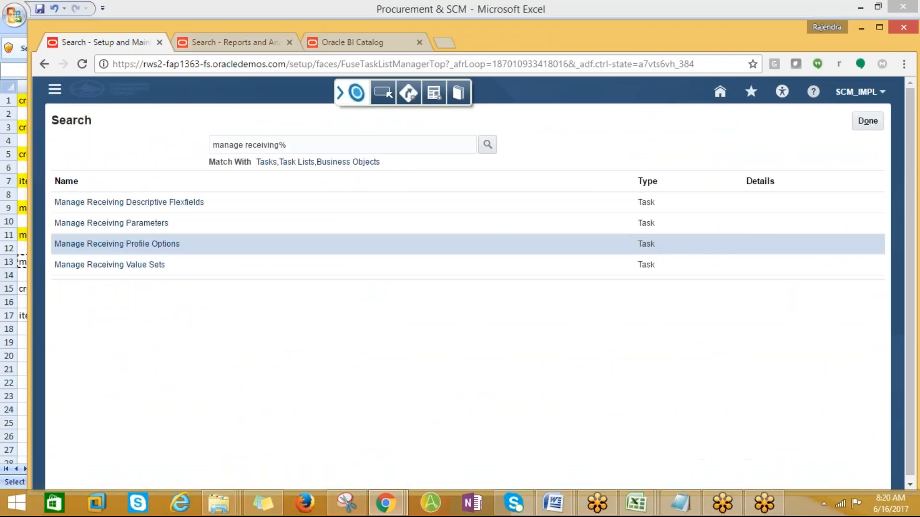
left_click_drag(302, 144, 113, 149)
key("ctrl+v")
left_click(488, 146)
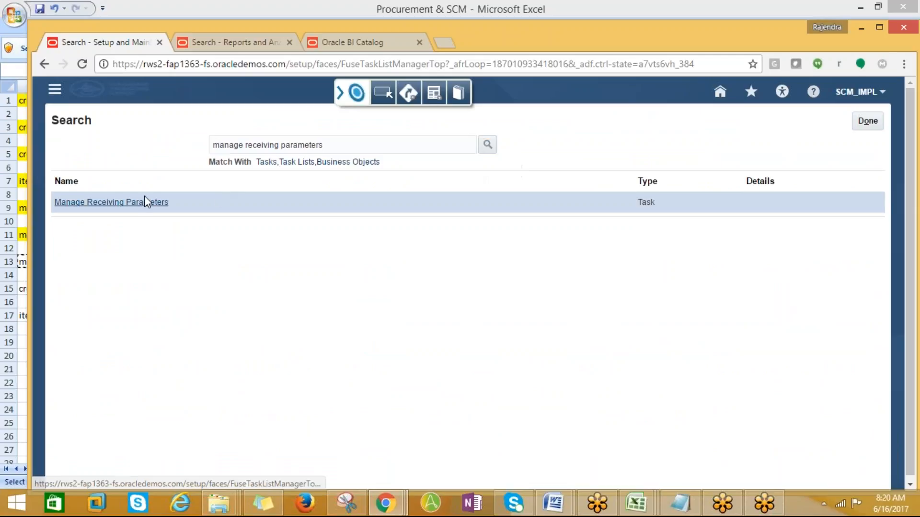
left_click(115, 202)
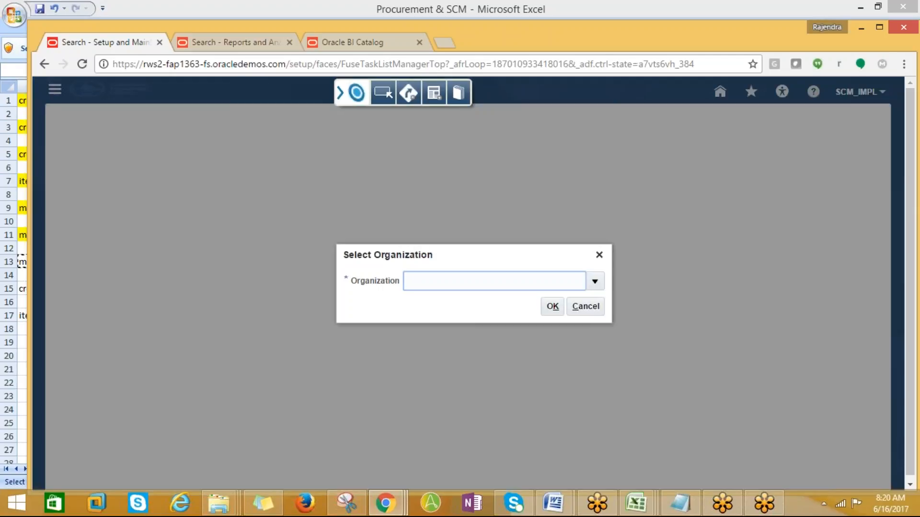
- Enter AMD_001 as the inventory organization and confirm it
left_click(596, 283)
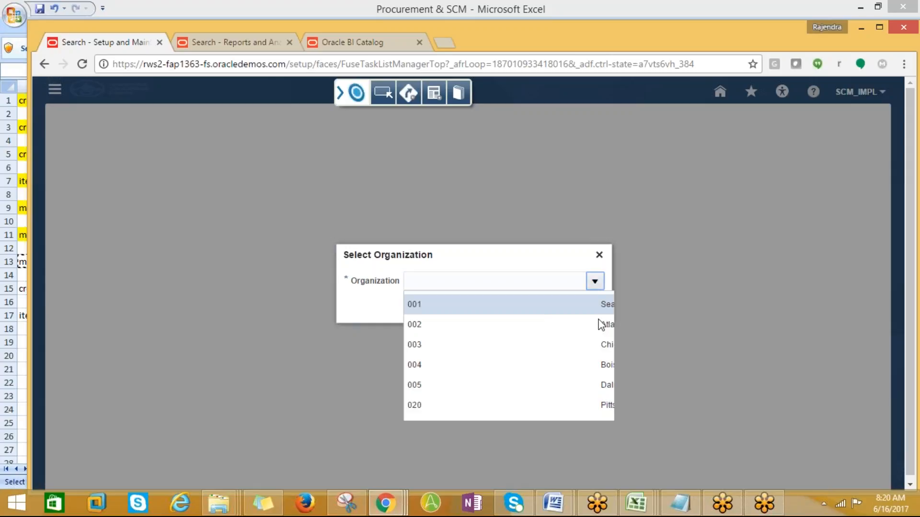
left_click(464, 282)
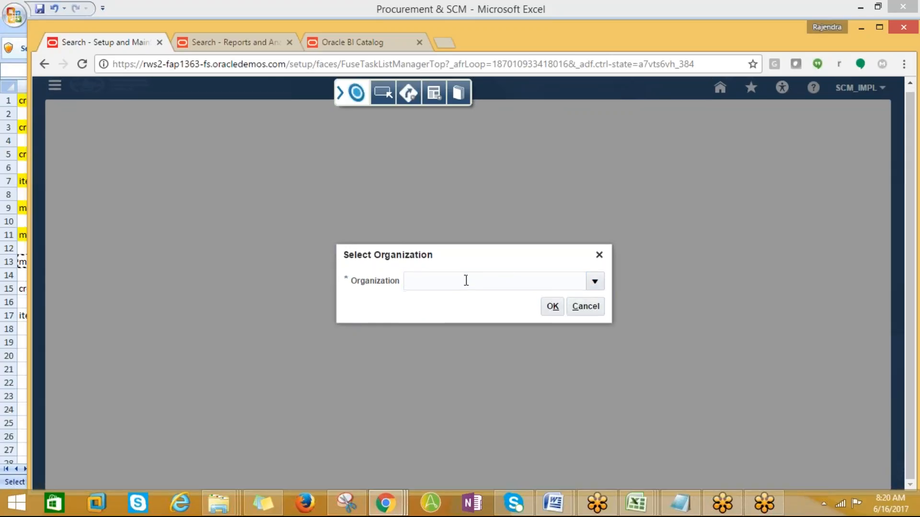
type("a")
key("BackSpace")
type("AM")
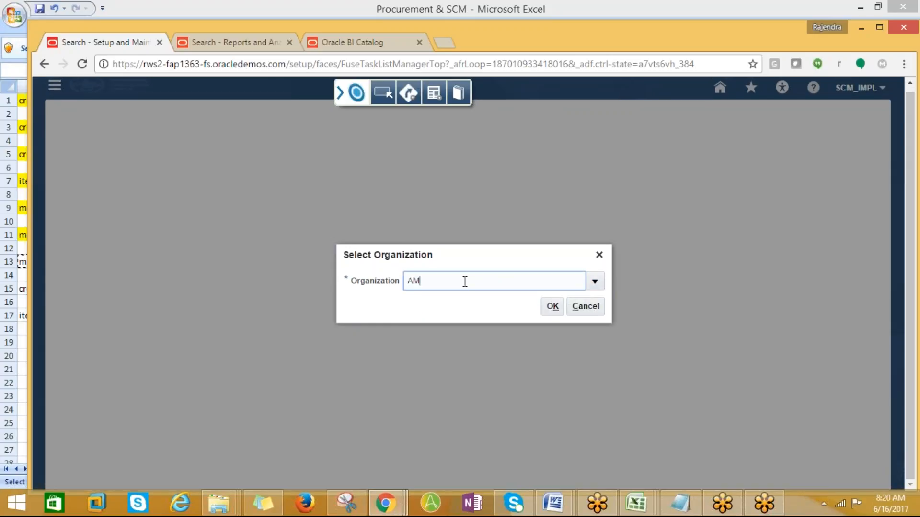
type("D_001")
key("Tab")
left_click(551, 307)
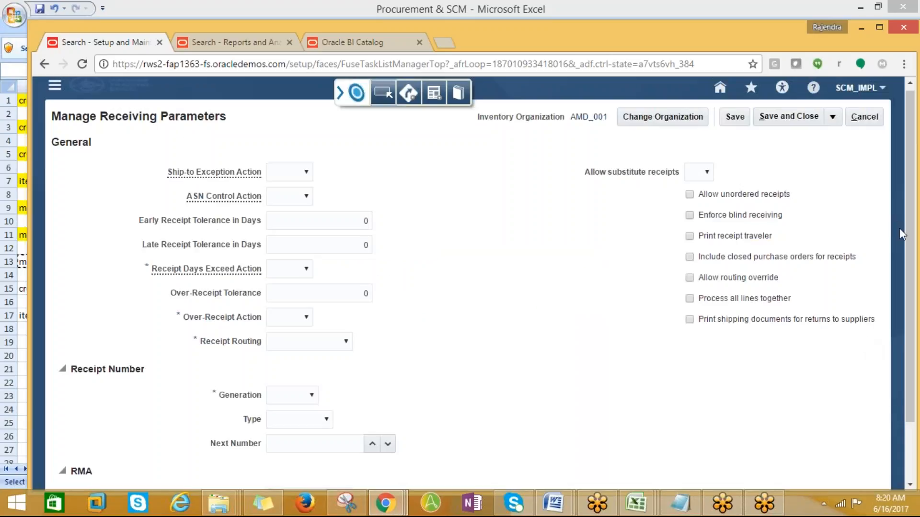
- Set early and late receipt tolerances to 10 days with a Warning receipt days exceed action
mouse_move(914, 223)
left_mouse_down()
mouse_move(914, 253)
mouse_move(914, 228)
left_mouse_up()
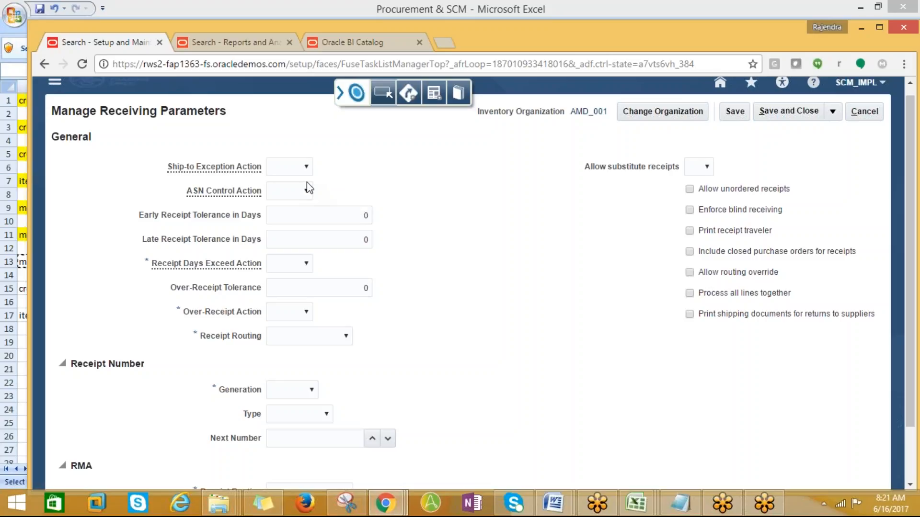
left_click(298, 219)
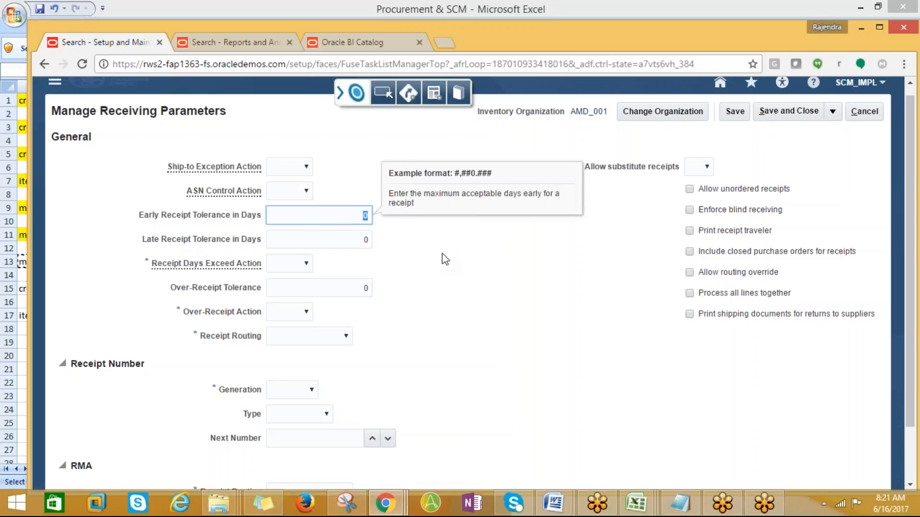
type("10")
key("Tab")
type("10")
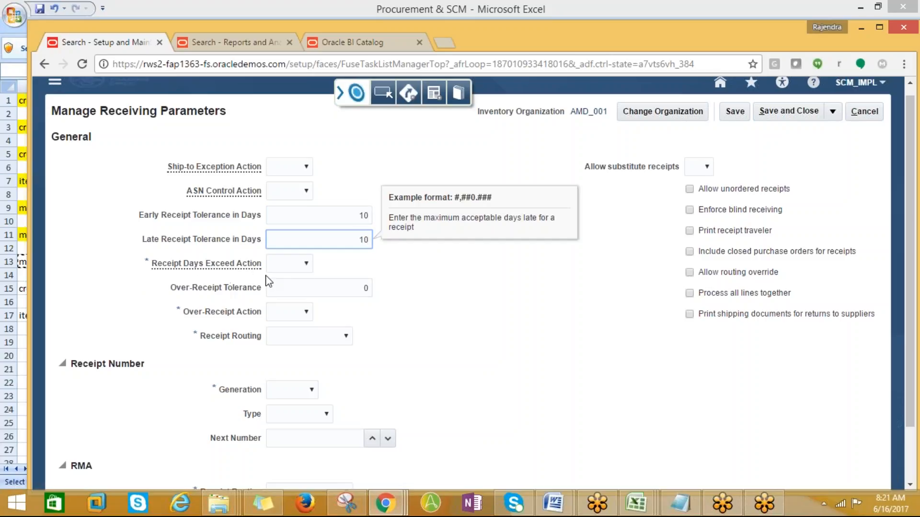
left_click(297, 265)
left_click(284, 309)
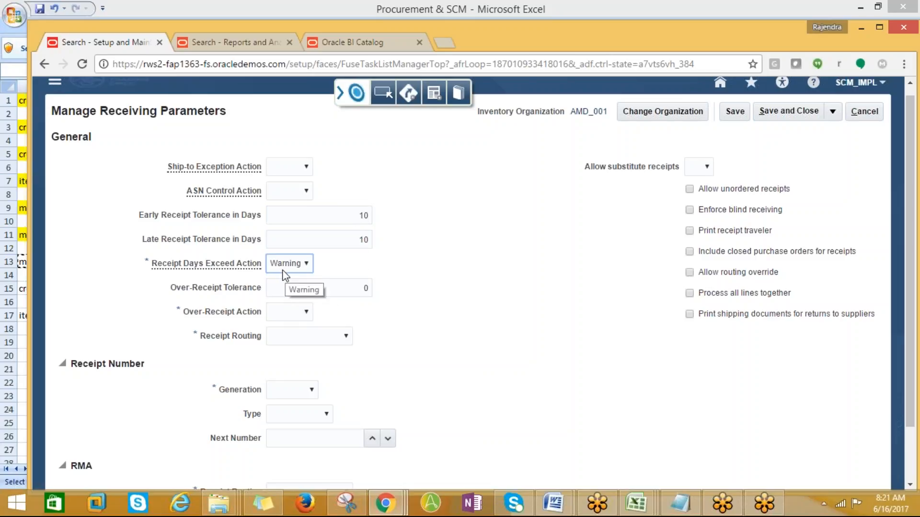
- Set over-receipt tolerance to 11 with Warning action and Direct delivery receipt routing
left_click(288, 289)
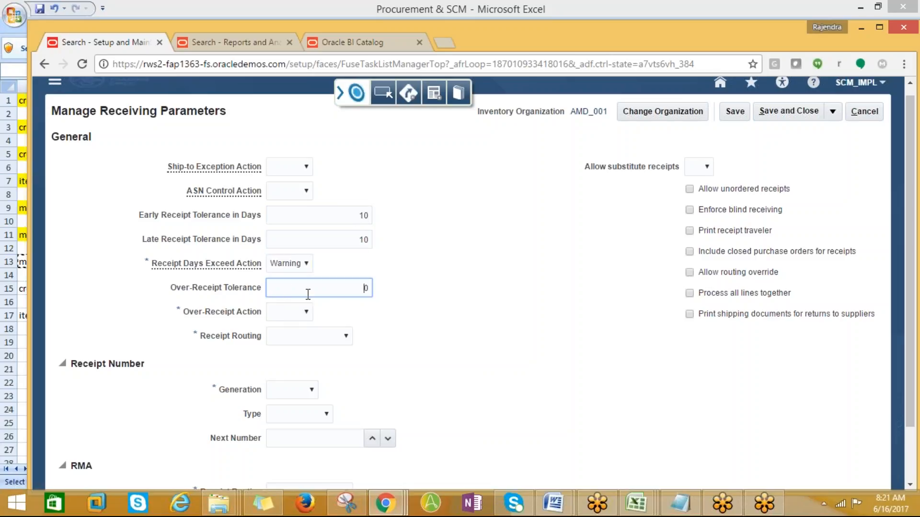
left_click_drag(318, 294, 378, 291)
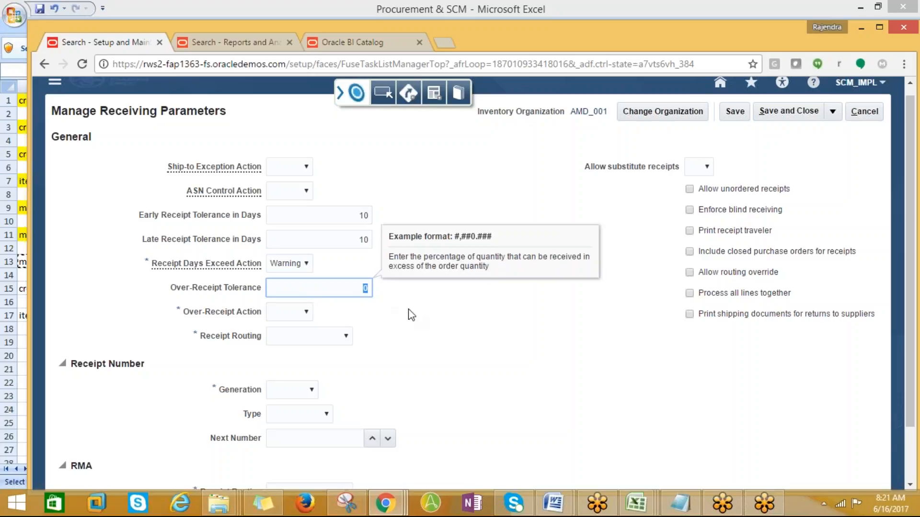
type("11")
left_click(310, 313)
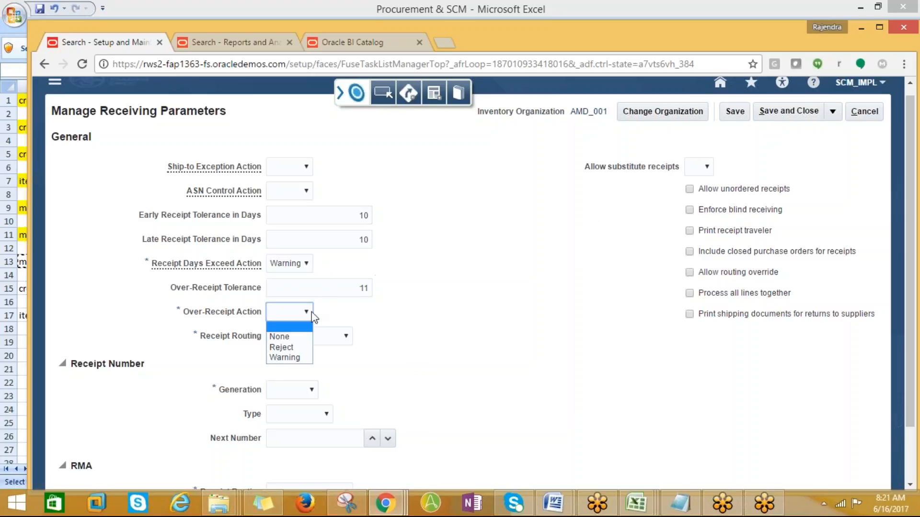
left_click(287, 357)
left_click(333, 339)
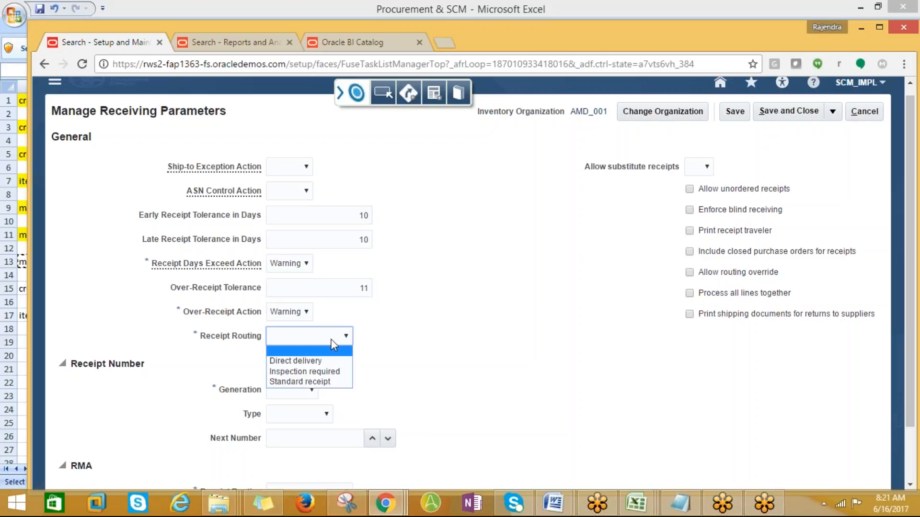
left_click(307, 361)
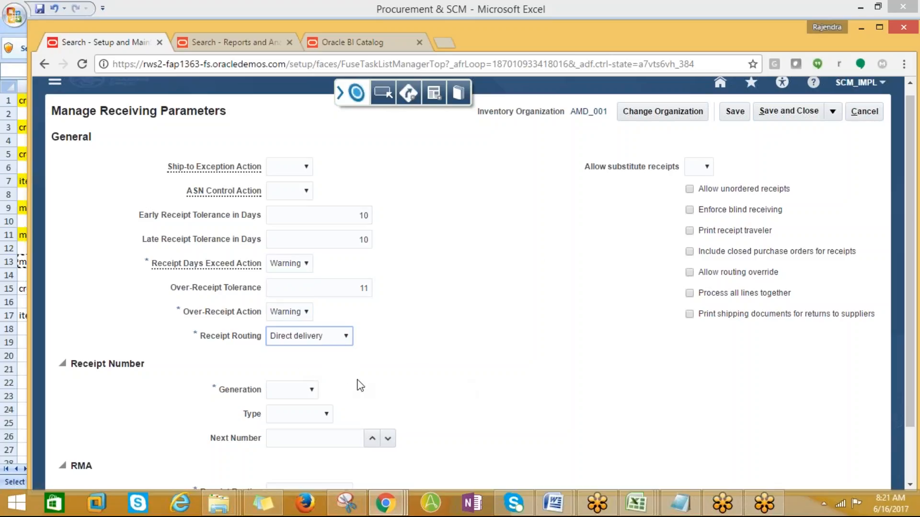
- Set receipt number generation to Automatic, type Numeric, and RMA receipt routing to Direct delivery
left_click(313, 390)
left_click(293, 415)
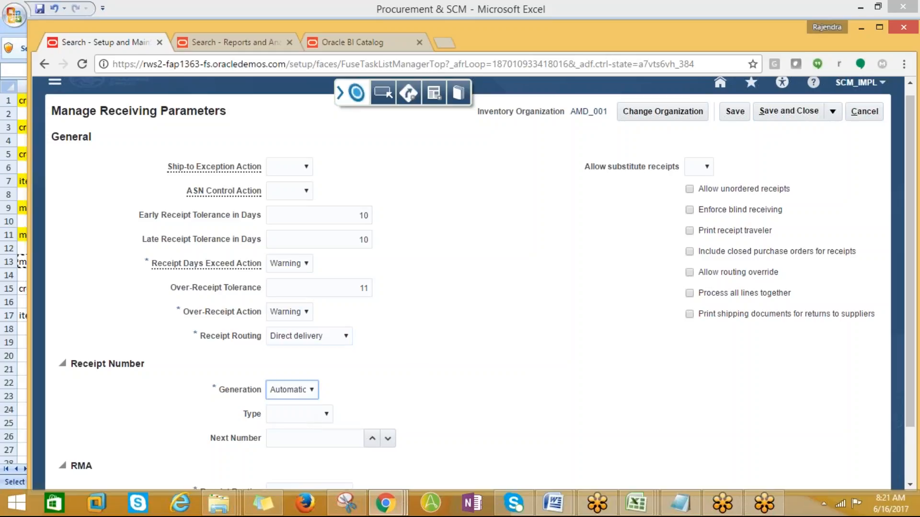
scroll(406, 391, "down", 1)
left_click(310, 354)
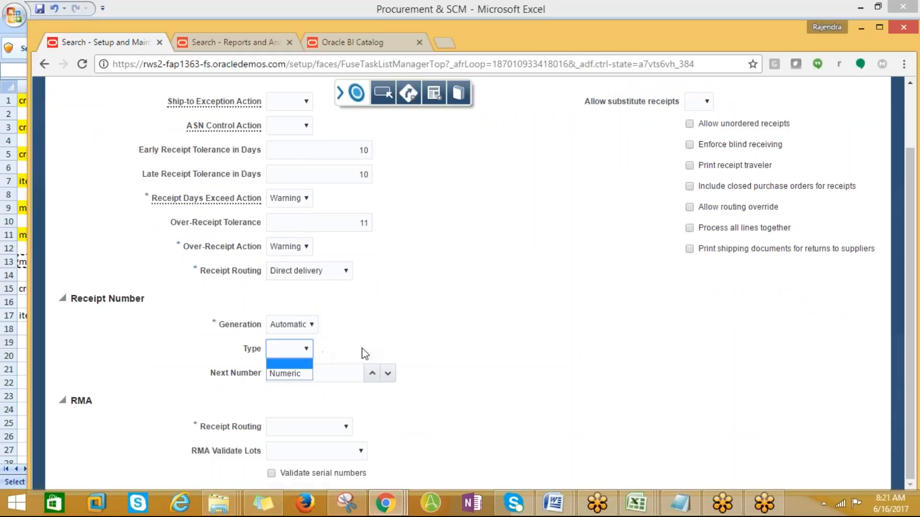
left_click(293, 373)
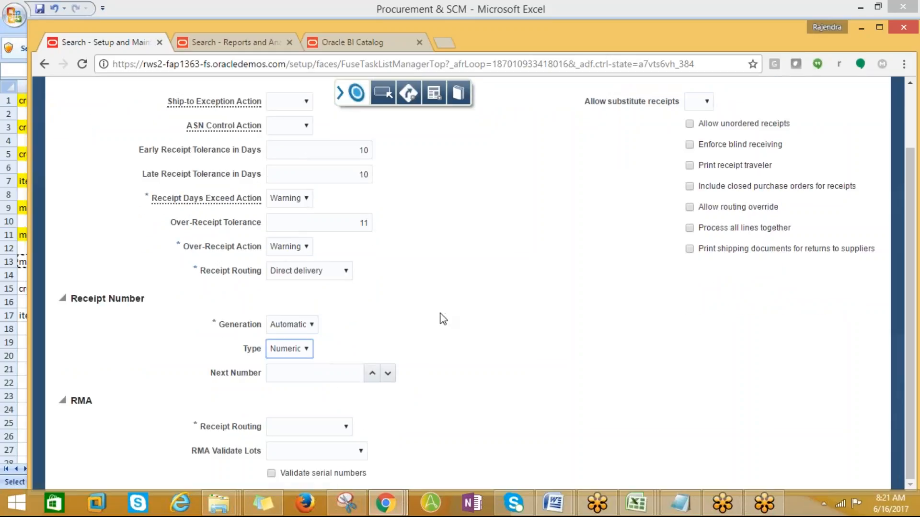
left_click(345, 426)
left_click(315, 451)
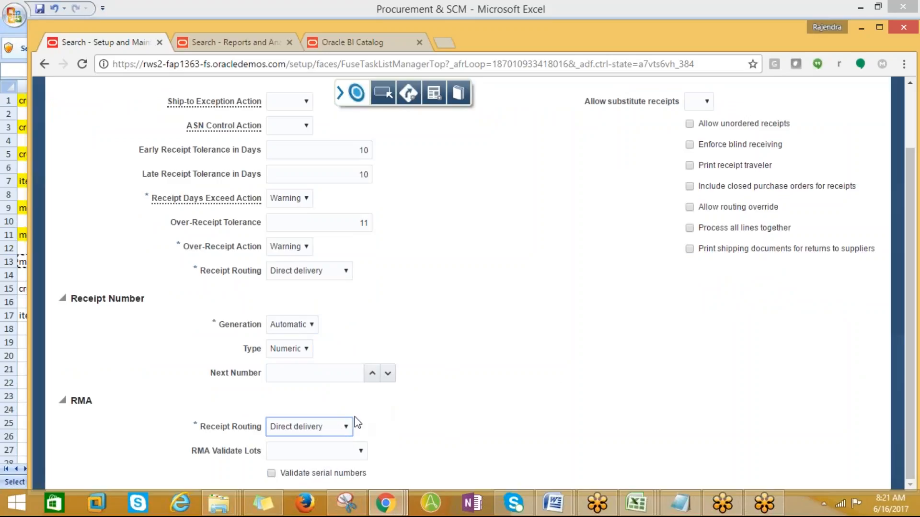
left_click(346, 427)
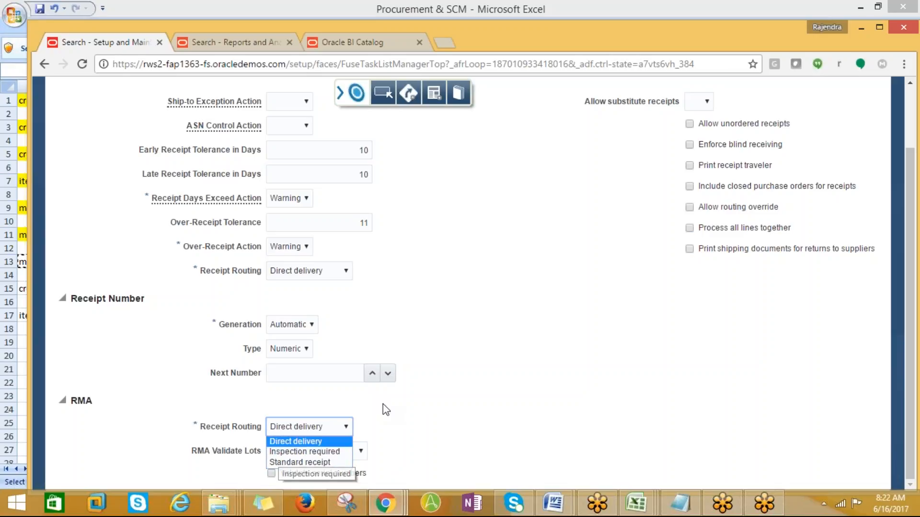
left_click(572, 372)
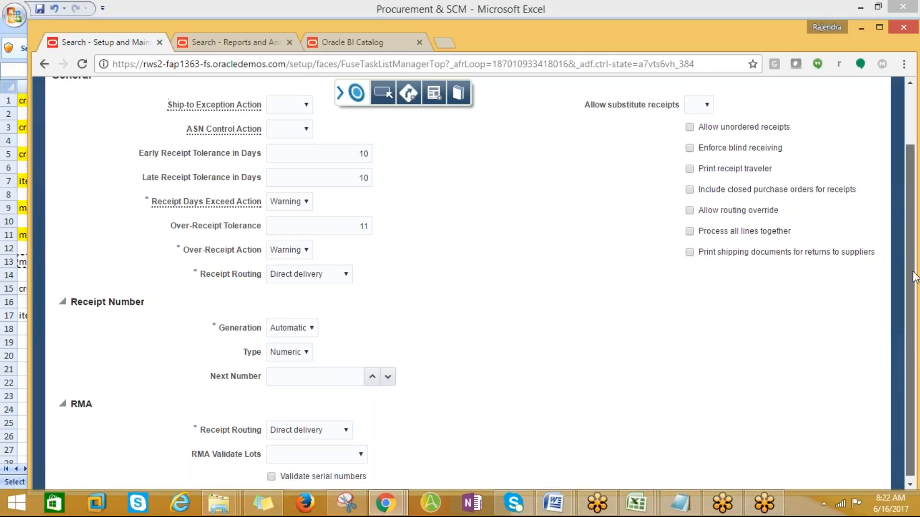
left_click_drag(913, 322, 912, 262)
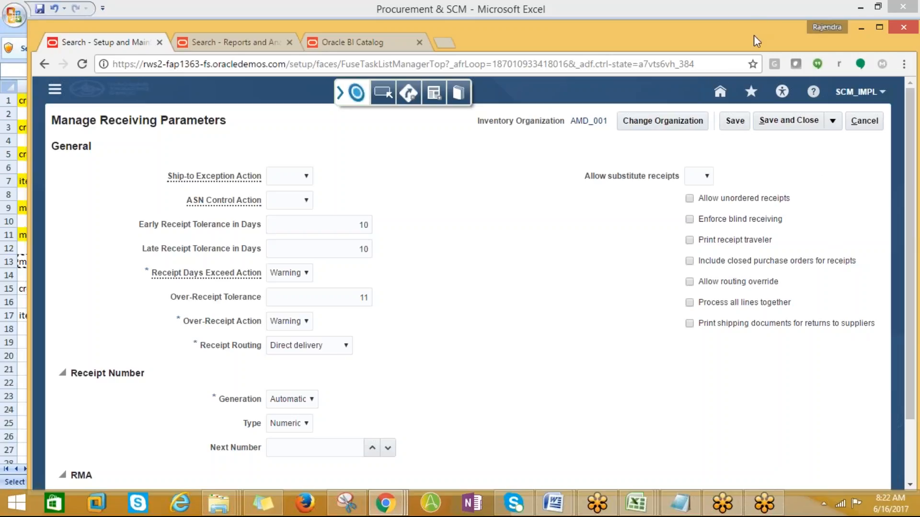
left_click(754, 17)
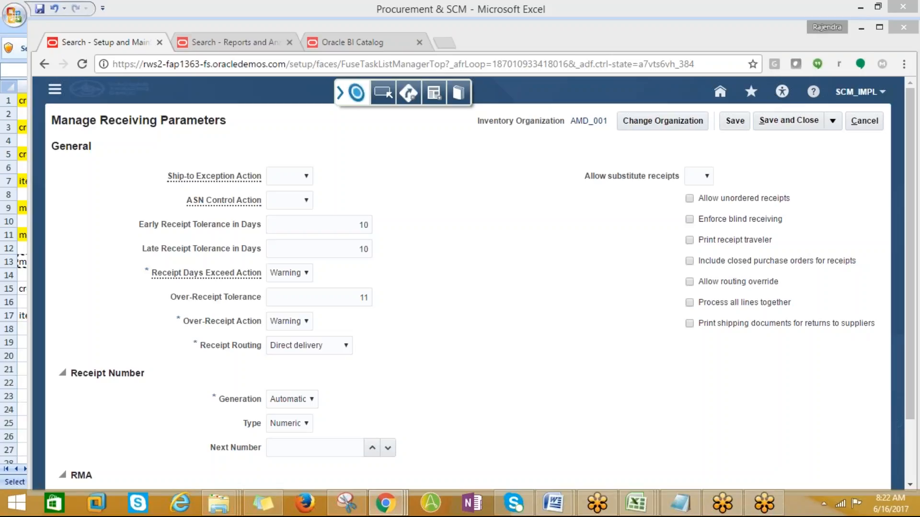
- Save, clear the missing Next Number error by entering 99, and save again
left_click(733, 124)
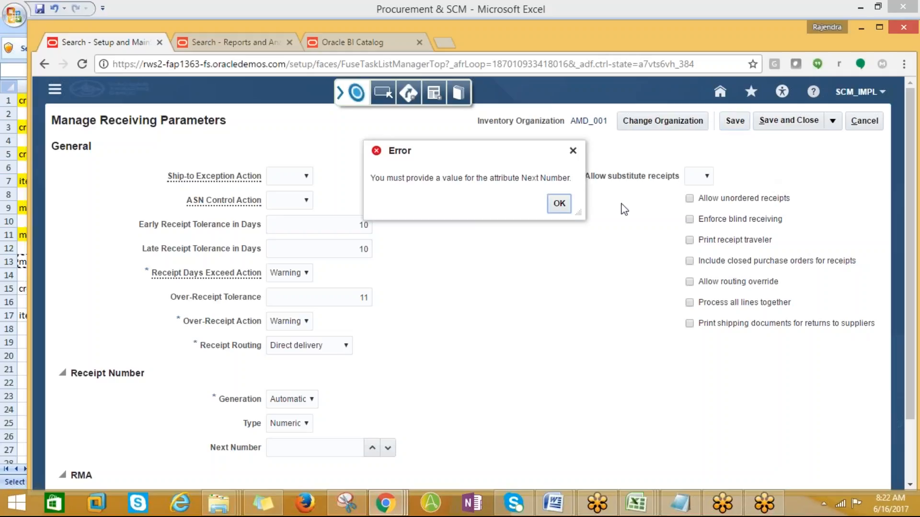
left_click(560, 206)
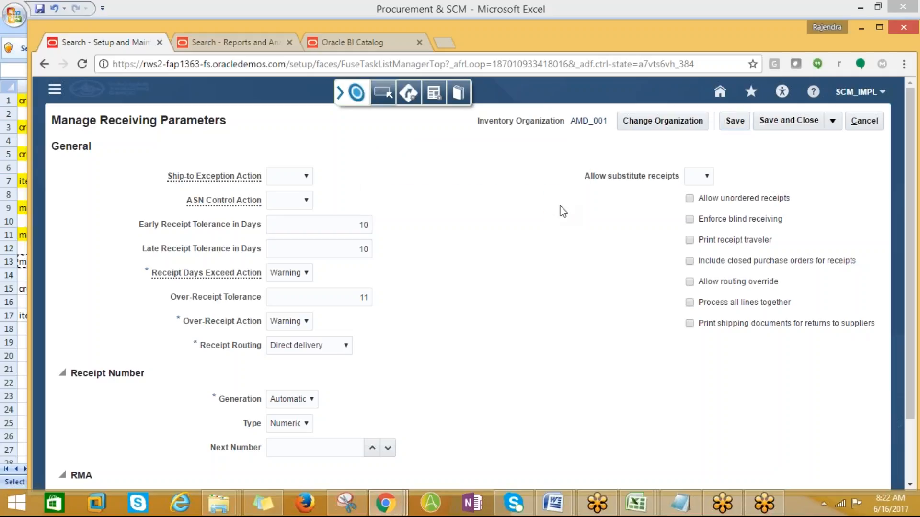
scroll(592, 237, "down", 2)
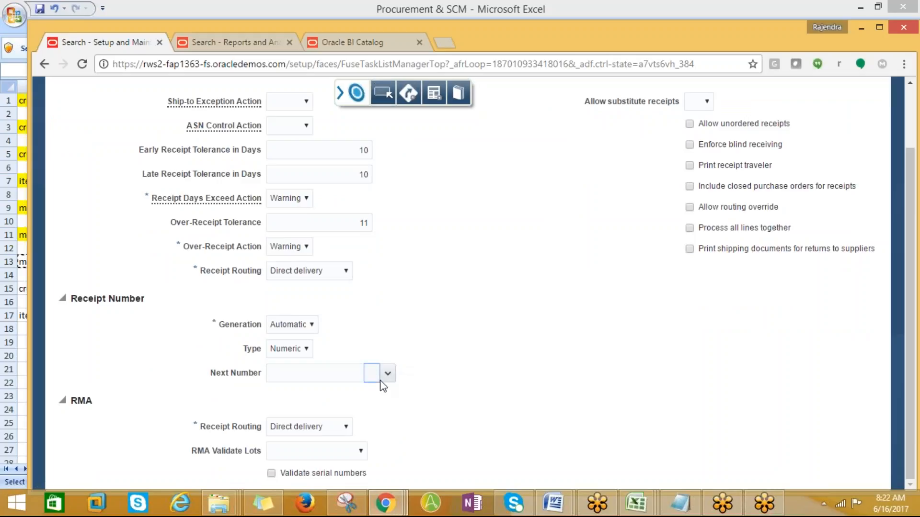
left_click(303, 352)
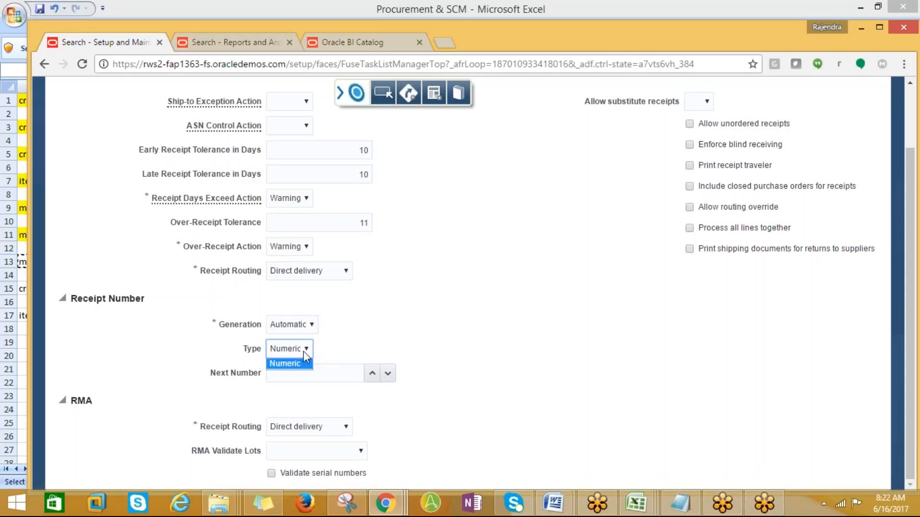
left_click(307, 360)
left_click(388, 381)
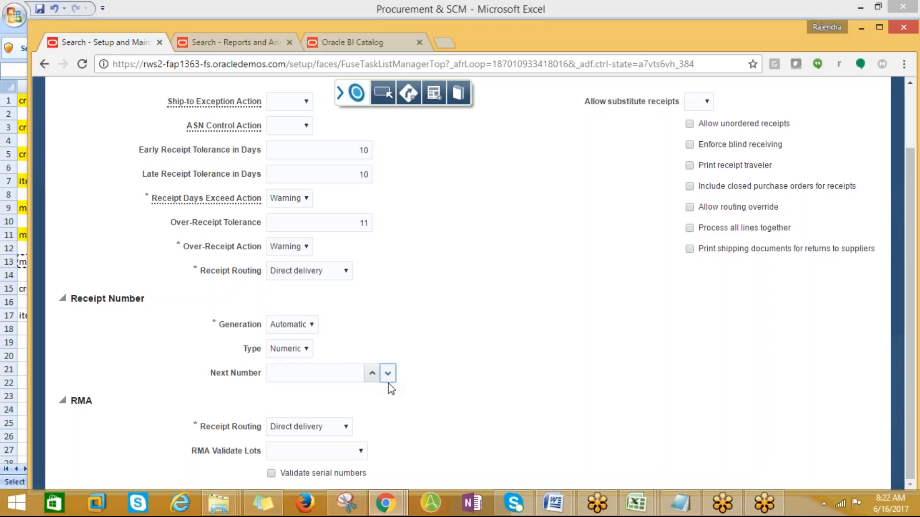
left_click(306, 373)
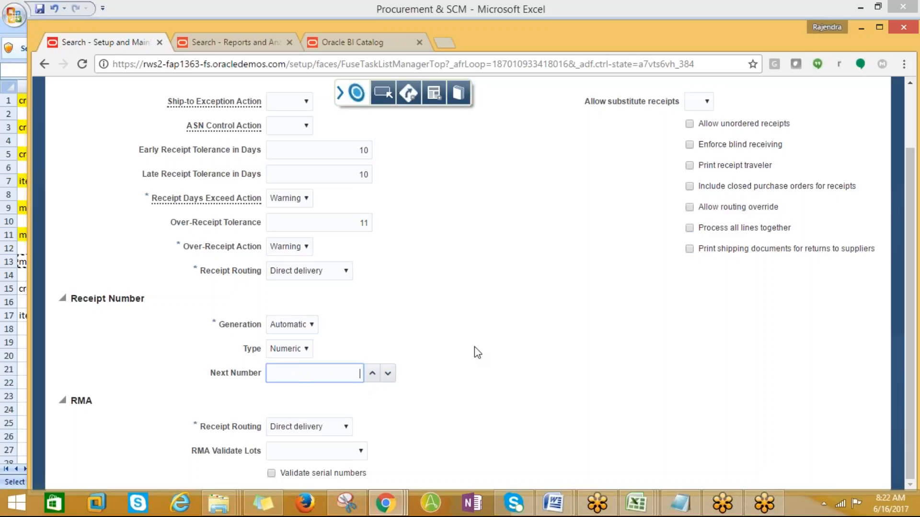
type("99")
scroll(608, 369, "up", 2)
scroll(694, 331, "down", 1)
scroll(664, 289, "up", 1)
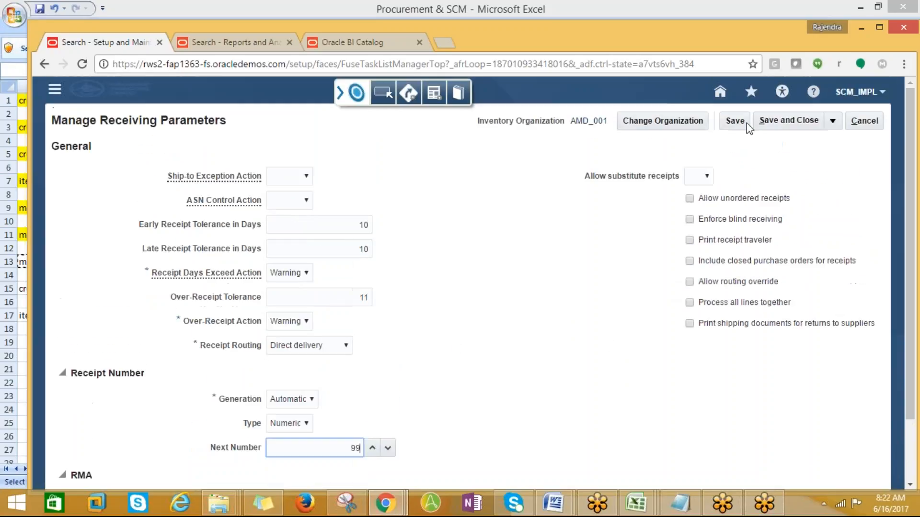
left_click(734, 121)
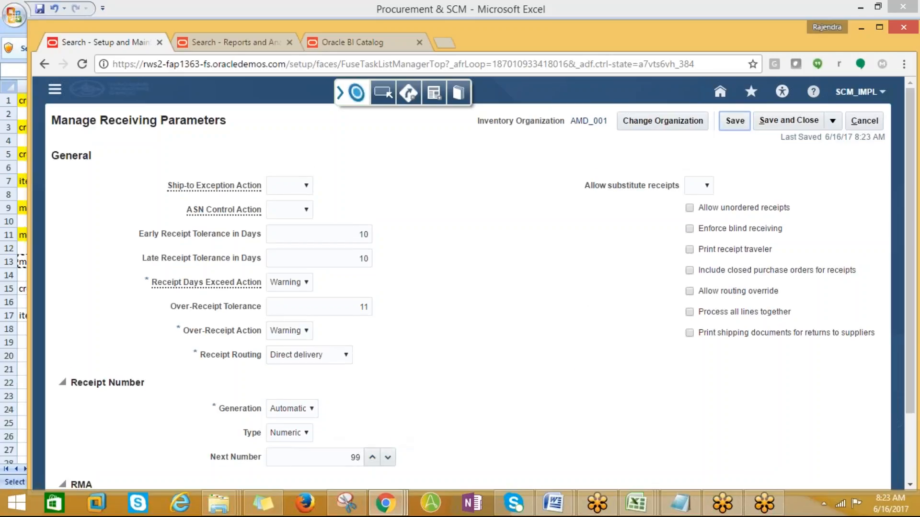
- Change AMD_001's next receipt number to 100 and save
scroll(507, 371, "down", 2)
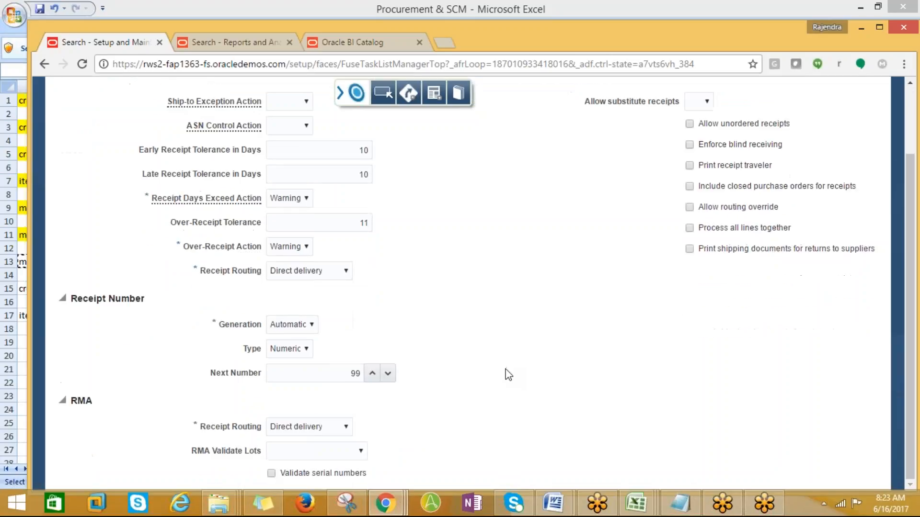
double_click(350, 374)
type("100")
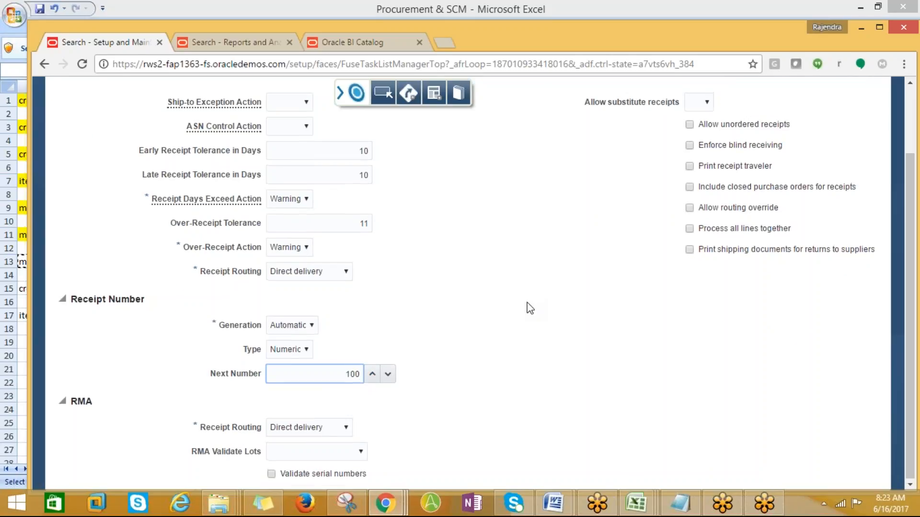
scroll(551, 288, "up", 2)
left_click(734, 121)
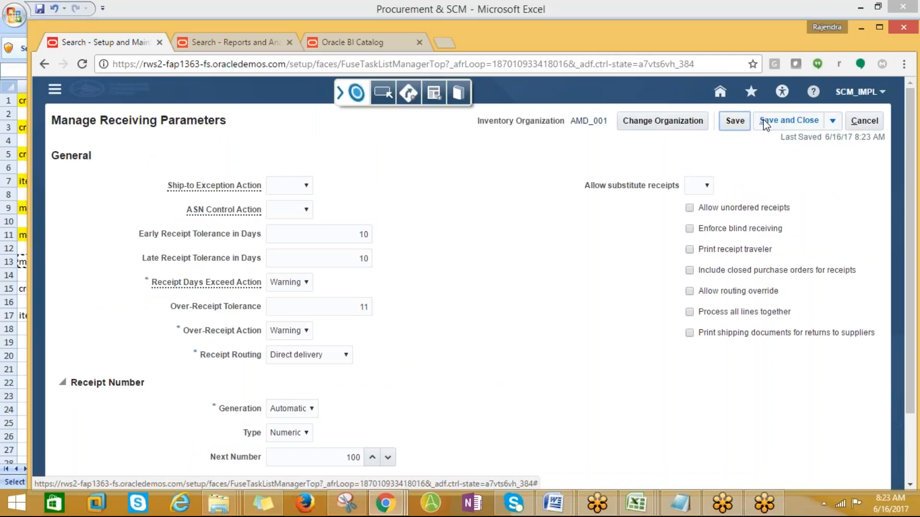
left_click(671, 123)
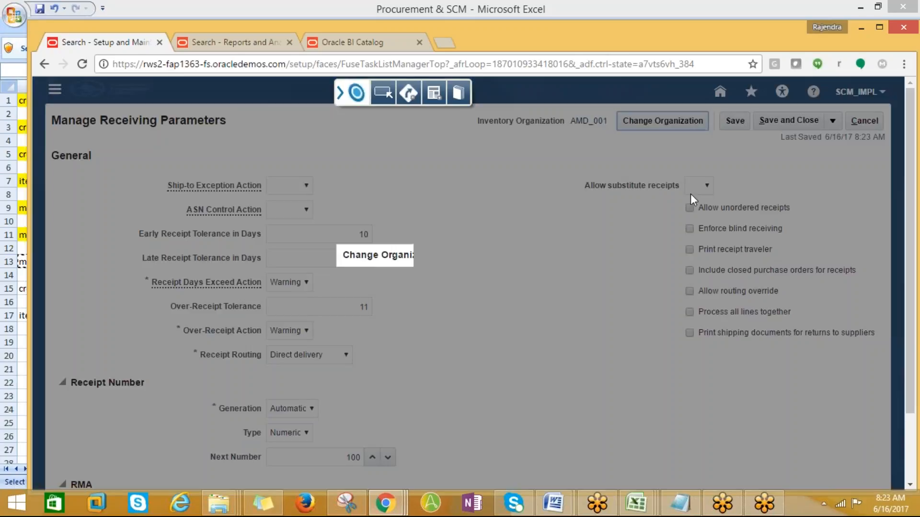
- Switch the organization to AMD_002
left_click(594, 281)
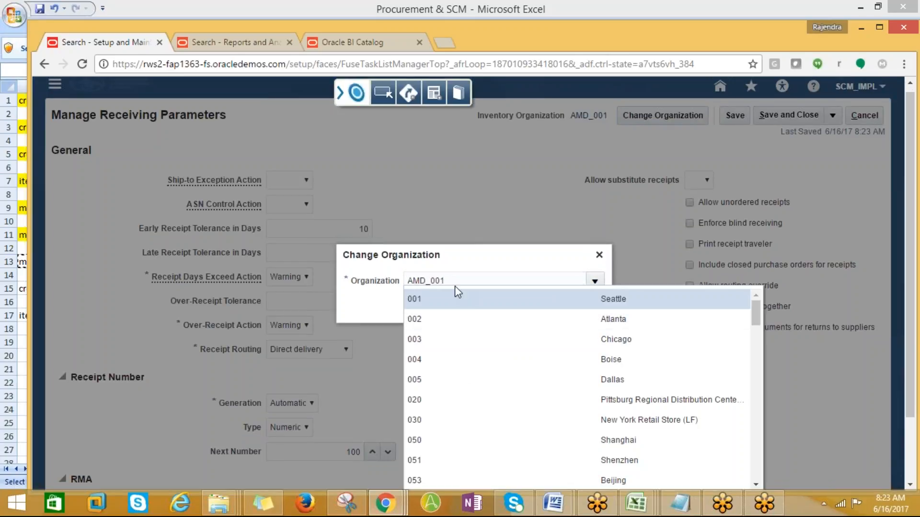
left_click(464, 285)
type("2")
left_click(553, 309)
- Set 10-day early/late tolerances, over-receipt tolerance 10, Warning actions, and Direct delivery routing
left_click(330, 226)
type("10")
key("Tab")
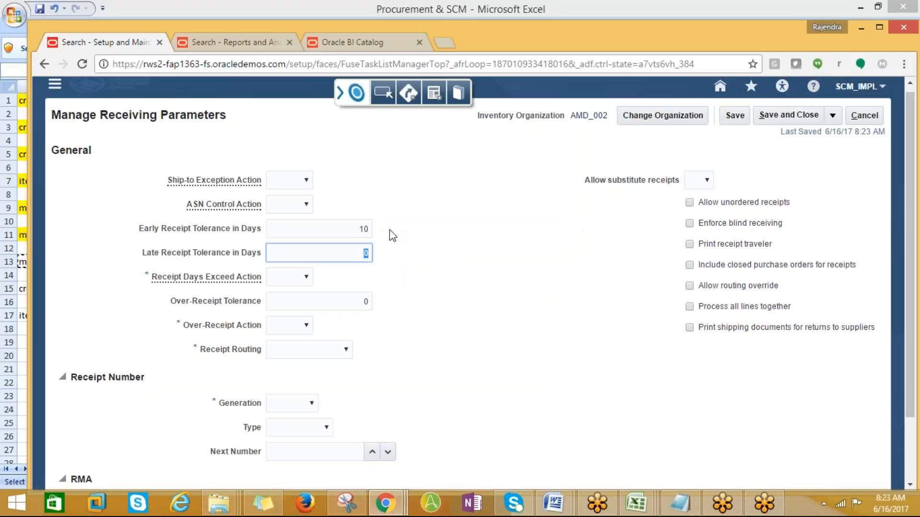
type("10")
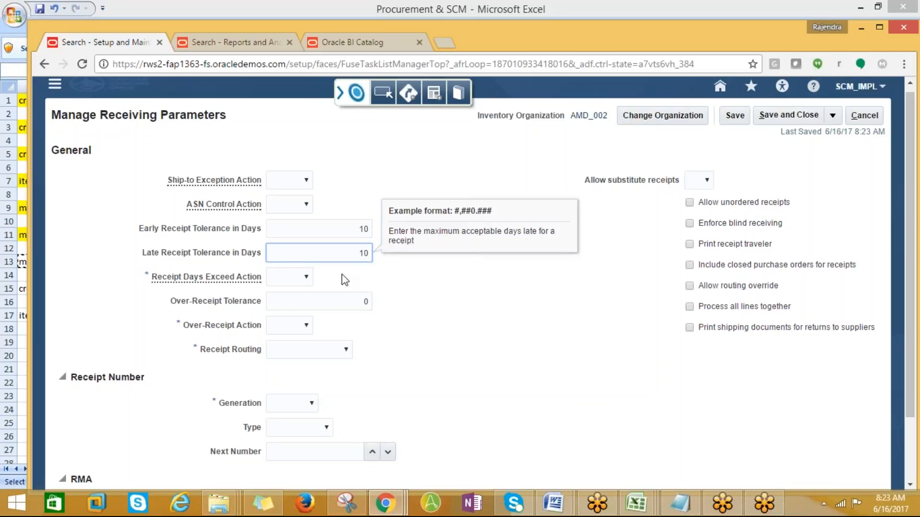
left_click(303, 277)
left_click(288, 320)
left_click(360, 306)
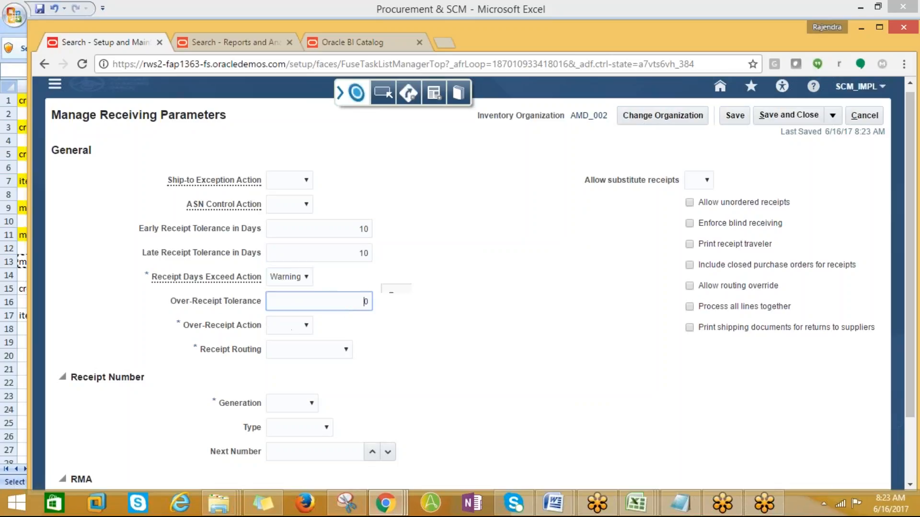
type("10")
left_click(306, 326)
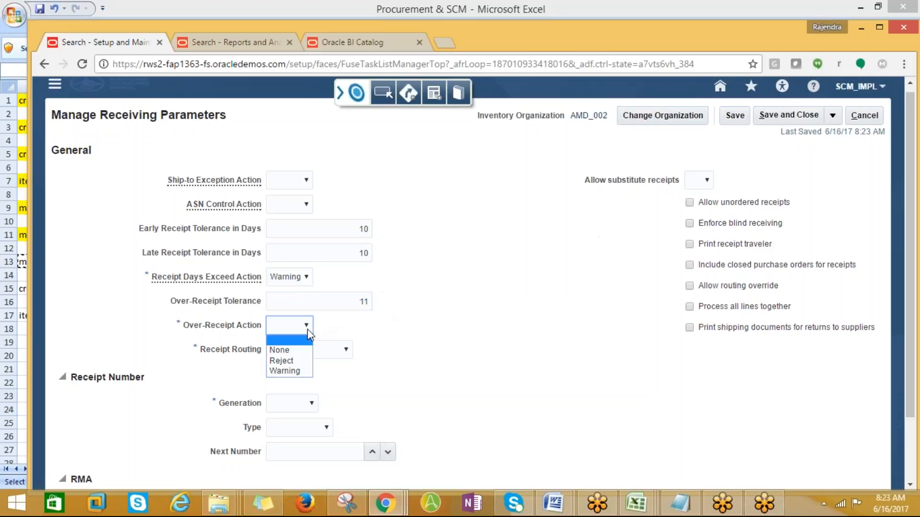
left_click(308, 373)
left_click(324, 357)
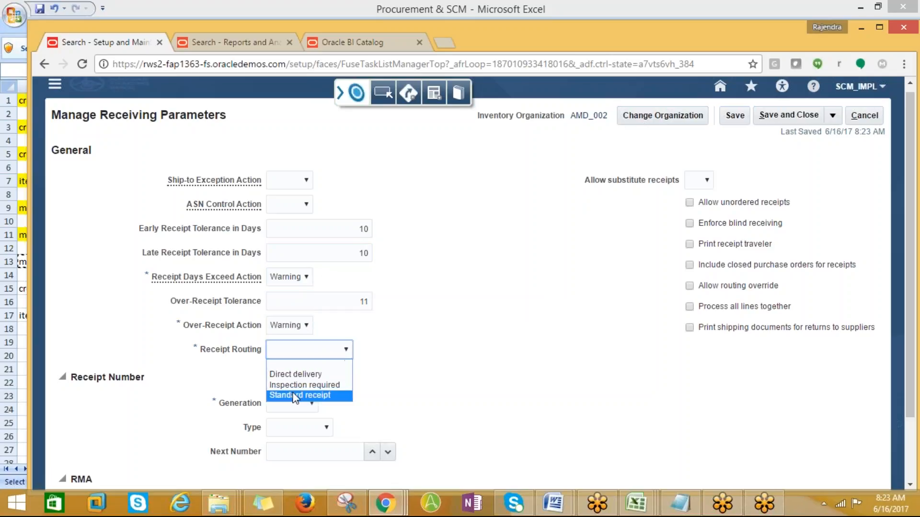
left_click(295, 374)
- Set Automatic, Numeric receipt numbers from 101 and Direct delivery RMA routing, then save and close
left_click(299, 405)
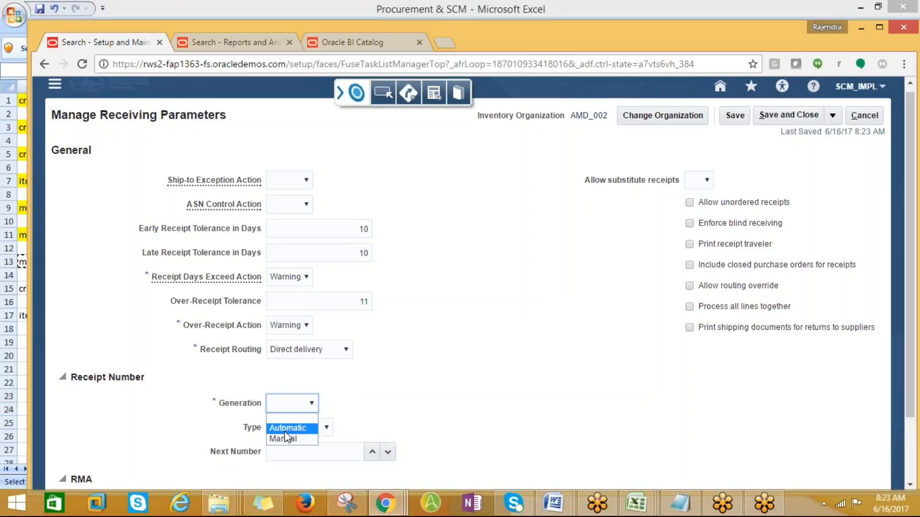
left_click(284, 428)
left_click(303, 433)
left_click(287, 453)
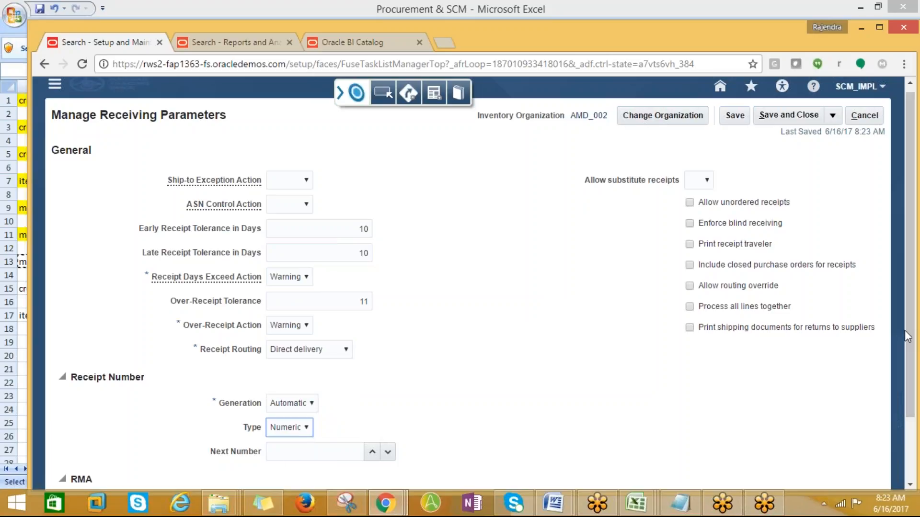
scroll(697, 378, "down", 2)
left_click(354, 373)
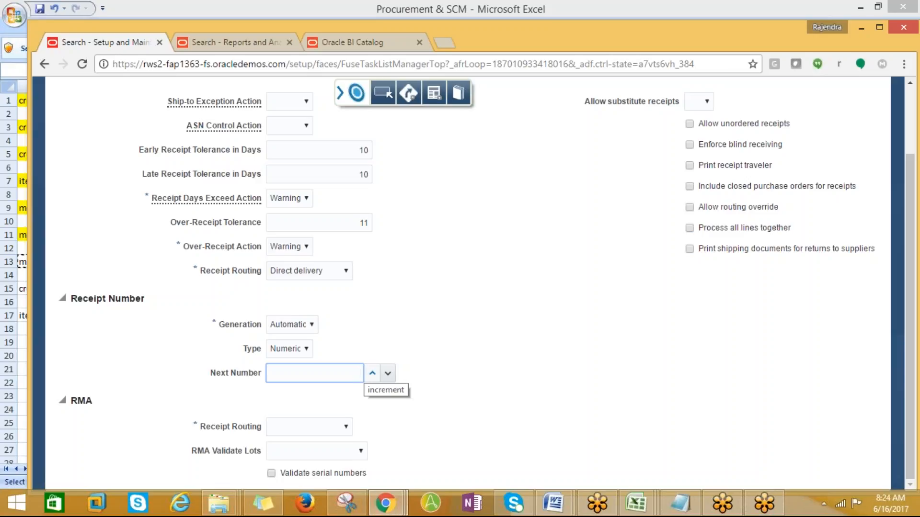
left_click(365, 371)
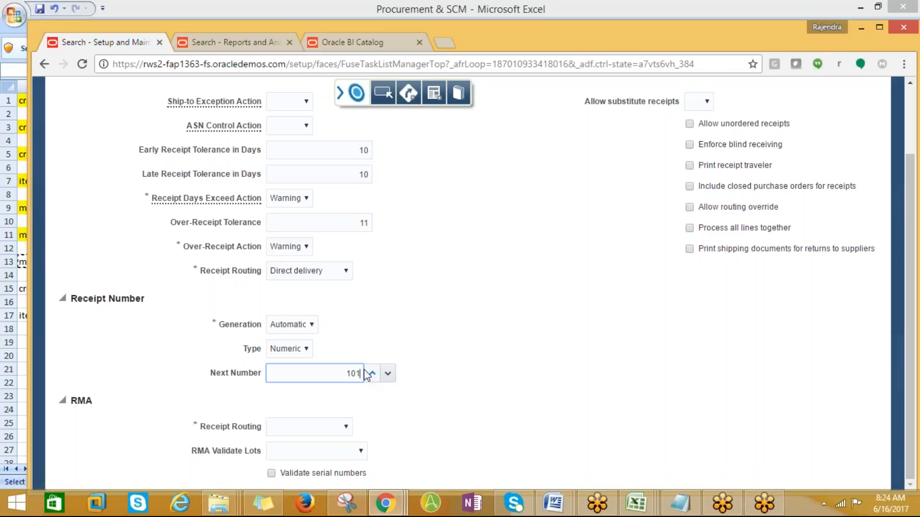
left_click(339, 426)
left_click(315, 448)
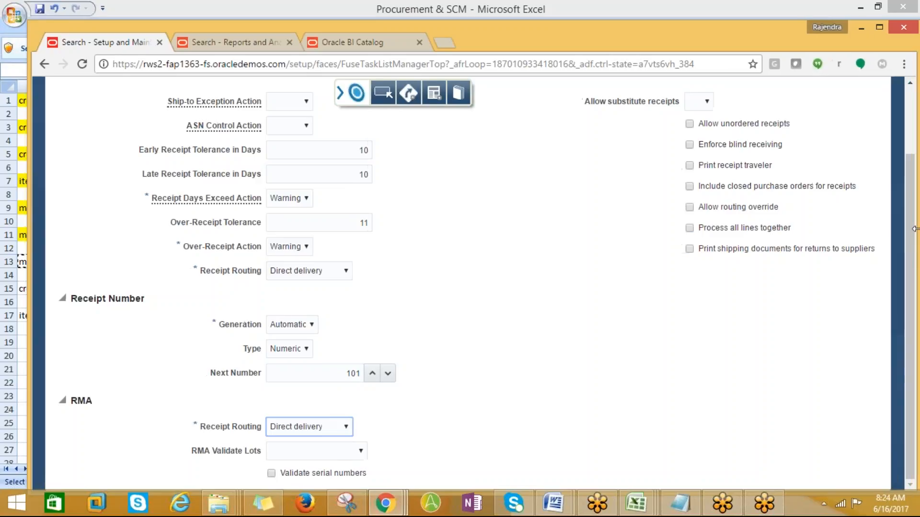
scroll(898, 146, "up", 2)
left_click(728, 126)
left_click(768, 124)
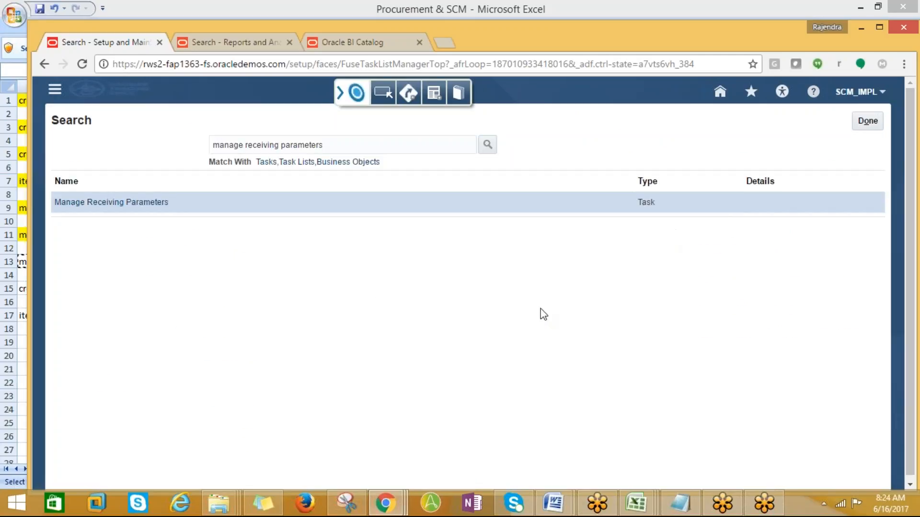
- Fill 'manage receiving parameters' in A13 of the Procurement & SCM workbook yellow
mouse_move(636, 504)
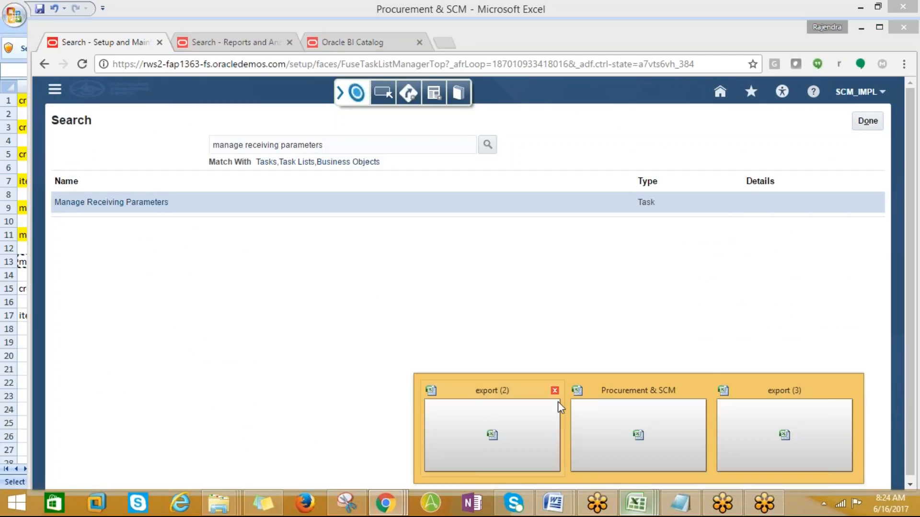
left_click(616, 425)
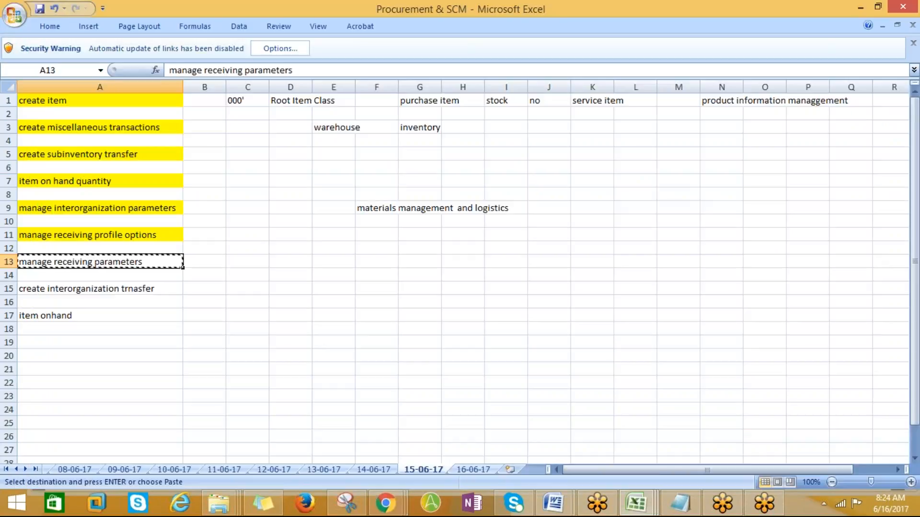
left_click(50, 26)
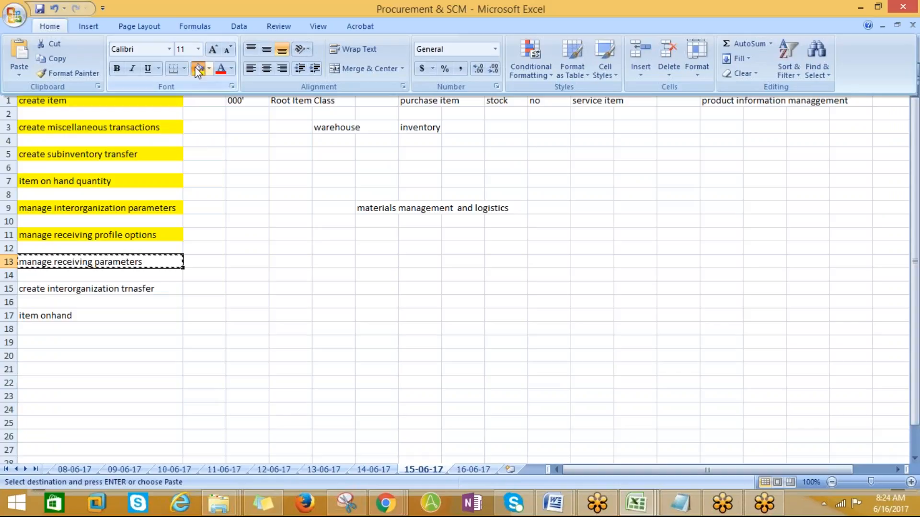
left_click(198, 69)
- Copy the interorganization transfer task name from A15 and return to Oracle
left_click(81, 286)
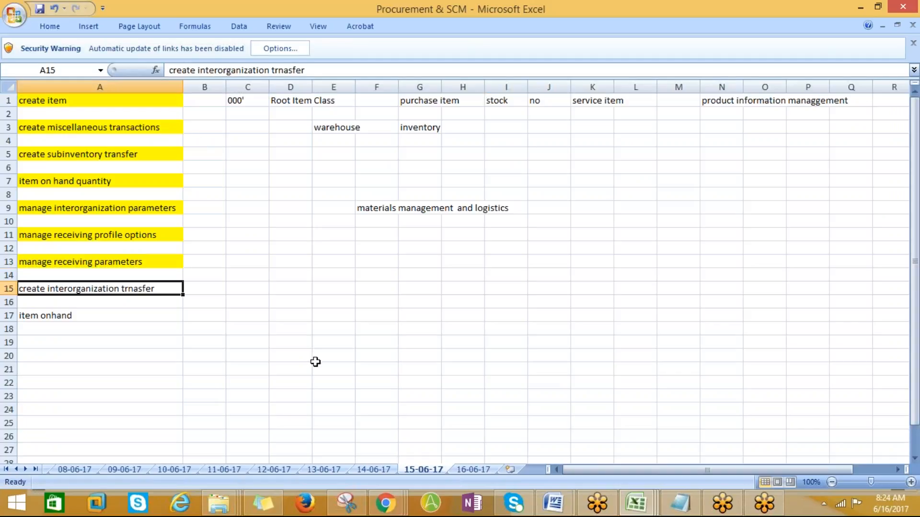
key("ctrl+c")
key("alt+Tab")
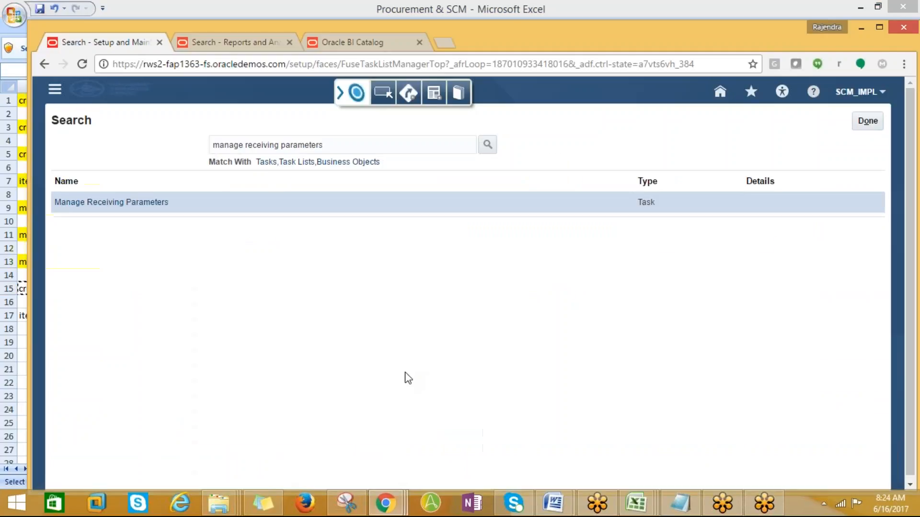
- Open the Inventory work area from the Navigator with AMD_001 as the organization
left_click(55, 89)
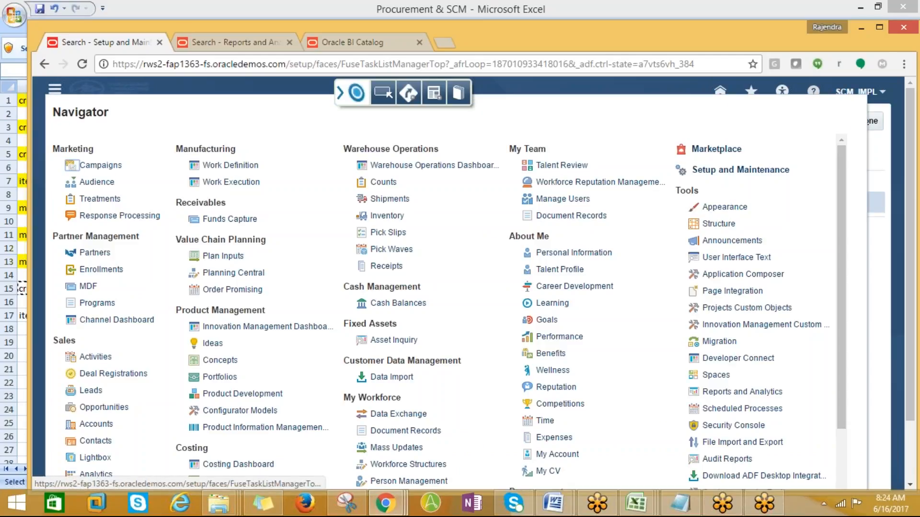
left_click(387, 215)
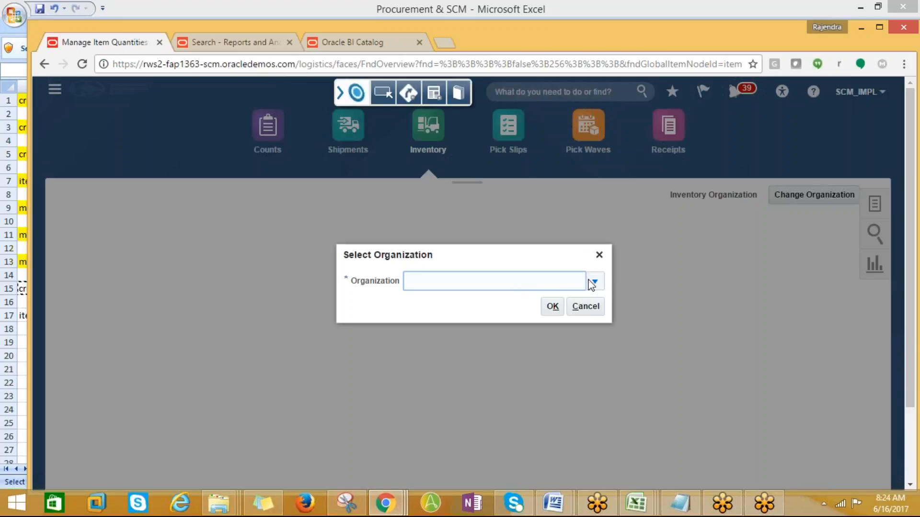
left_click(594, 282)
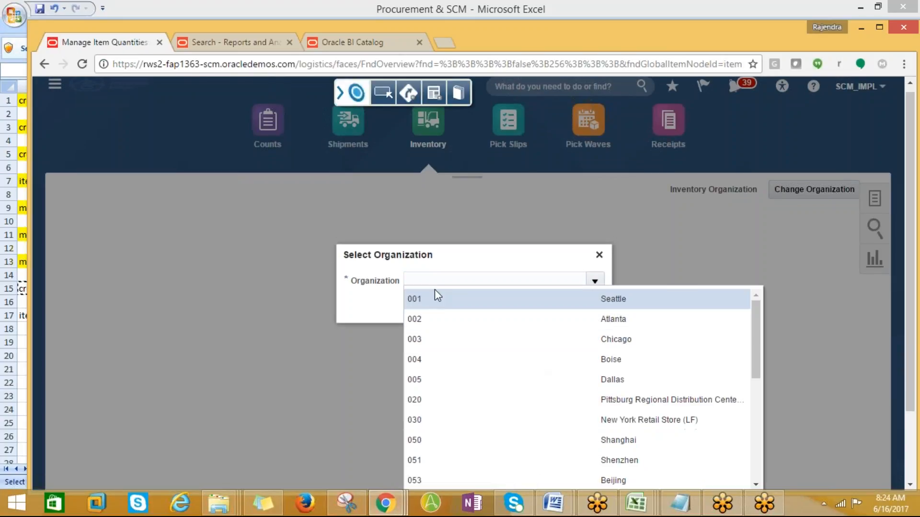
left_click(430, 280)
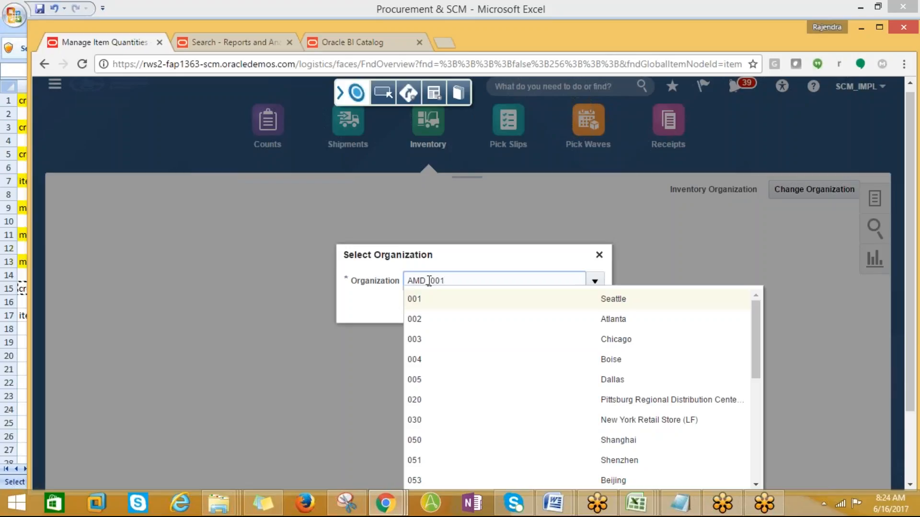
left_click(552, 306)
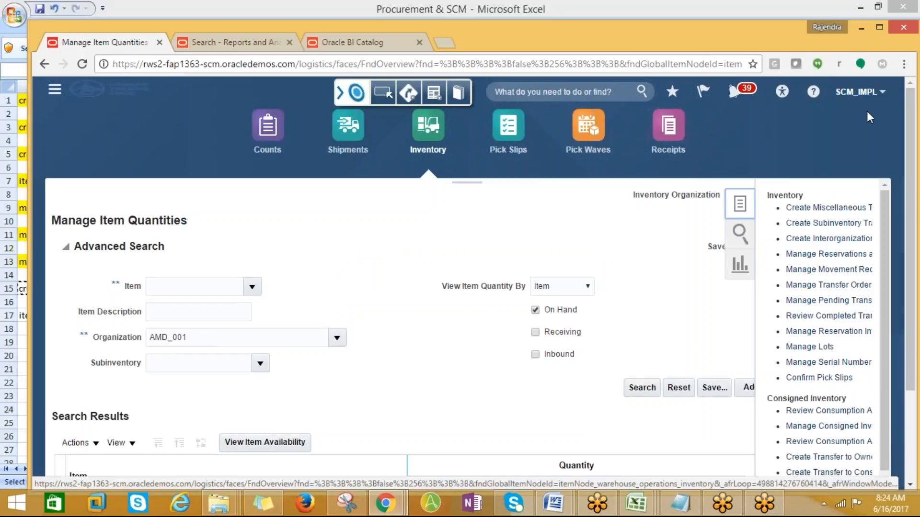
- Start a new Create Interorganization Transfer, zooming the page to 80% and back to 100%
left_click(903, 64)
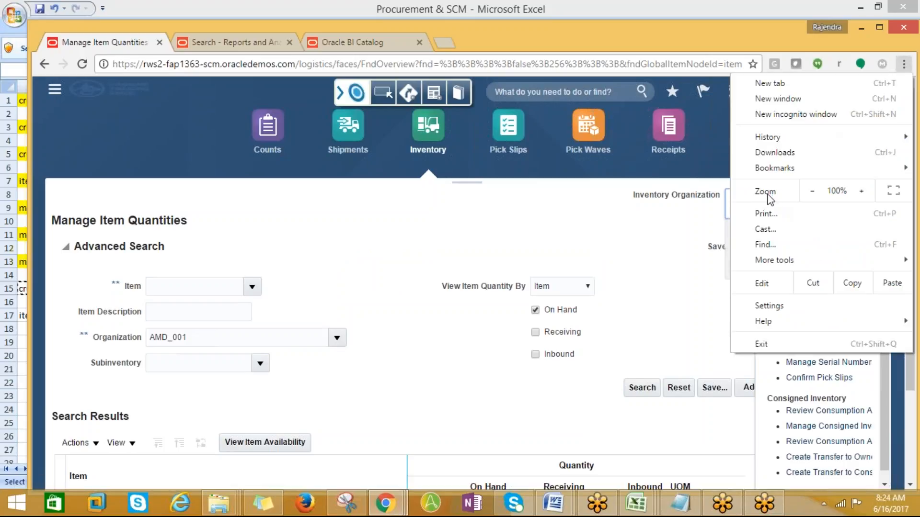
left_click(813, 193)
left_click(813, 193)
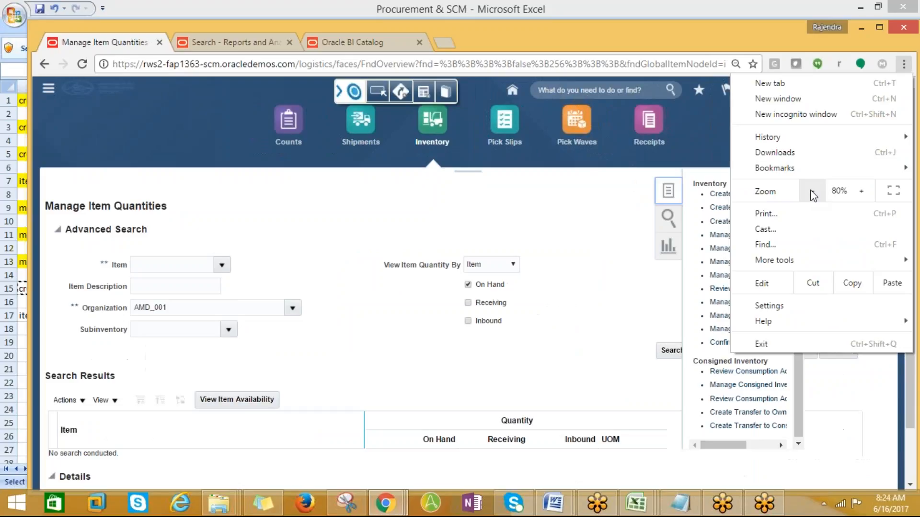
left_click(619, 238)
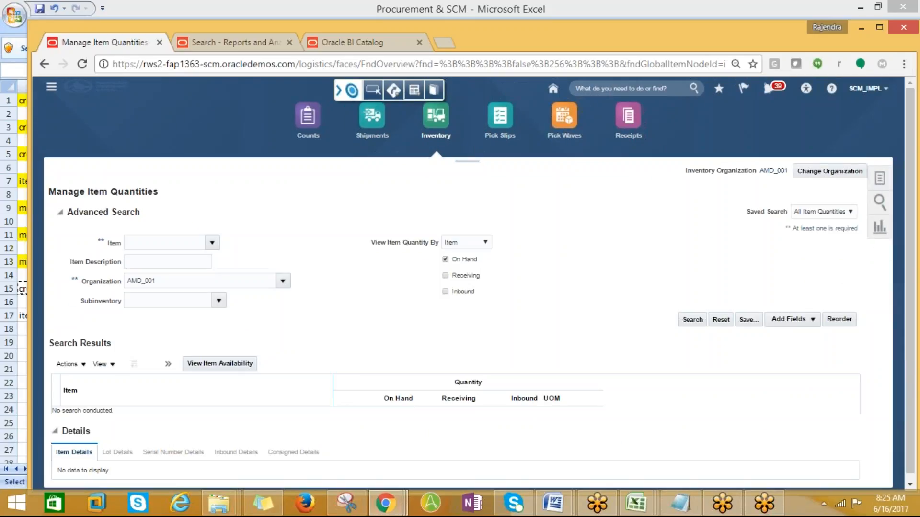
left_click(876, 185)
mouse_move(827, 408)
left_mouse_down()
mouse_move(852, 415)
mouse_move(779, 411)
mouse_move(852, 395)
mouse_move(839, 396)
left_mouse_up()
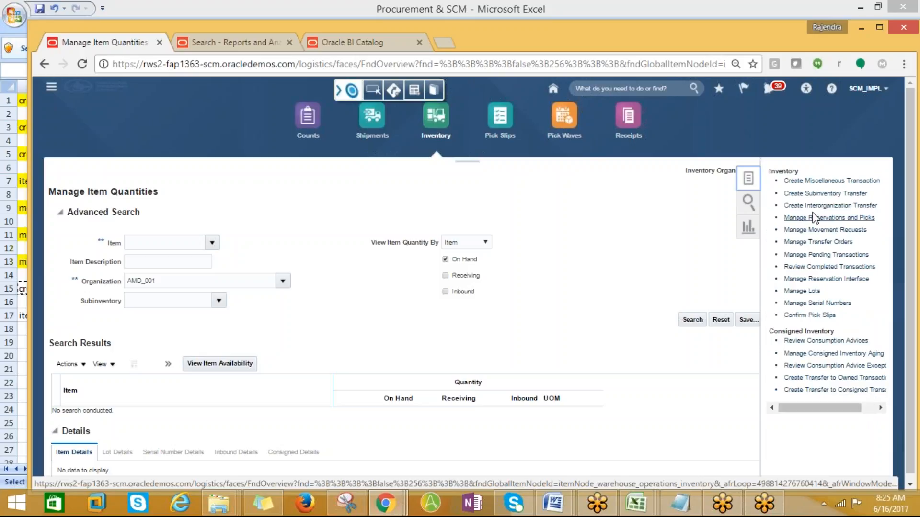
left_click(811, 206)
left_click(904, 64)
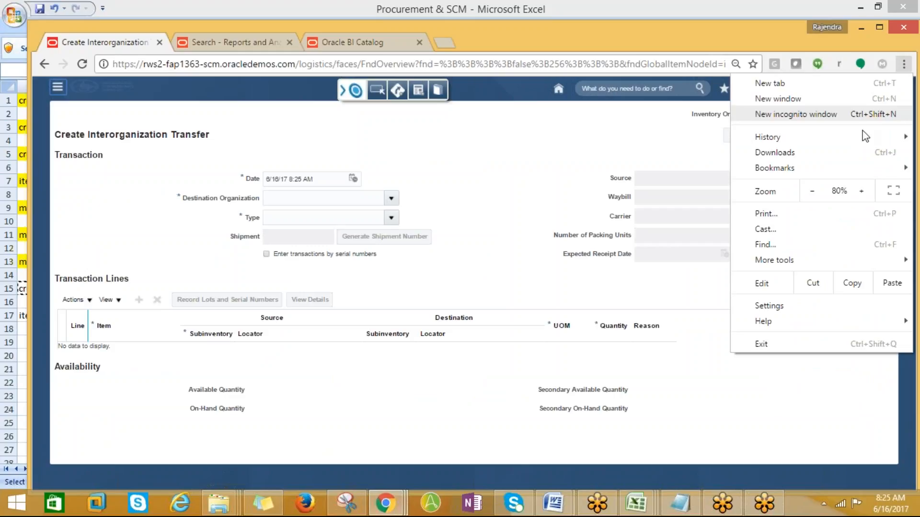
left_click(861, 191)
left_click(861, 192)
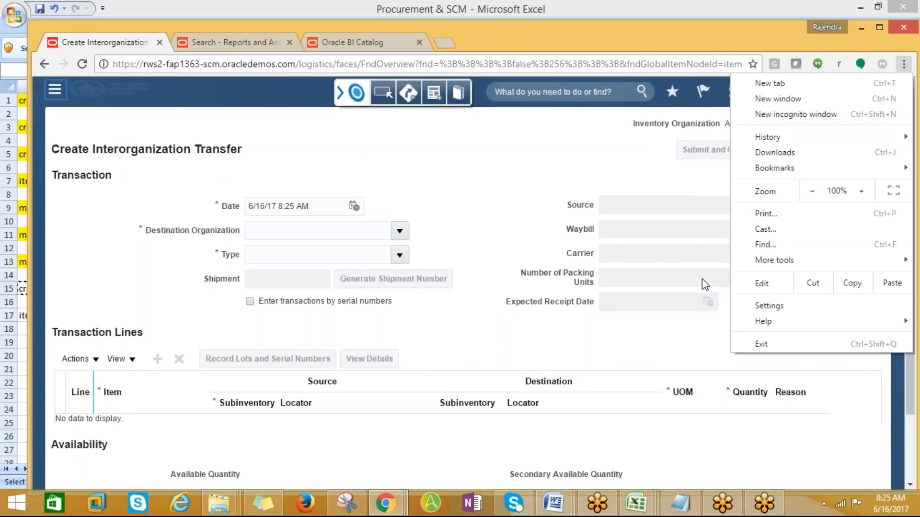
- Set AMD_002 as the destination organization and add a new transaction line
left_click(467, 187)
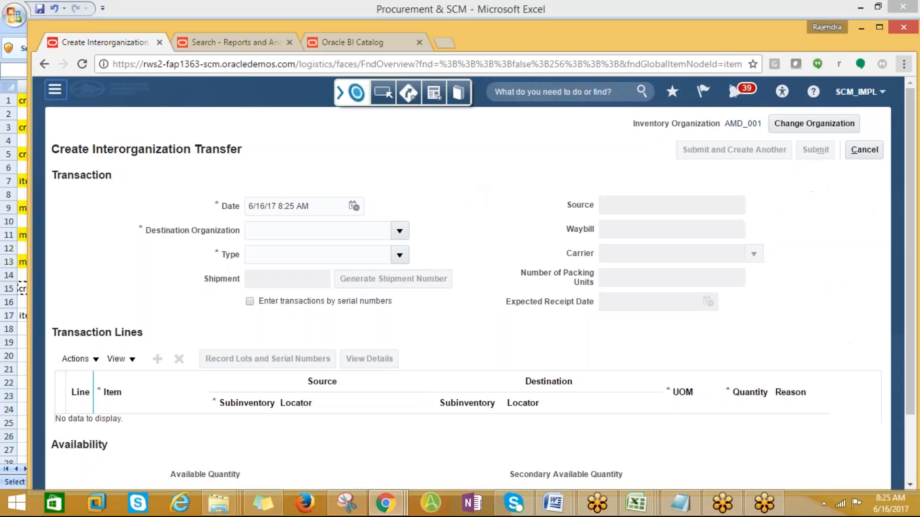
left_click(400, 233)
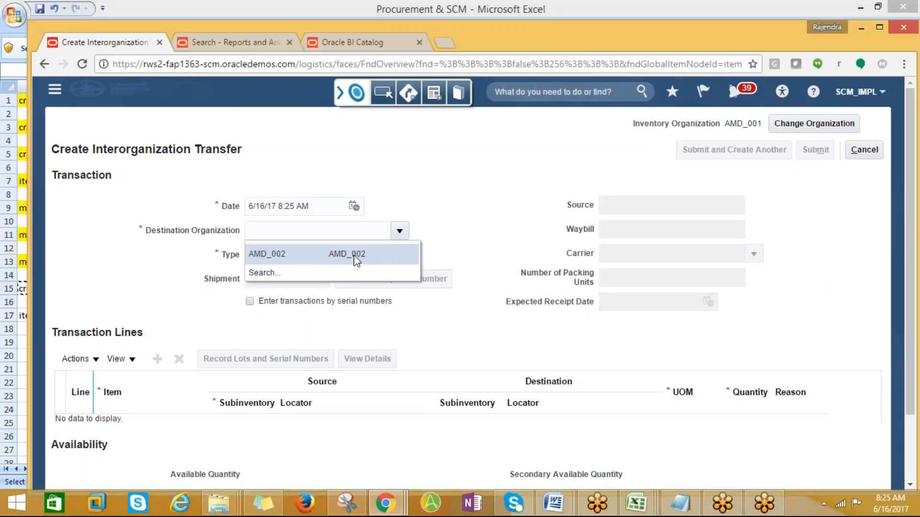
left_click(356, 260)
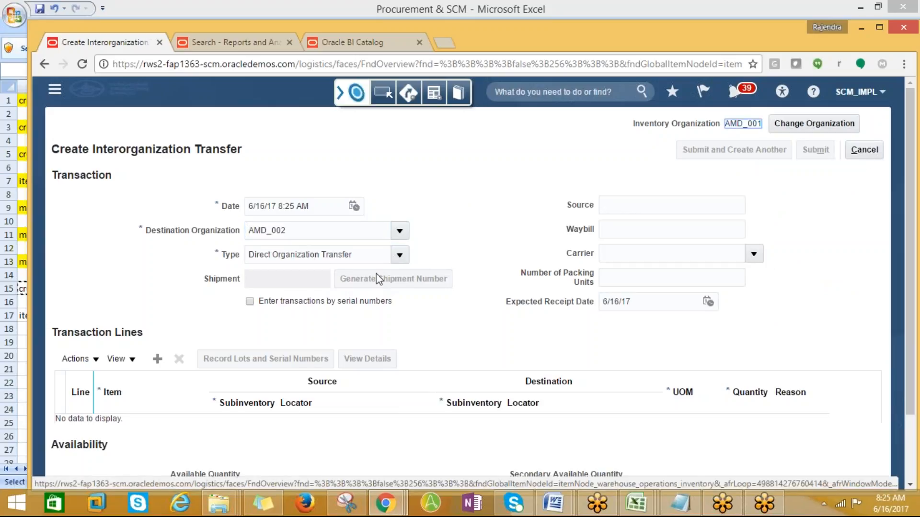
scroll(488, 345, "down", 2)
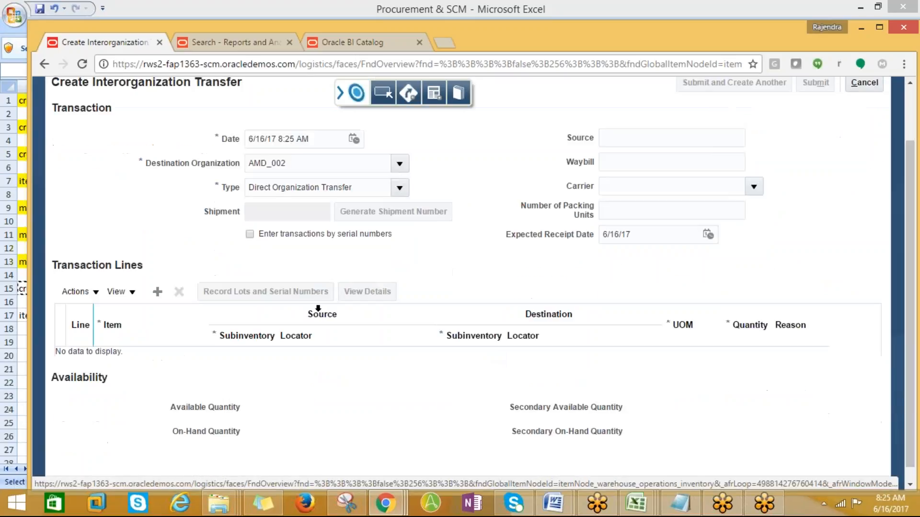
left_click(158, 292)
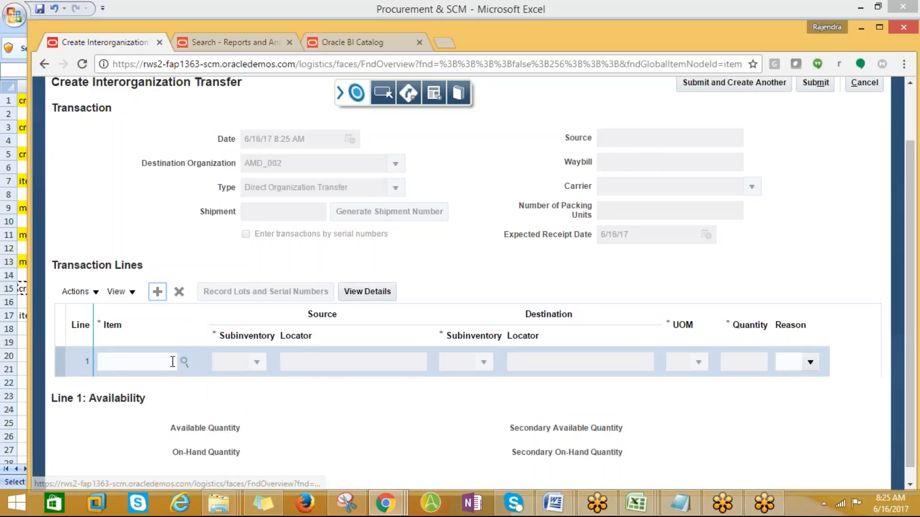
- Search for items matching AMD% for line 1, then cancel the search
left_click(184, 362)
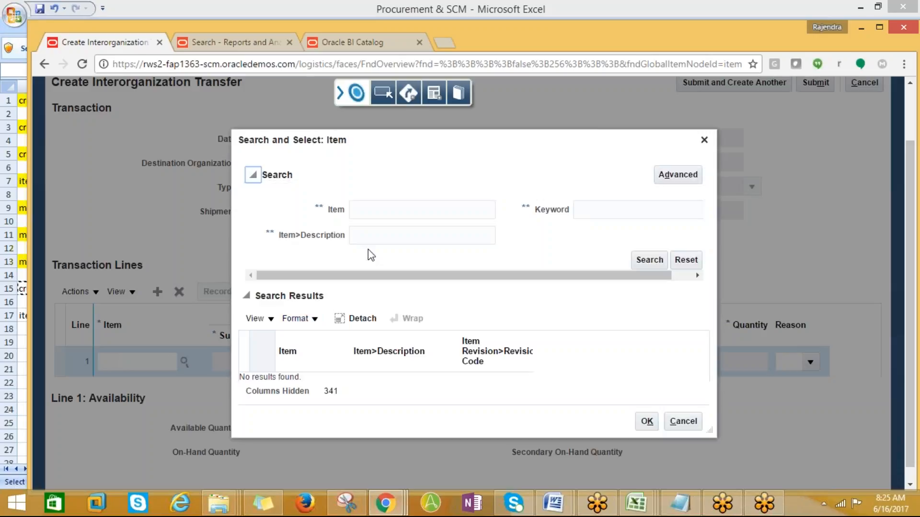
left_click(376, 215)
type("AMD")
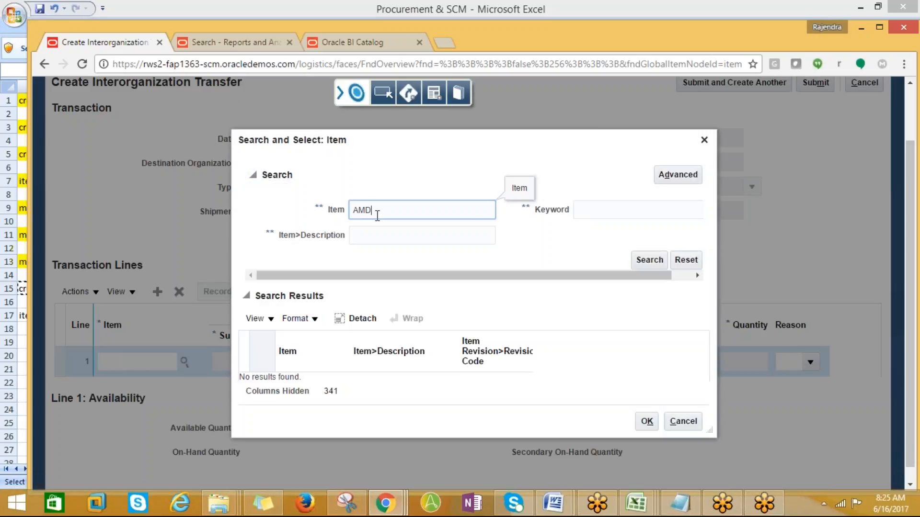
type("%")
left_click(647, 260)
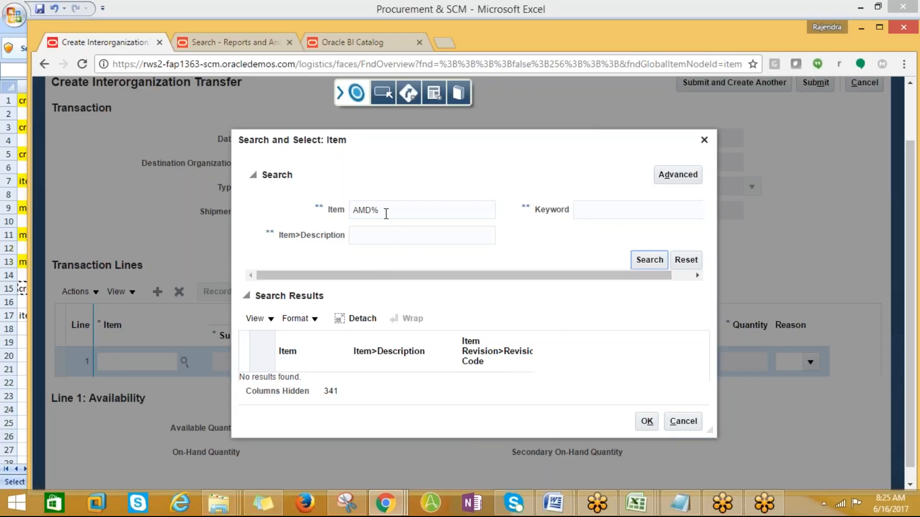
left_click(631, 254)
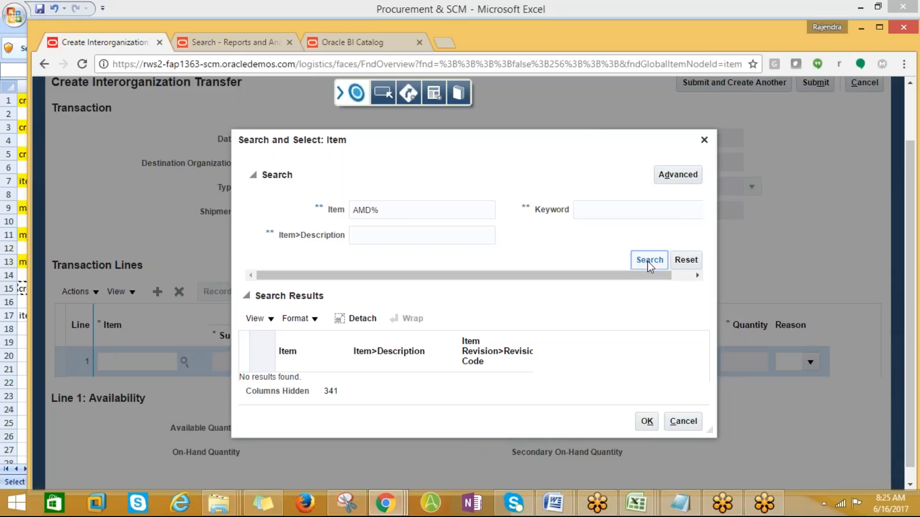
left_click(683, 421)
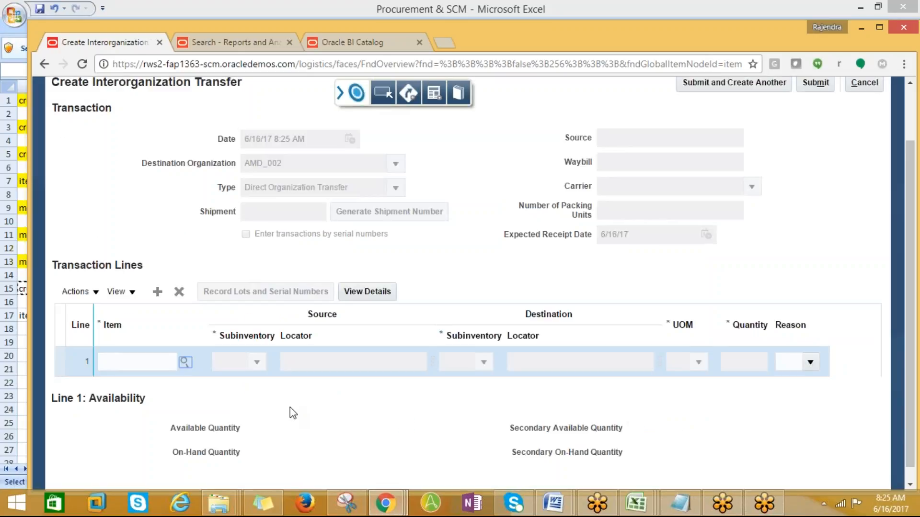
- Reopen line 1's item search and search by Item for AM%
left_click(145, 360)
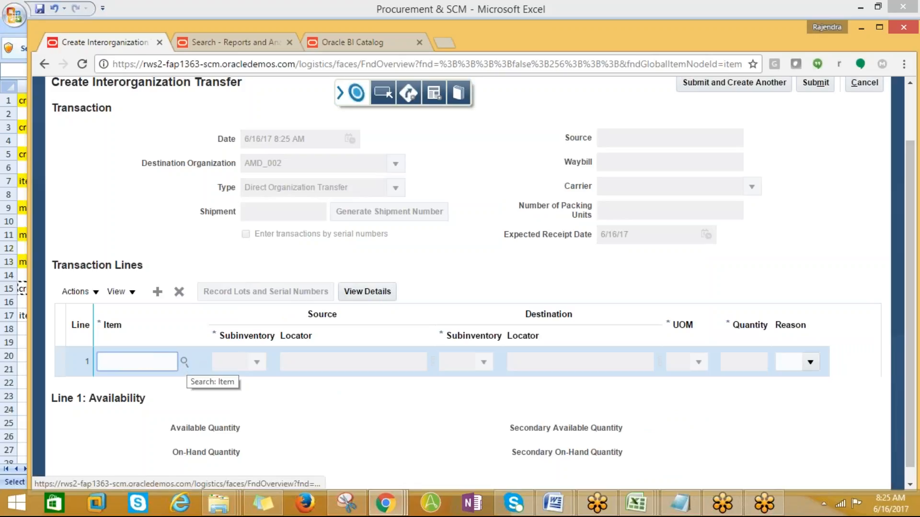
scroll(240, 358, "up", 3)
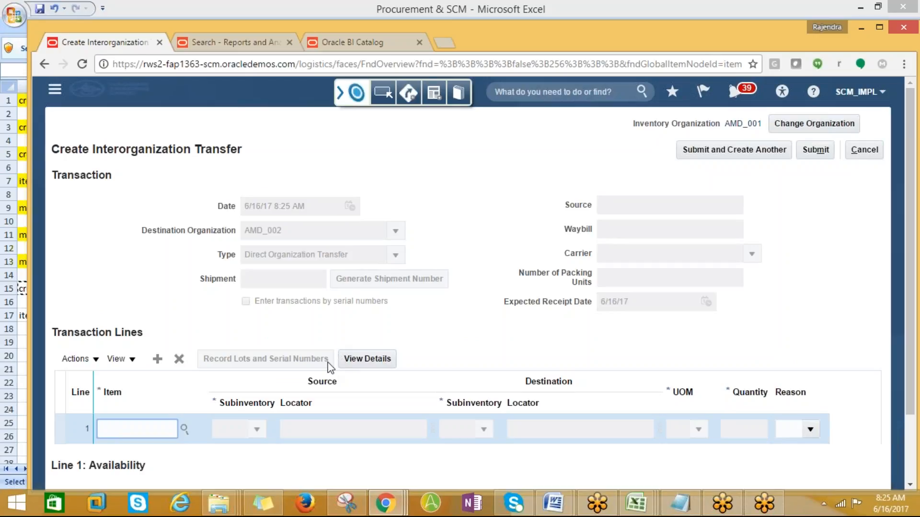
left_click(188, 430)
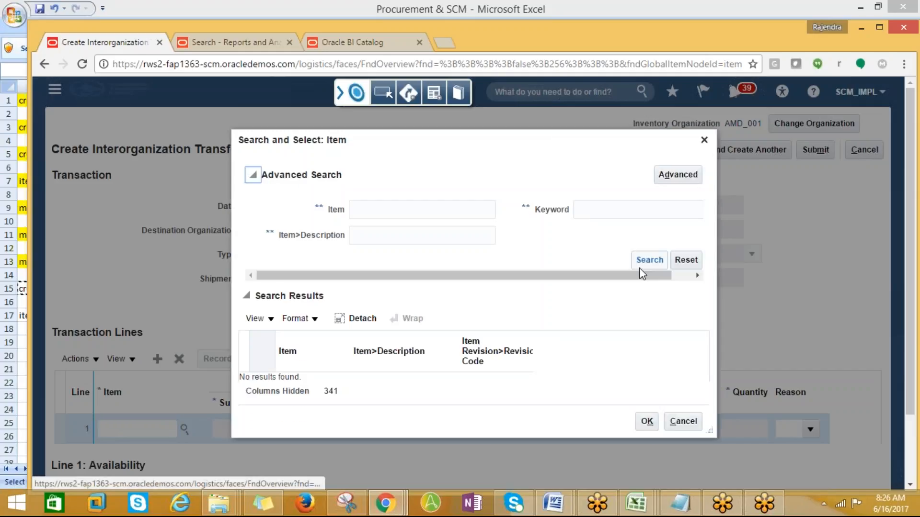
left_click(650, 260)
left_click(370, 211)
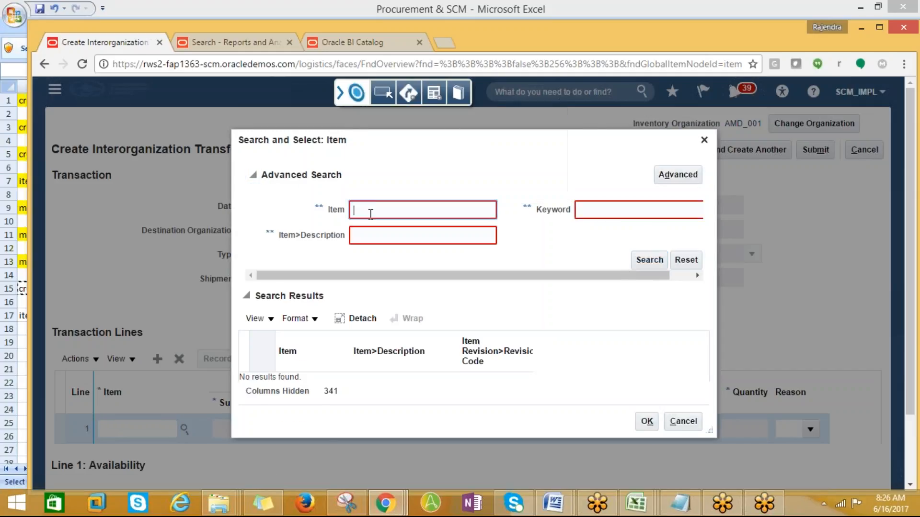
type("AM%")
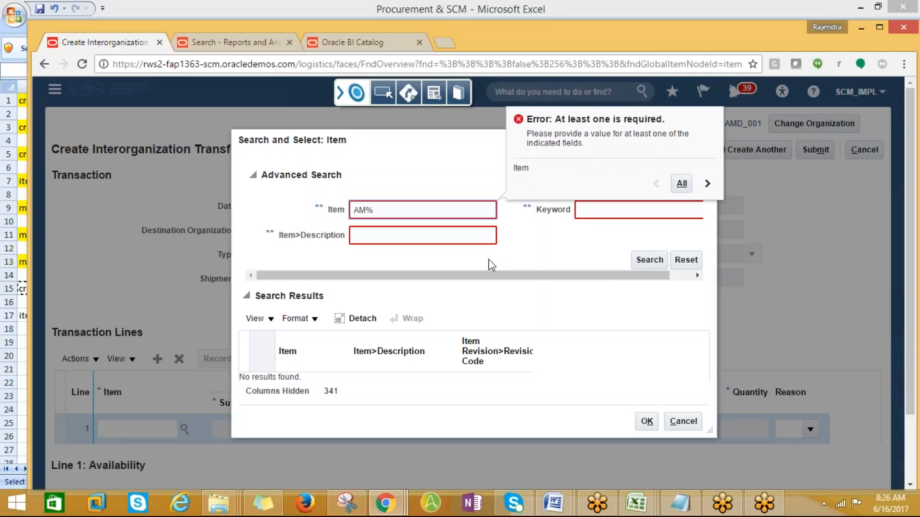
left_click(654, 263)
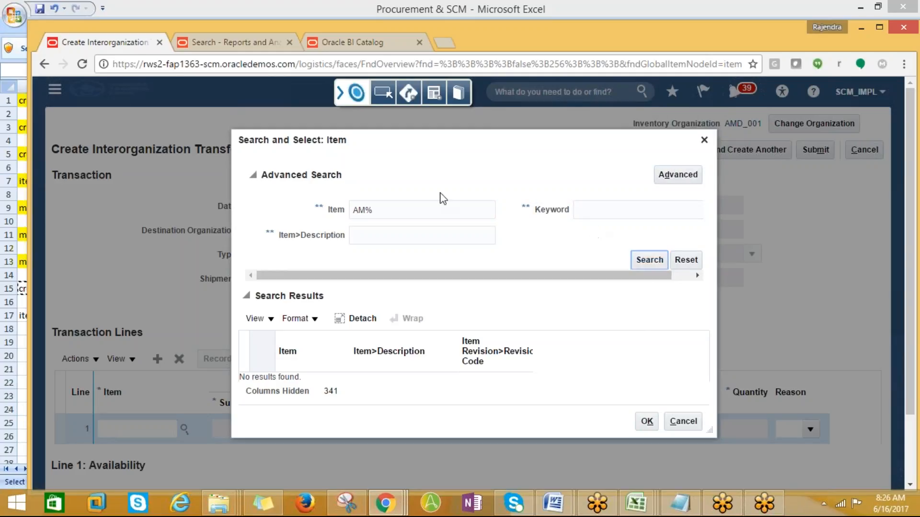
- Move AM% to the Keyword field, search again, and cancel after no results
triple_click(393, 213)
key("ctrl+c")
key("BackSpace")
left_click(582, 211)
key("ctrl+v")
left_click(647, 264)
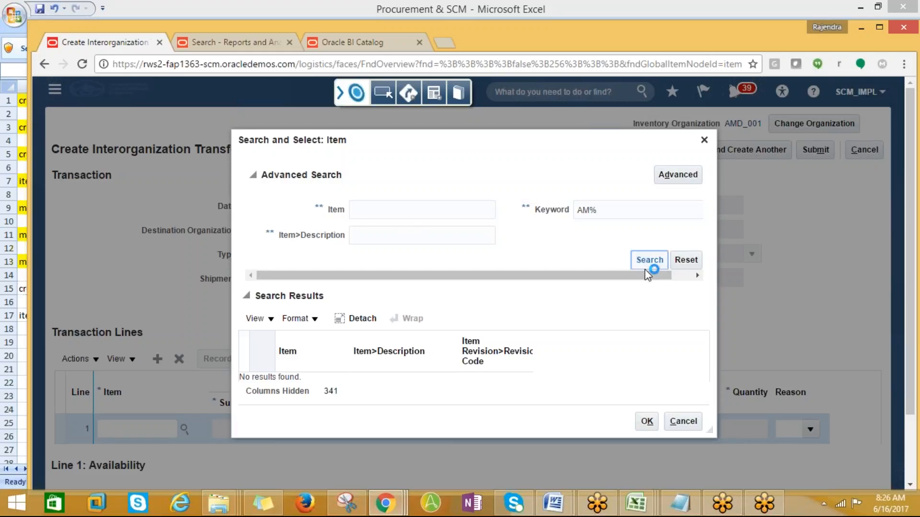
left_click(683, 421)
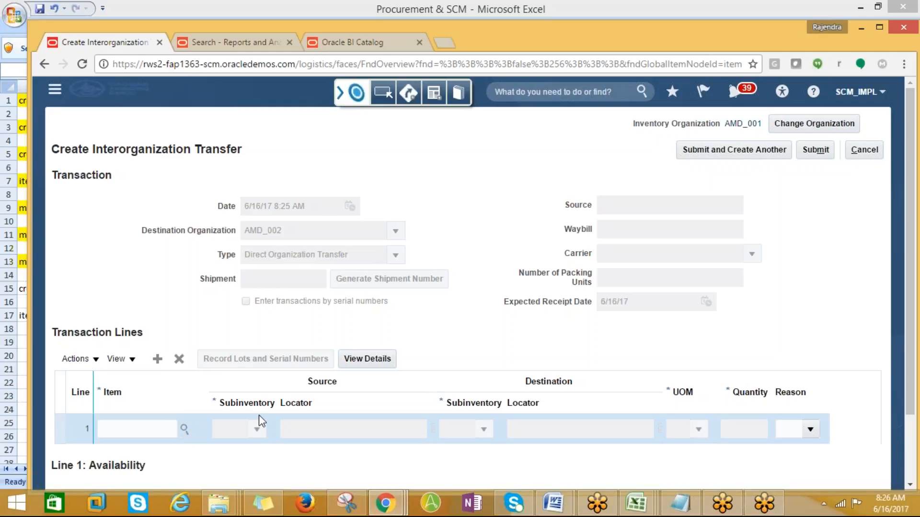
left_click(184, 430)
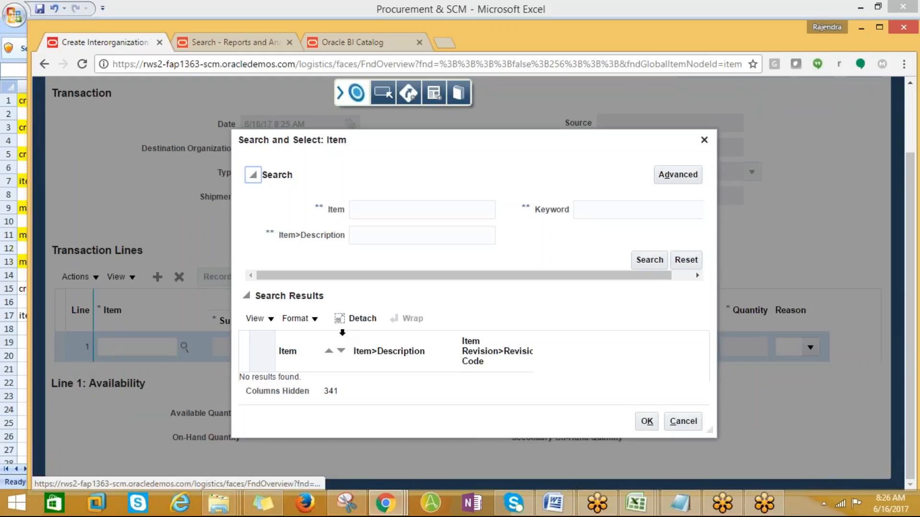
left_click(387, 237)
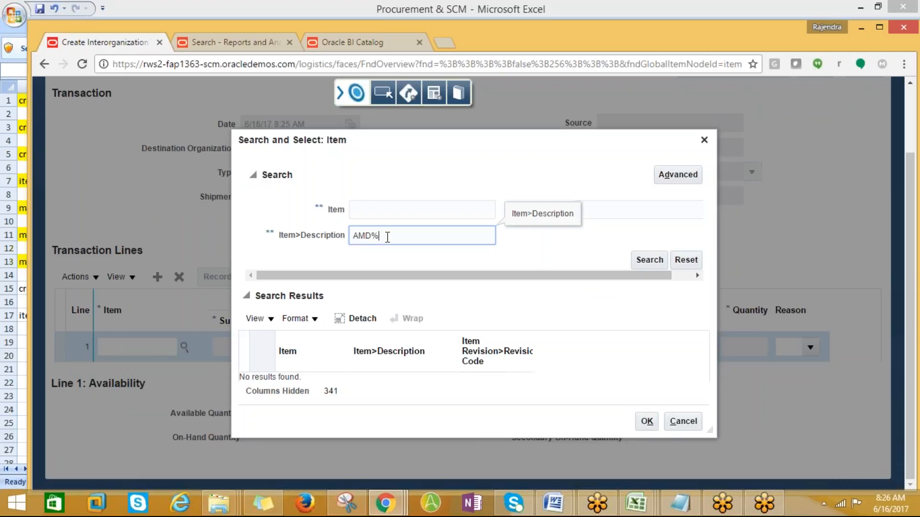
left_click(649, 260)
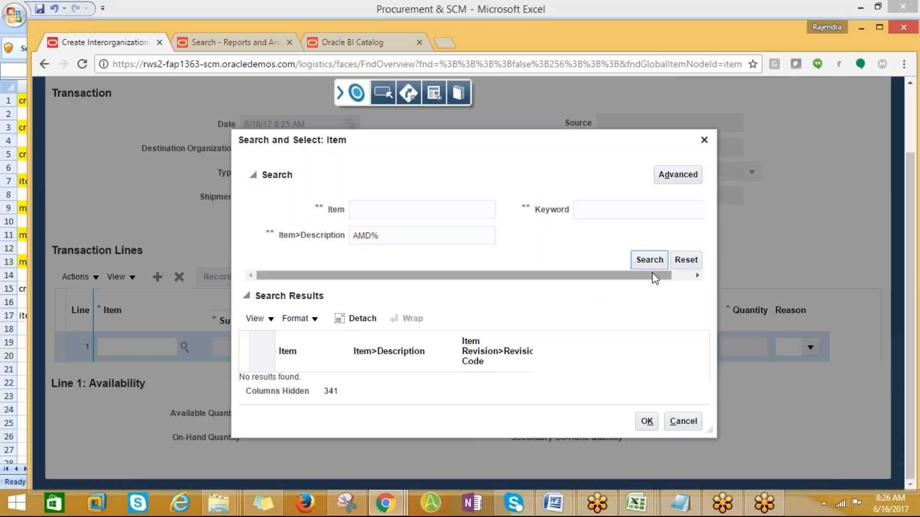
left_click(367, 240)
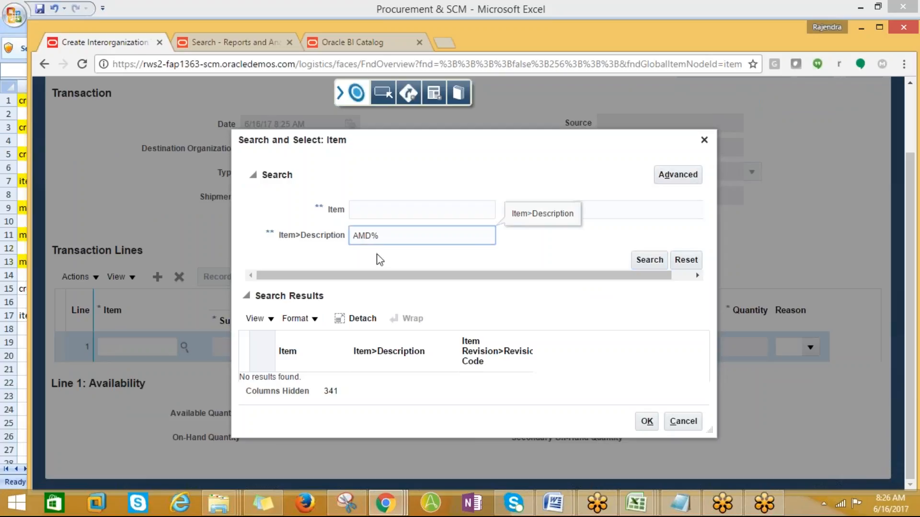
type("%")
left_click_drag(392, 235, 352, 243)
key("ctrl+x")
left_click(391, 214)
key("ctrl+v")
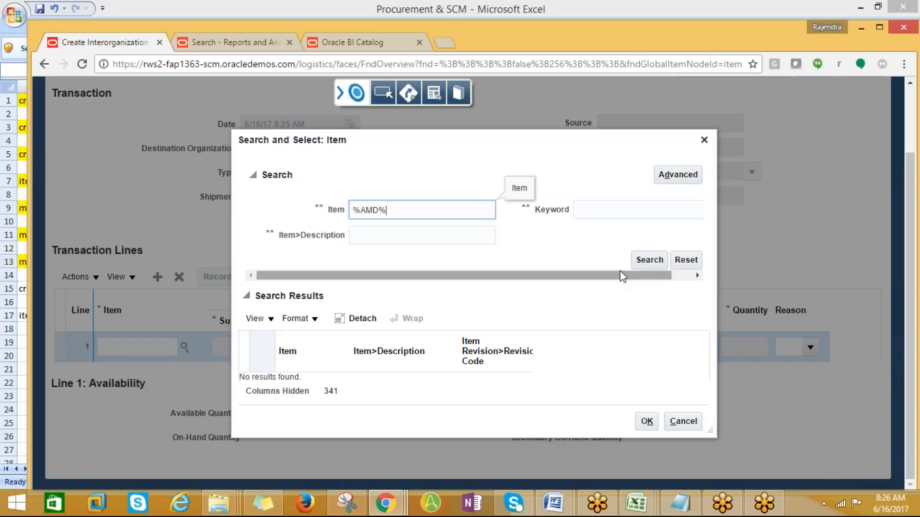
left_click(648, 263)
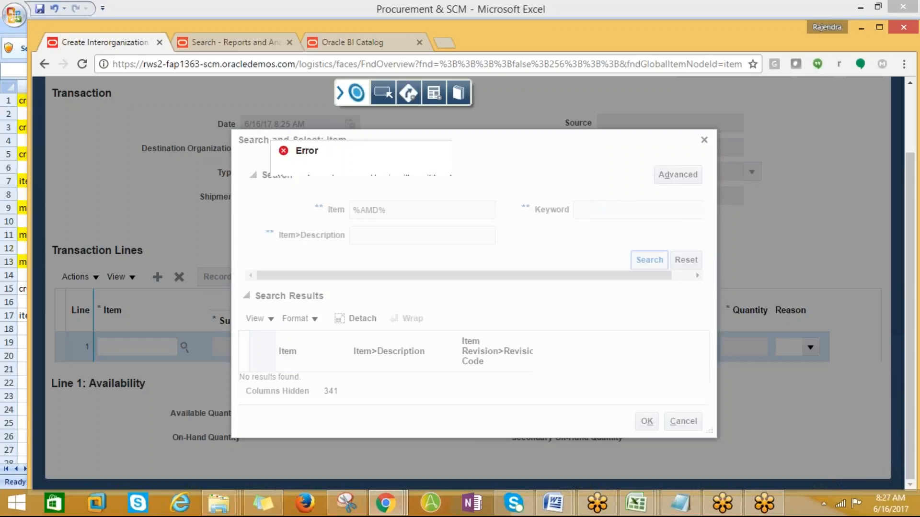
left_click(652, 203)
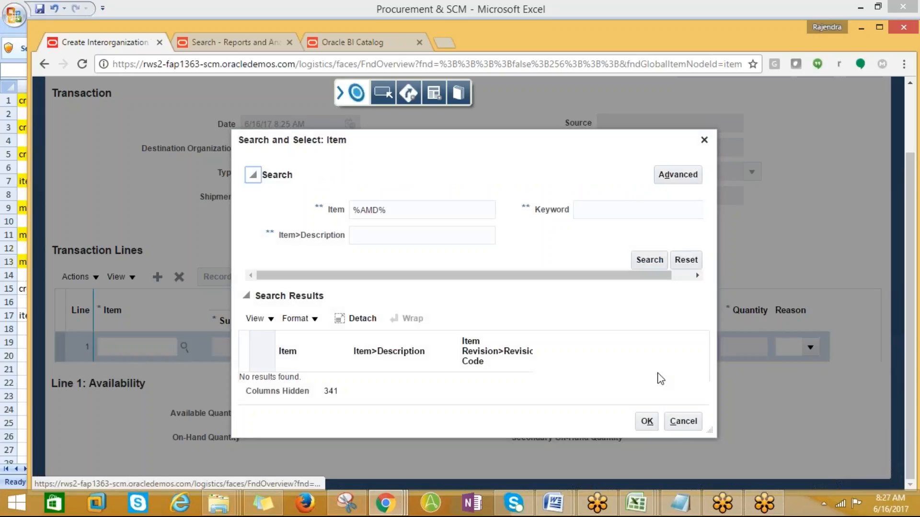
left_click(681, 422)
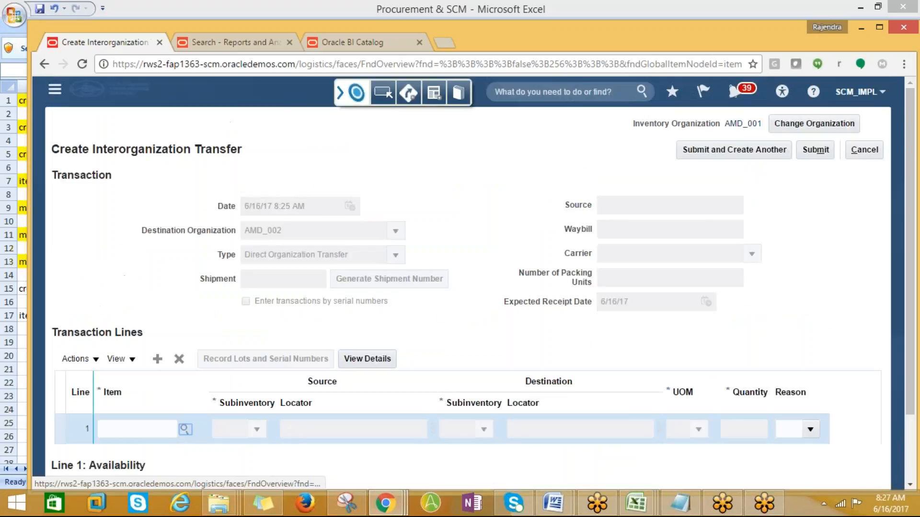
- Discard the unsaved transfer and start a new interorganization transfer
left_click(864, 149)
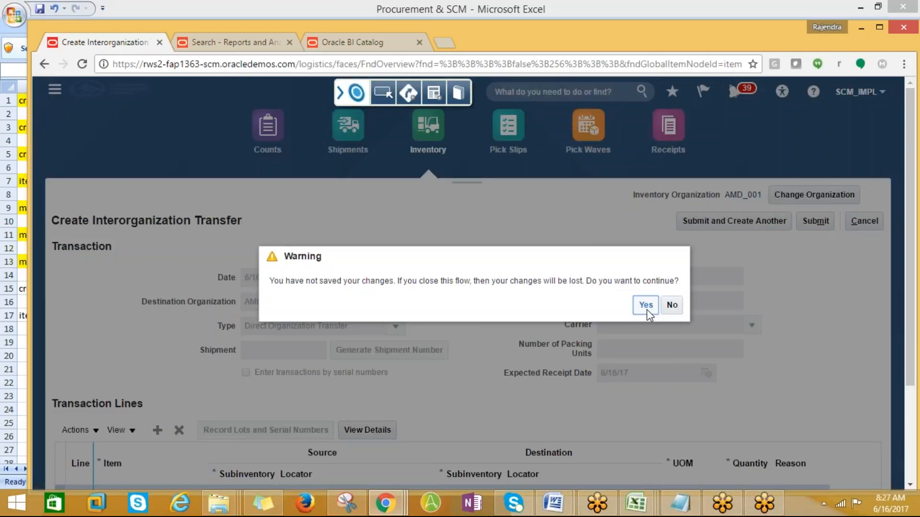
left_click(644, 309)
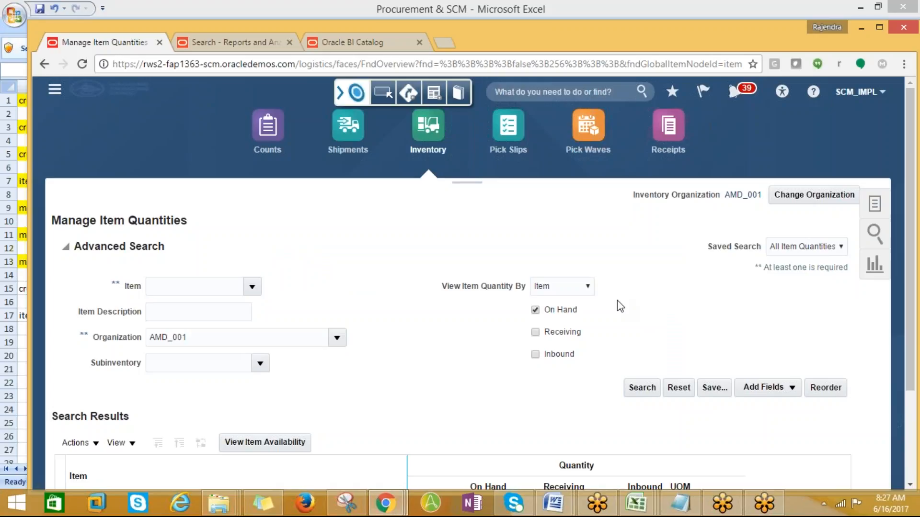
left_click(874, 203)
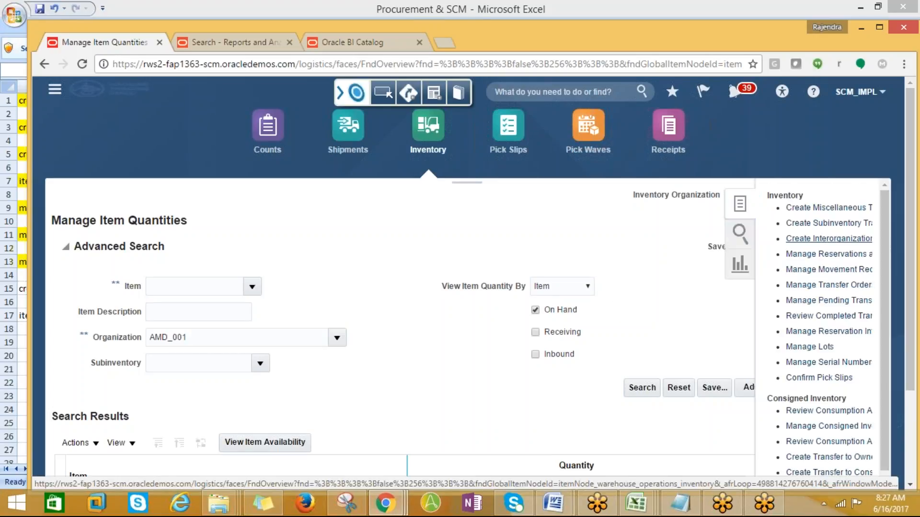
left_click(829, 238)
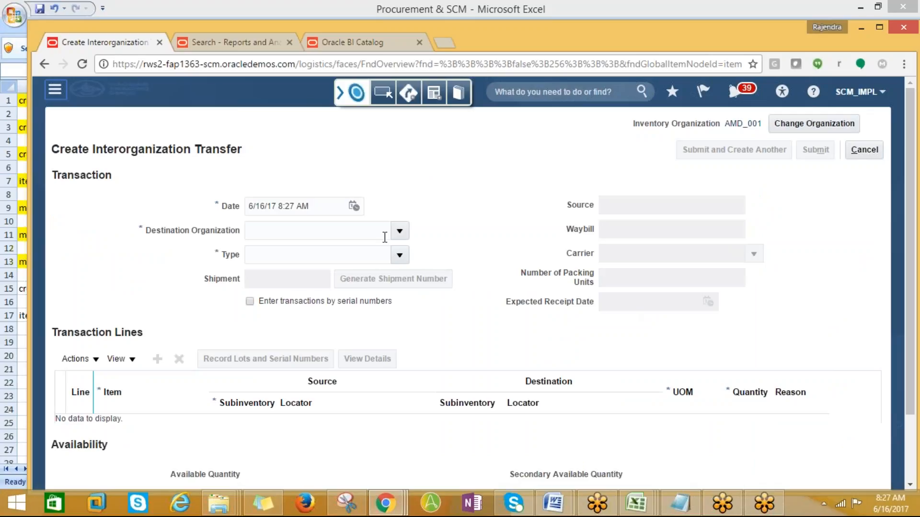
- Set destination organization AMD_002 and transaction type Direct Organization Transfer
left_click(400, 232)
left_click(277, 254)
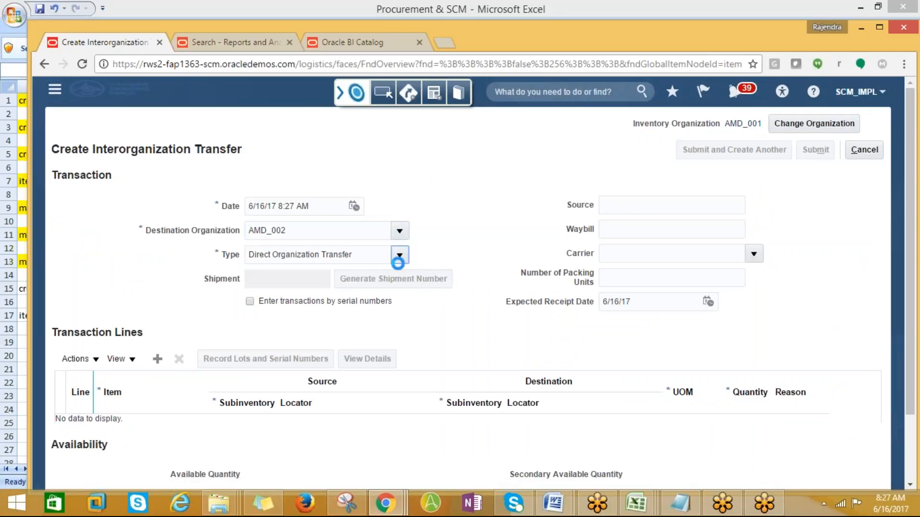
left_click(400, 255)
left_click(302, 279)
left_click(542, 303)
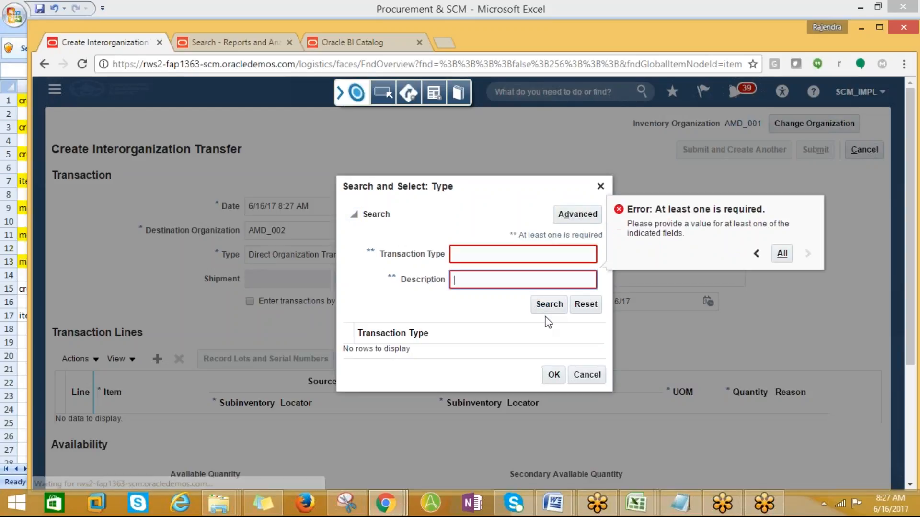
left_click(457, 254)
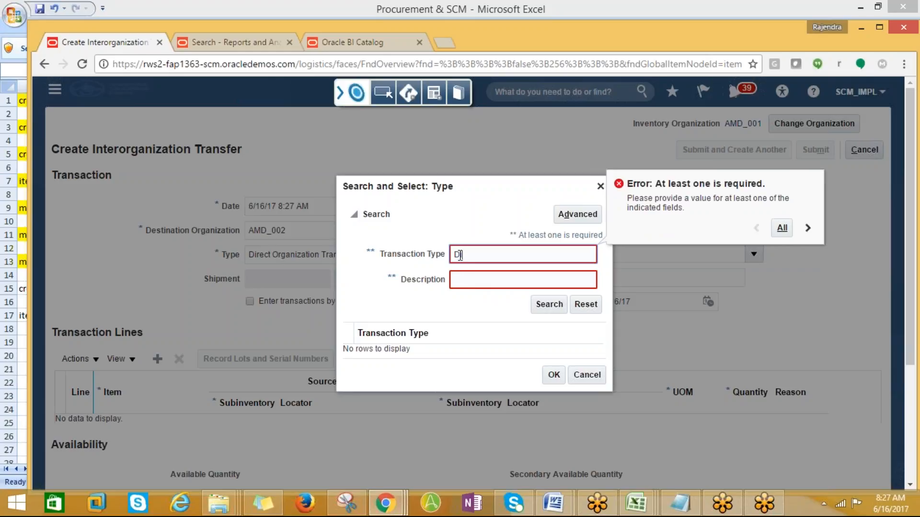
left_click(549, 304)
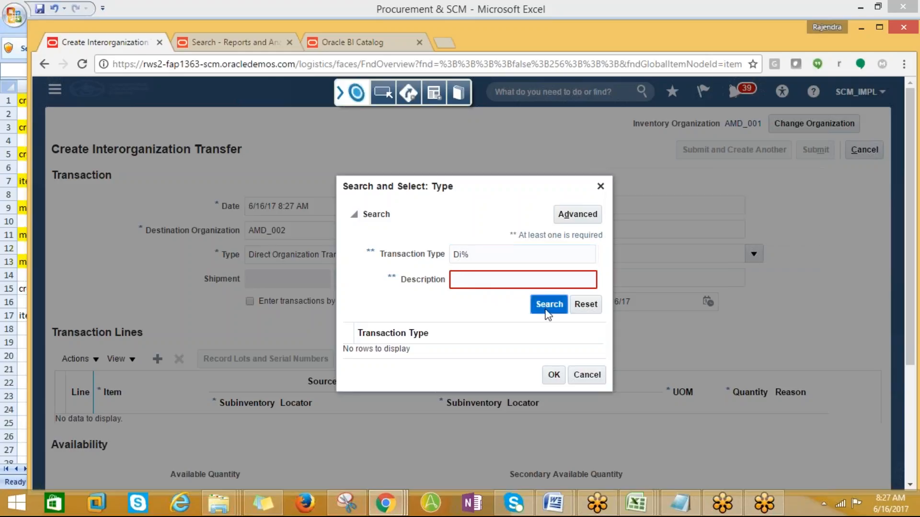
left_click(491, 357)
left_click(549, 381)
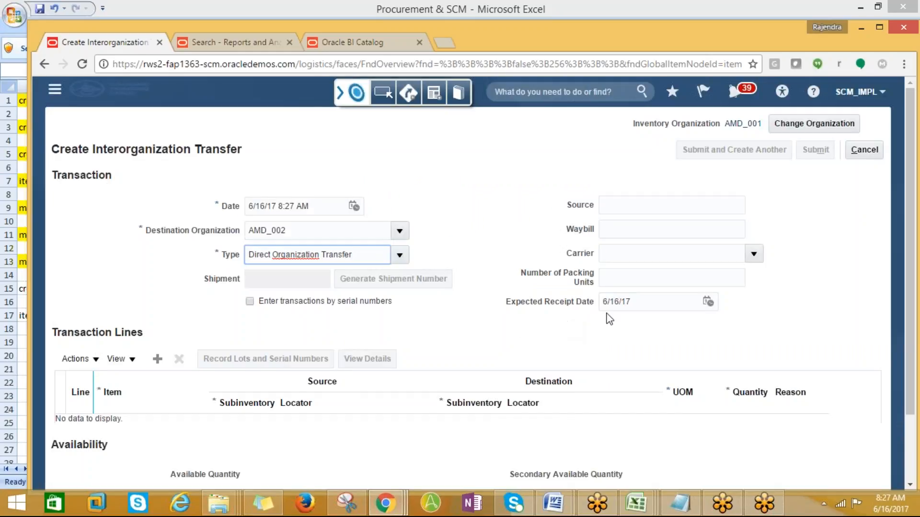
- Set expected receipt date to 6/18/17 and add an empty line 1
left_click_drag(912, 295, 912, 360)
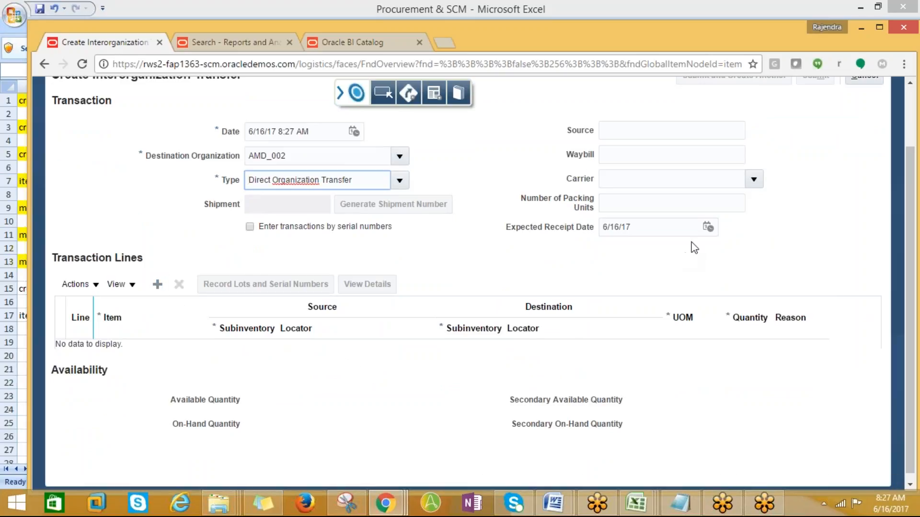
left_click(708, 227)
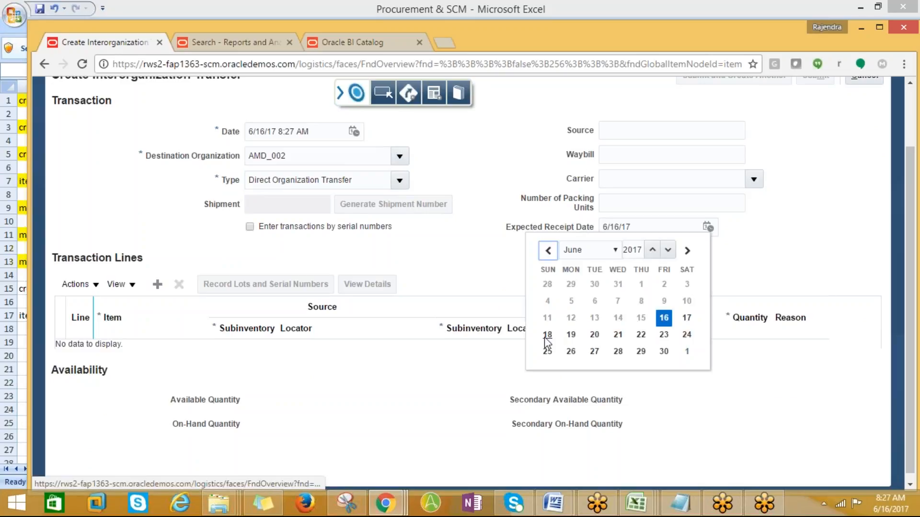
left_click(546, 335)
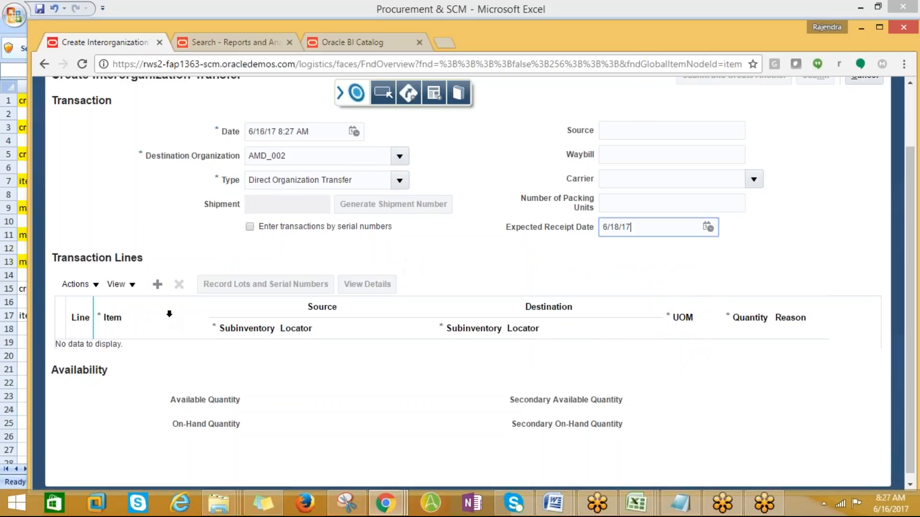
left_click(158, 284)
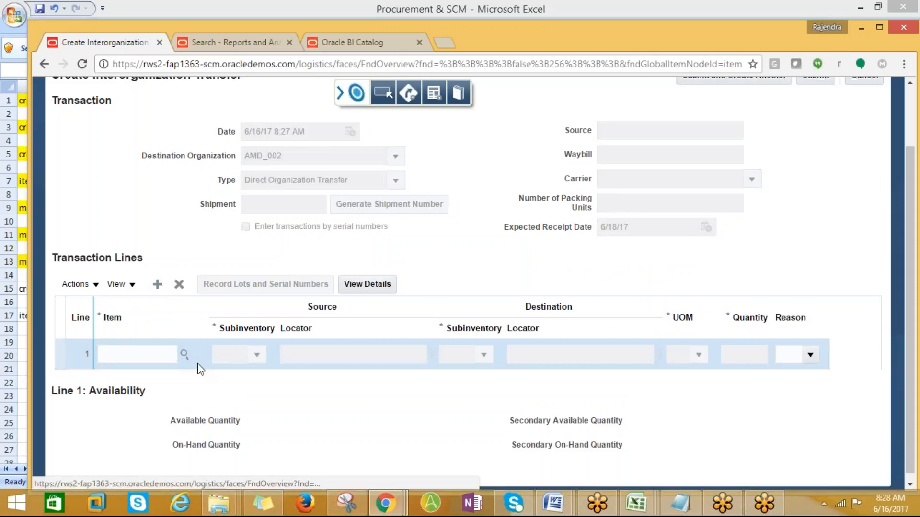
left_click(184, 355)
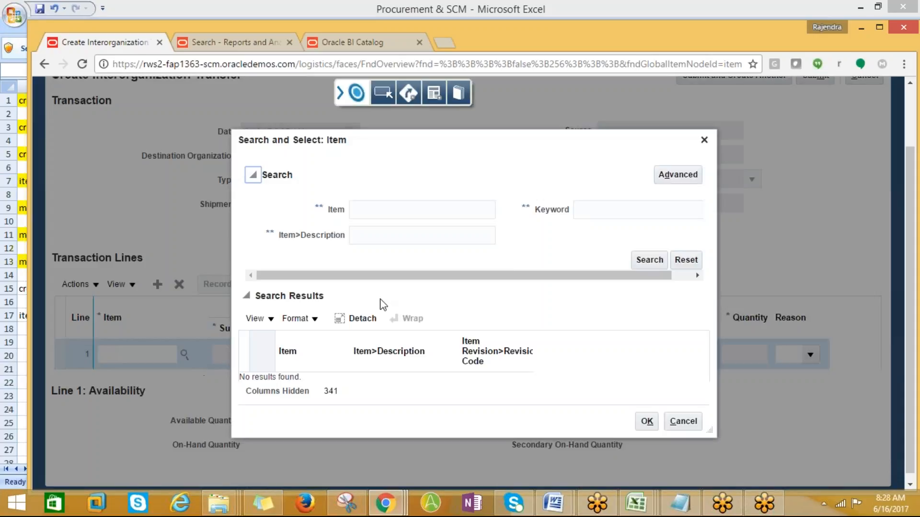
- Search for items starting with AMD% for line 1, then close the dialog with OK
left_click(648, 261)
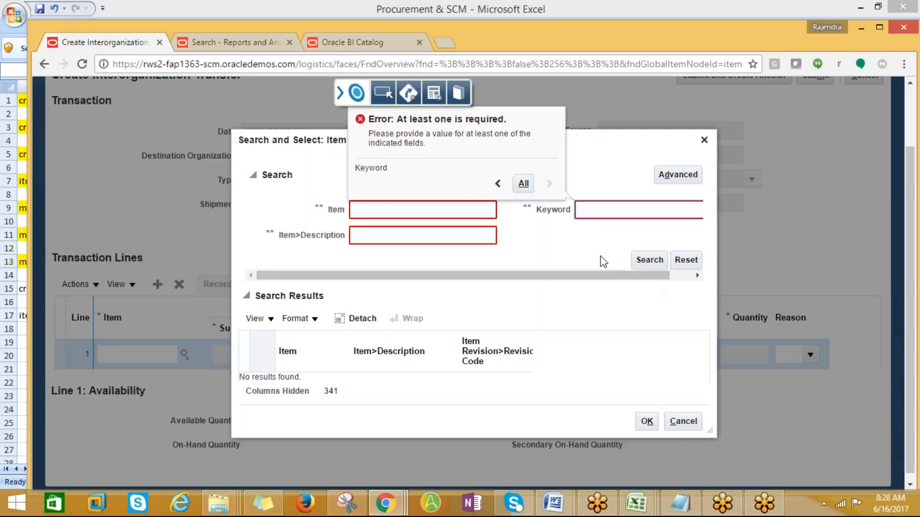
left_click(383, 212)
type("a")
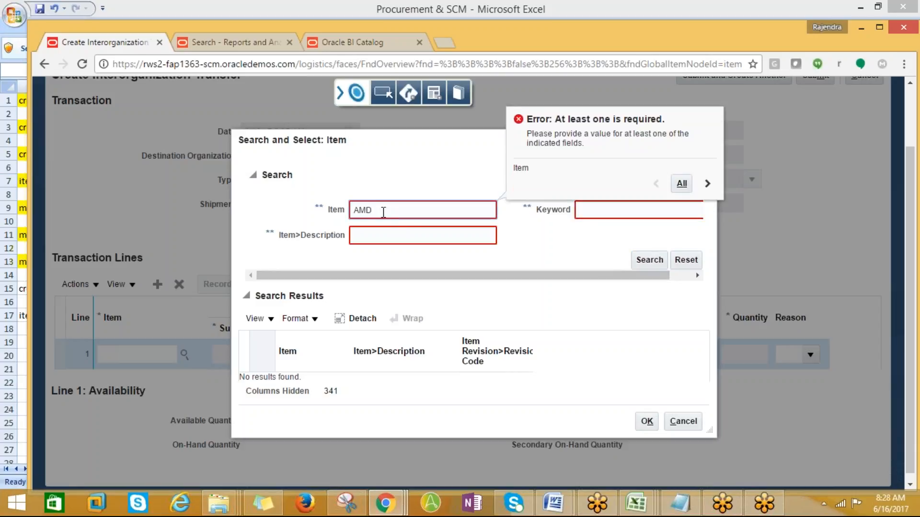
left_click(649, 261)
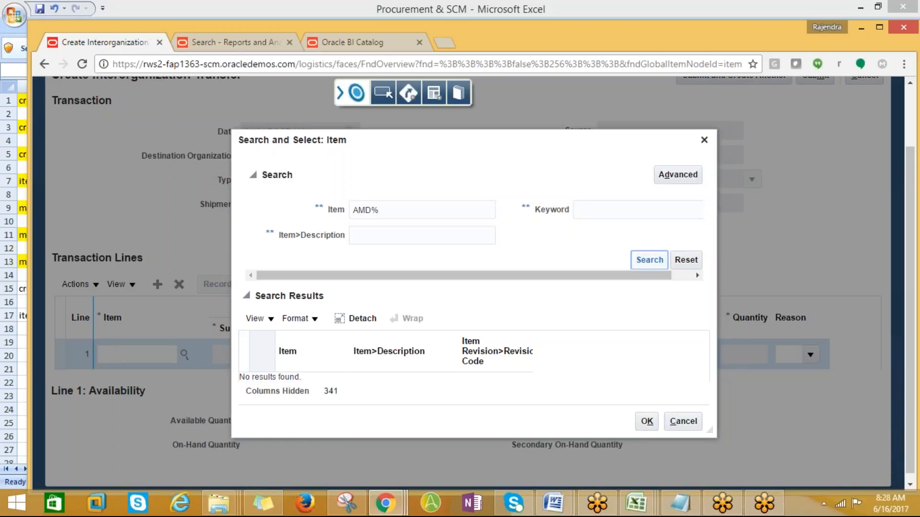
left_click(689, 428)
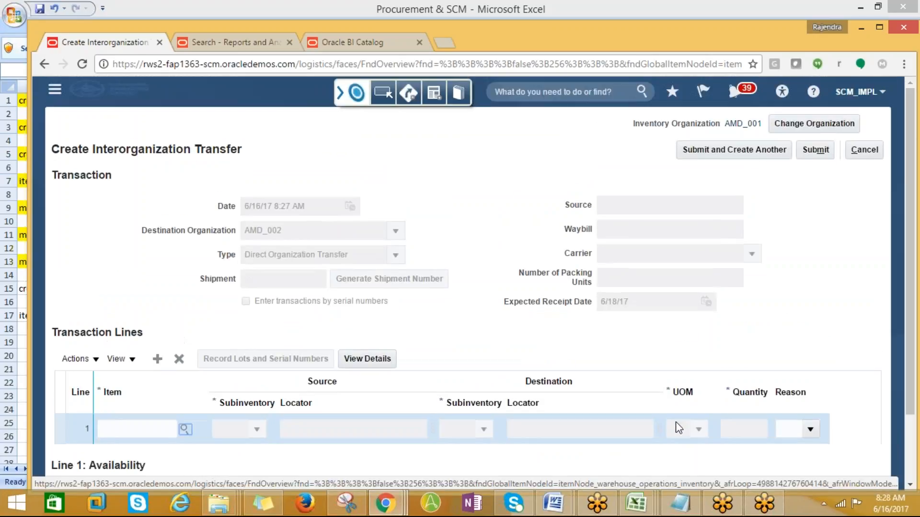
scroll(679, 428, "down", 2)
scroll(679, 428, "up", 2)
- Cancel the interorganization transfer and go to Product Information Management
left_click(865, 150)
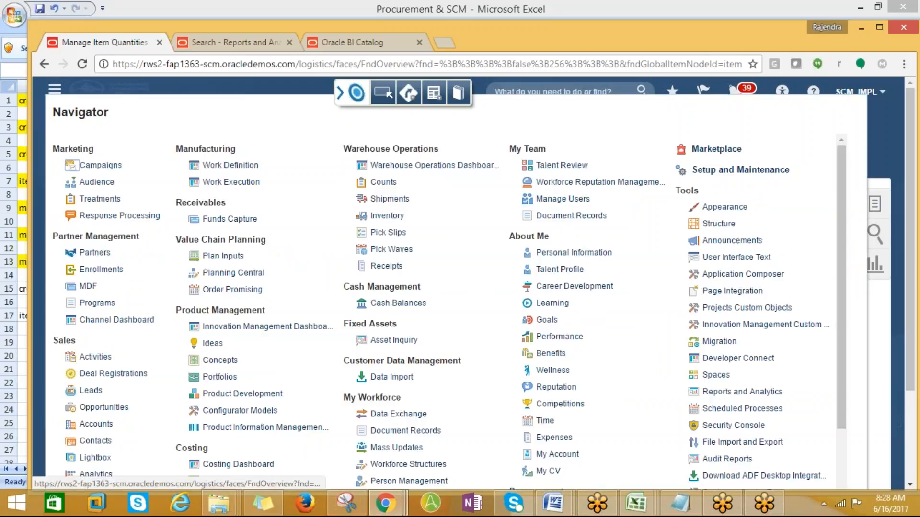
left_click(271, 427)
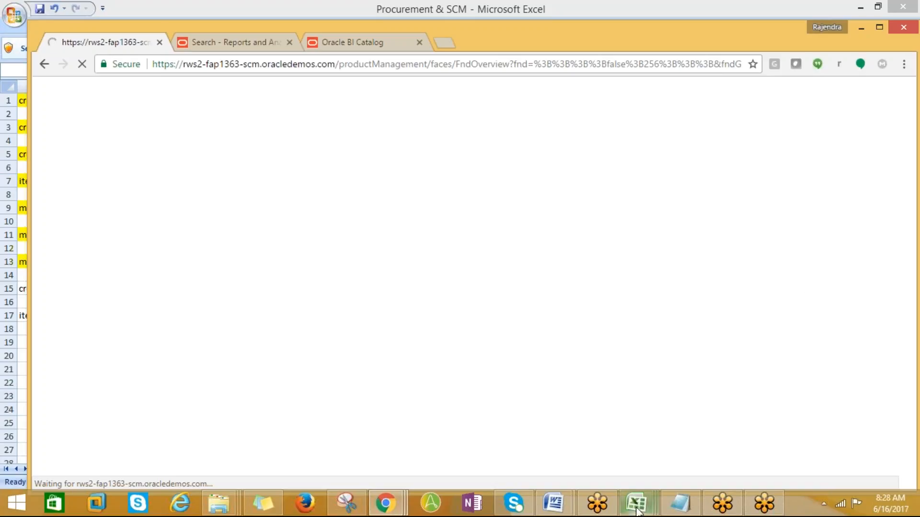
mouse_move(637, 509)
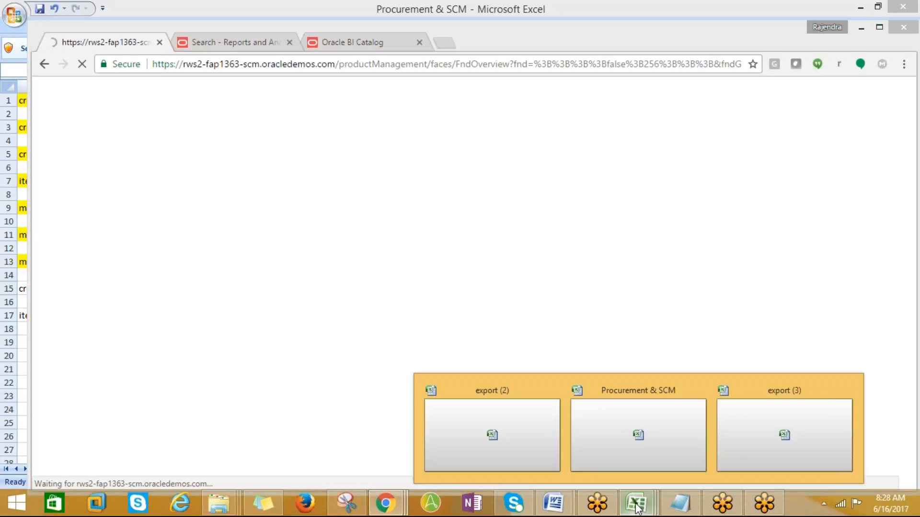
- Check the 15-06-17 task list in Excel, then return to the Product Information Management overview
left_click(644, 460)
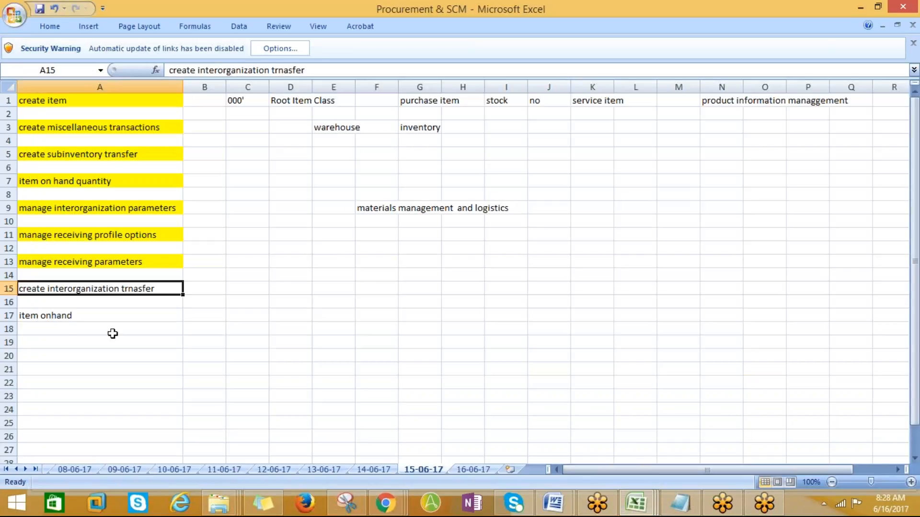
left_click(636, 503)
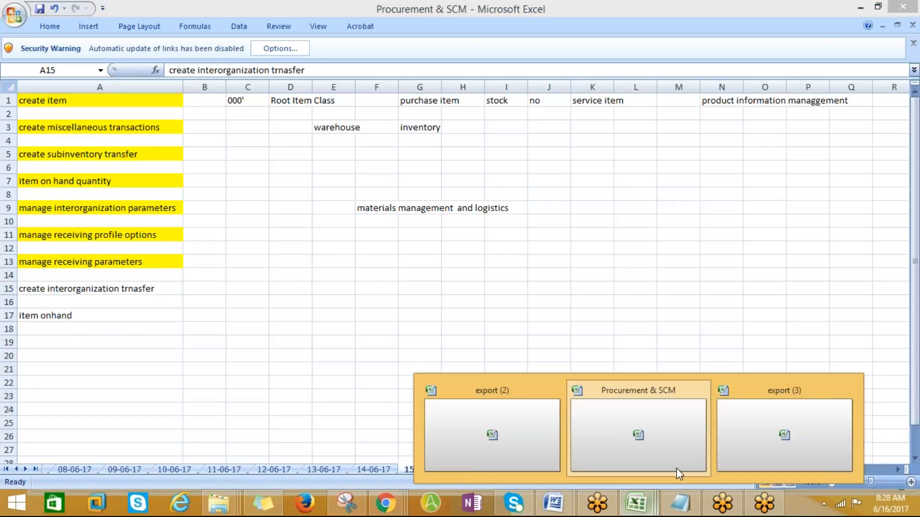
left_click(639, 440)
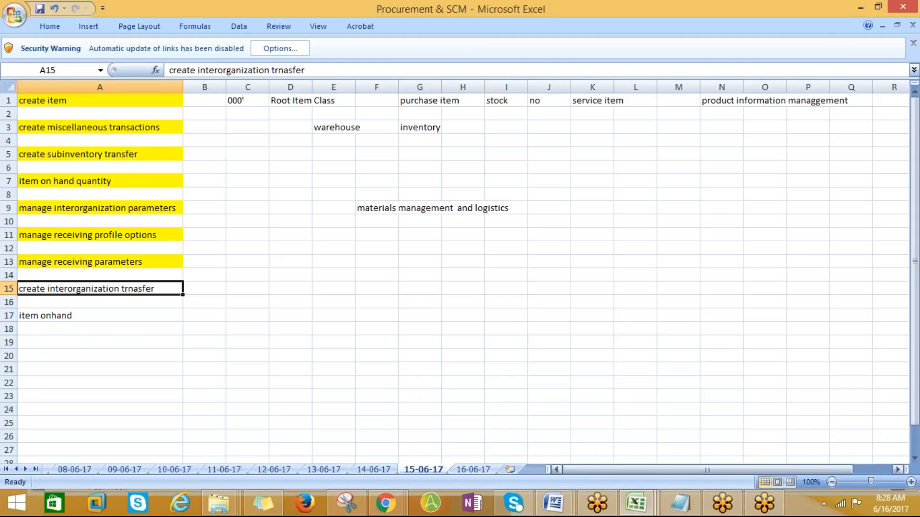
mouse_move(385, 503)
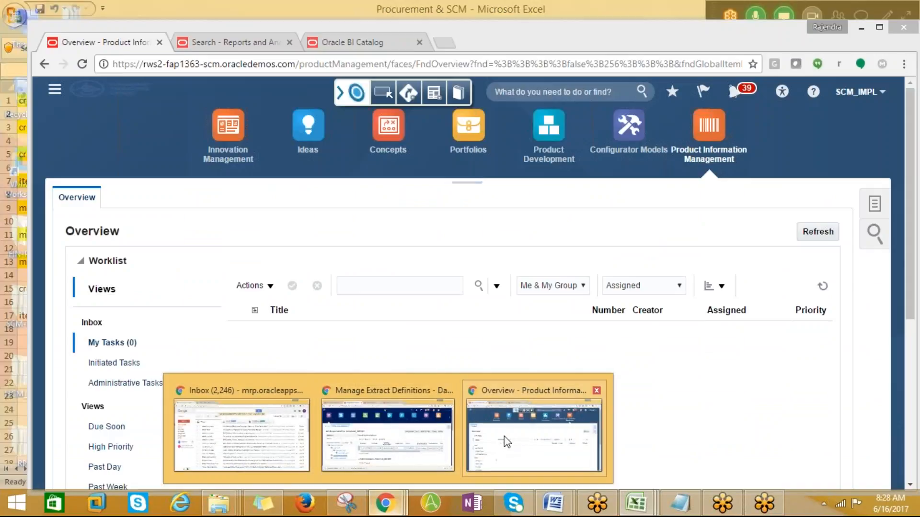
left_click(506, 441)
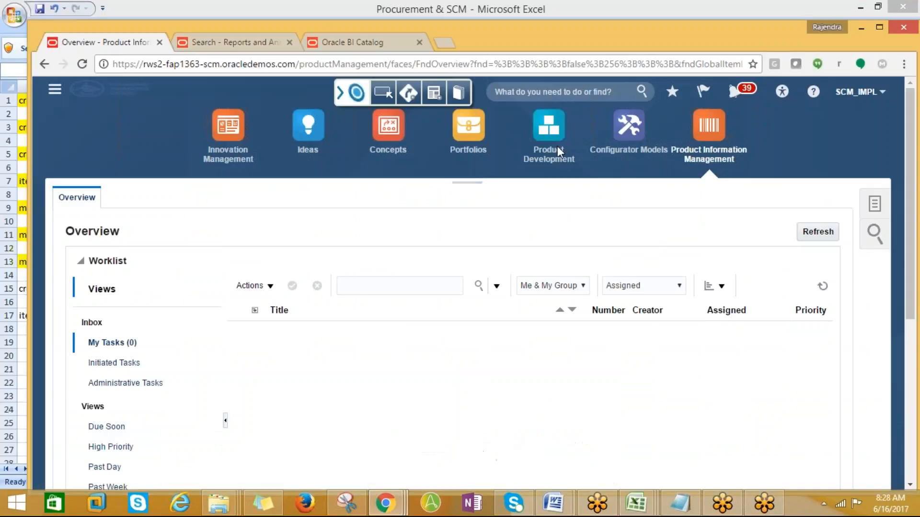
- In Manage Items, search AMD% and select AMD_Laptop_001 to show its revisions
left_click(875, 197)
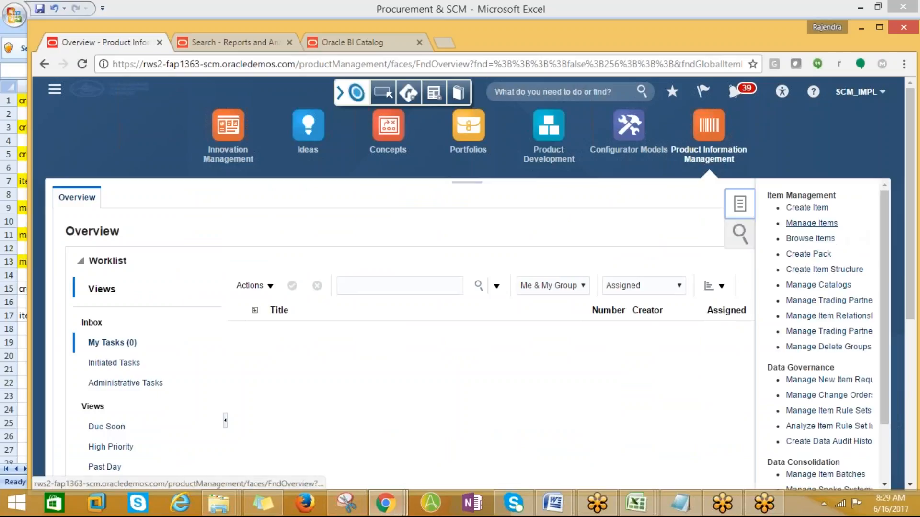
left_click(811, 227)
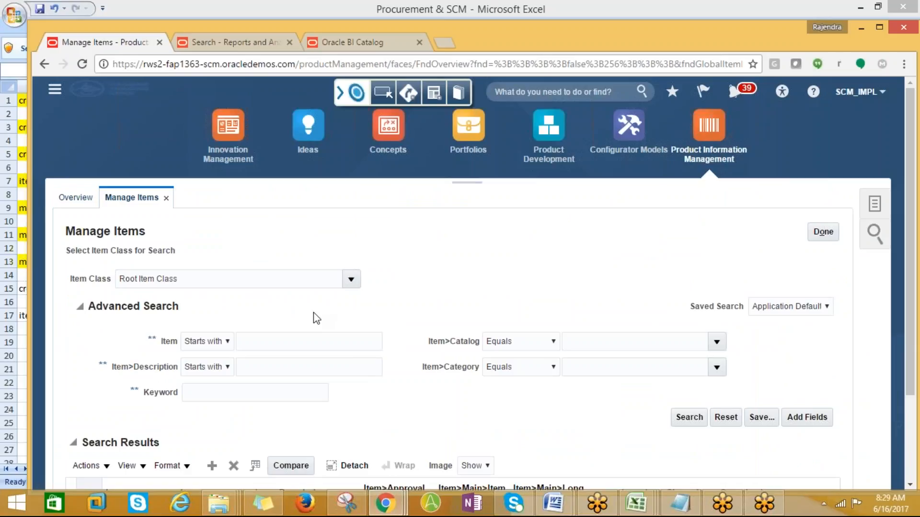
left_click(279, 346)
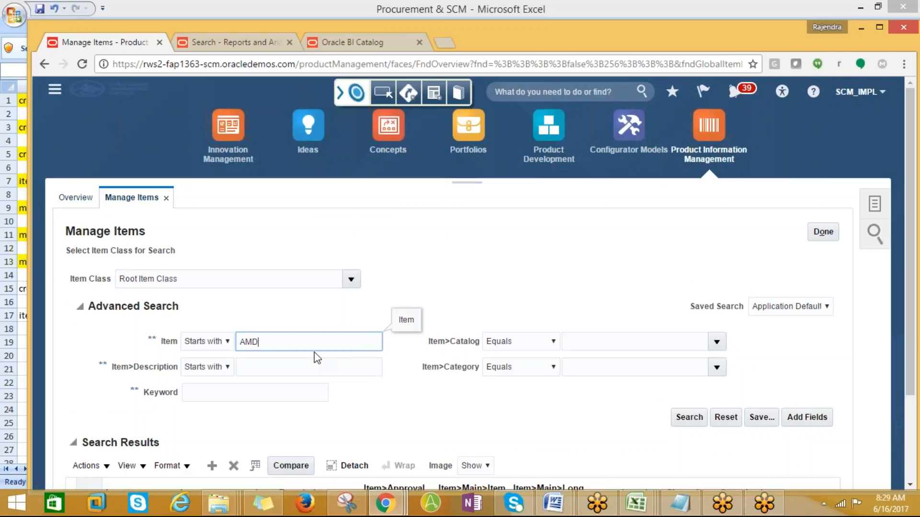
left_click(688, 418)
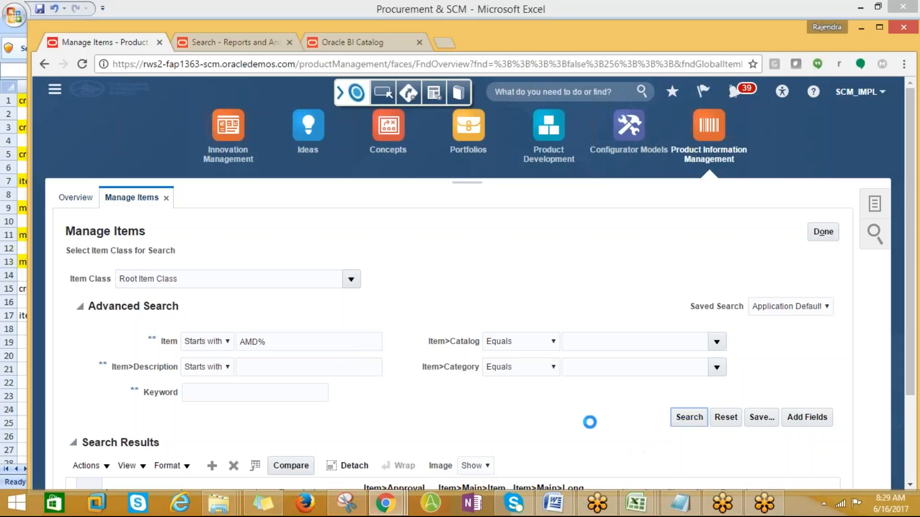
scroll(542, 427, "down", 3)
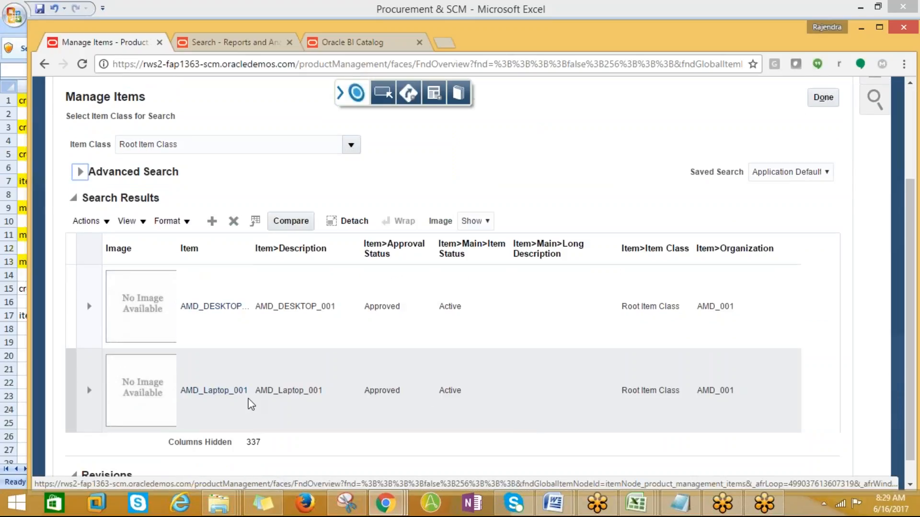
left_click(213, 393)
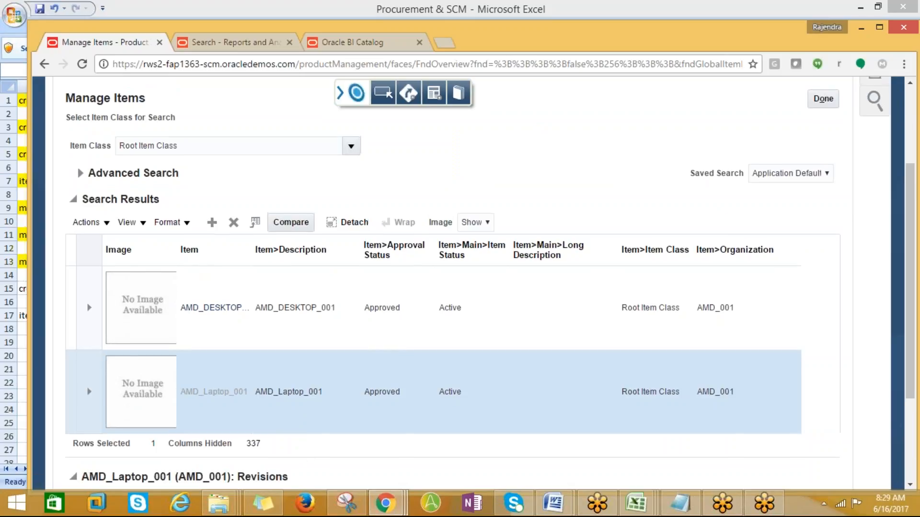
scroll(304, 435, "down", 2)
scroll(306, 431, "down", 2)
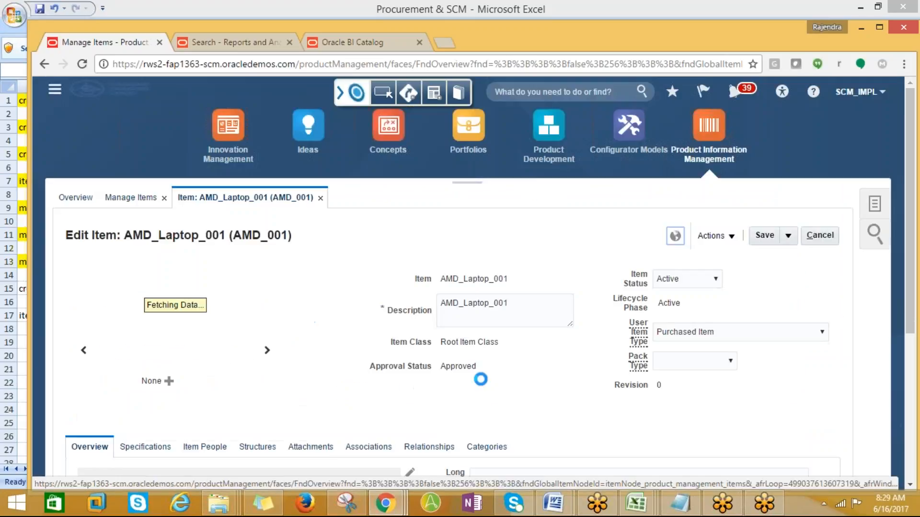
- Open AMD_Laptop_001's specifications and review its Inventory organization attributes
scroll(156, 326, "down", 3)
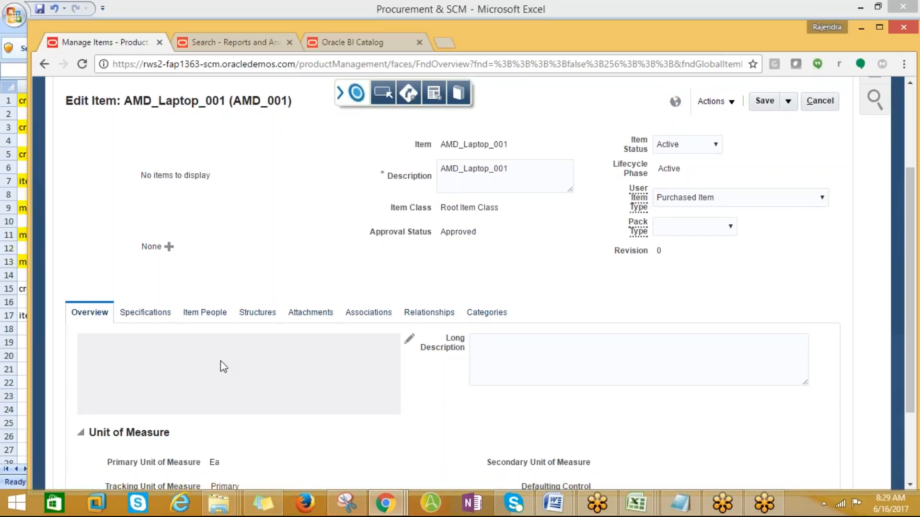
scroll(225, 375, "down", 3)
left_click(145, 200)
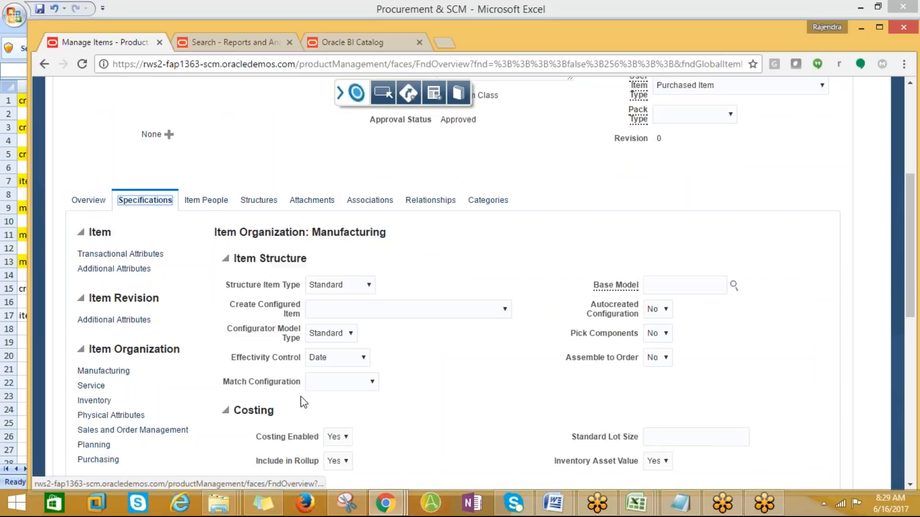
scroll(315, 408, "down", 3)
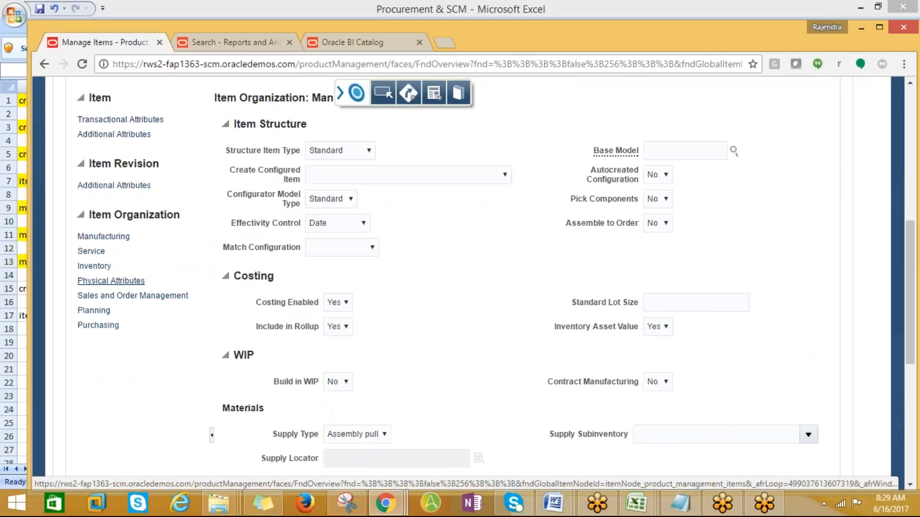
left_click(94, 268)
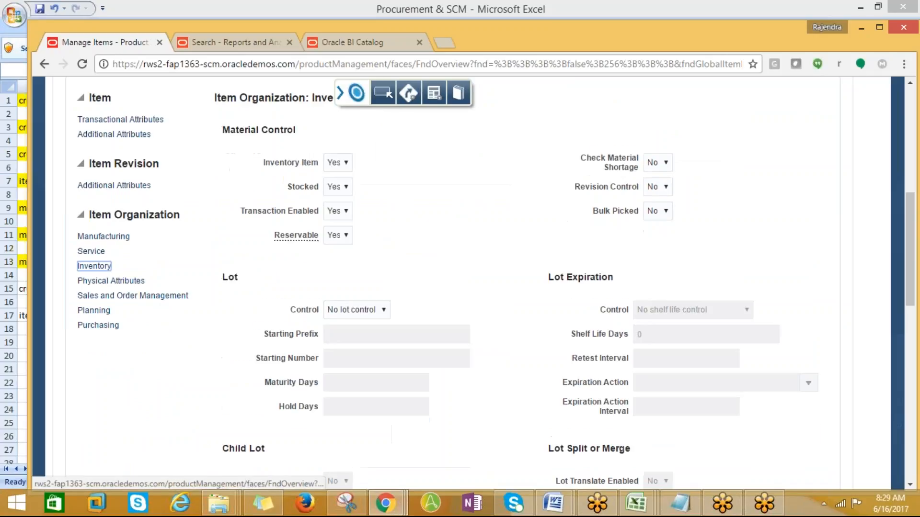
scroll(94, 268, "up", 1)
scroll(94, 269, "down", 3)
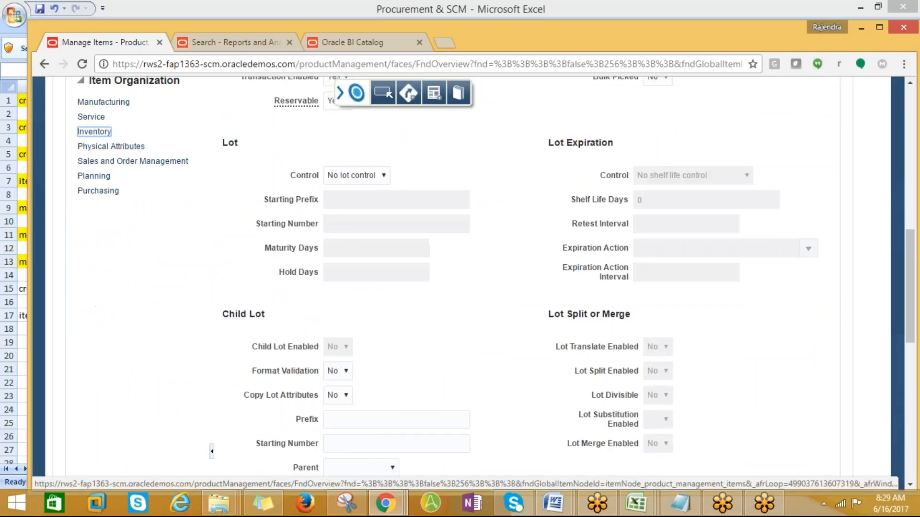
scroll(460, 277, "up", 3)
scroll(460, 278, "down", 5)
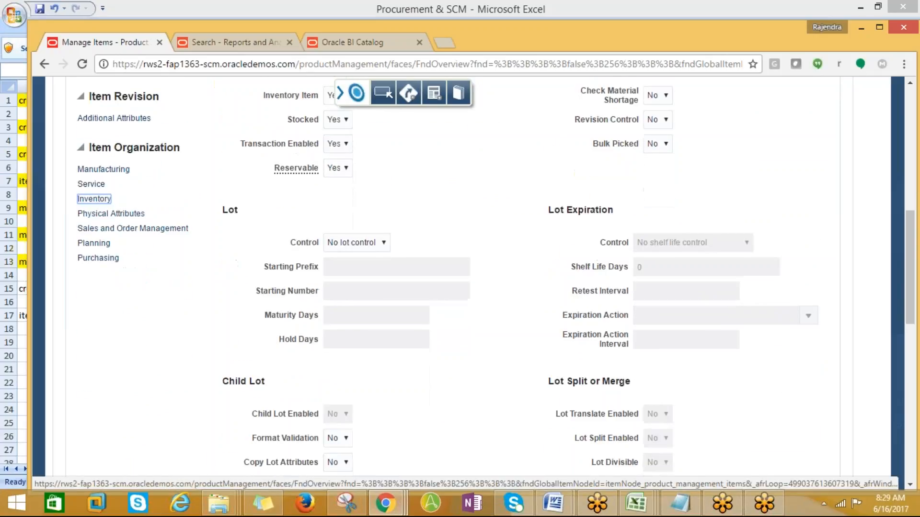
scroll(276, 265, "down", 3)
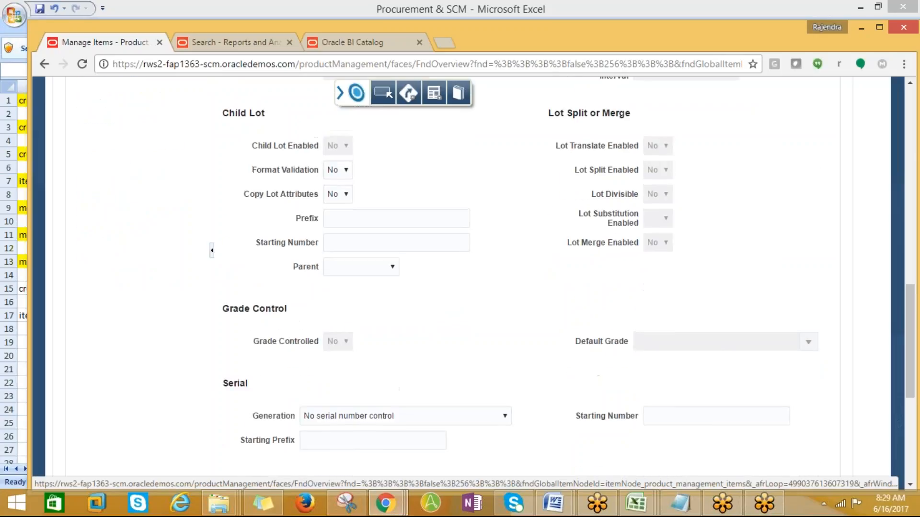
scroll(276, 265, "up", 5)
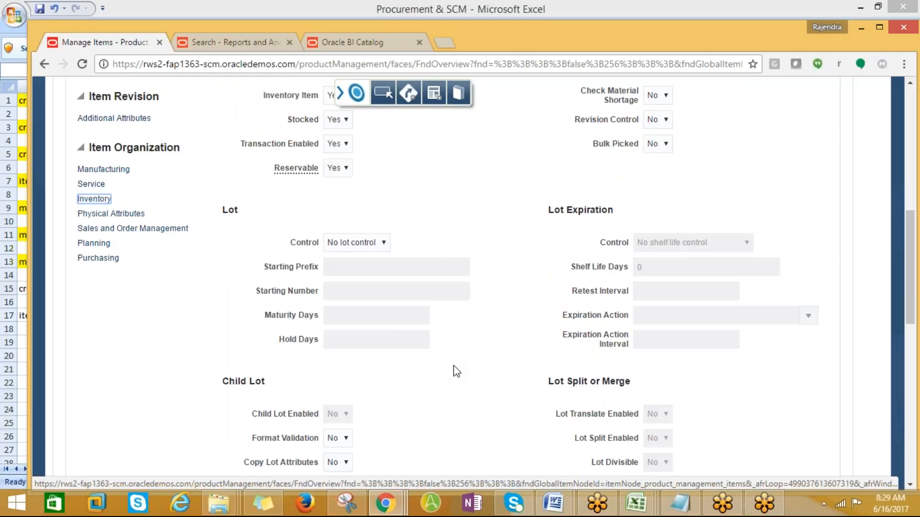
scroll(456, 371, "up", 4)
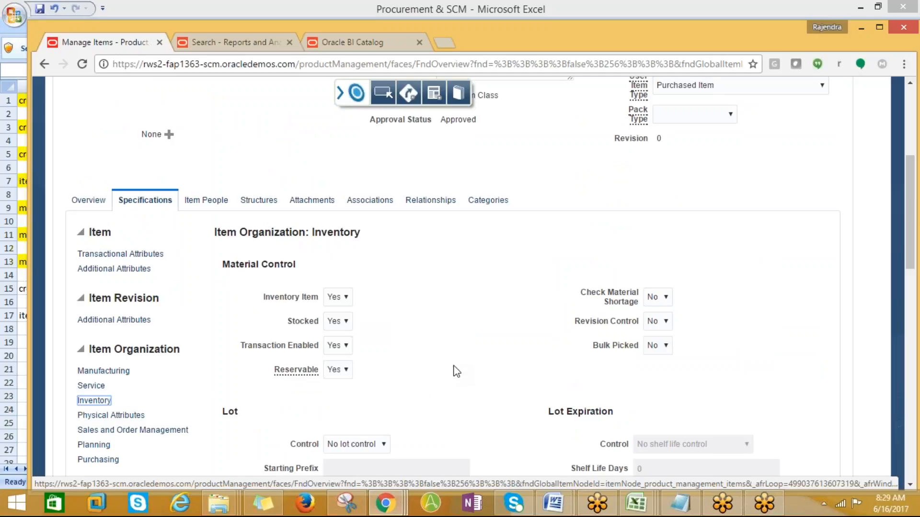
scroll(456, 374, "down", 1)
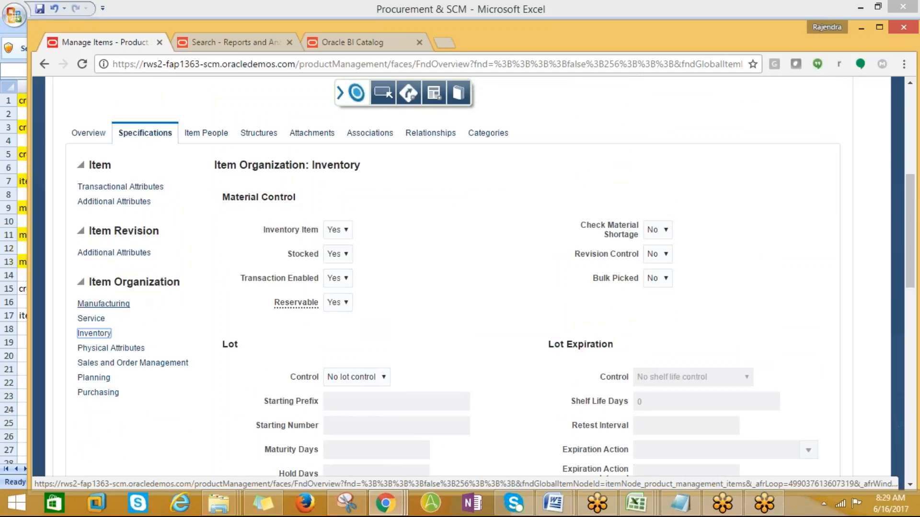
- Review the item's Manufacturing and Physical Attributes specifications
left_click(99, 308)
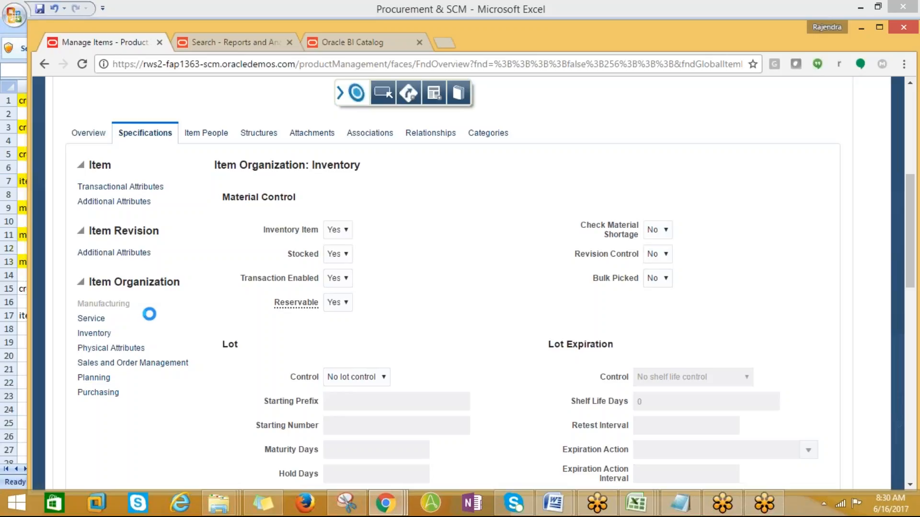
scroll(471, 414, "down", 3)
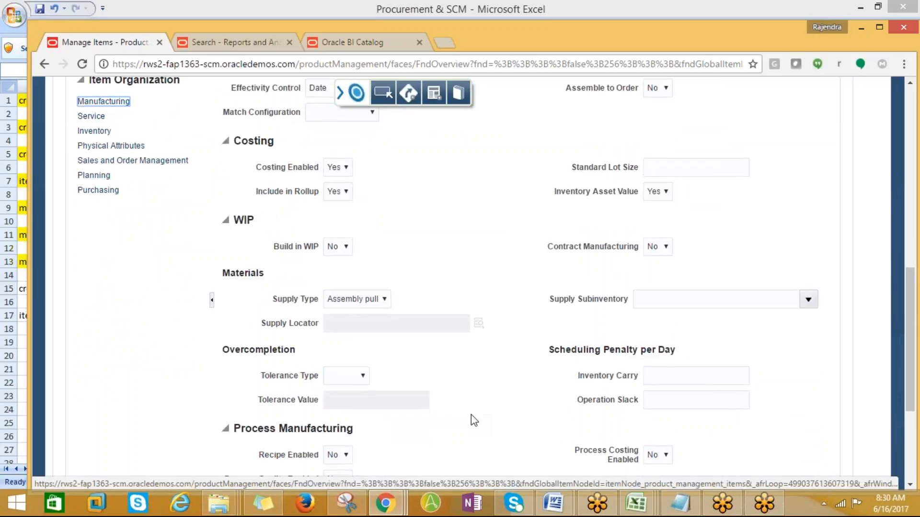
scroll(471, 420, "down", 3)
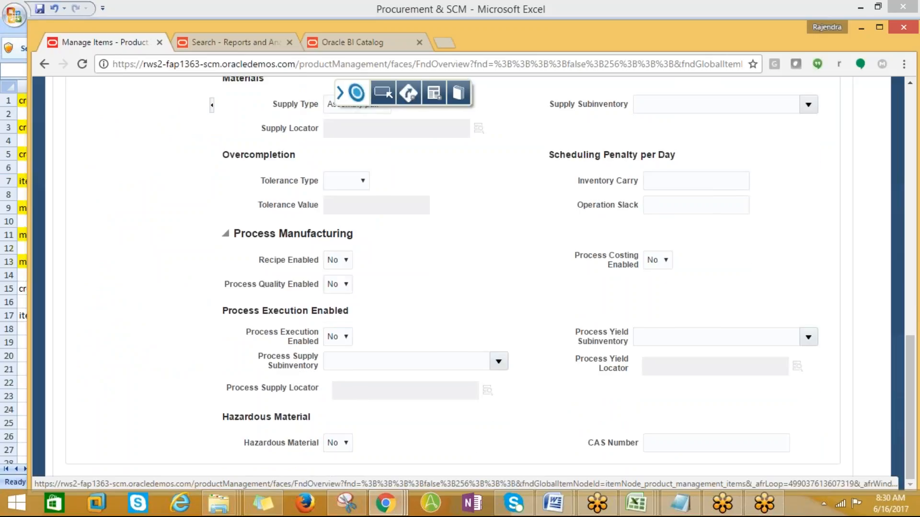
scroll(470, 419, "up", 3)
scroll(469, 423, "up", 1)
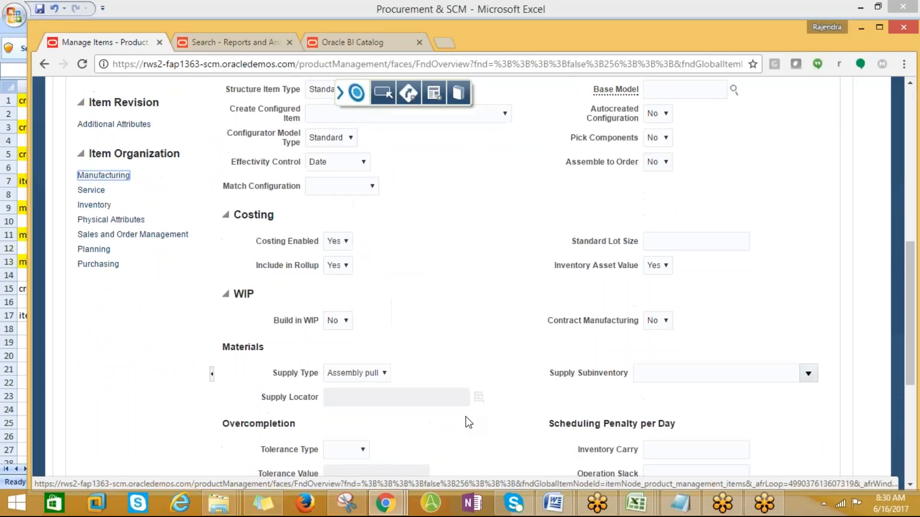
scroll(468, 424, "up", 2)
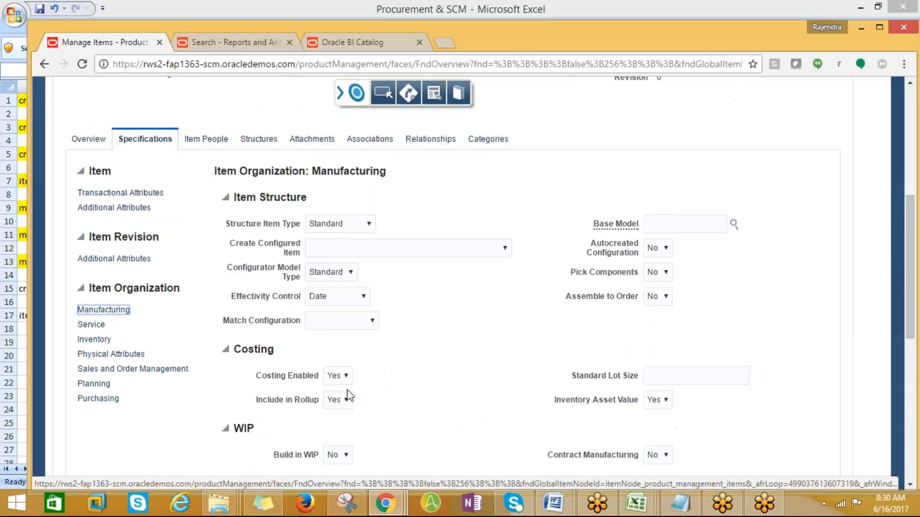
left_click(100, 354)
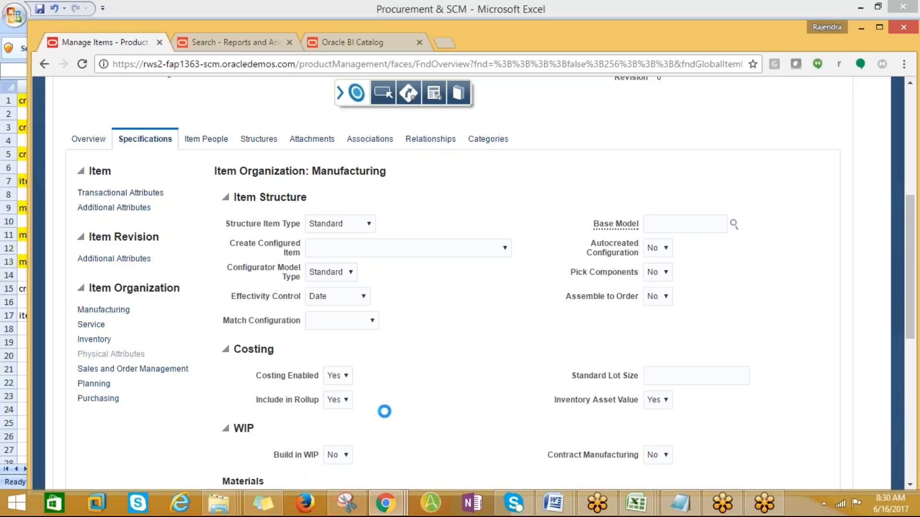
scroll(372, 367, "down", 2)
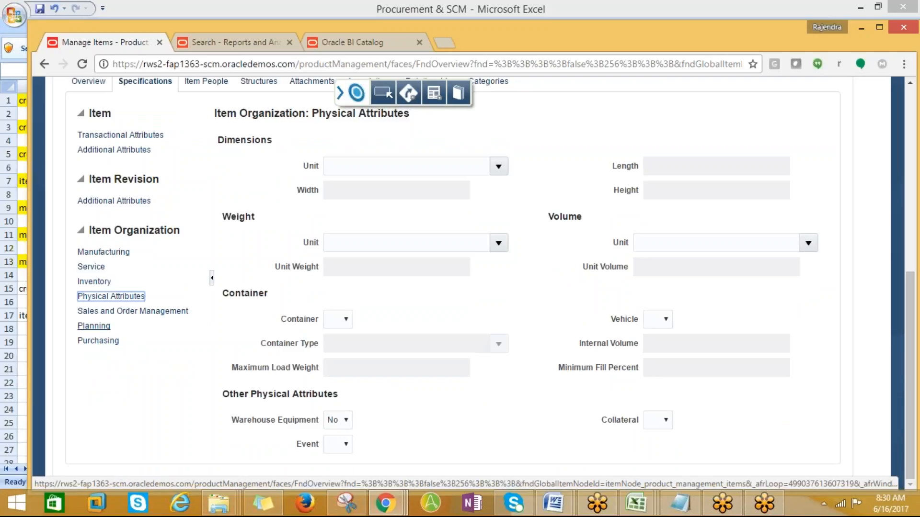
- Recheck Inventory specs: stocked, transactable, reservable, with no lot, serial or locator control
left_click(89, 282)
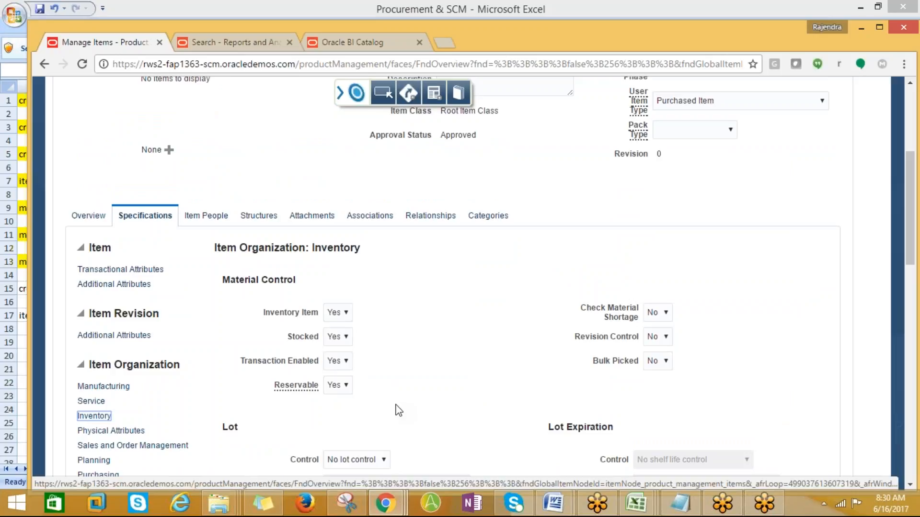
scroll(397, 411, "down", 4)
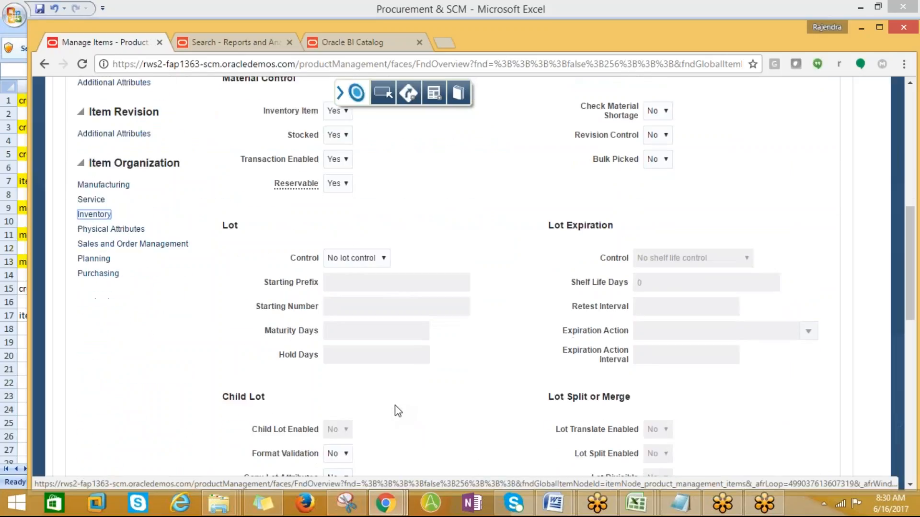
scroll(397, 411, "down", 9)
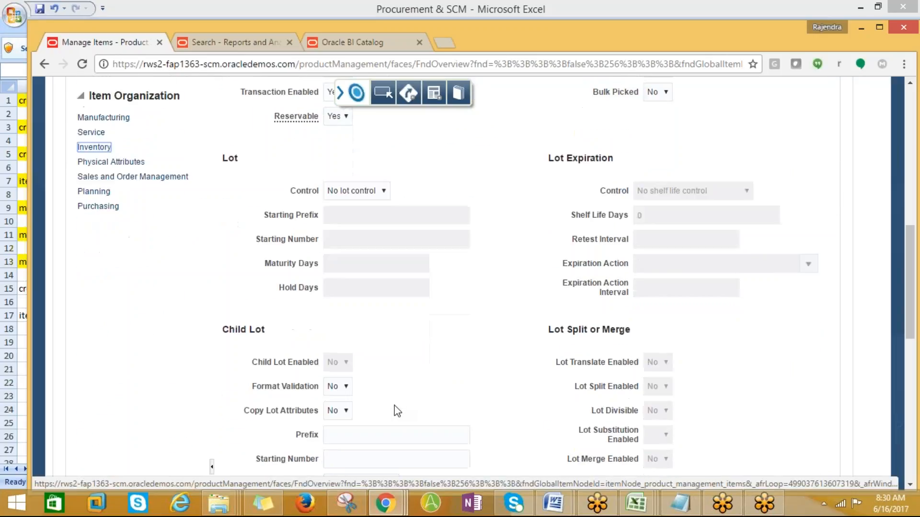
scroll(397, 411, "down", 4)
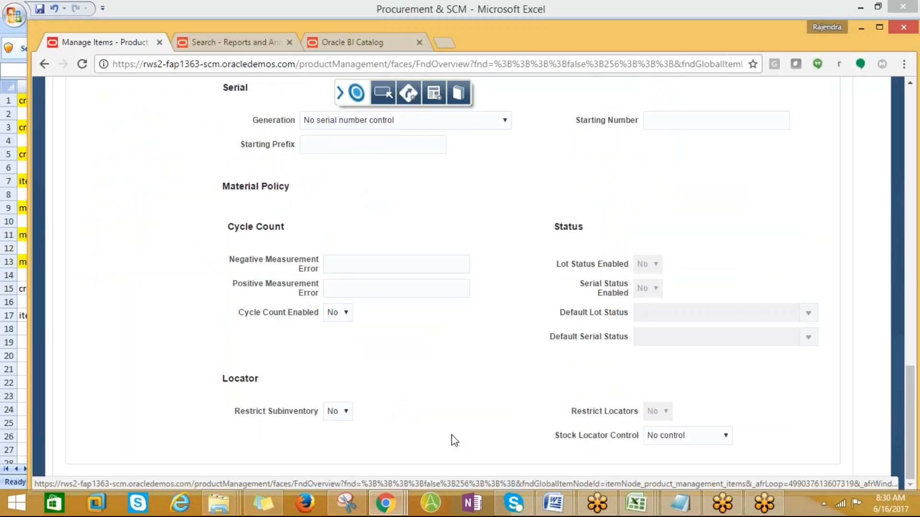
left_click(633, 501)
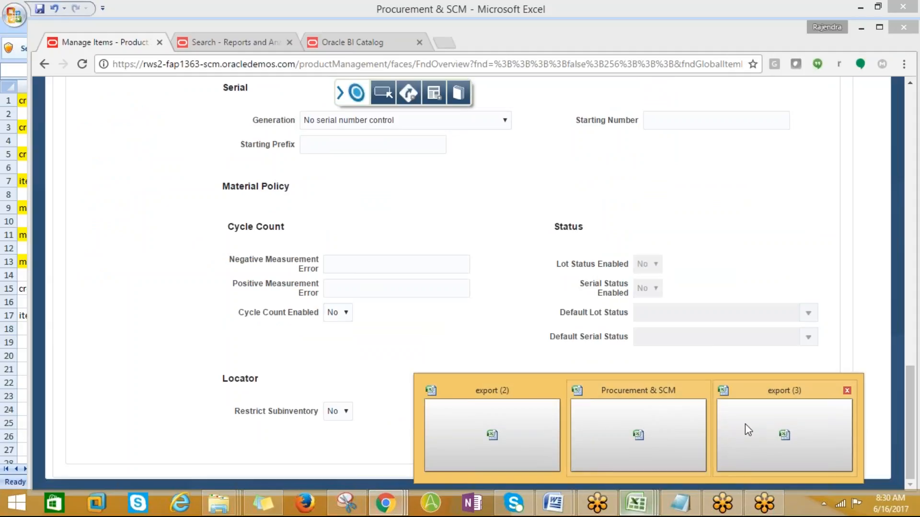
- Copy tasks A15:A17 from sheet 15-06-17 into A3 on sheet 16-06-17
left_click(633, 429)
left_click(64, 339)
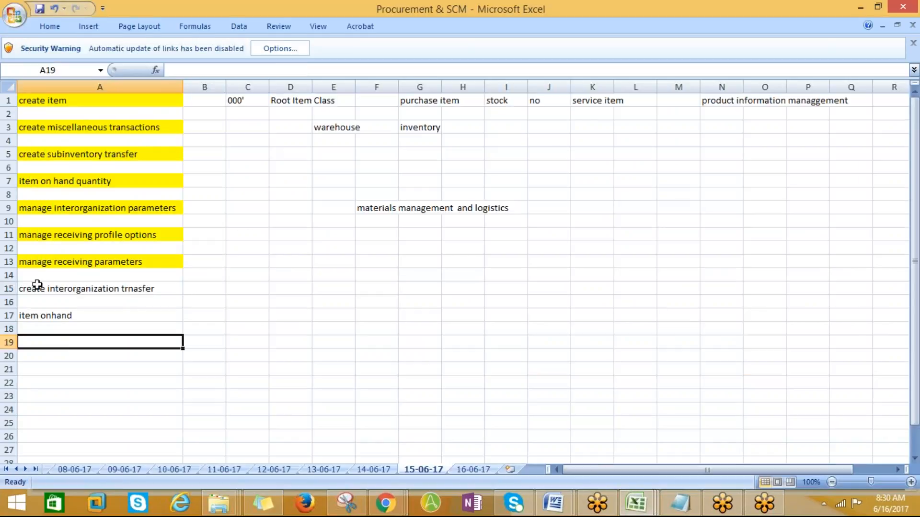
left_click_drag(37, 286, 36, 312)
key("ctrl+c")
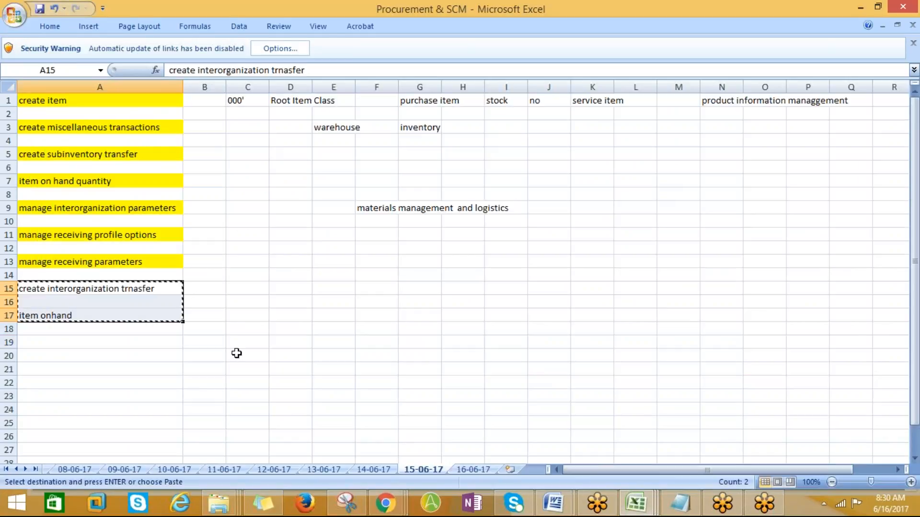
left_click(473, 469)
left_click(54, 122)
key("Return")
- Autofit column A on sheet 16-06-17 to its longest task
left_click(58, 180)
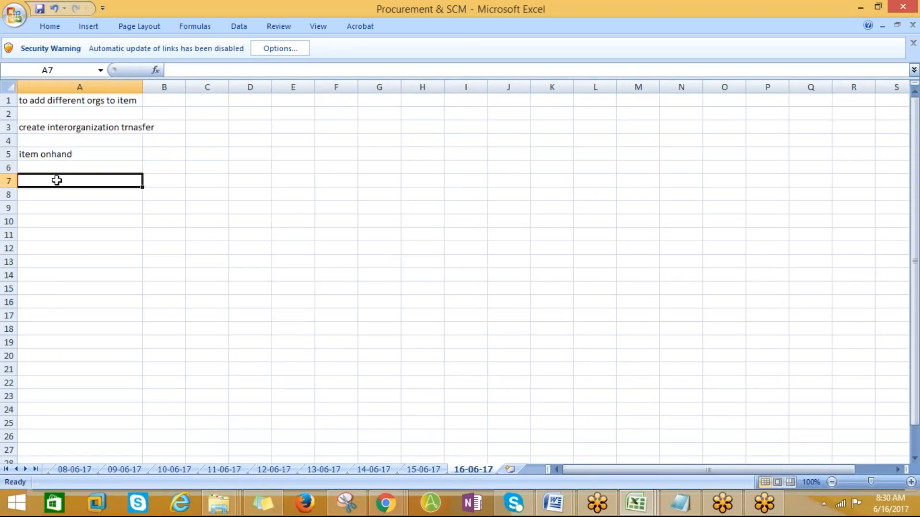
left_click_drag(142, 87, 141, 87)
double_click(141, 87)
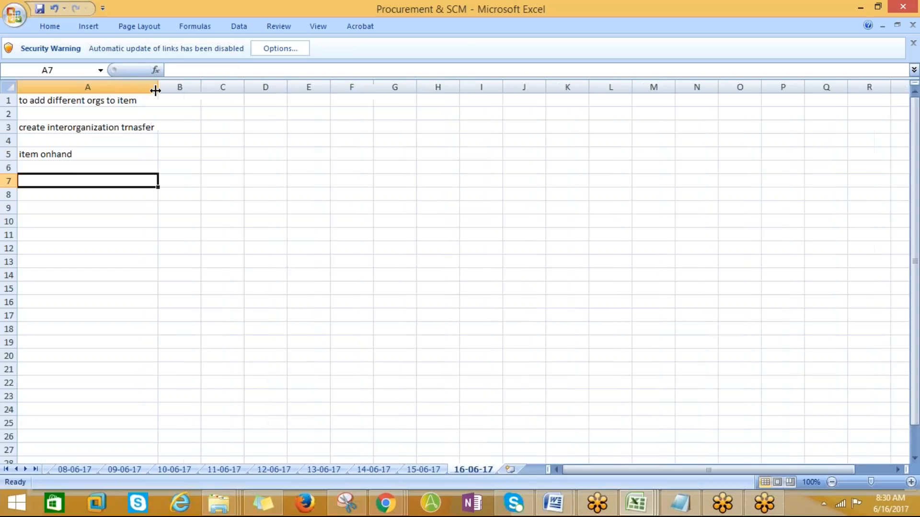
left_click(905, 8)
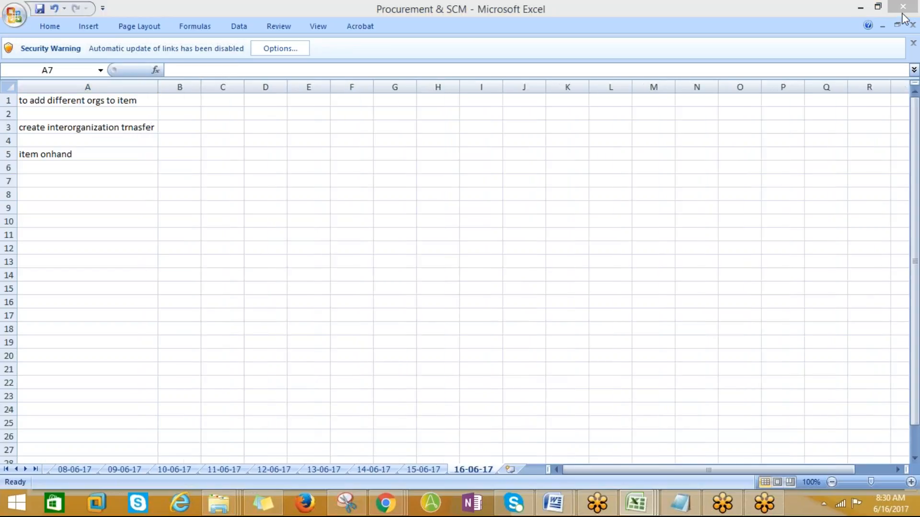
- Show the desktop and open the FACULTY document from the FIN-PFM folder in Word
right_click(813, 509)
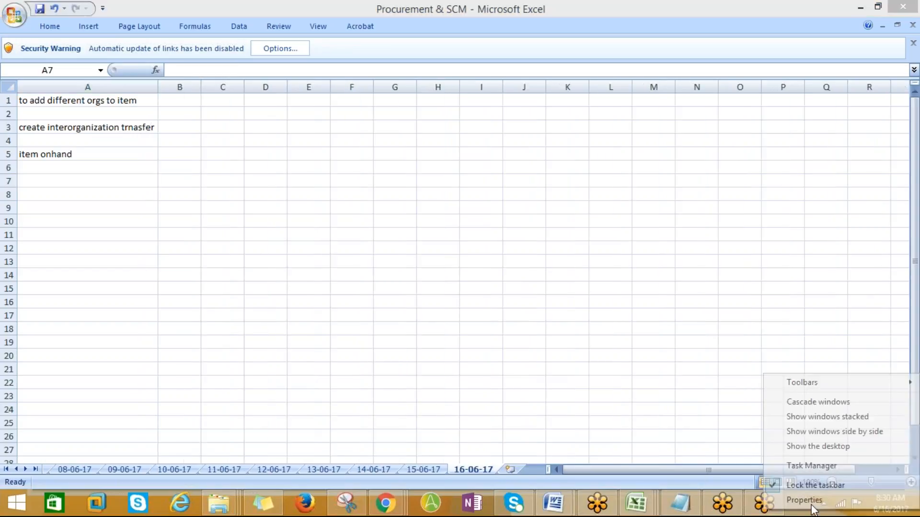
left_click(794, 448)
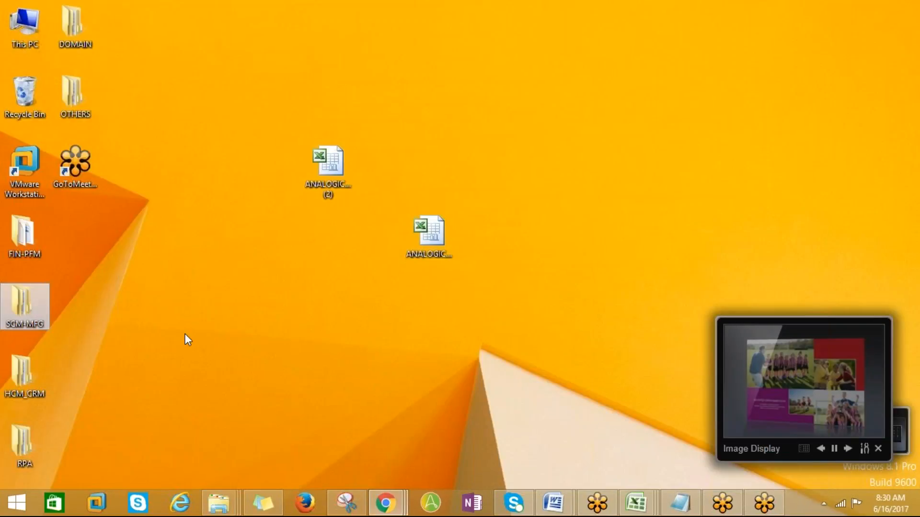
left_click(19, 244)
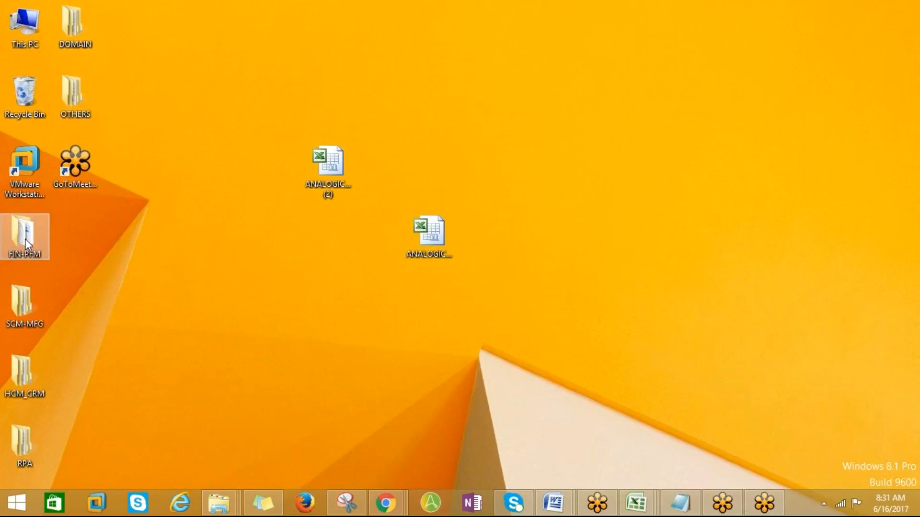
double_click(28, 240)
double_click(544, 334)
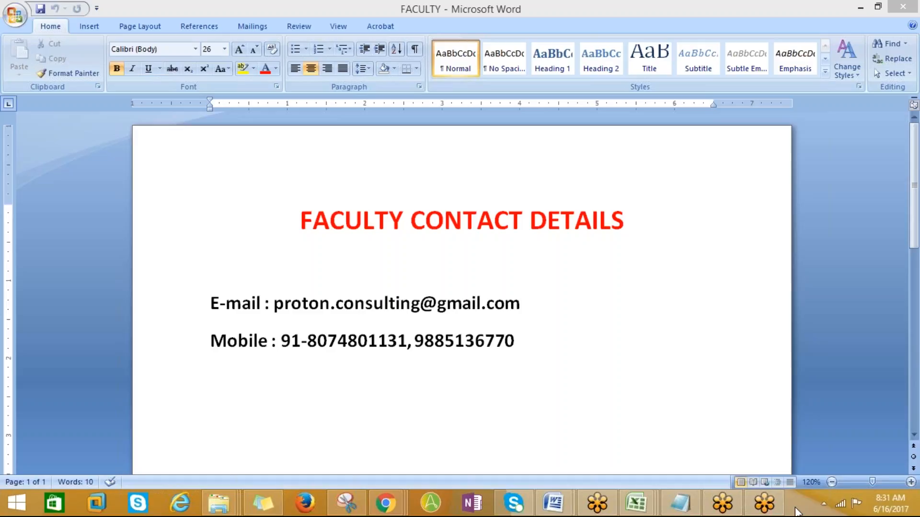
right_click(795, 512)
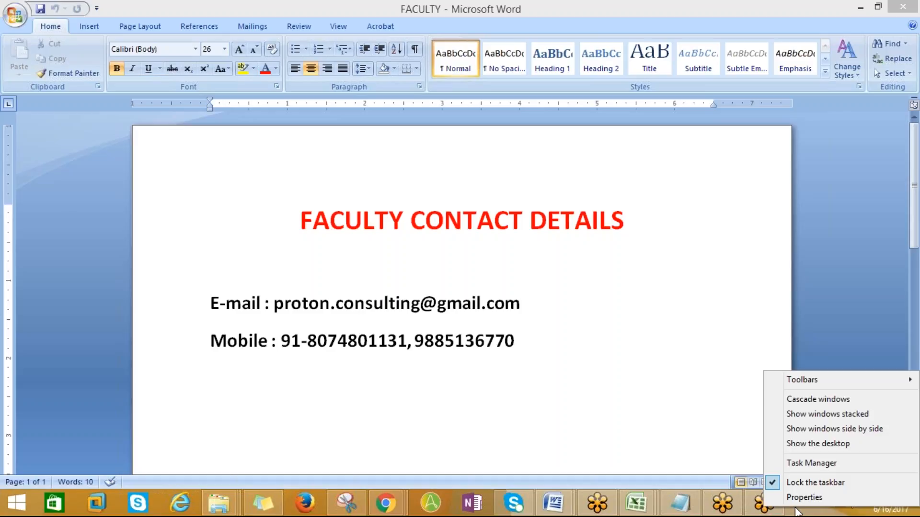
left_click(798, 444)
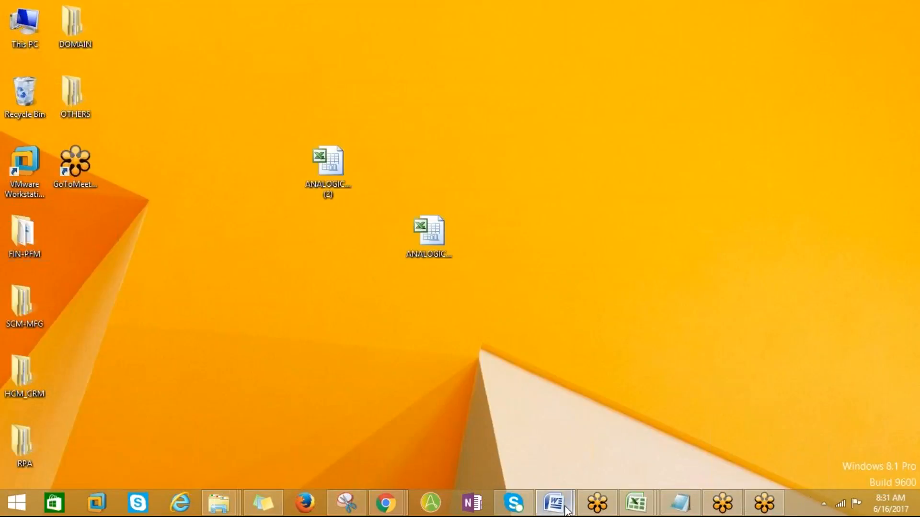
mouse_move(553, 503)
left_click(479, 436)
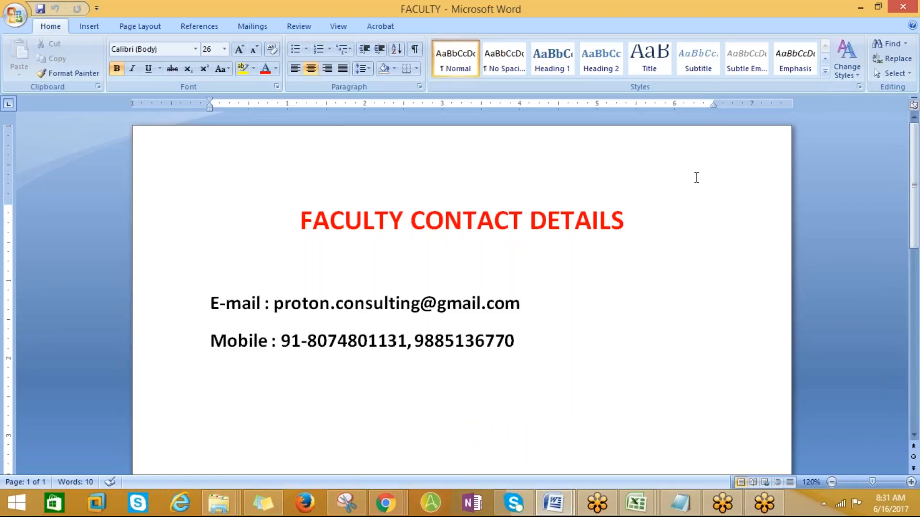
left_click(903, 19)
left_click(904, 18)
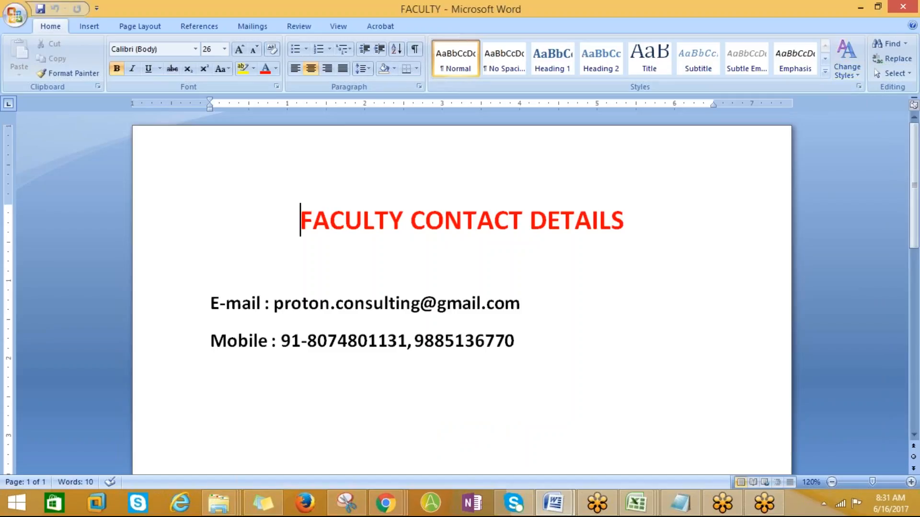